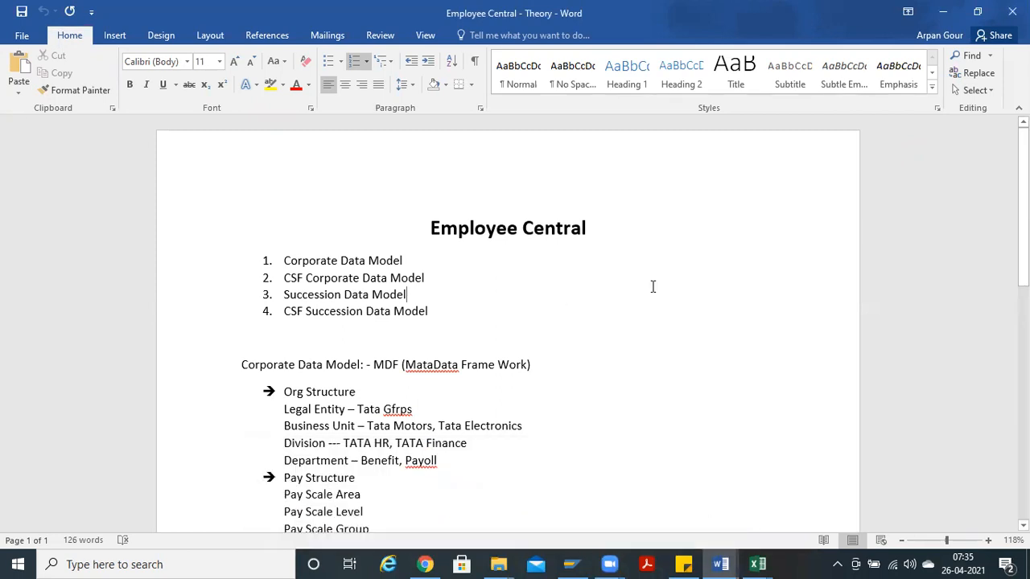
Step: Switch to Chrome, open the SuccessFactors Log in bookmark in a new tab, and log in with the prefilled credentials
scroll(1021, 201, down, 1)
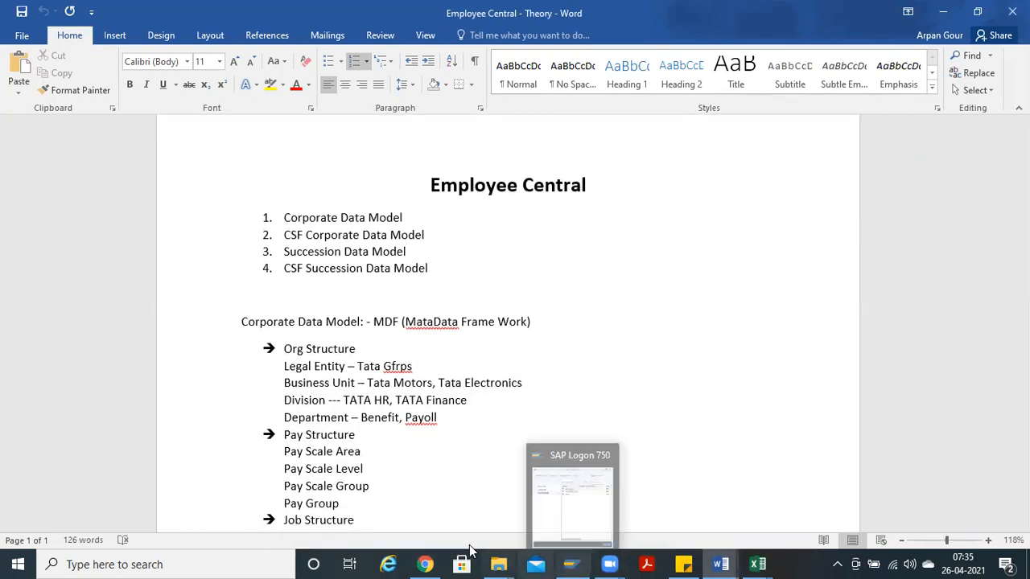
click(414, 562)
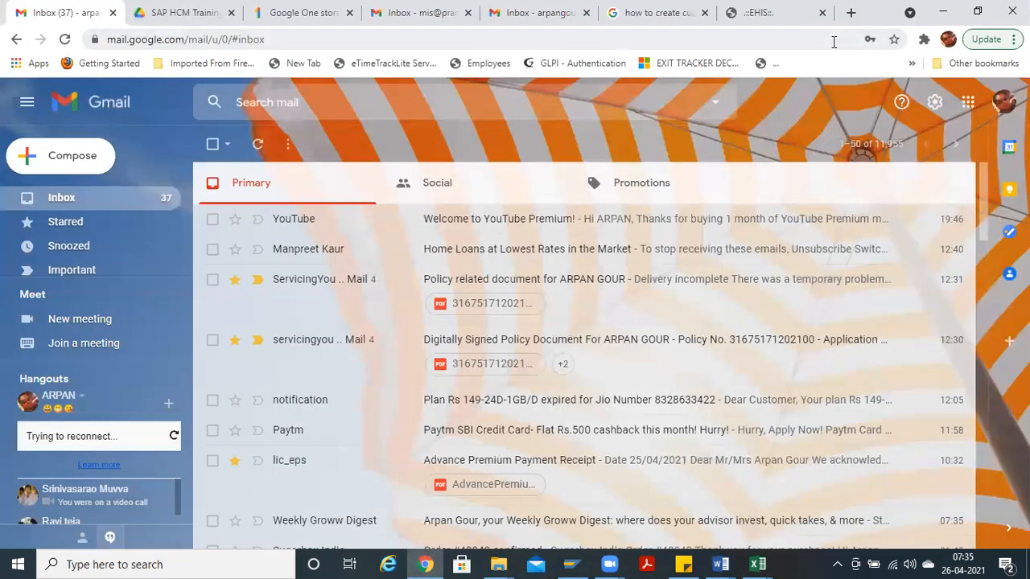
click(792, 14)
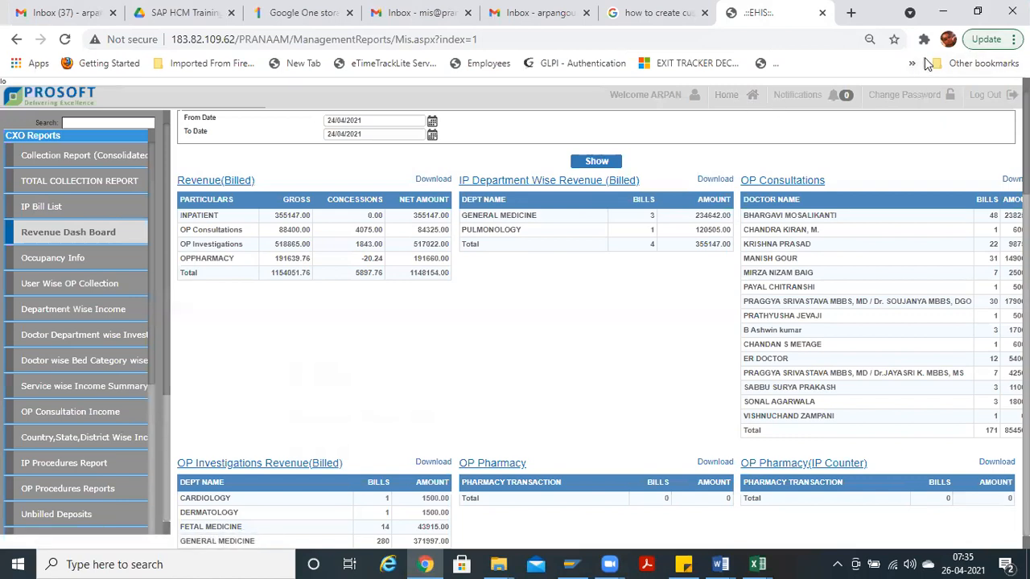
key(ctrl+t)
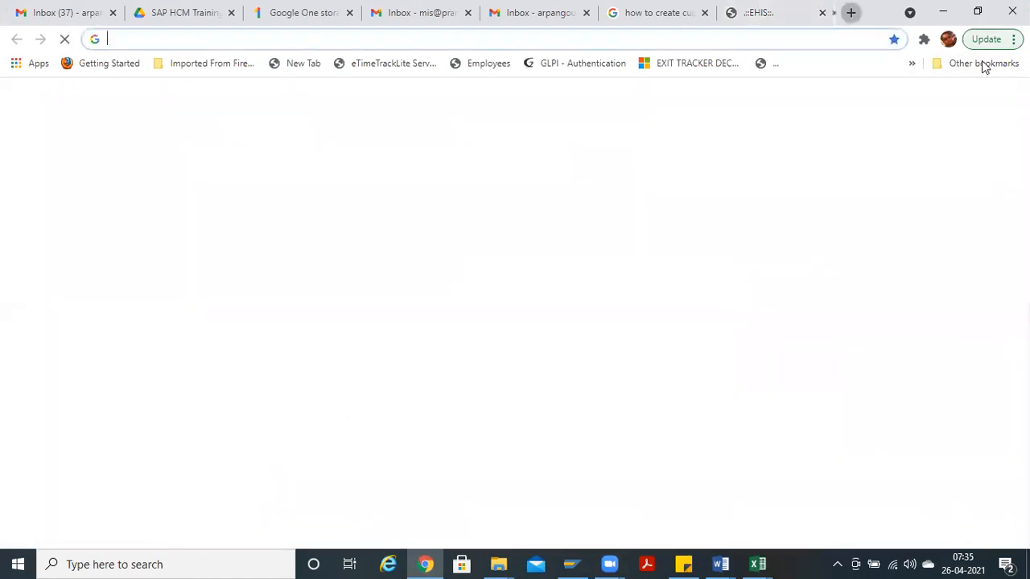
click(963, 64)
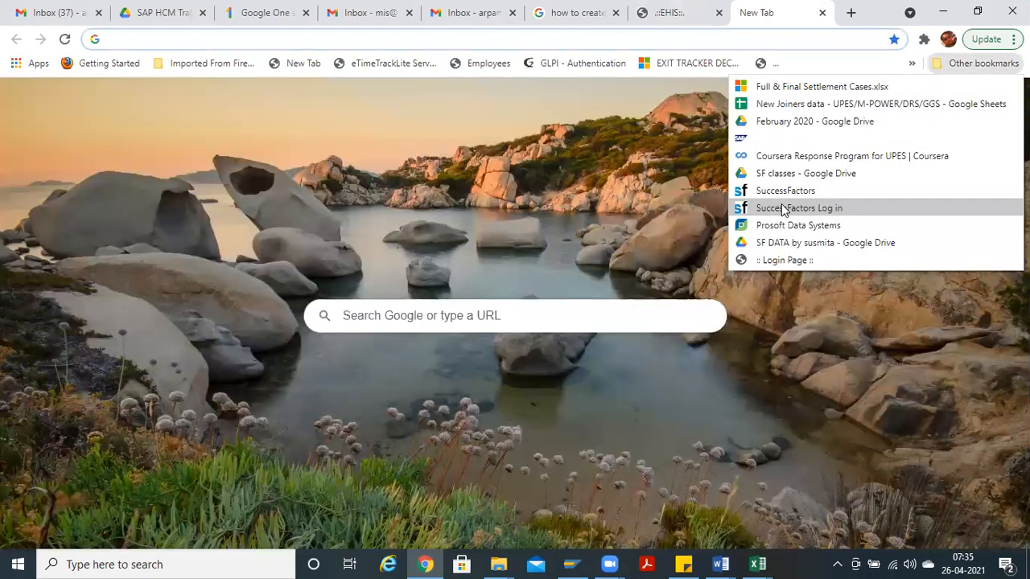
click(783, 209)
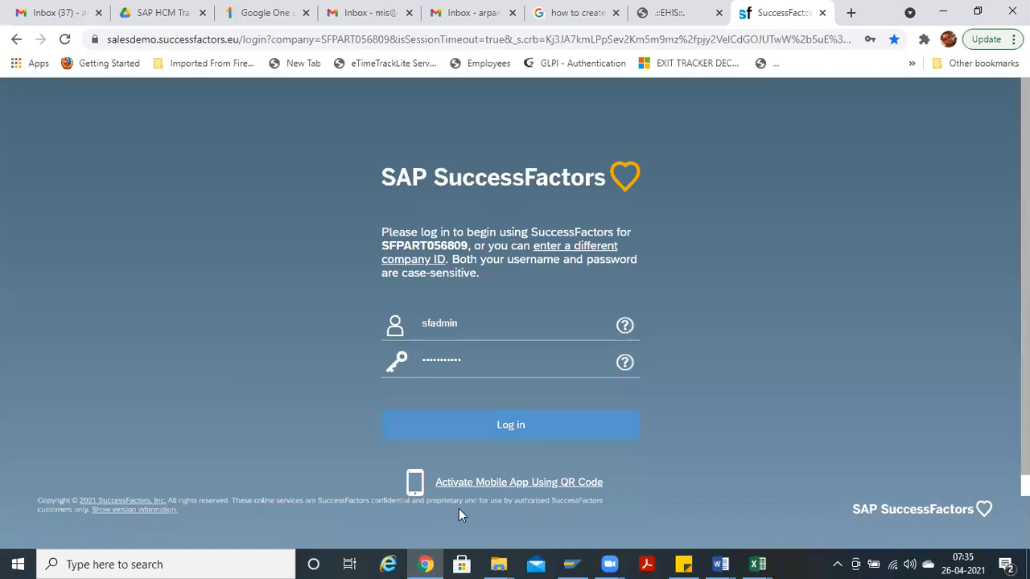
click(531, 425)
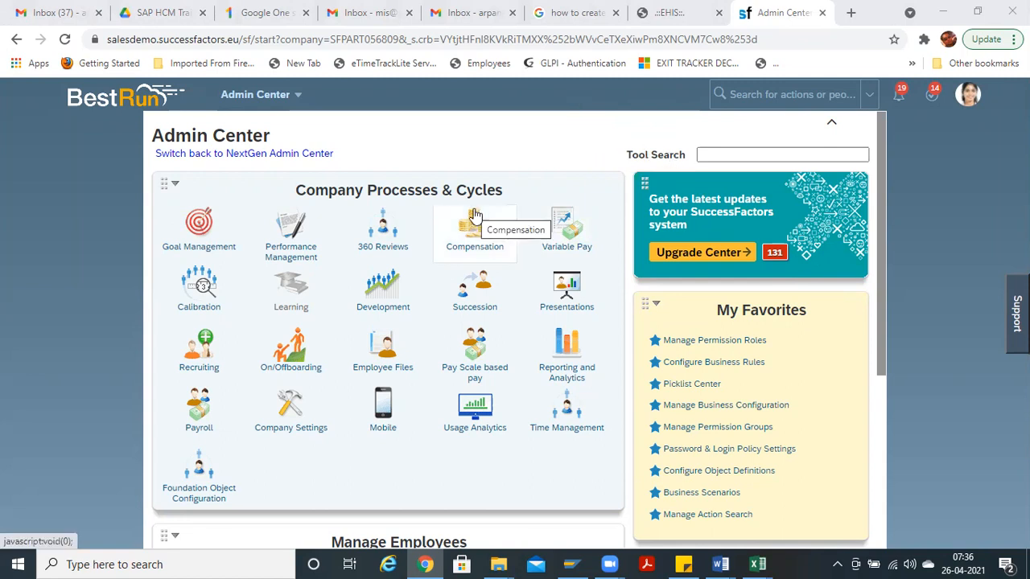
Step: Switch to the Employee Central - Theory document in Word and review the Legal Entity, Business Unit, Division and Department lines under Org Structure
key(alt+Tab)
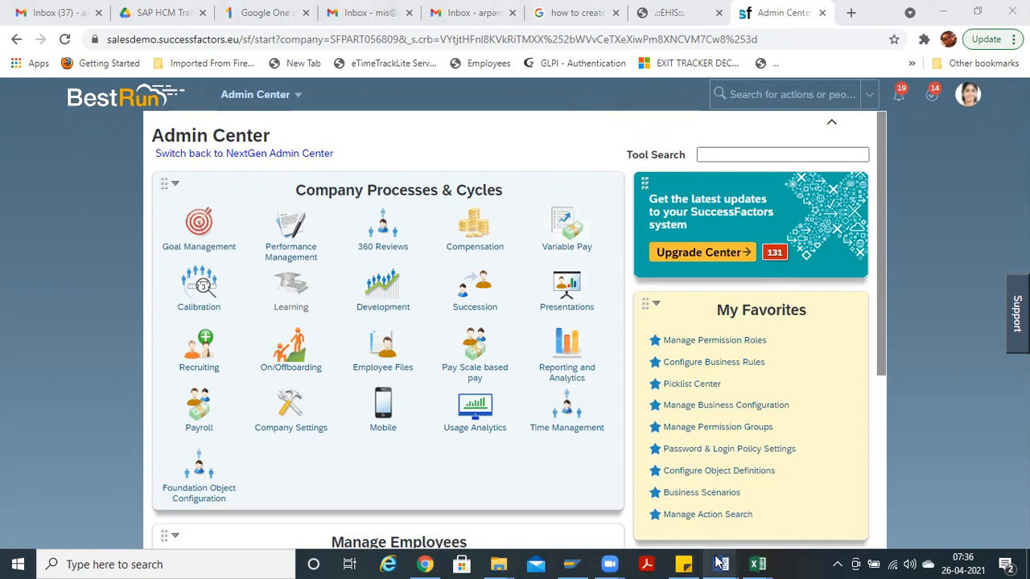
mouse_move(720, 564)
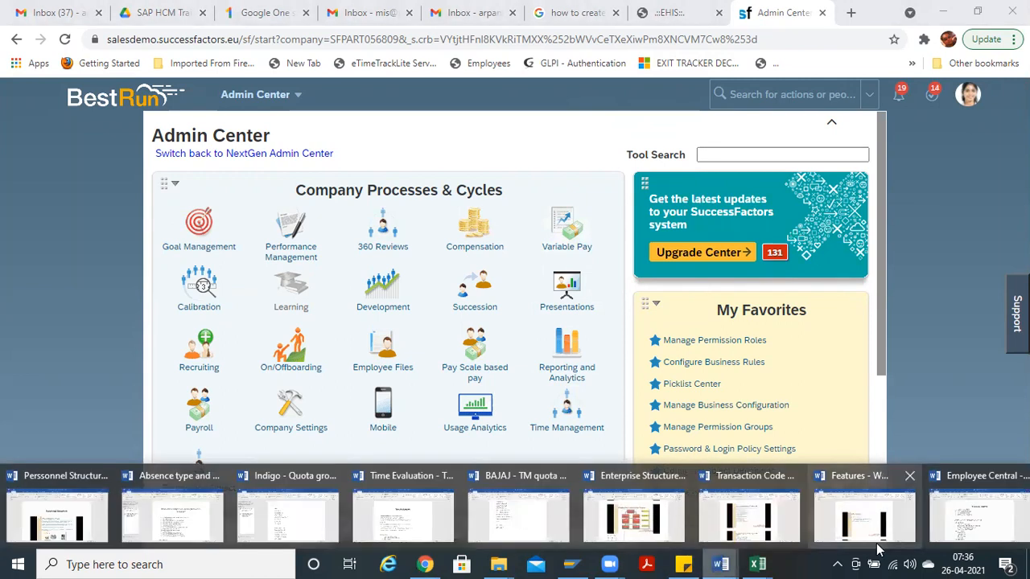
click(977, 515)
drag(281, 367, 456, 423)
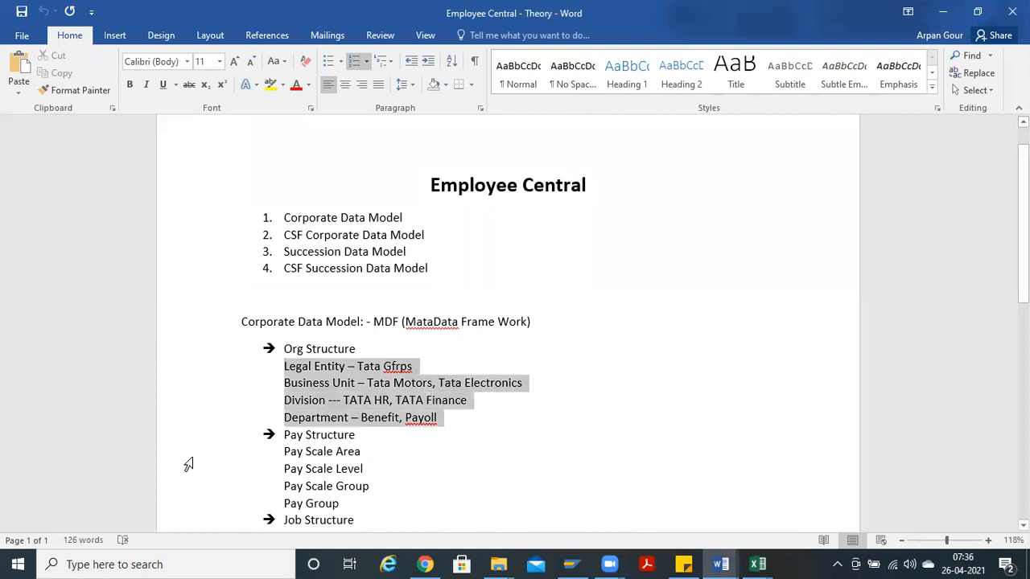
click(329, 400)
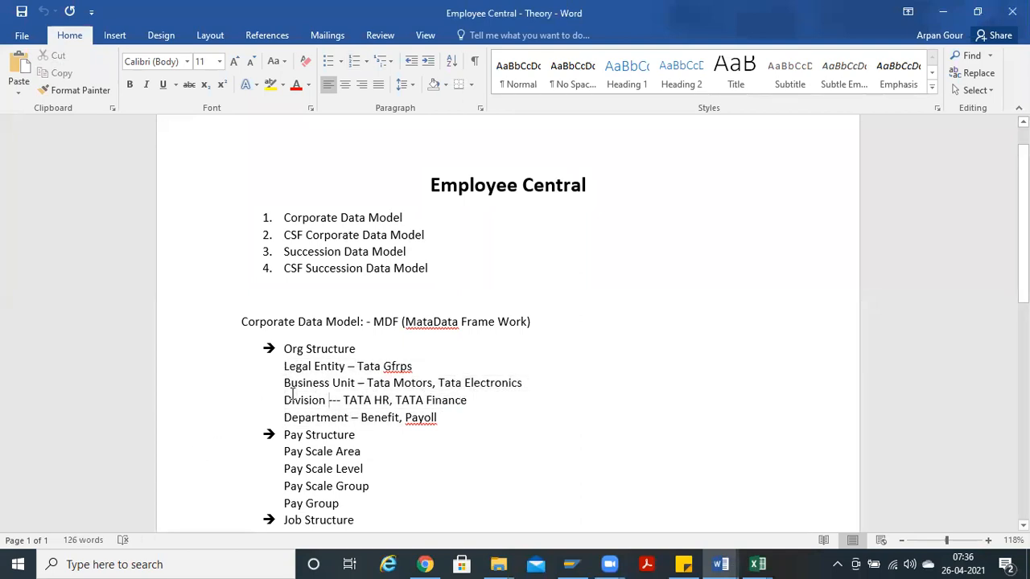
drag(284, 383, 366, 384)
click(338, 418)
Step: Return to SuccessFactors in Chrome, search the actions for "configure object" and open Configure Object Definitions
key(alt+Tab)
key(alt+Tab)
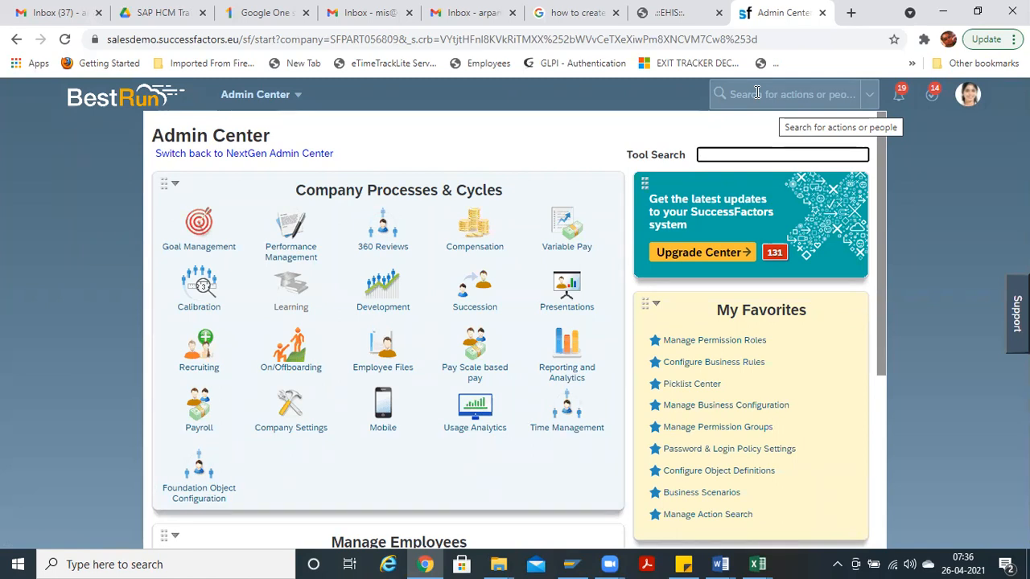
text(co)
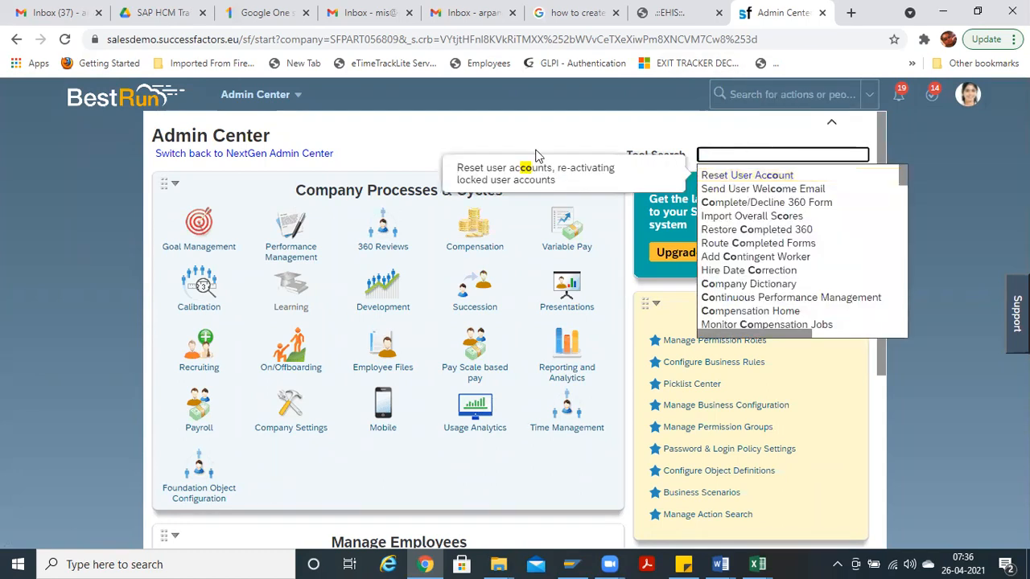
click(797, 85)
text(config)
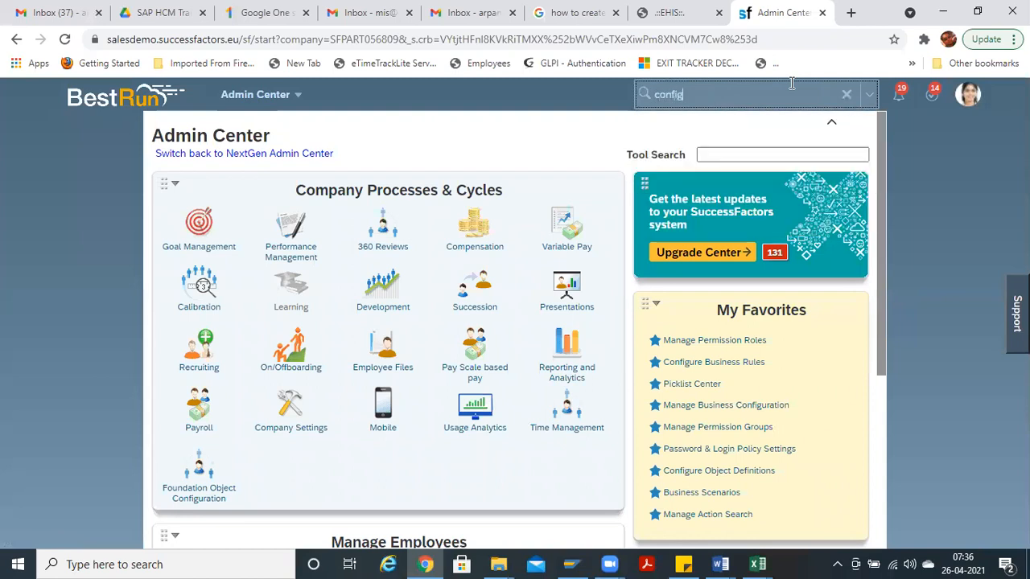
text(ure object)
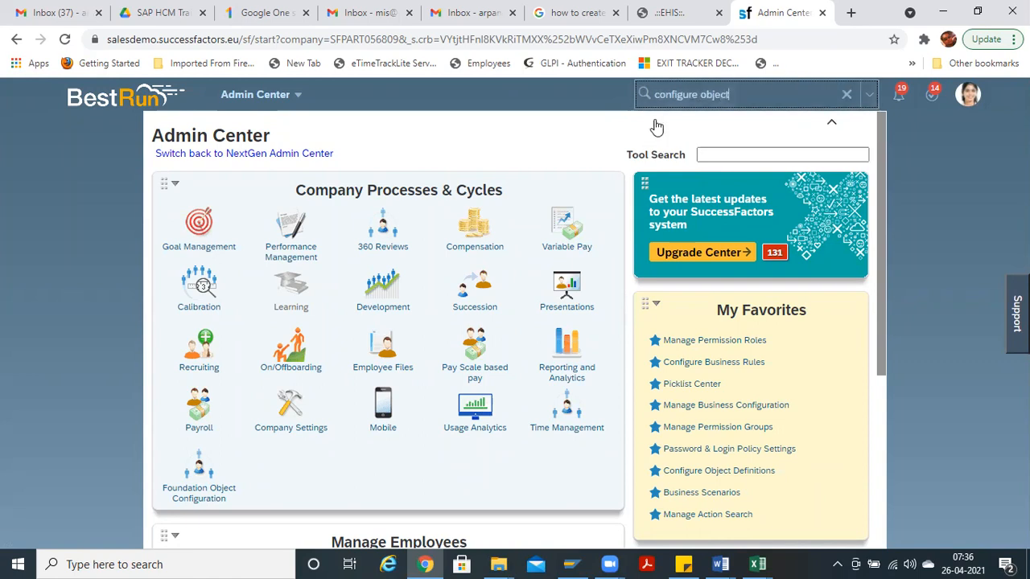
click(700, 135)
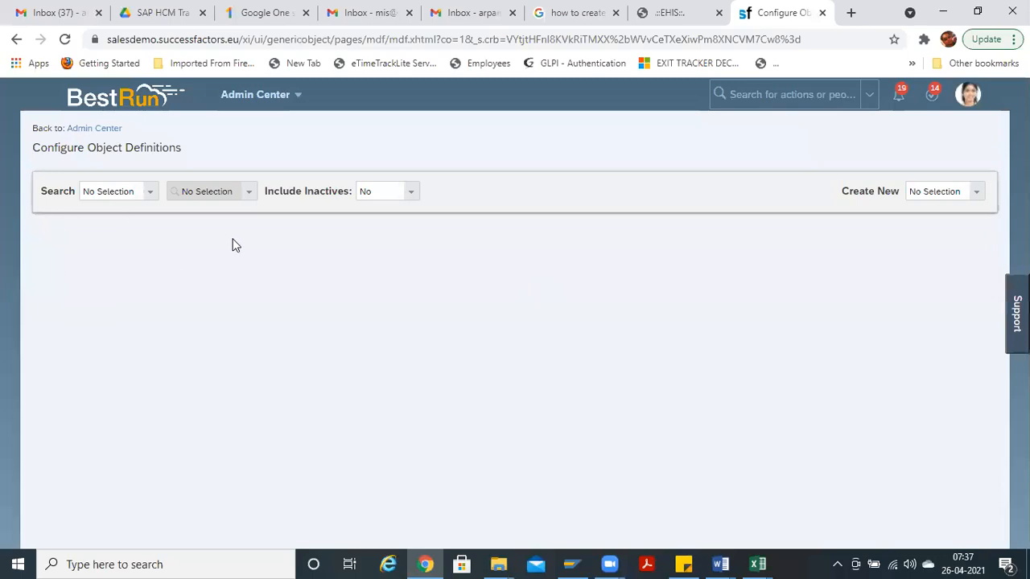
Step: Duplicate the Configure Object Definitions browser tab and return to the original tab
click(149, 193)
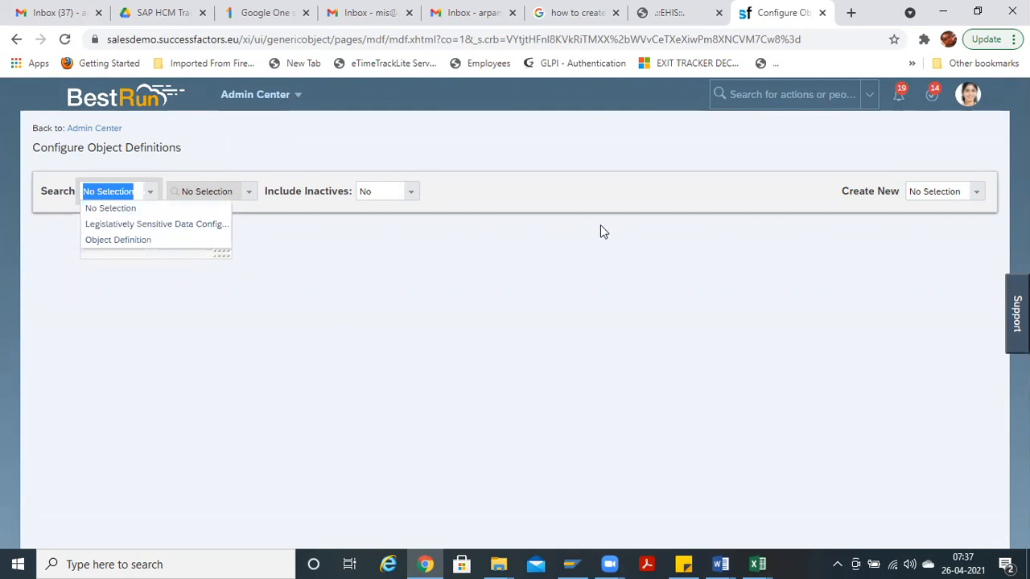
click(628, 146)
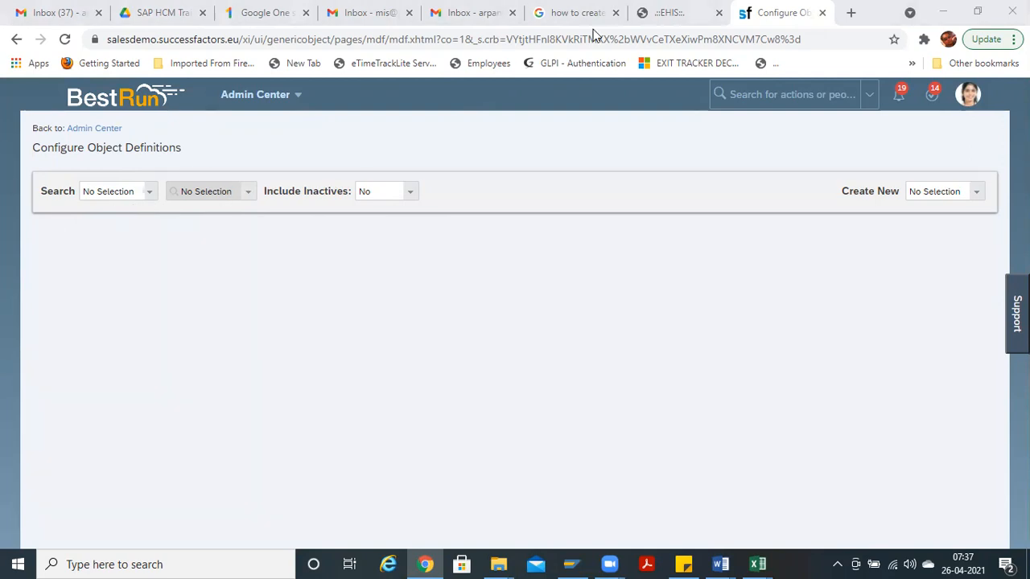
right_click(763, 12)
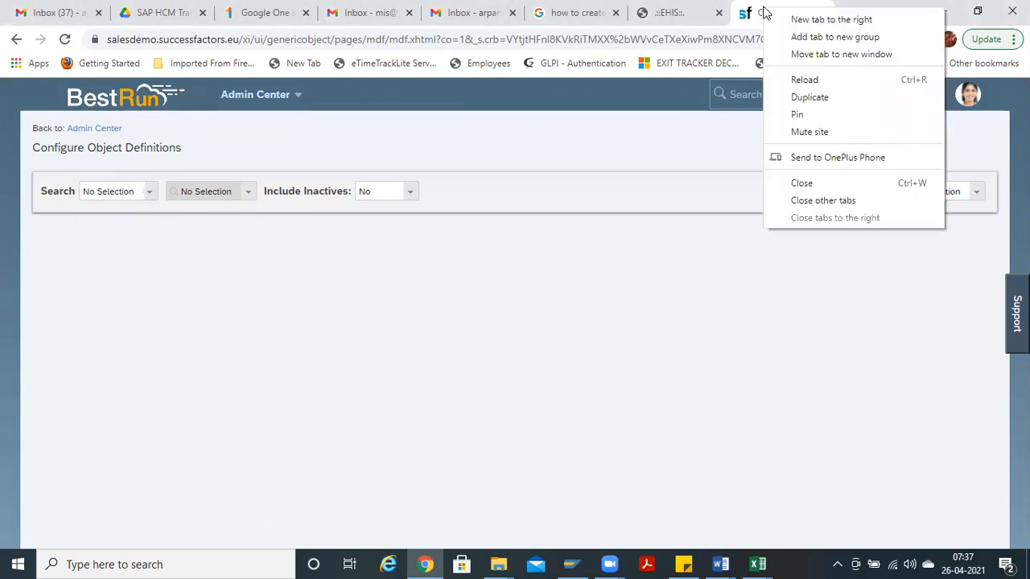
click(822, 96)
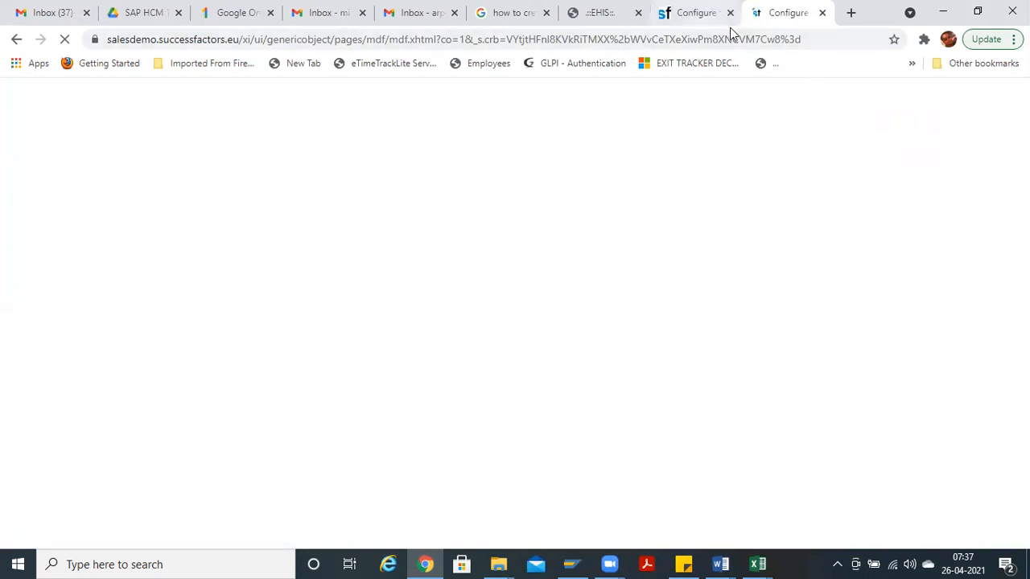
click(724, 18)
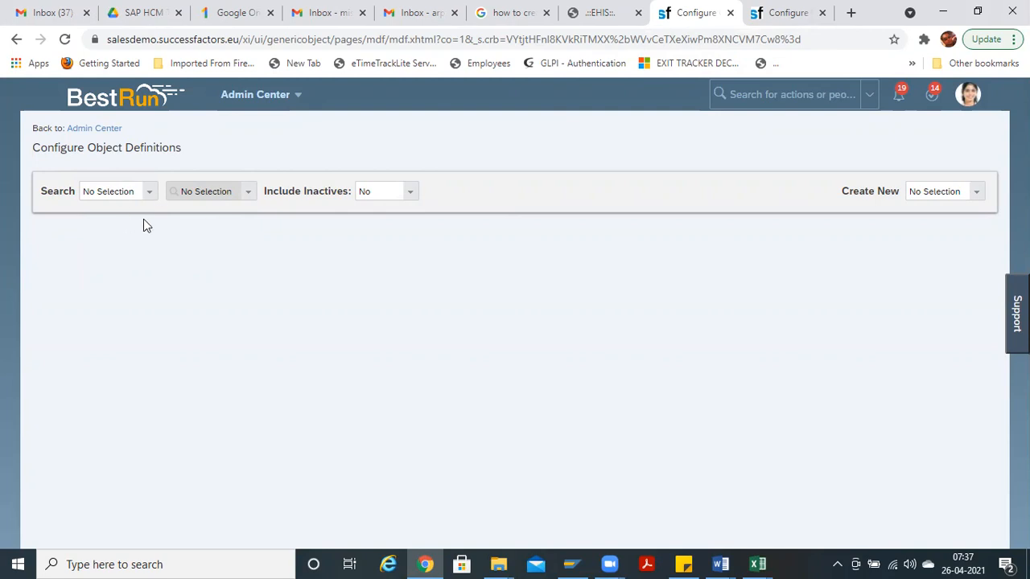
Step: Set the search type to Object Definition, look up "legal" and open the Legal Entity definition
click(145, 194)
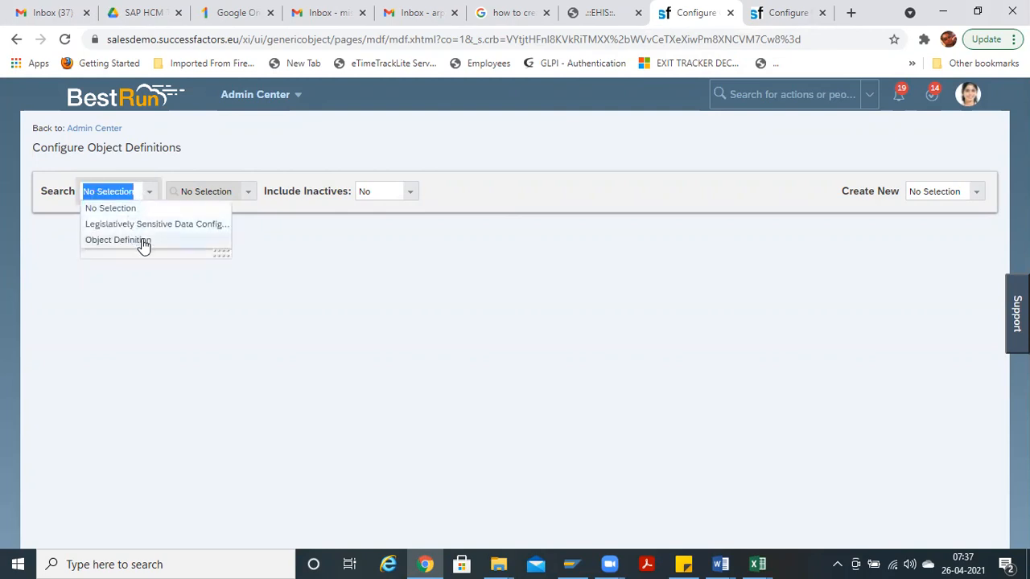
click(141, 241)
click(259, 199)
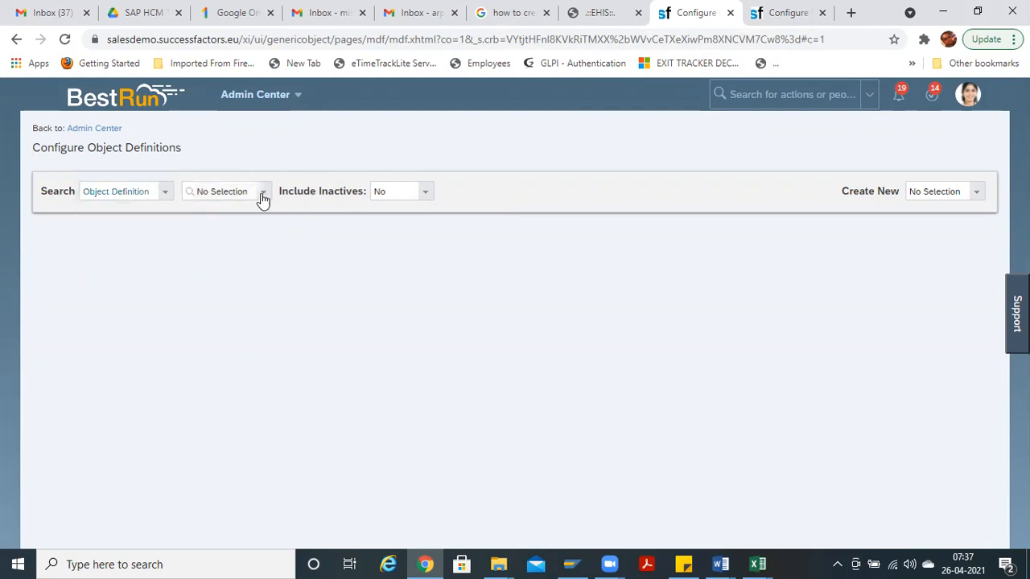
text(legal)
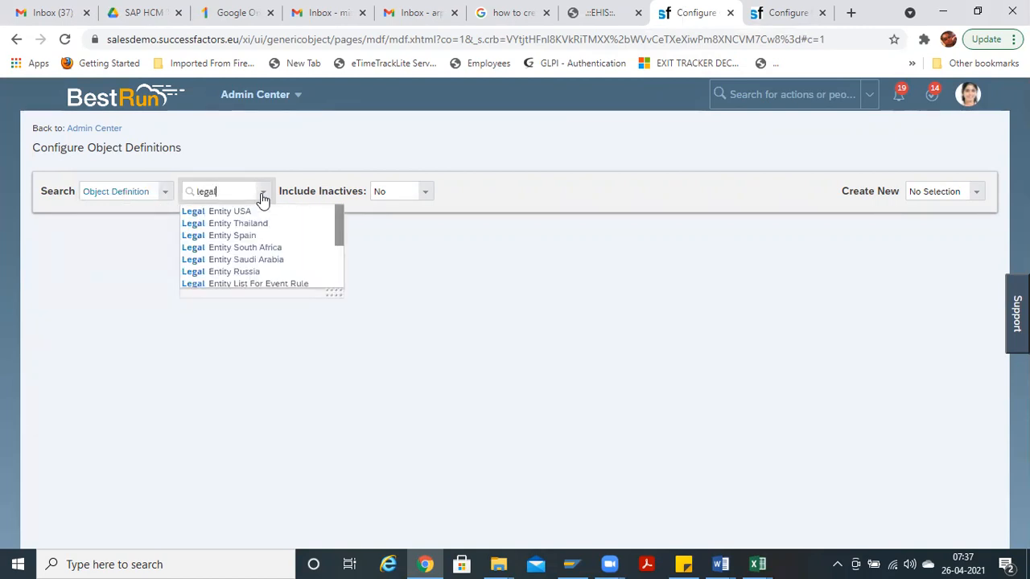
drag(338, 229, 336, 275)
click(276, 285)
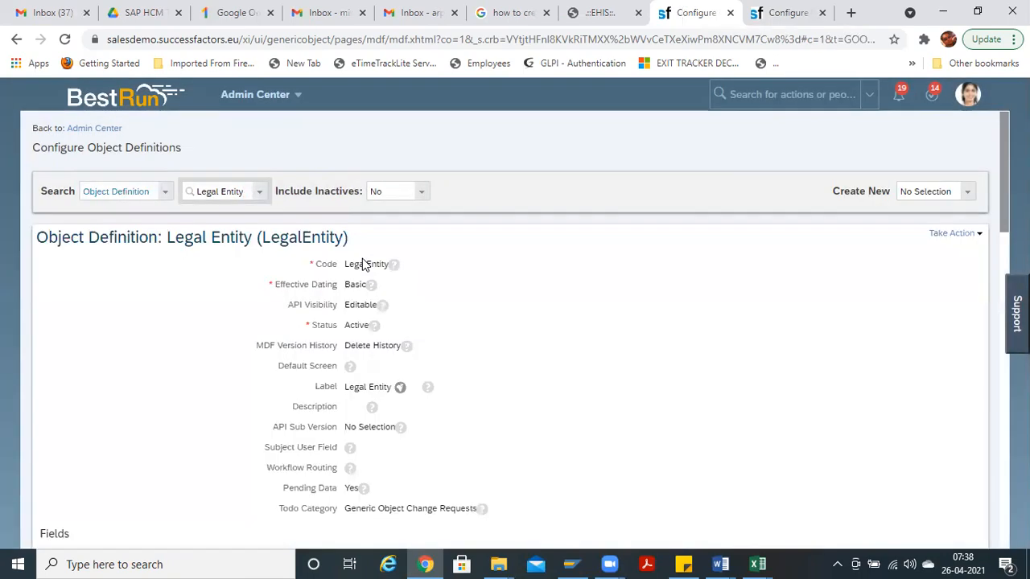
Step: Open the Legal Entity object definition for editing with Make Correction
click(951, 233)
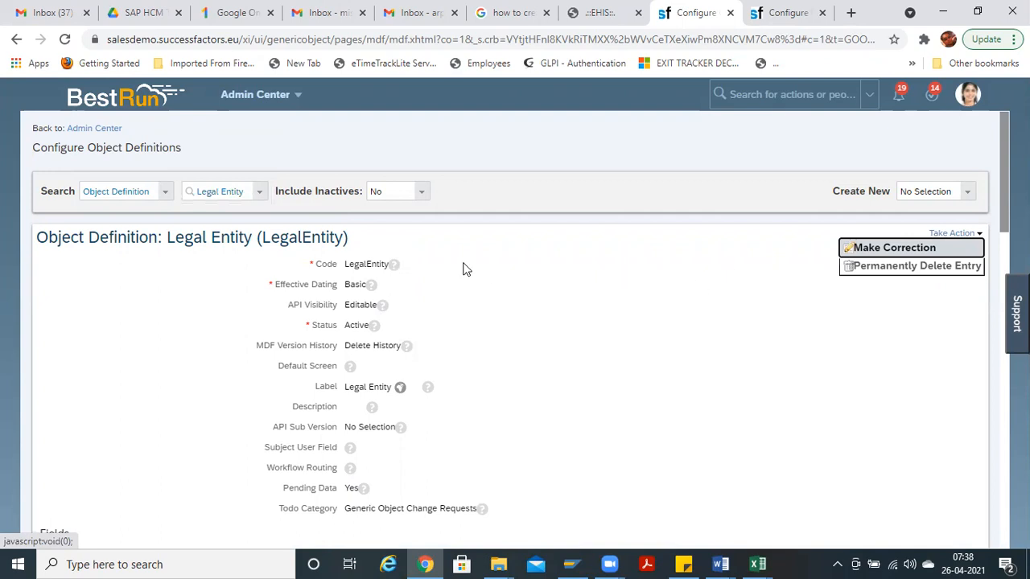
click(950, 233)
click(954, 234)
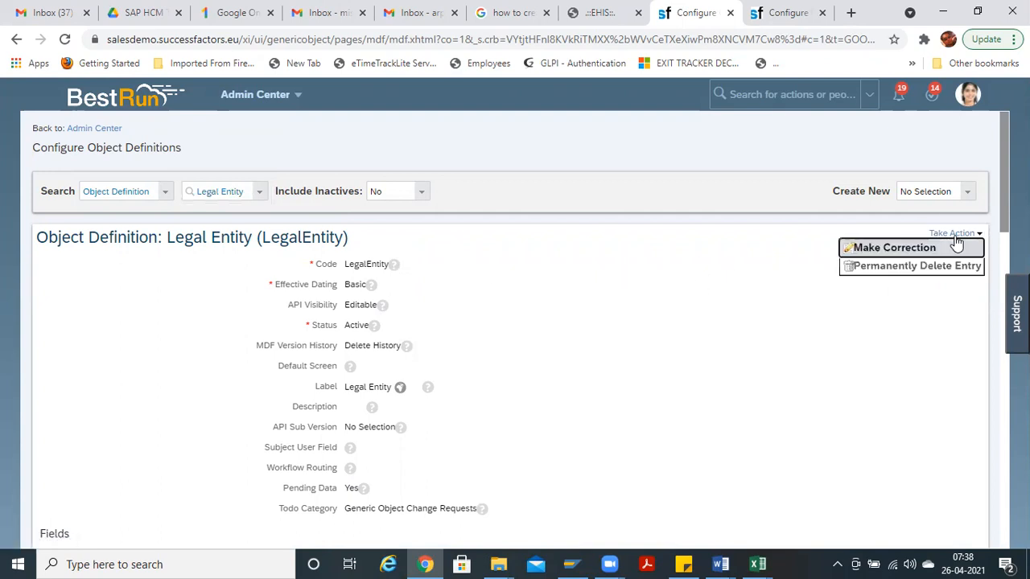
click(905, 256)
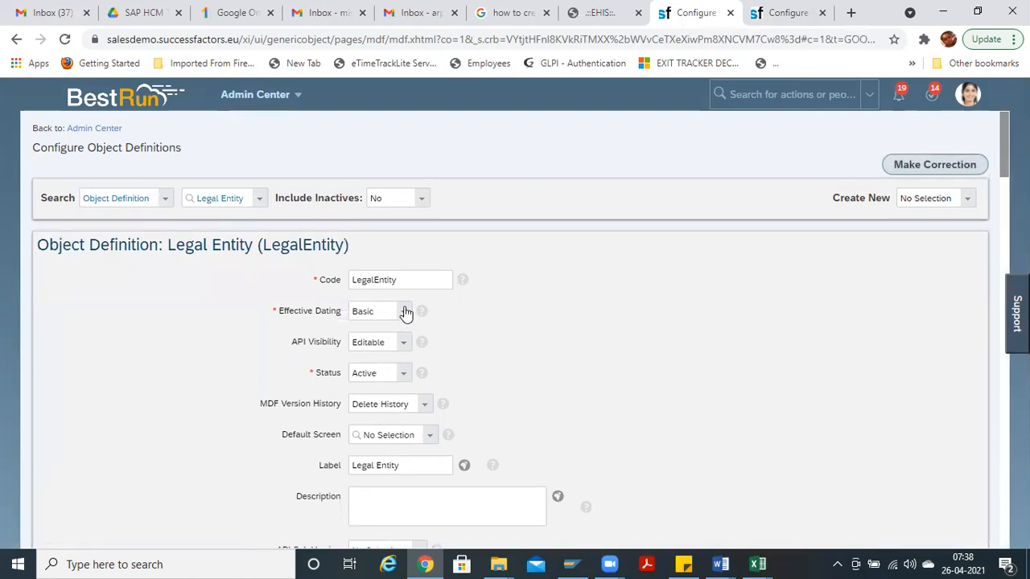
Step: Examine the Legal Entity definition's Effective Dating options, general settings and field list, focusing on the description field
click(405, 312)
click(531, 305)
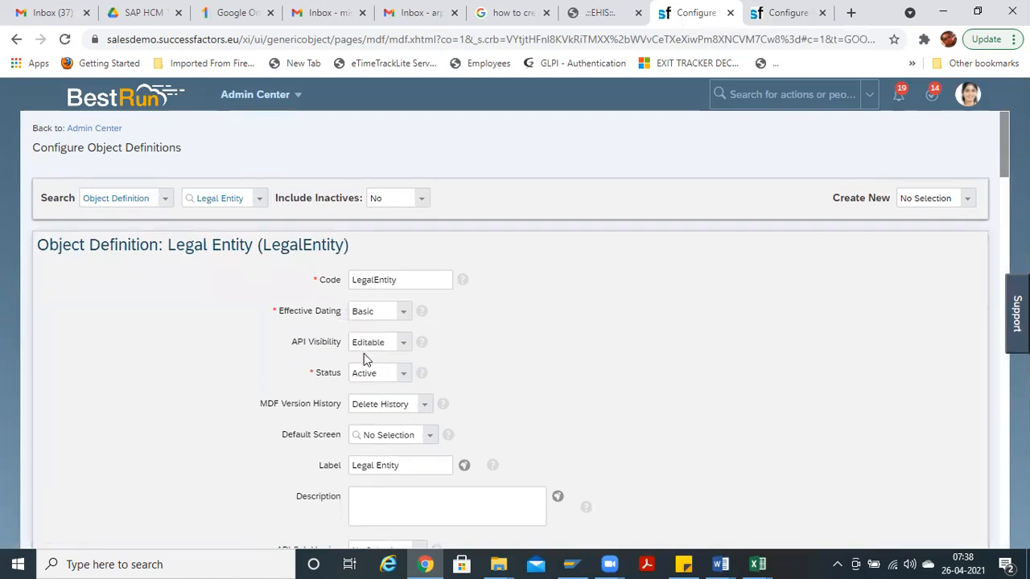
scroll(515, 330, down, 4)
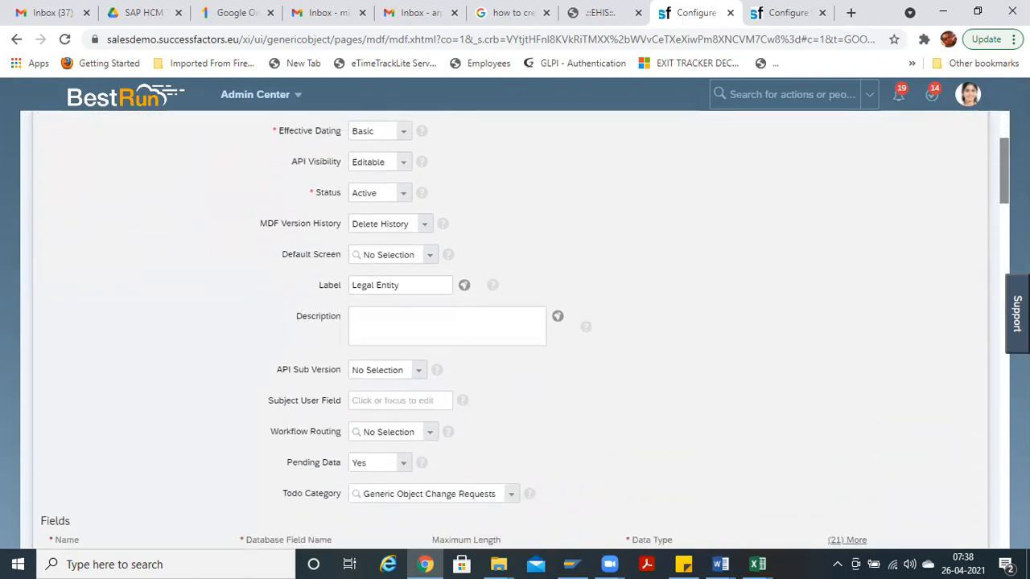
scroll(690, 311, down, 6)
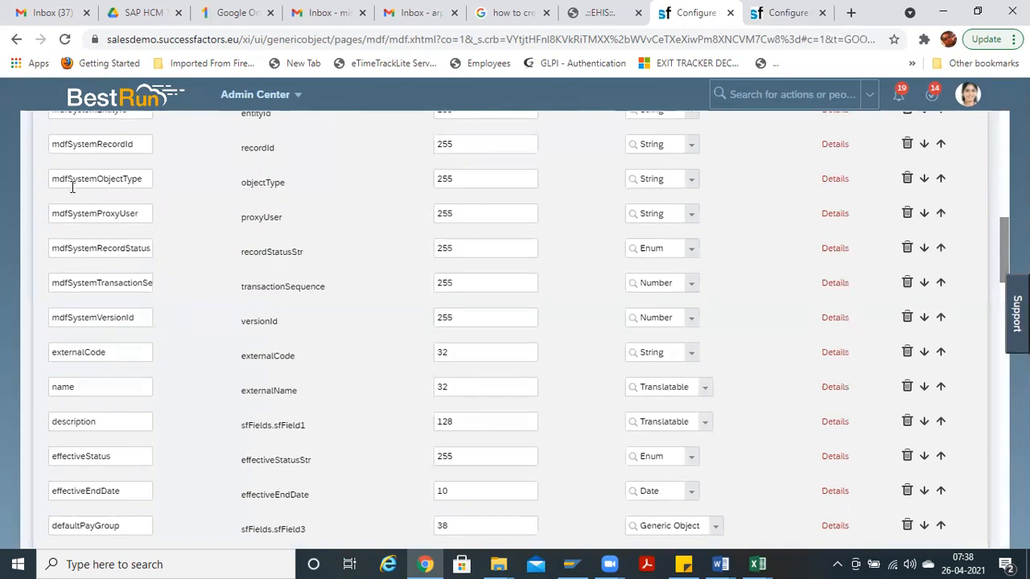
double_click(118, 425)
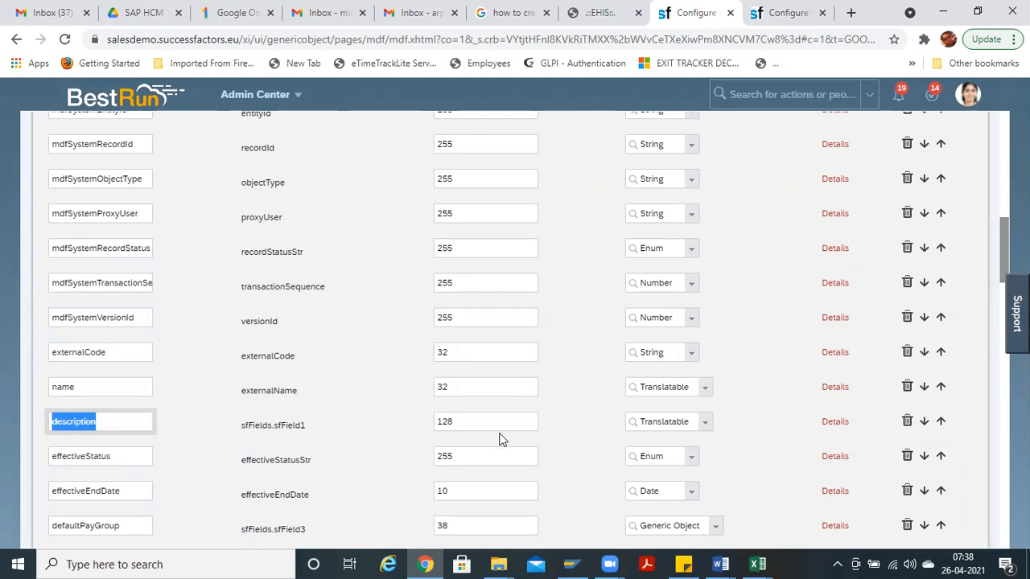
click(108, 420)
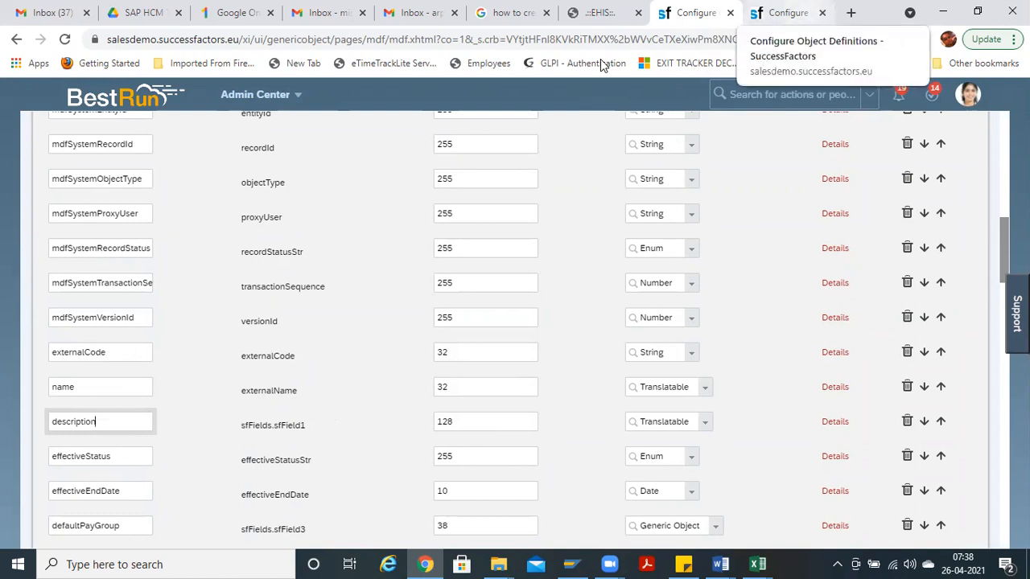
Step: Switch to the duplicate Configure Object Definitions page, search for "manage data" and open Manage Data there
key(ctrl+Tab)
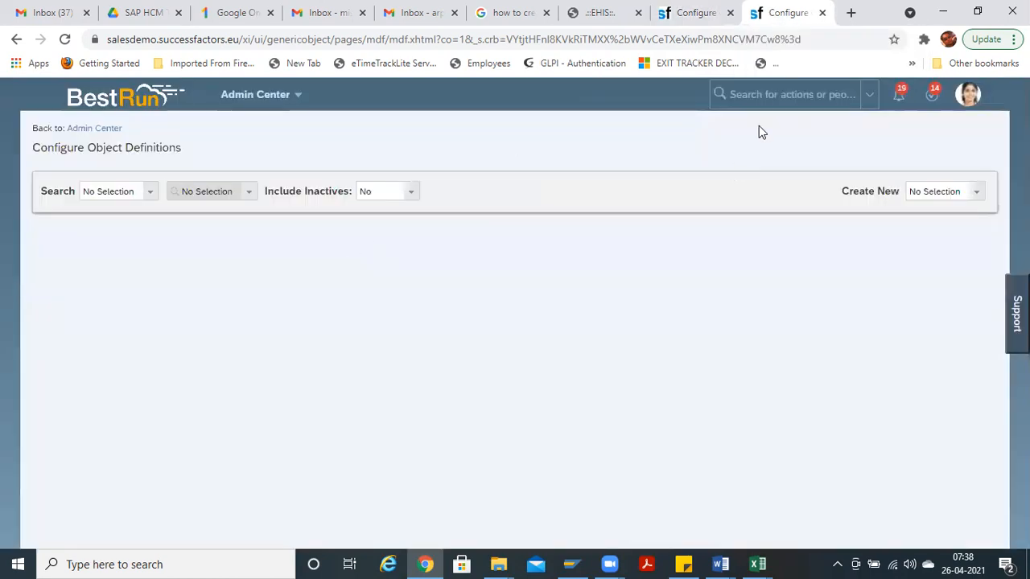
click(786, 101)
text(manage)
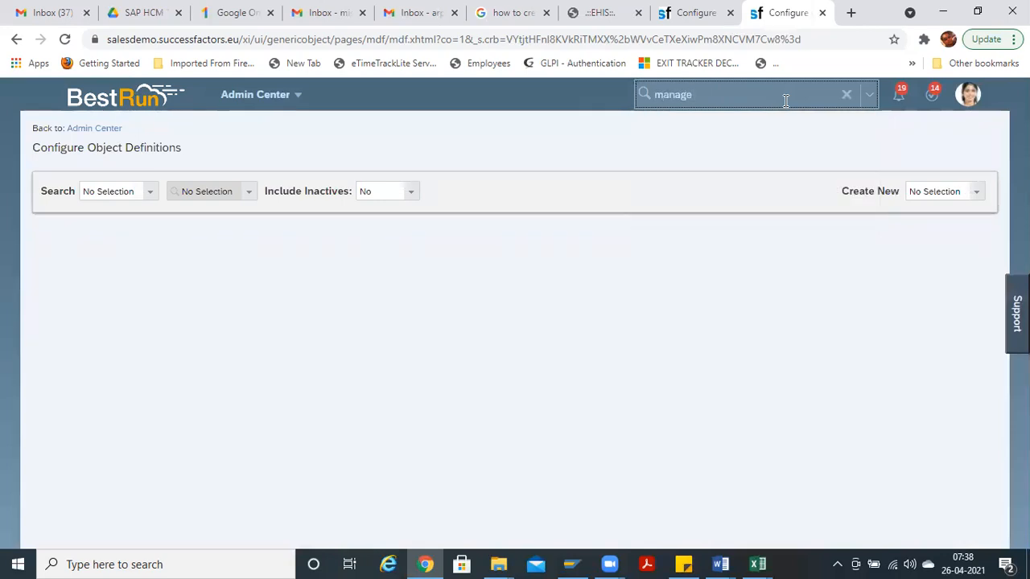
text( data)
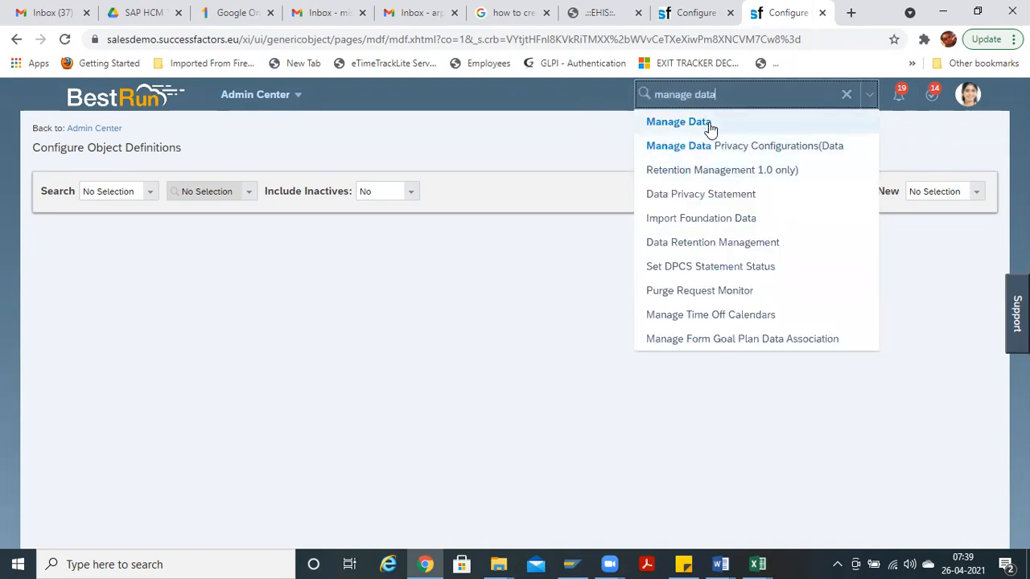
click(678, 122)
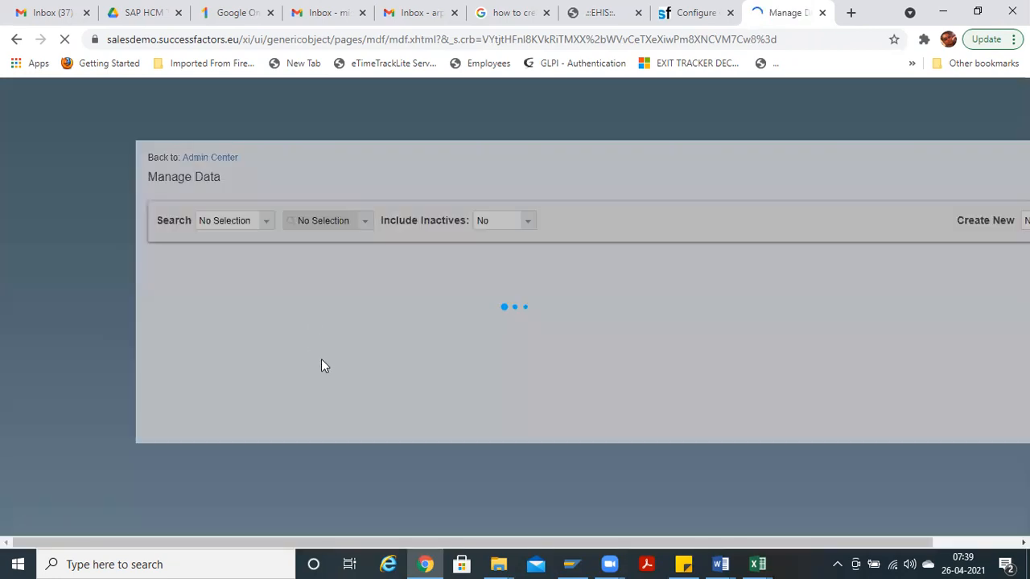
Step: Switch between the Employee Central theory document in Word and the SuccessFactors pages to review the Org Structure levels from Legal Entity to Department
key(alt+Tab)
key(alt+Tab)
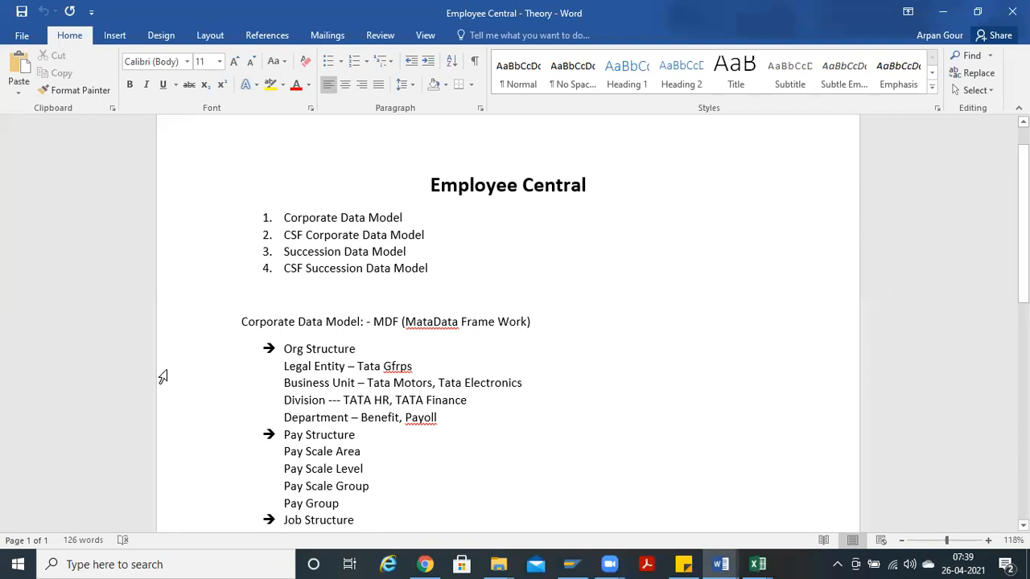
key(alt+Tab)
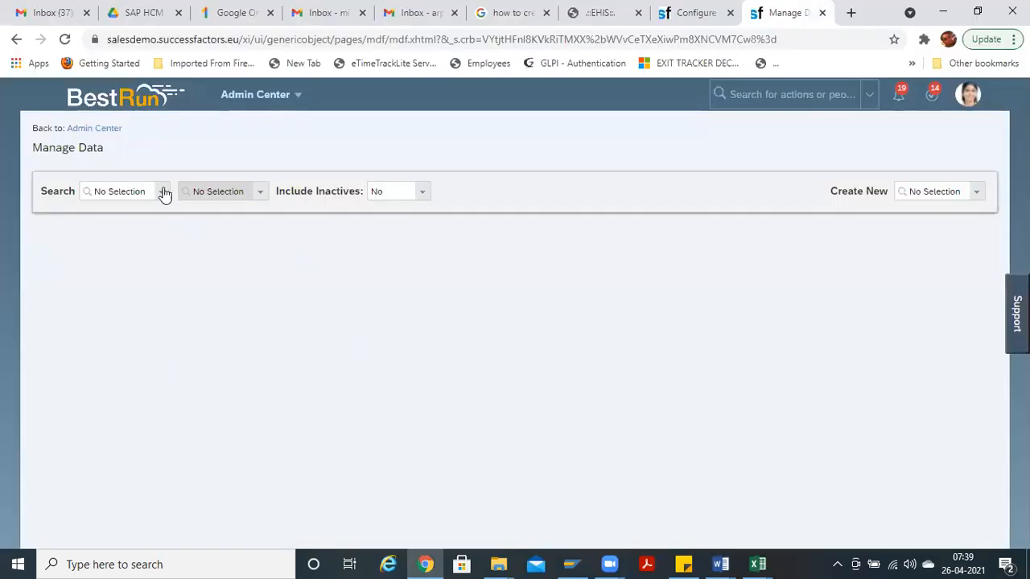
key(alt+Tab)
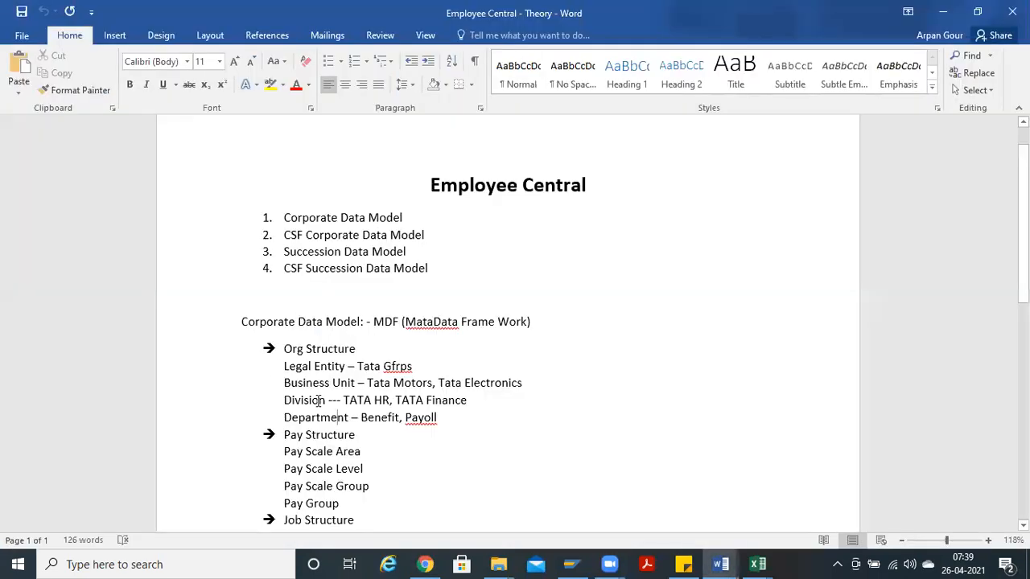
key(alt+Tab)
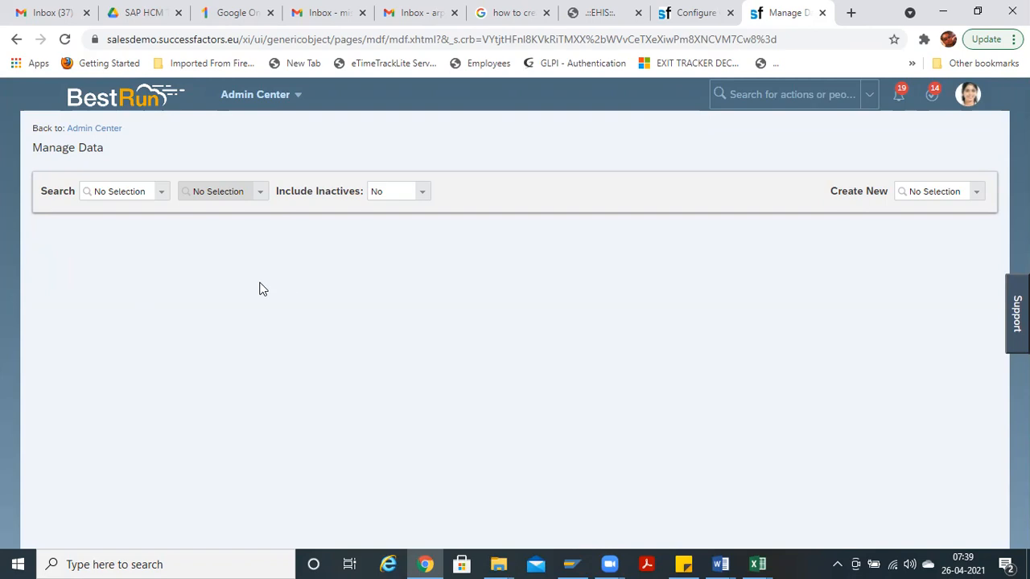
key(alt+Tab)
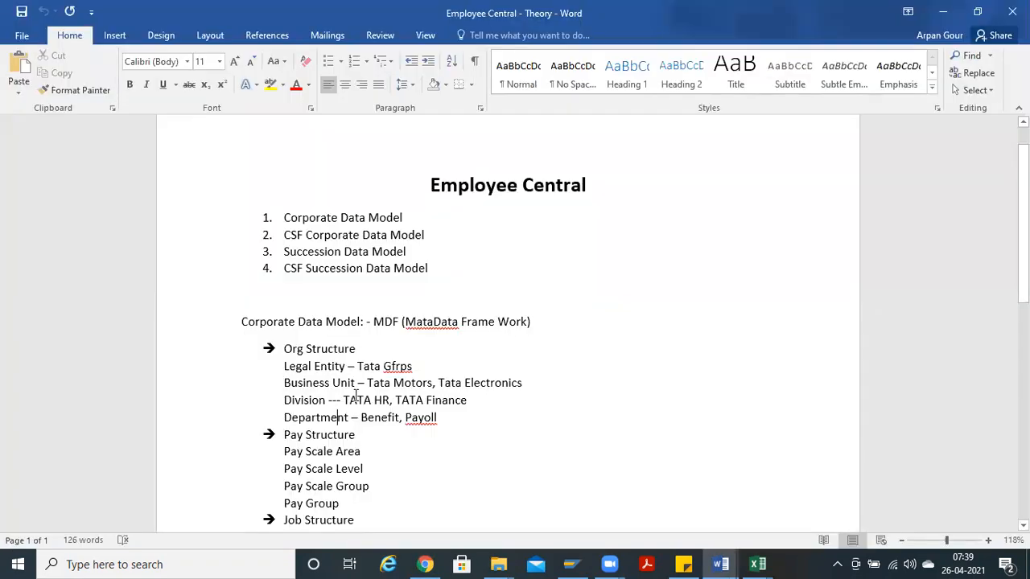
key(alt+Tab)
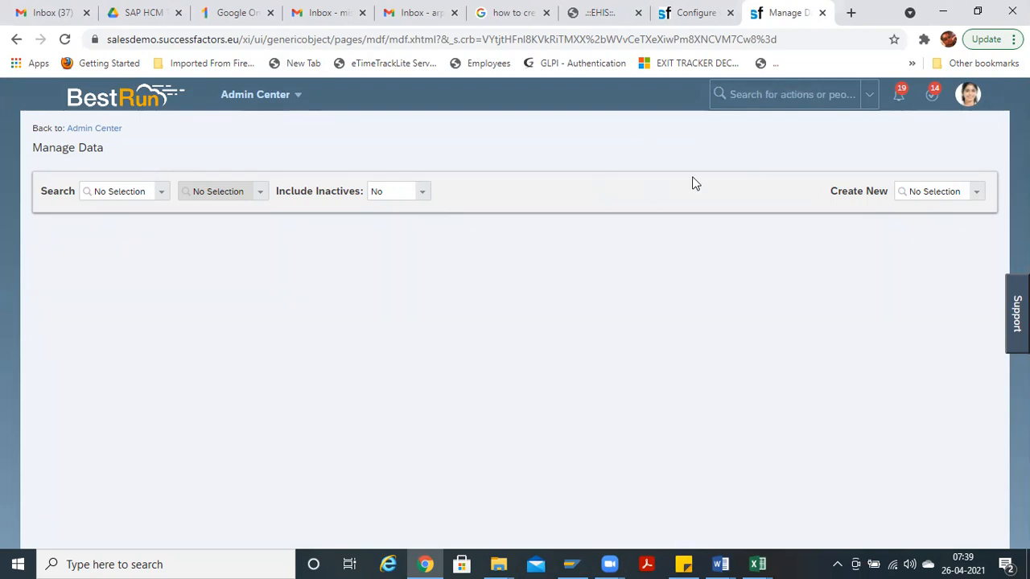
click(696, 13)
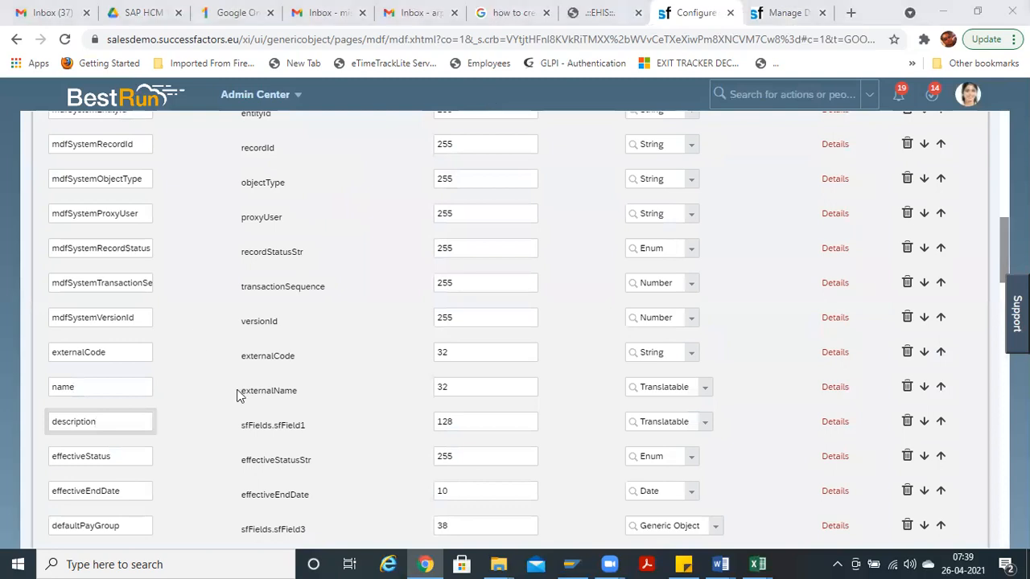
key(alt+Tab)
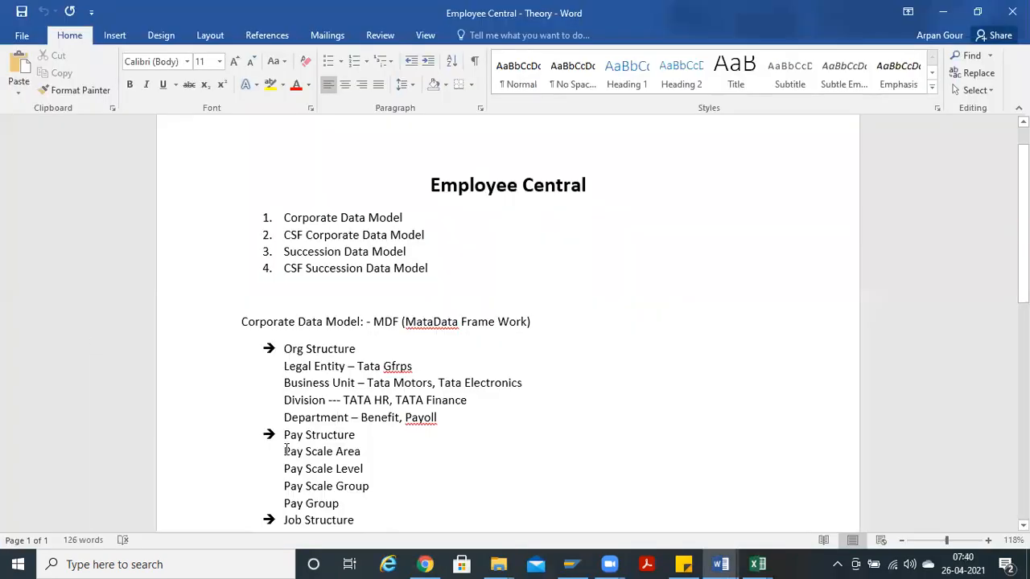
key(alt+Tab)
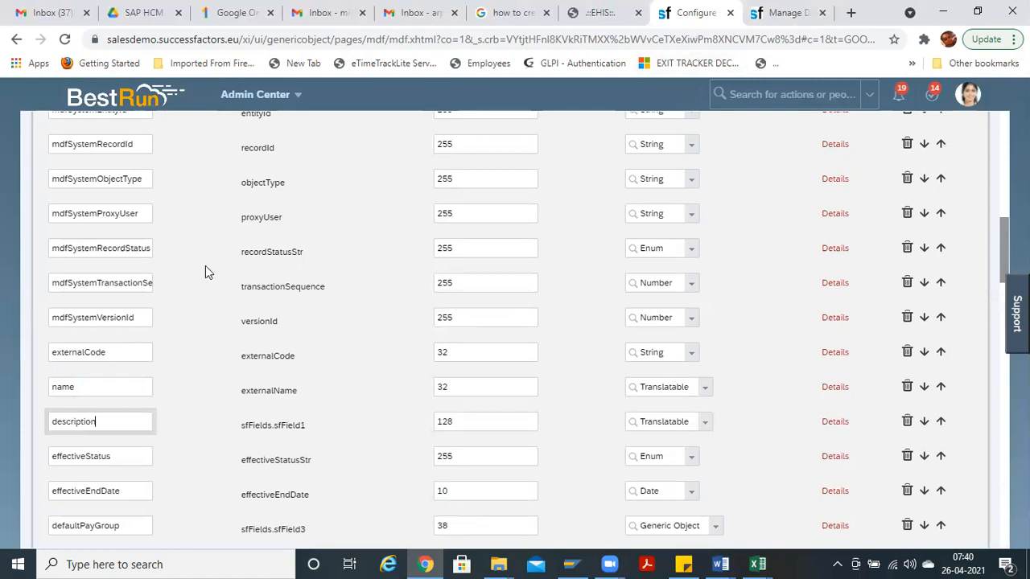
Step: Return to Manage Data, look up "lega" among the object types to create, and open a new Legal Entity record form
click(783, 24)
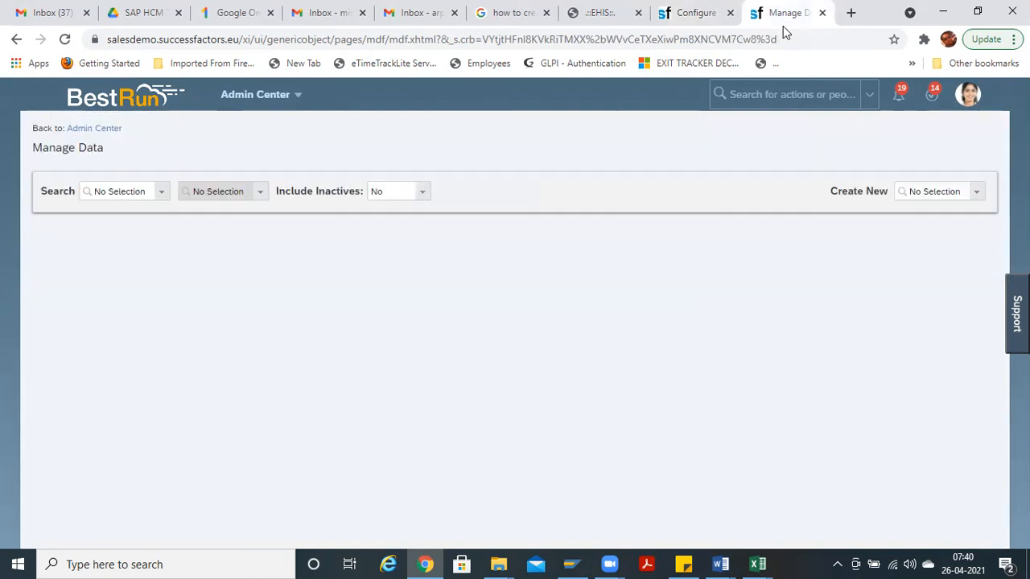
click(161, 192)
click(876, 251)
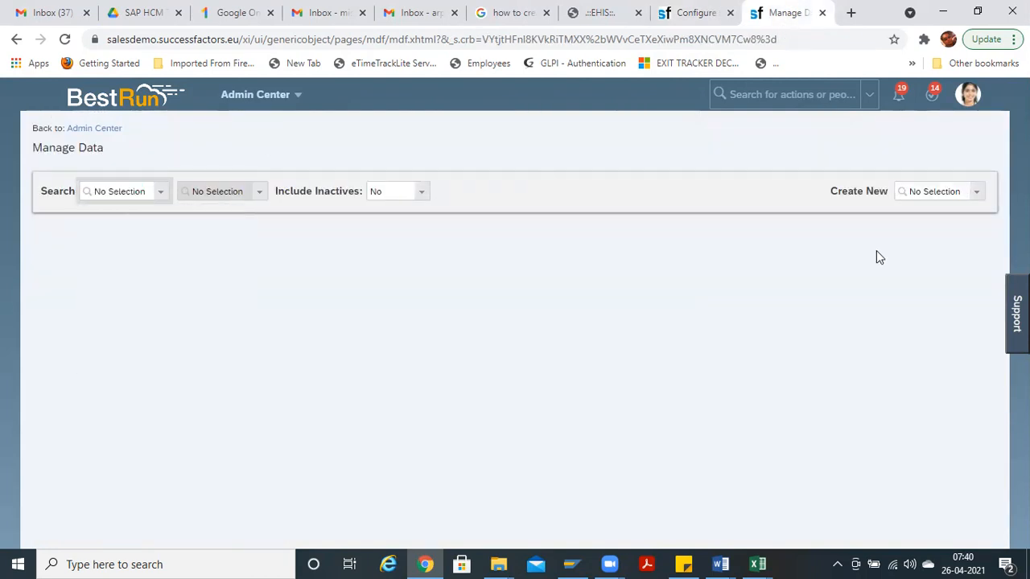
click(977, 194)
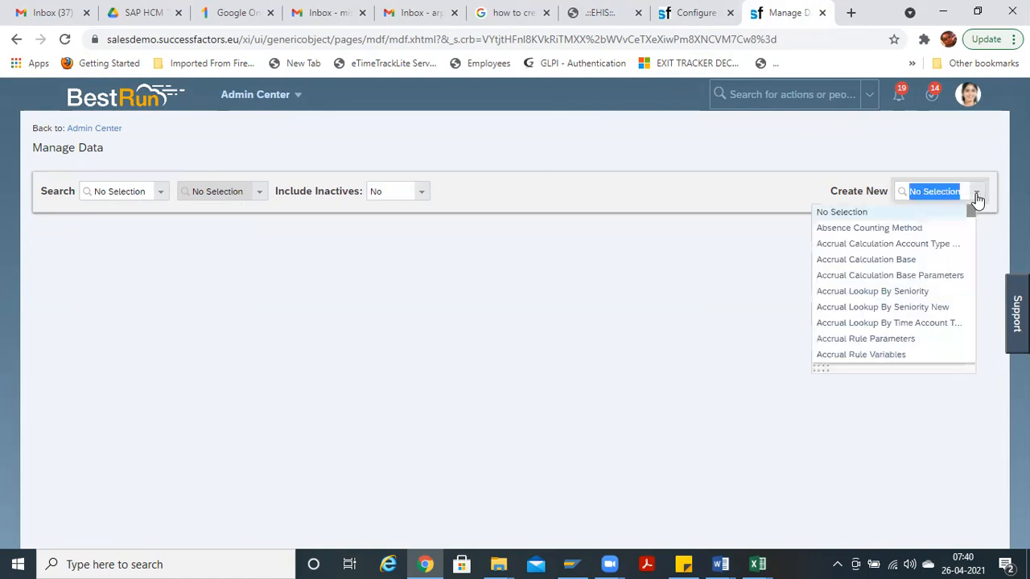
text(lega)
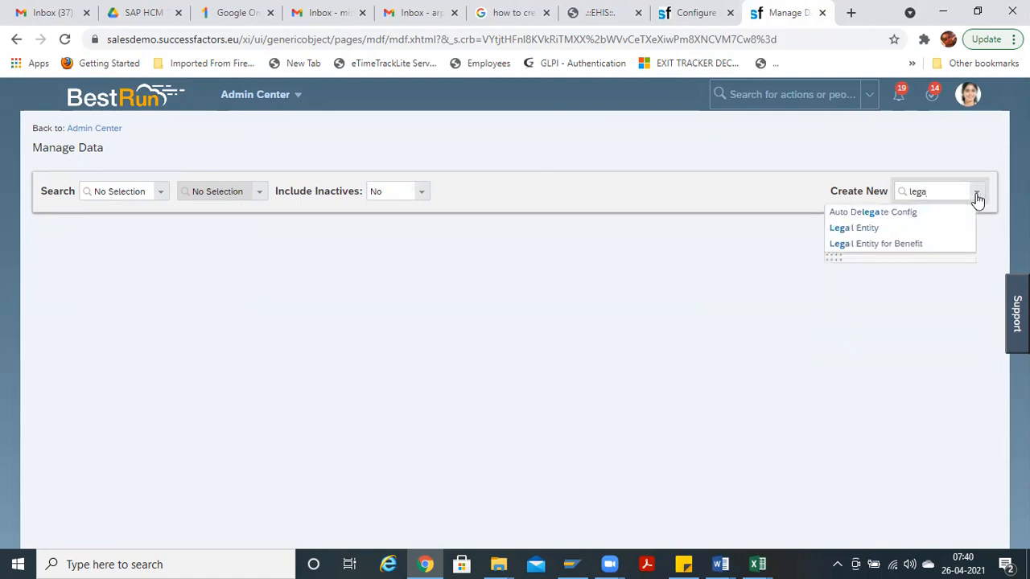
click(885, 227)
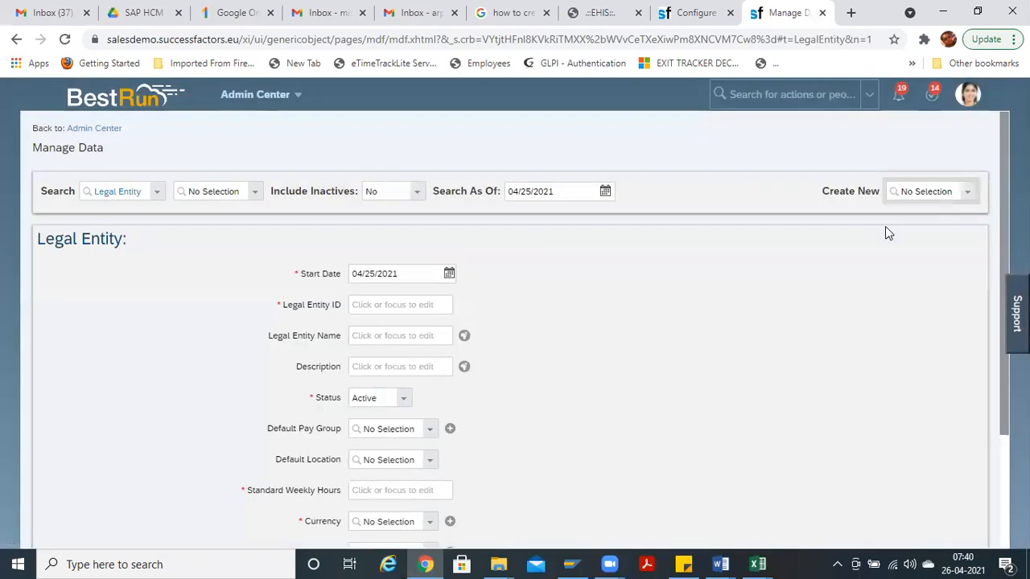
click(362, 303)
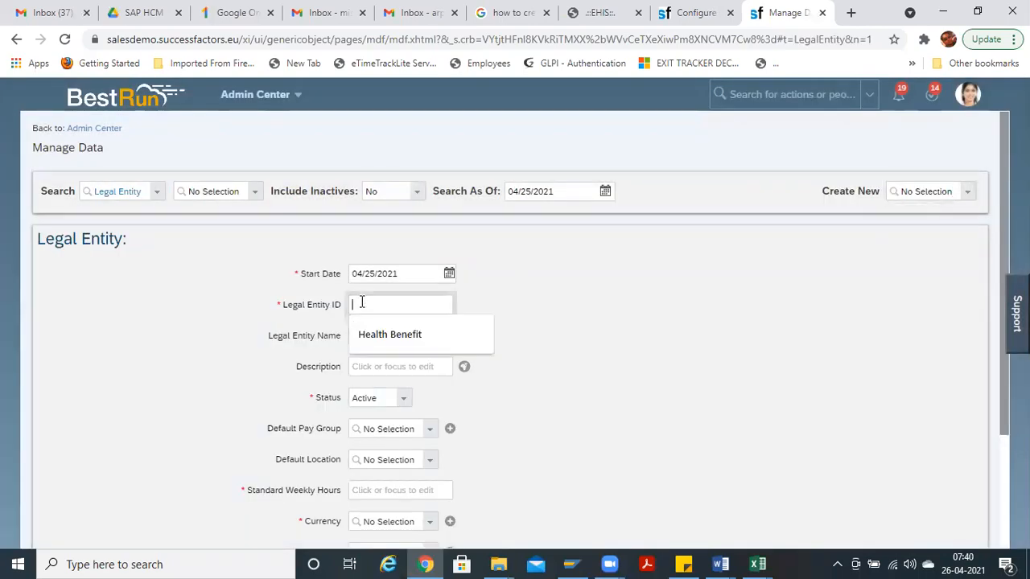
text(T)
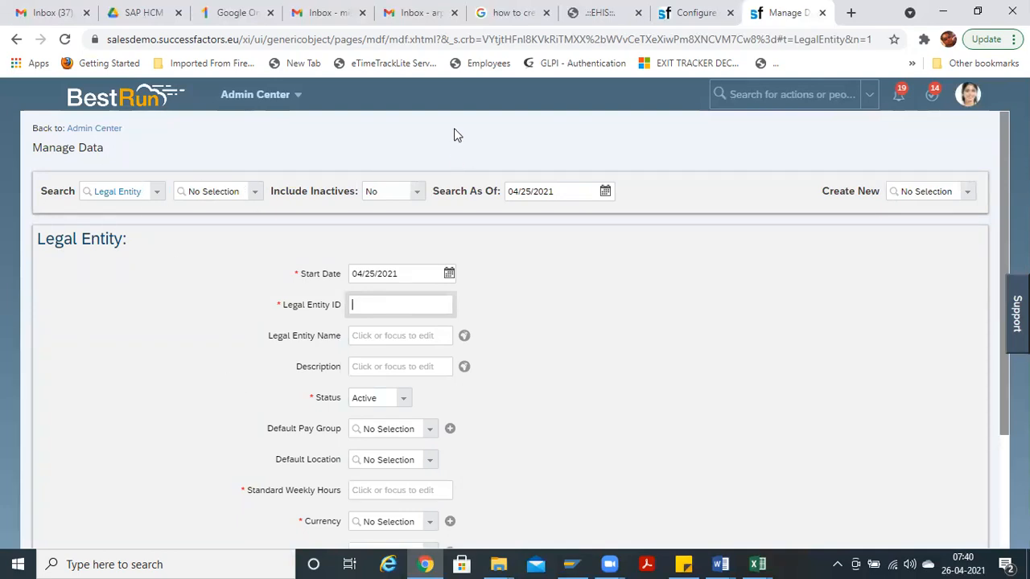
Step: Open the existing BestRun (BestRun) legal entity record in Manage Data
click(254, 194)
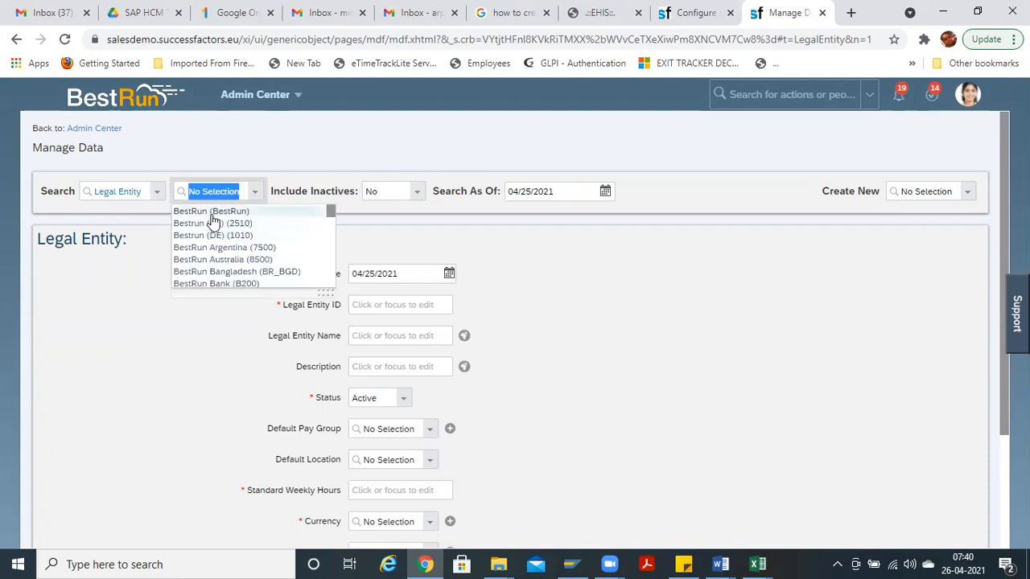
click(211, 212)
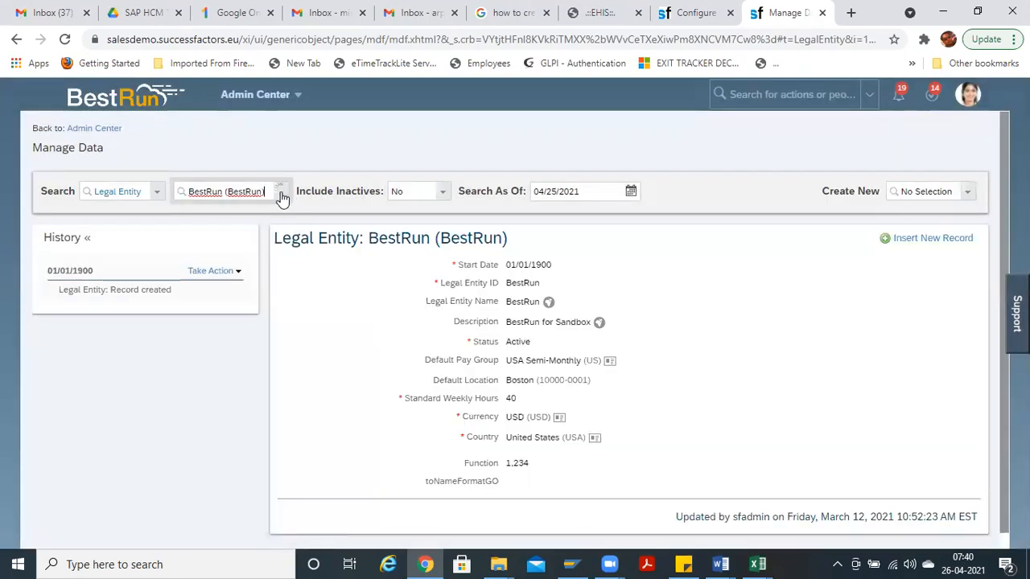
click(713, 269)
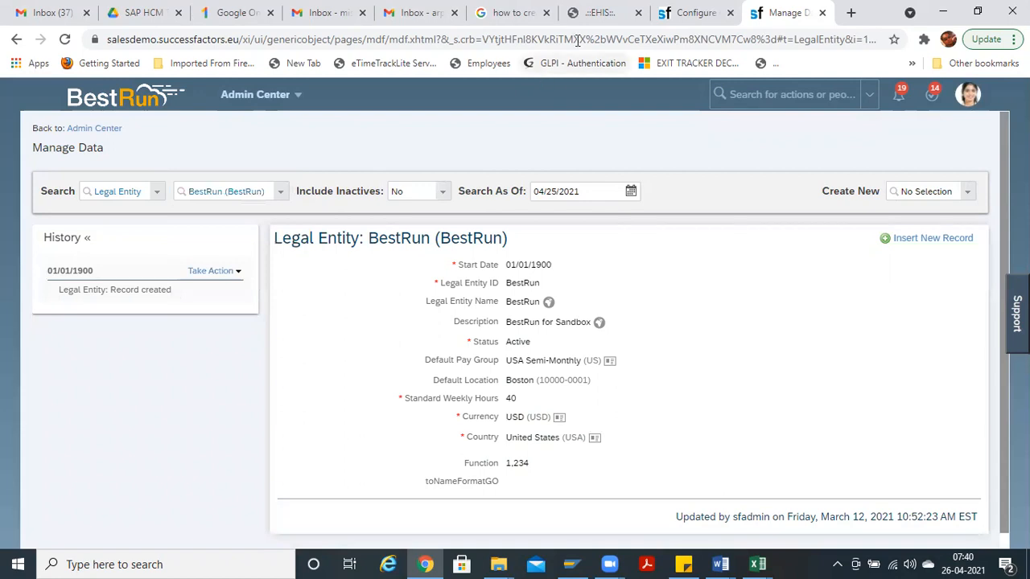
Step: Compare the BestRun record's Description field with the description field and general settings in the Legal Entity object definition
click(696, 13)
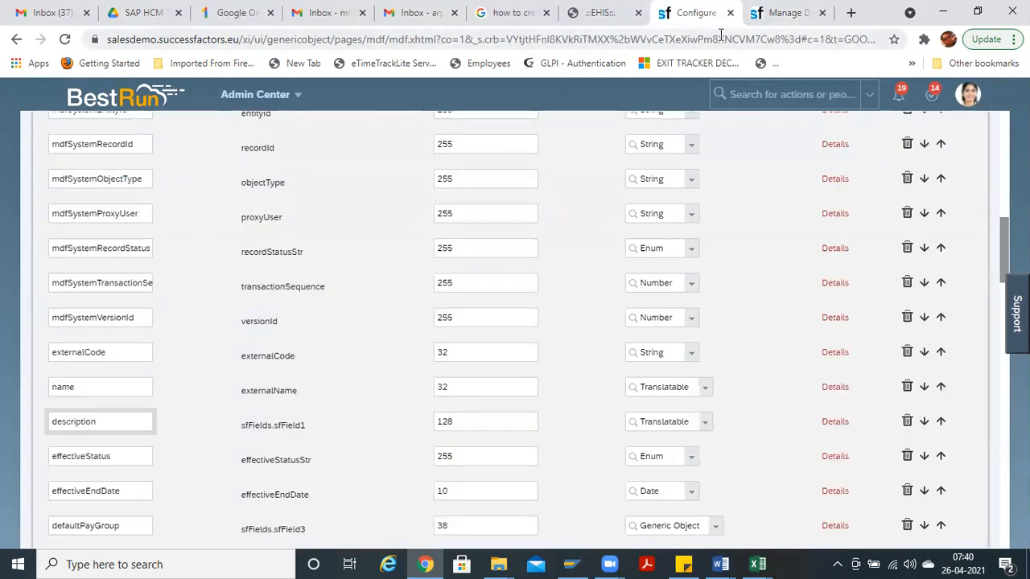
click(752, 15)
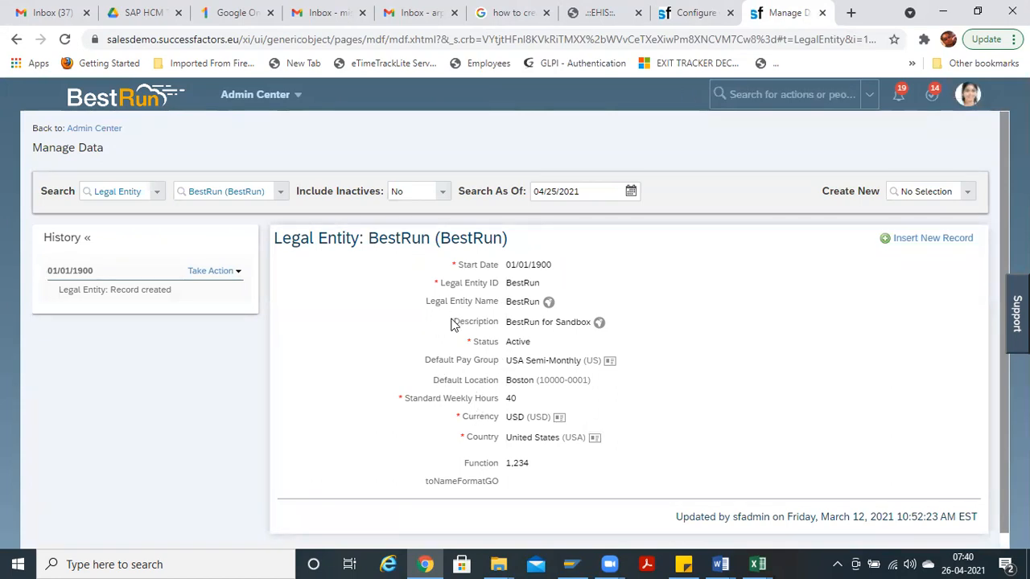
mouse_move(455, 322)
mouse_down()
mouse_move(593, 322)
mouse_move(480, 344)
mouse_move(499, 331)
mouse_move(474, 317)
mouse_up()
click(557, 306)
drag(557, 308, 575, 322)
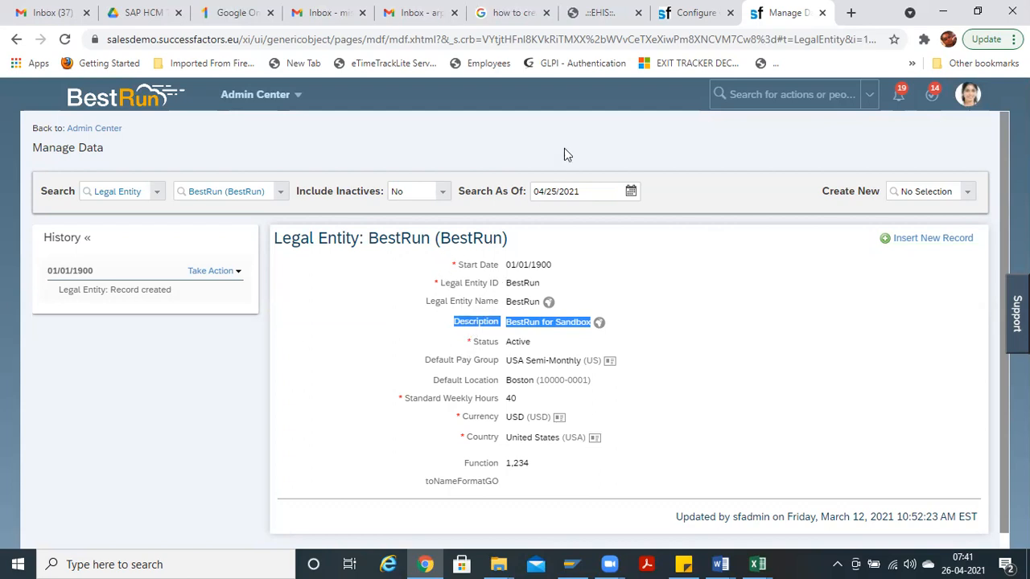
click(679, 14)
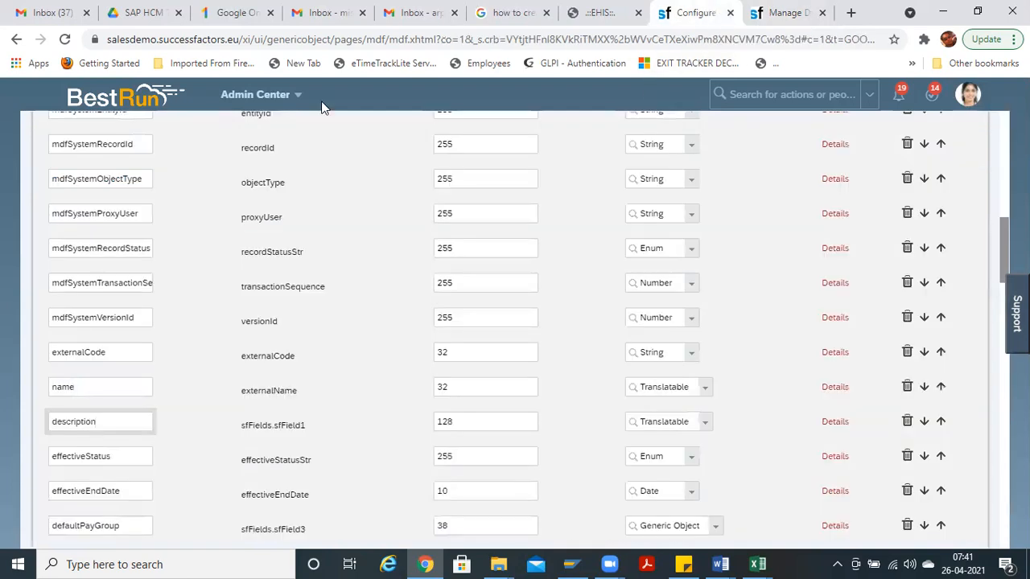
scroll(932, 402, up, 10)
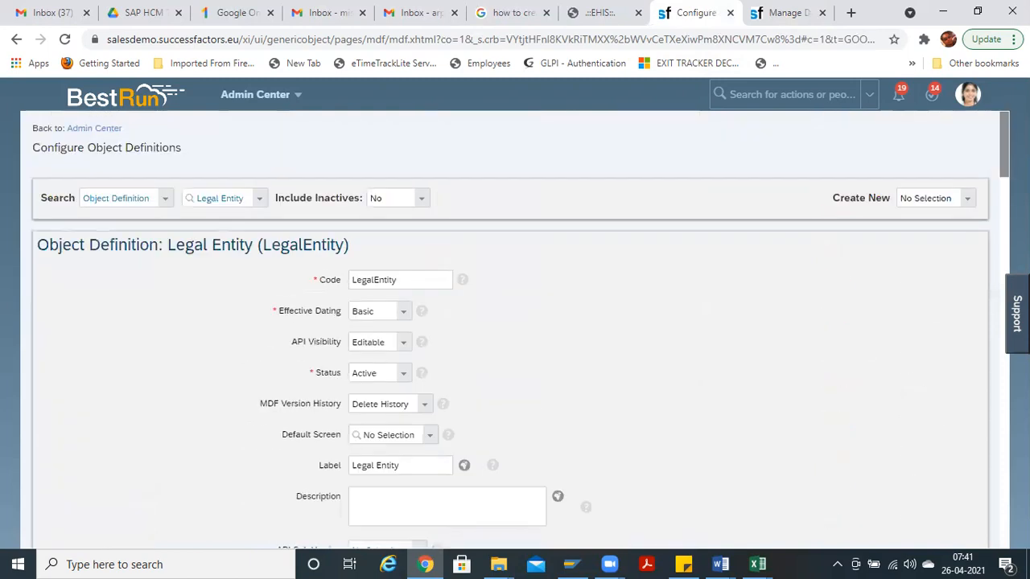
Step: Return to the BestRun record and examine the actions available for its 01/01/1900 history entry, leaving the record's data as is
click(770, 26)
click(770, 32)
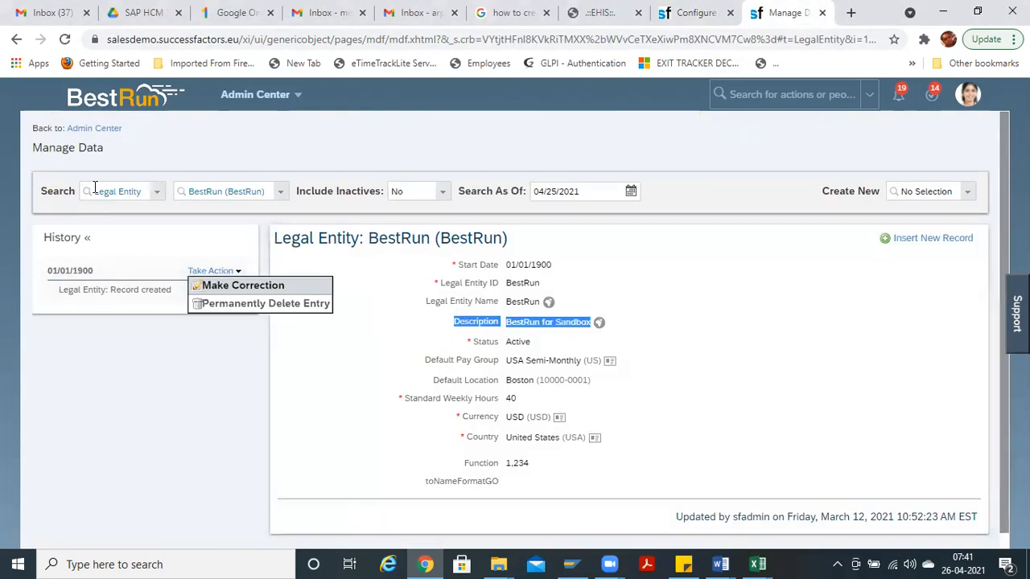
key(Escape)
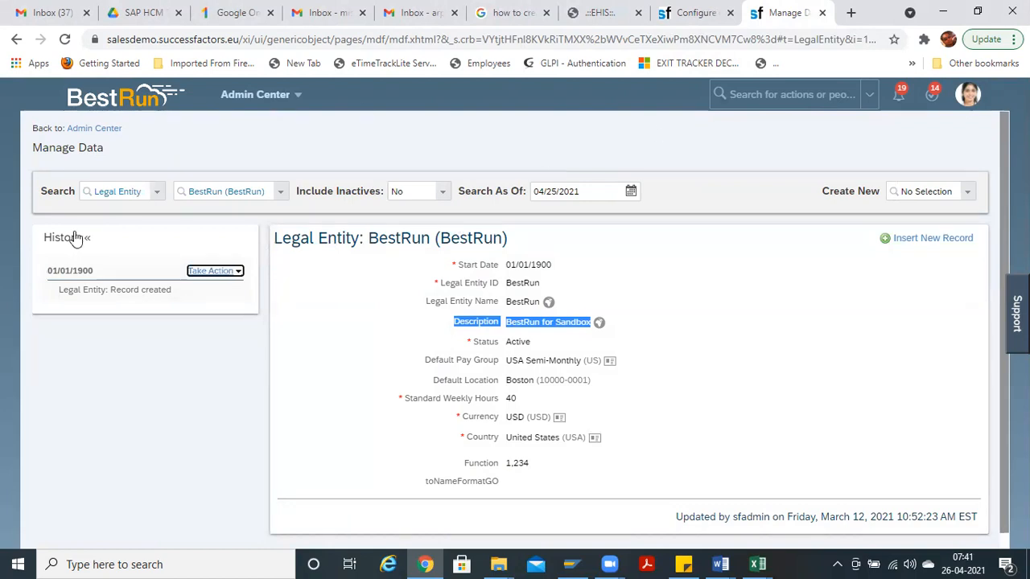
key(Return)
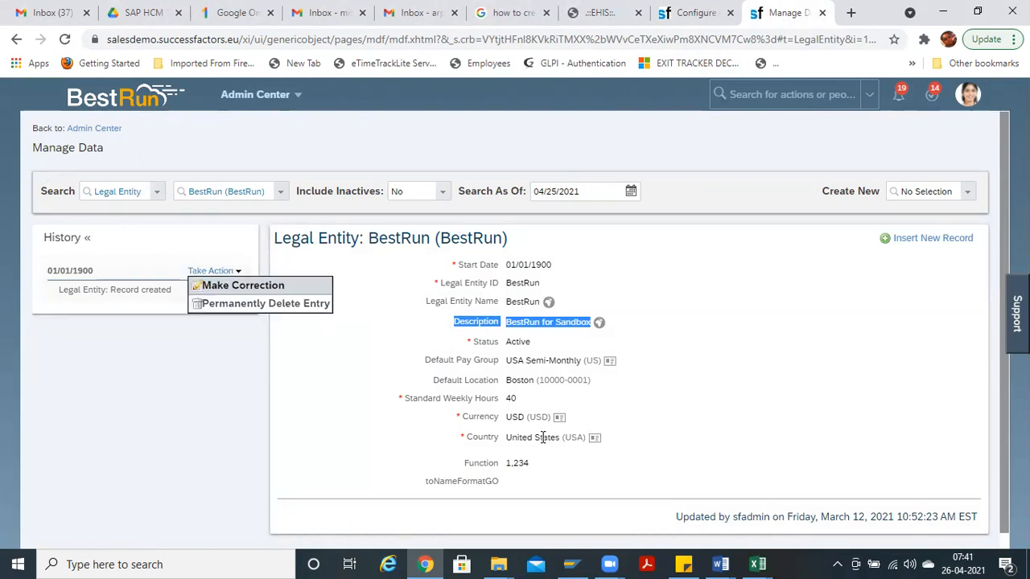
key(Escape)
click(480, 325)
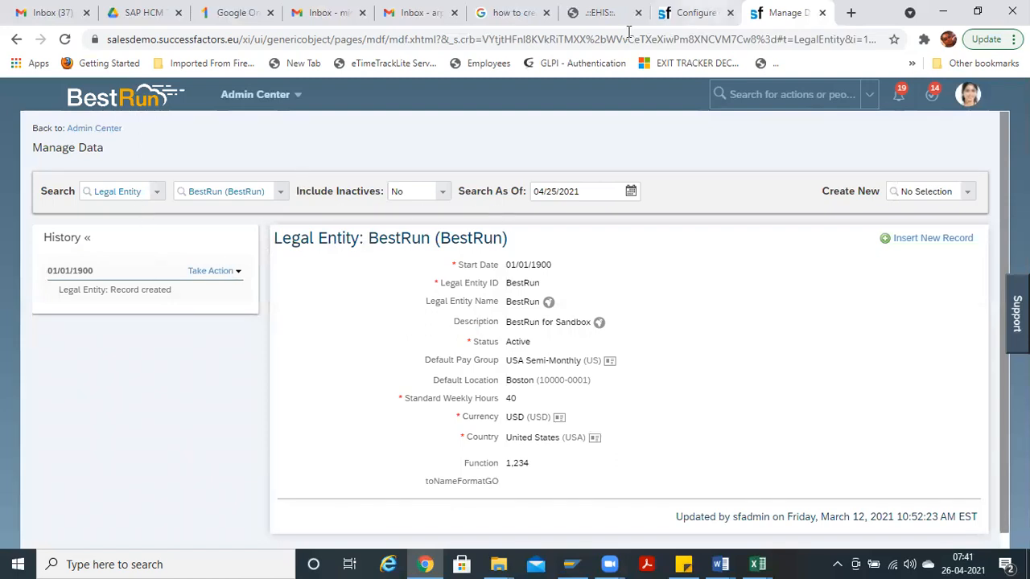
Step: Return to the Legal Entity object definition and locate the description field in its field list
click(692, 13)
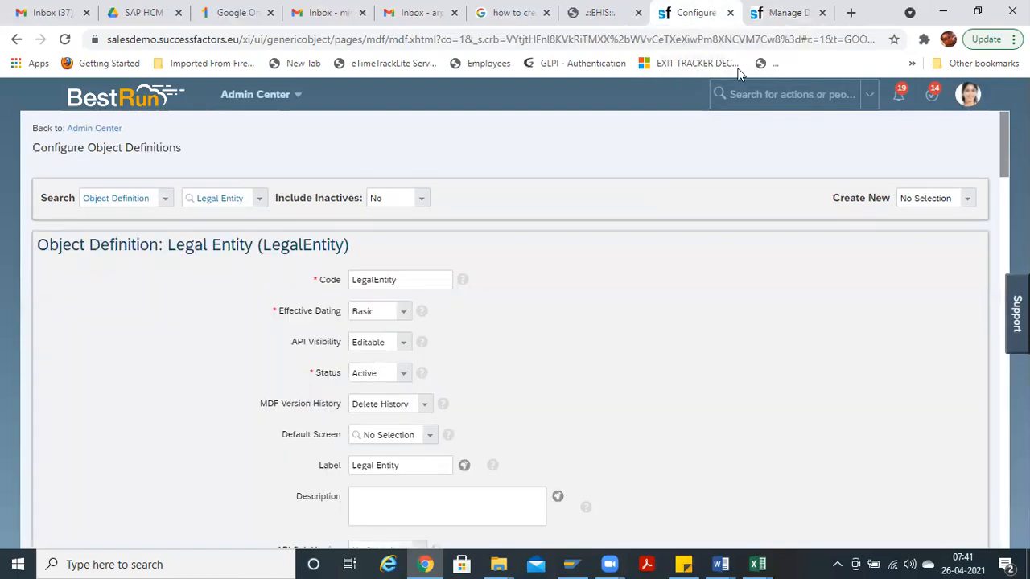
scroll(363, 168, down, 1)
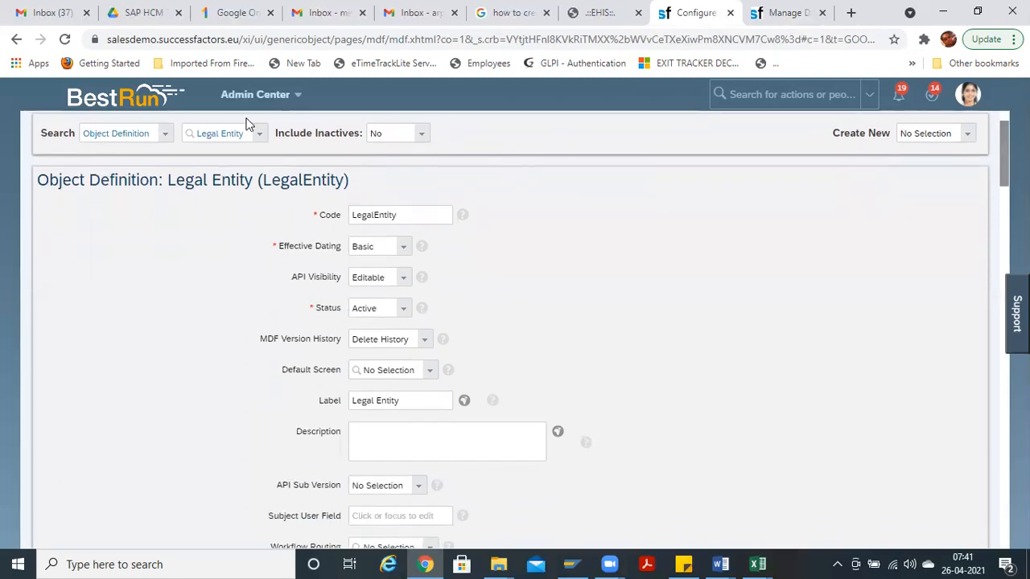
click(163, 137)
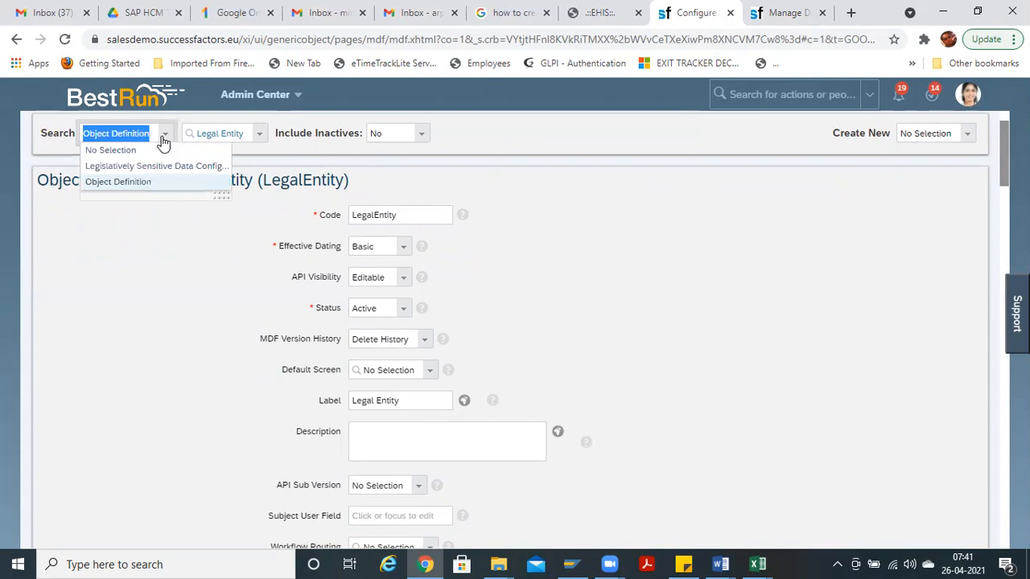
click(271, 157)
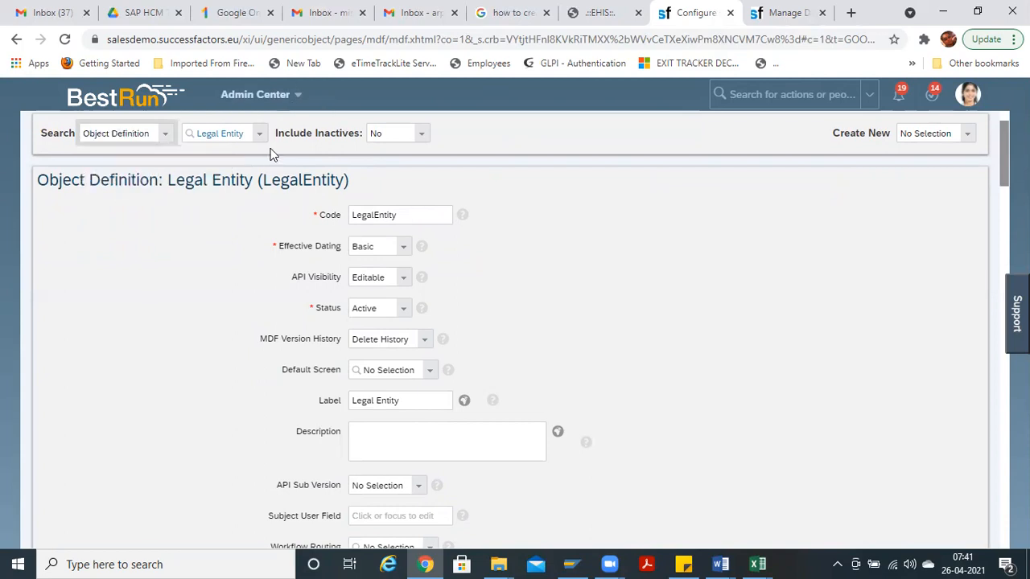
scroll(75, 289, down, 10)
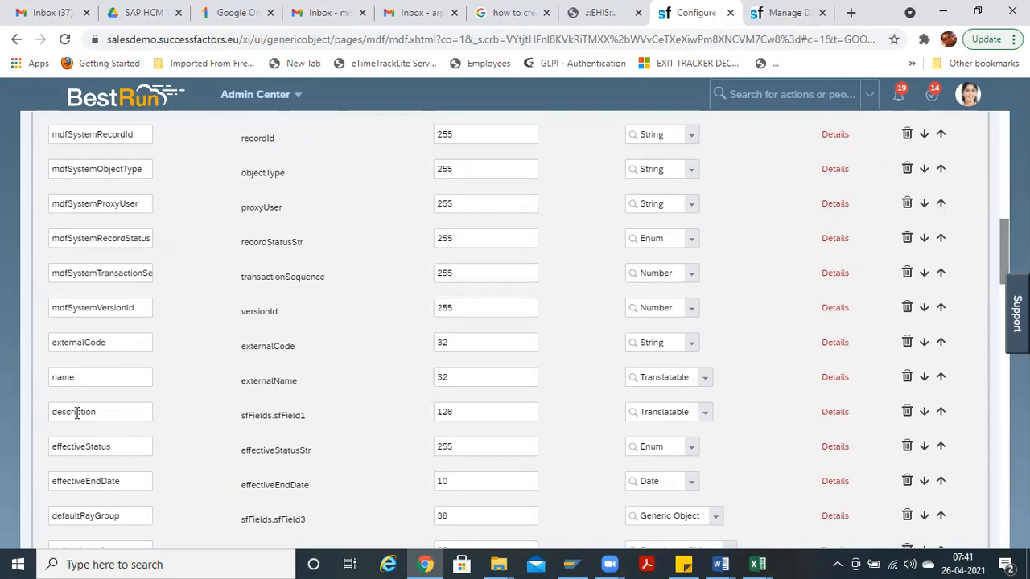
click(108, 412)
right_click(35, 419)
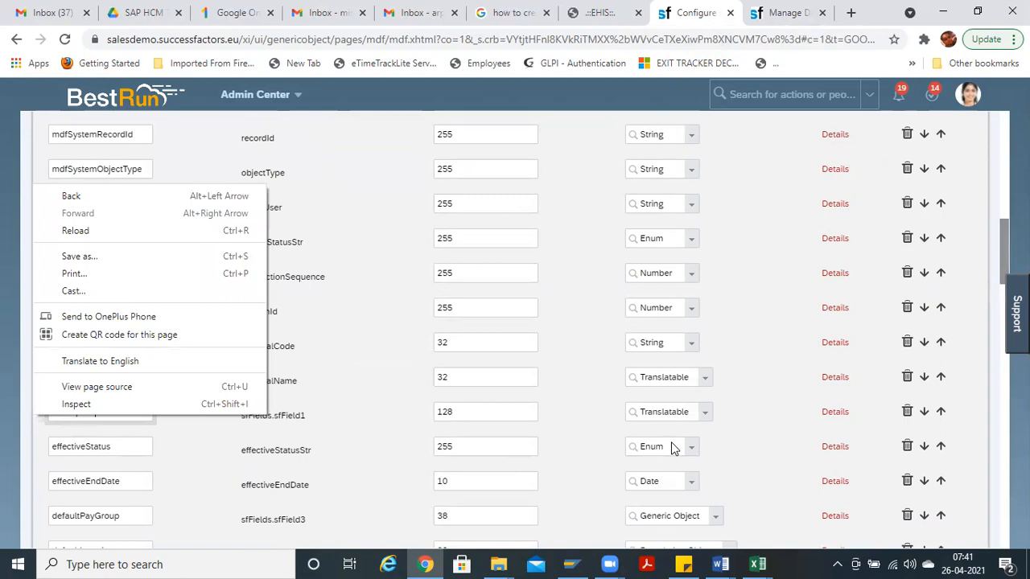
click(731, 408)
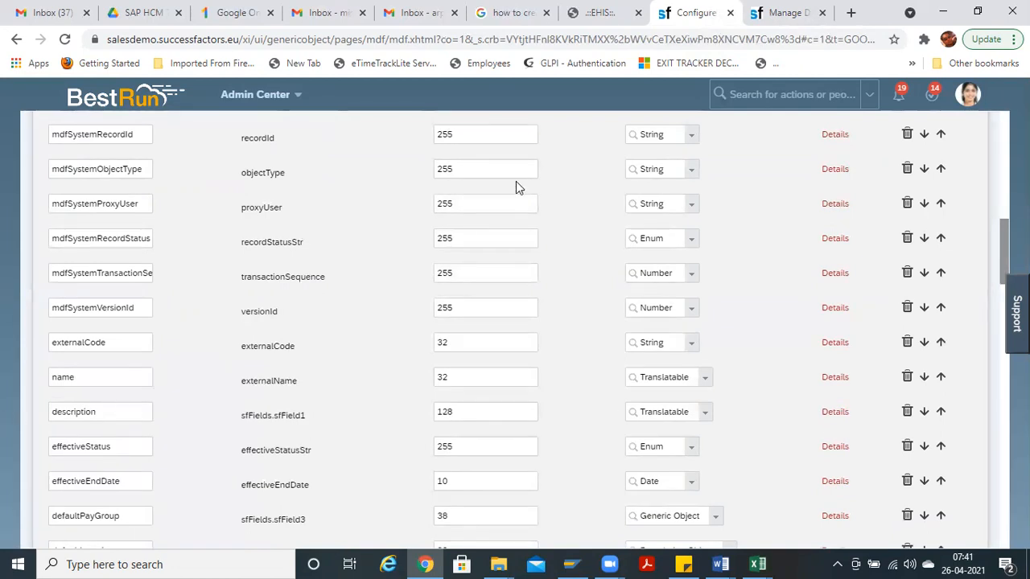
Step: Compare the BestRun record's Description field with the description row and its database field name in the object definition
key(ctrl+Tab)
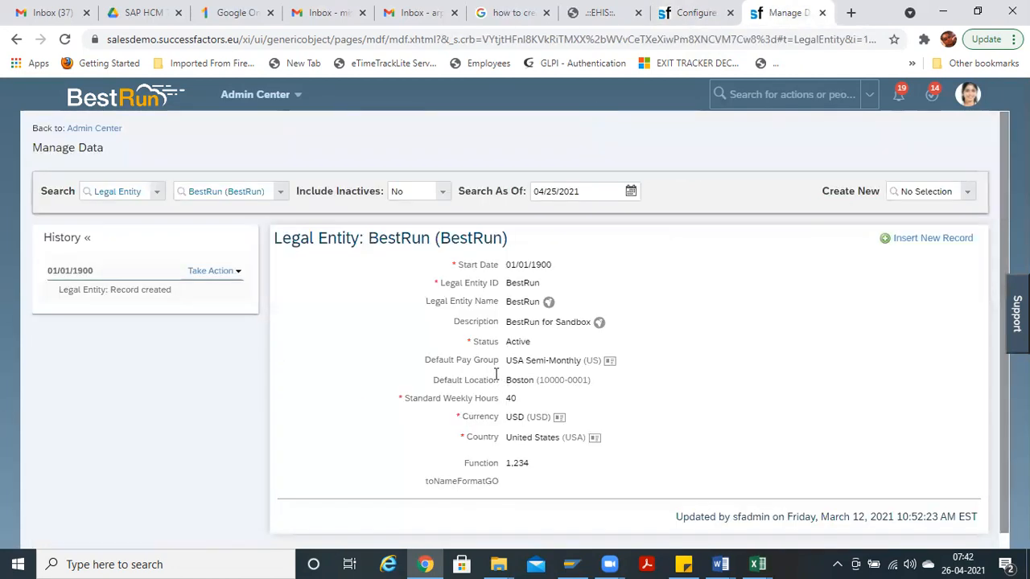
drag(456, 321, 507, 319)
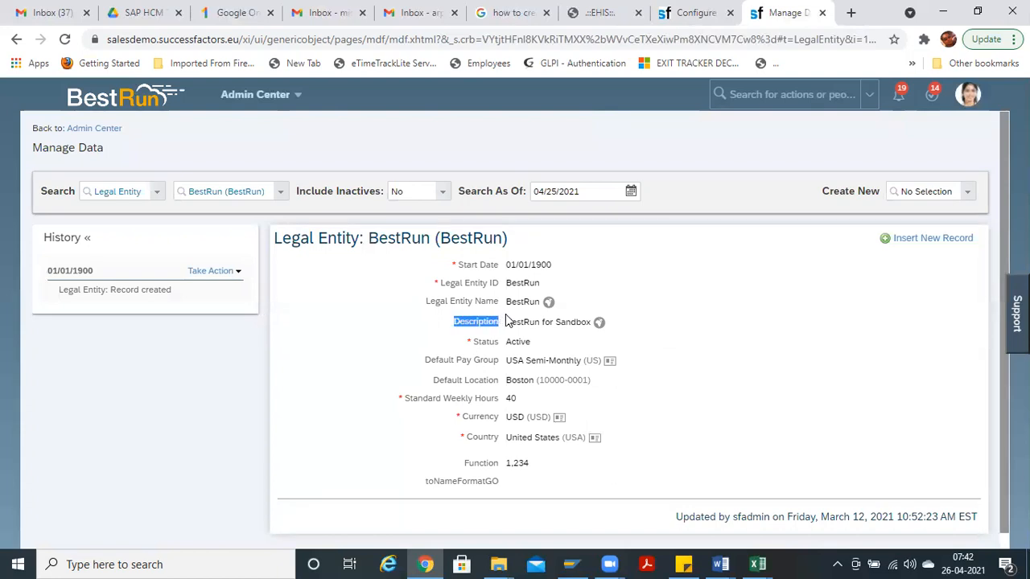
click(691, 13)
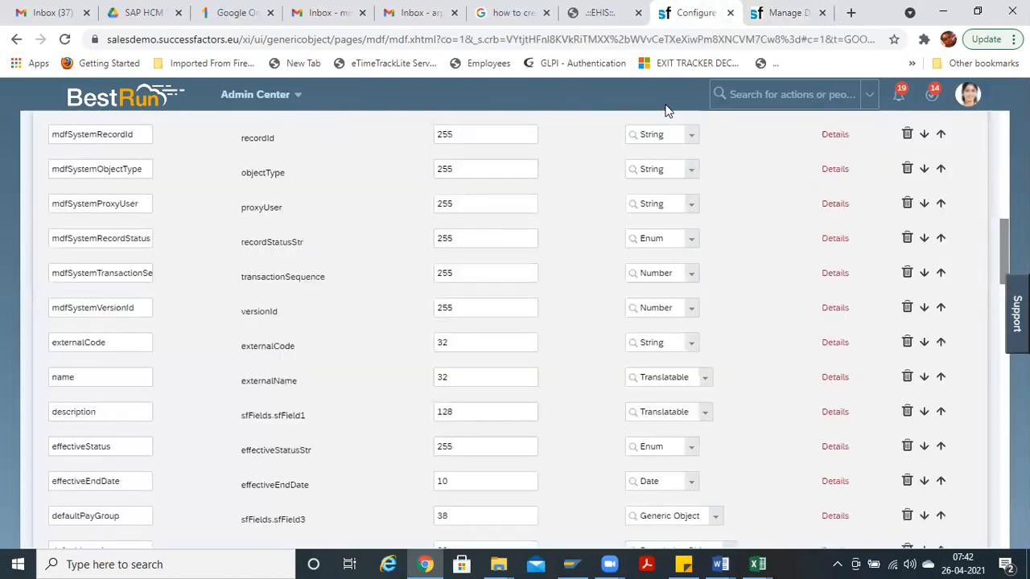
click(89, 415)
drag(96, 413, 45, 411)
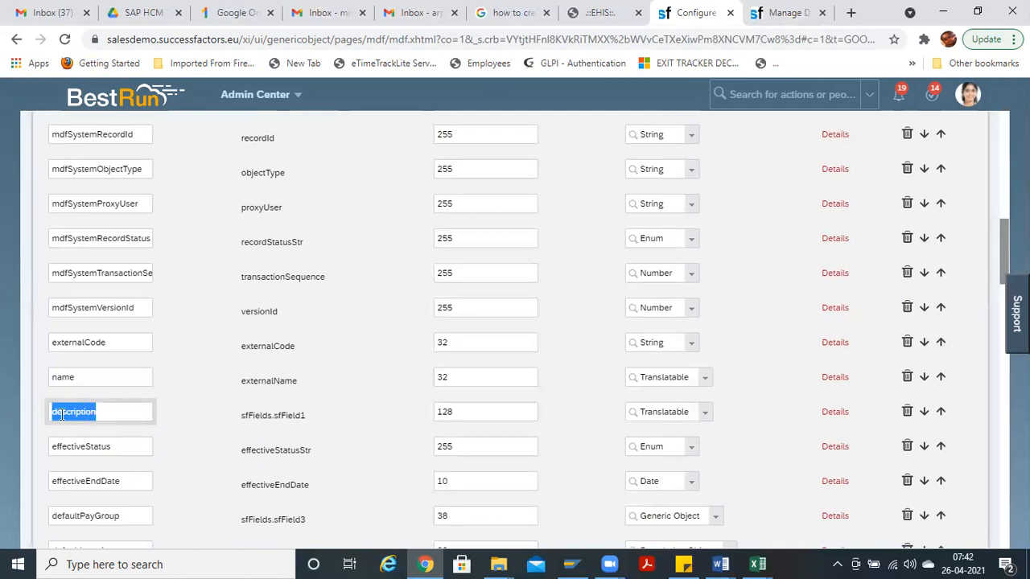
drag(240, 415, 285, 415)
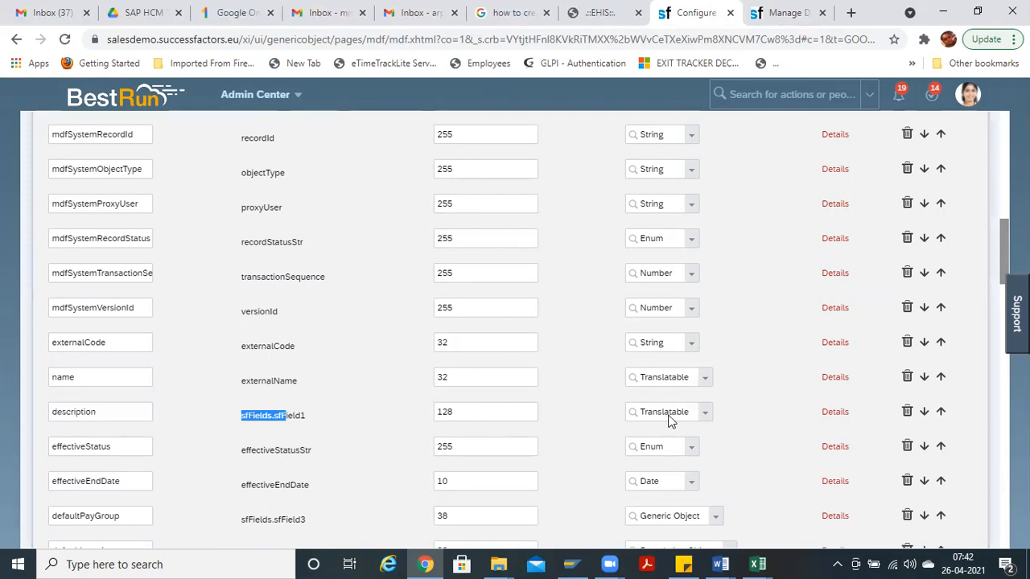
Step: Open the details of the description field and compare its Label with the Description caption on the BestRun record
click(835, 414)
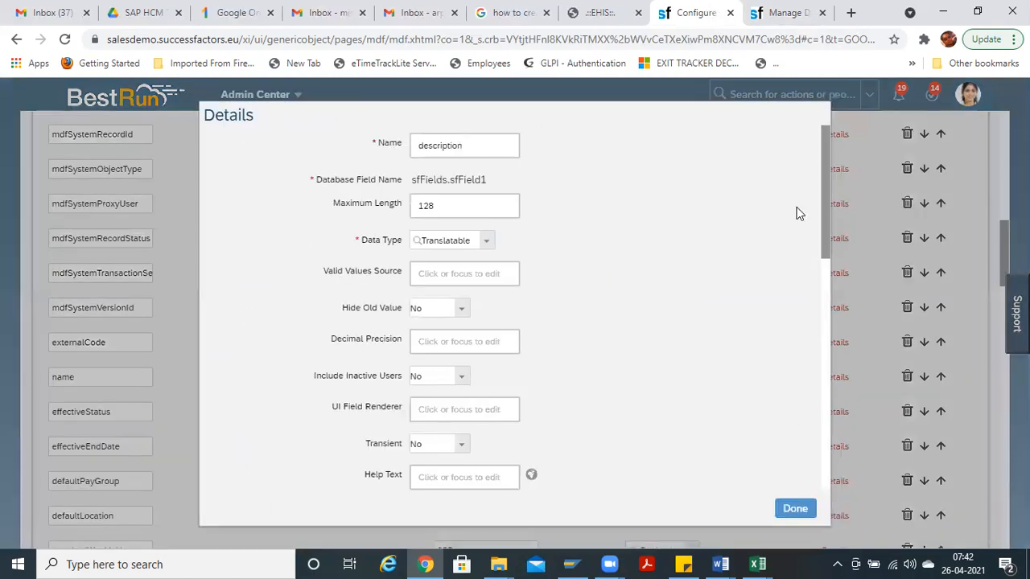
drag(831, 188, 840, 306)
click(465, 422)
double_click(465, 422)
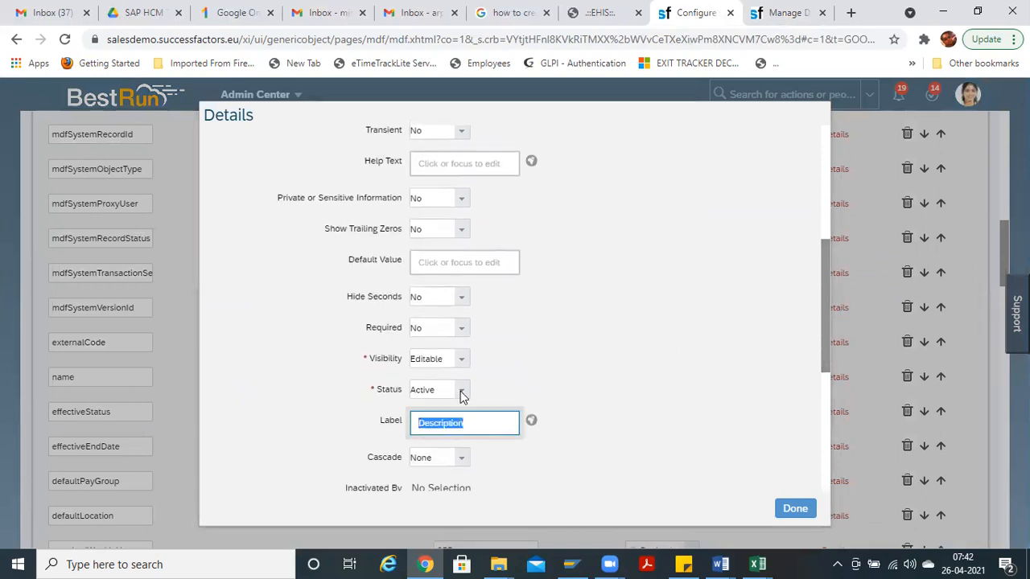
click(791, 27)
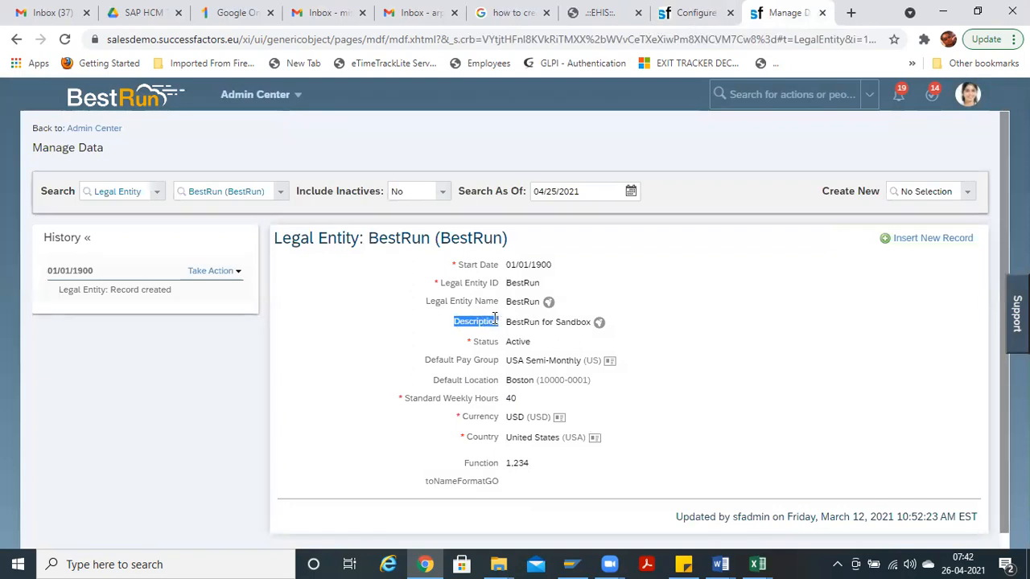
click(695, 13)
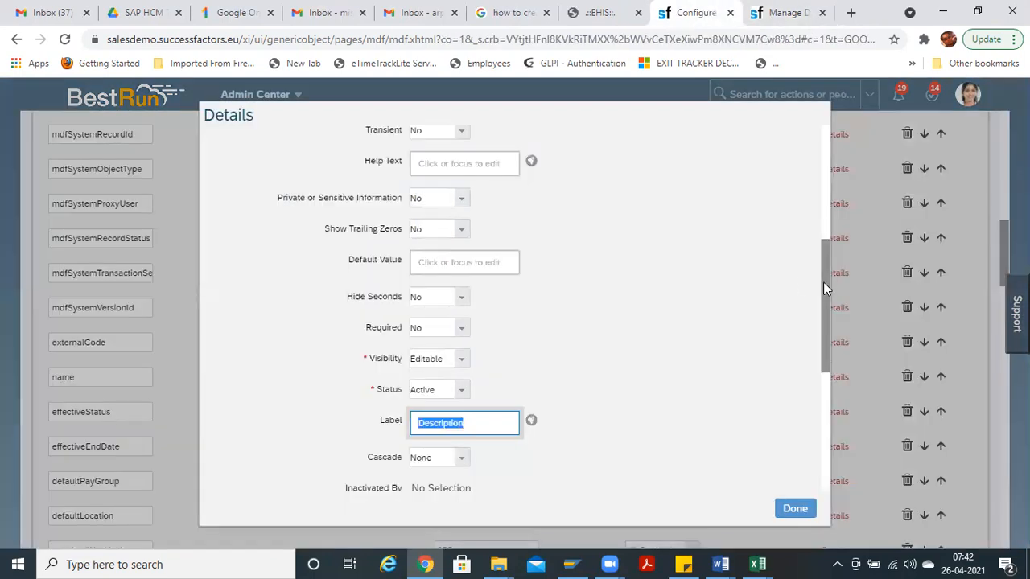
Step: Compare the Name and Label settings in the description field's details, checking the label against the BestRun record
scroll(823, 282, up, 10)
click(486, 154)
drag(485, 153, 378, 156)
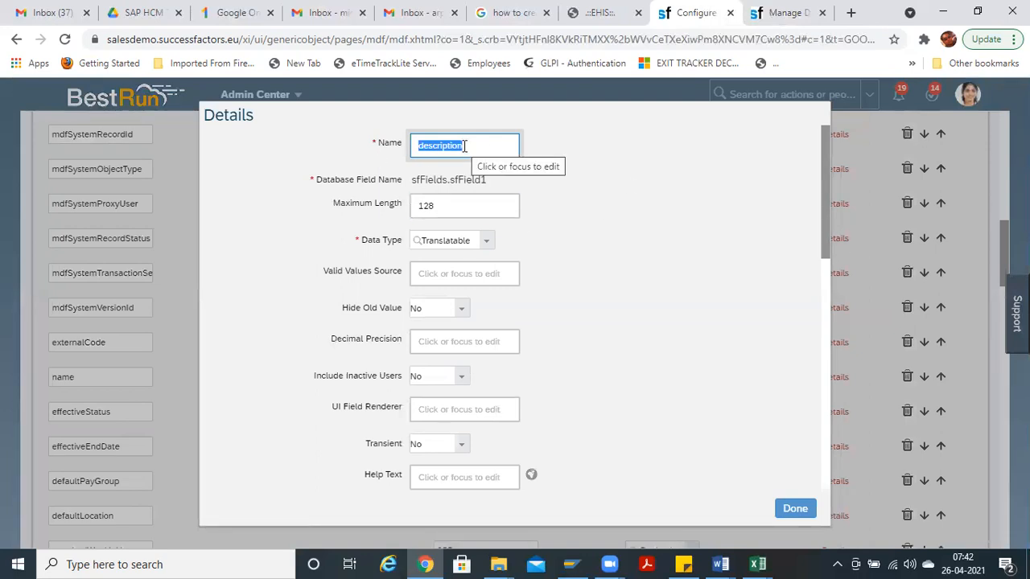
drag(824, 201, 831, 324)
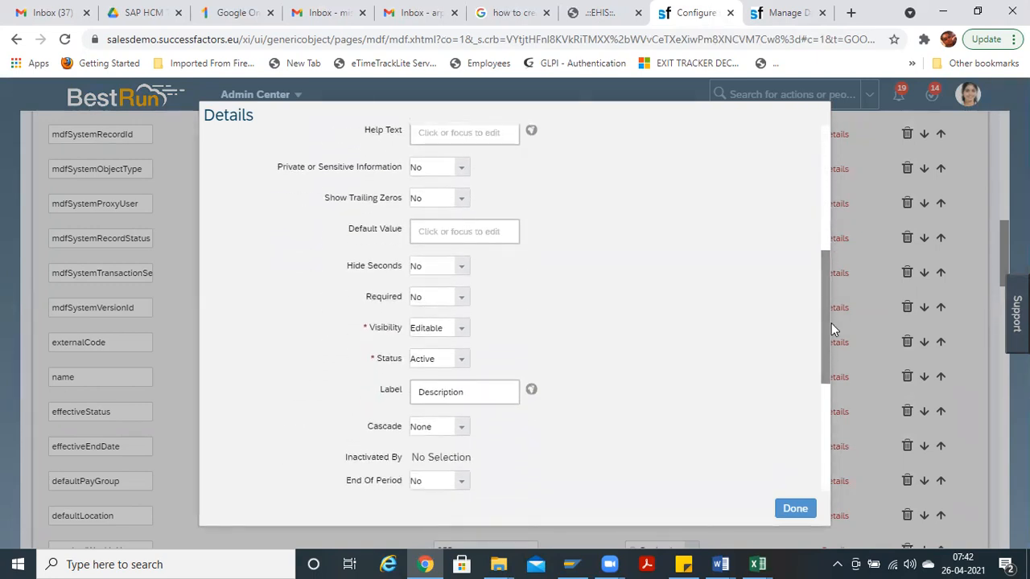
double_click(488, 395)
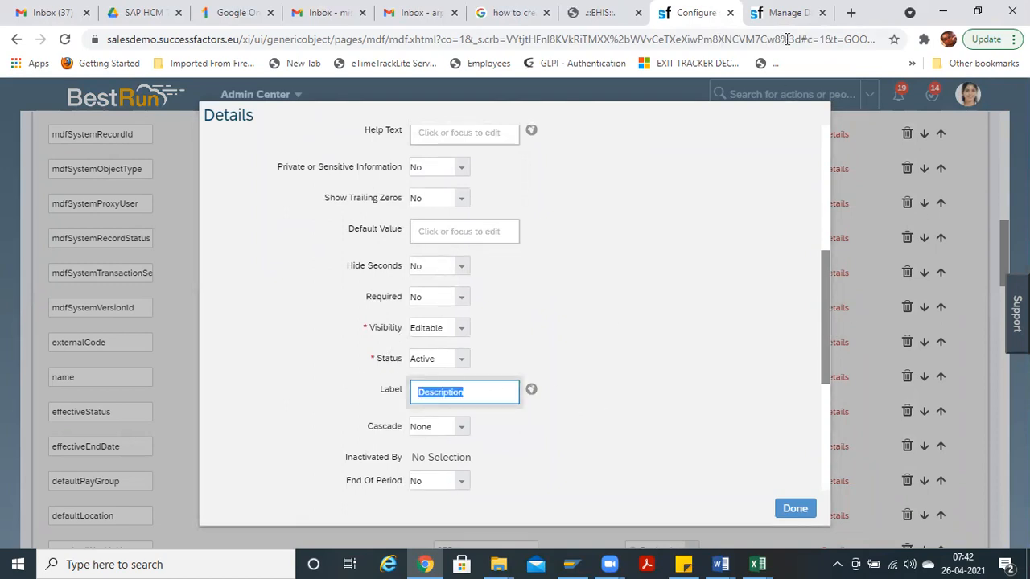
click(785, 14)
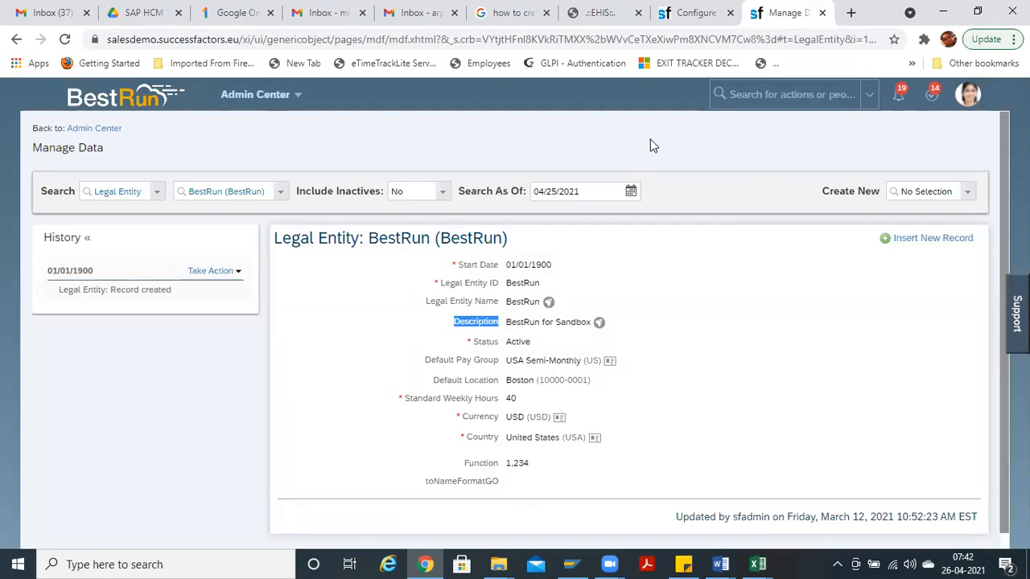
Step: Set the description field's Visibility to Not Visible and save the Legal Entity object definition
key(ctrl+shift+Tab)
drag(368, 326, 406, 326)
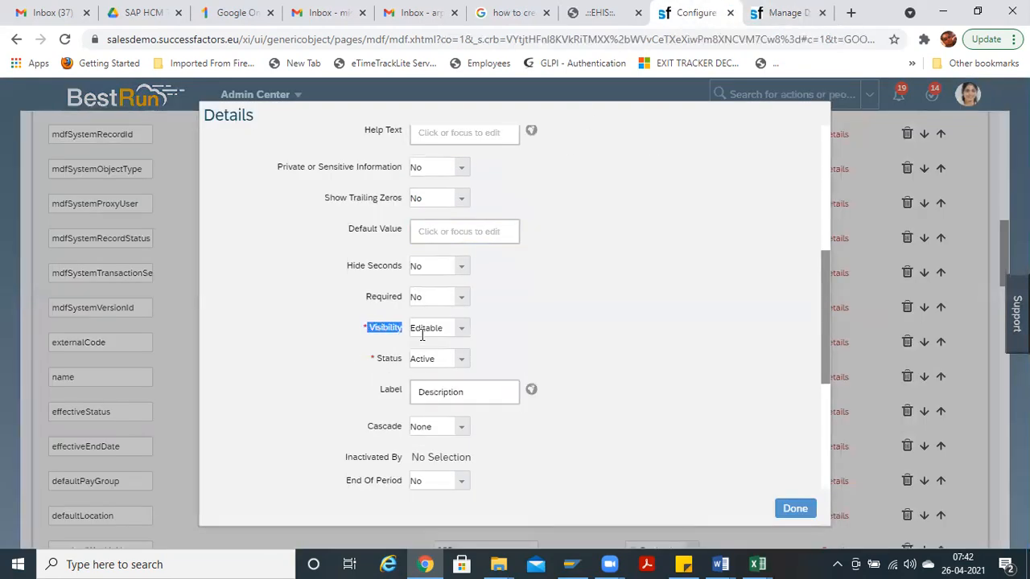
click(460, 331)
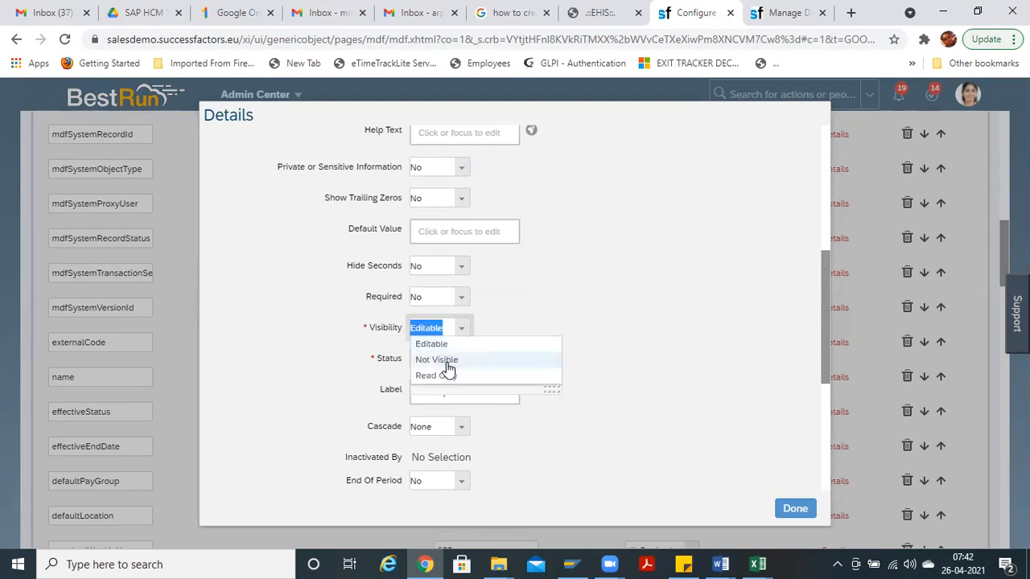
click(448, 367)
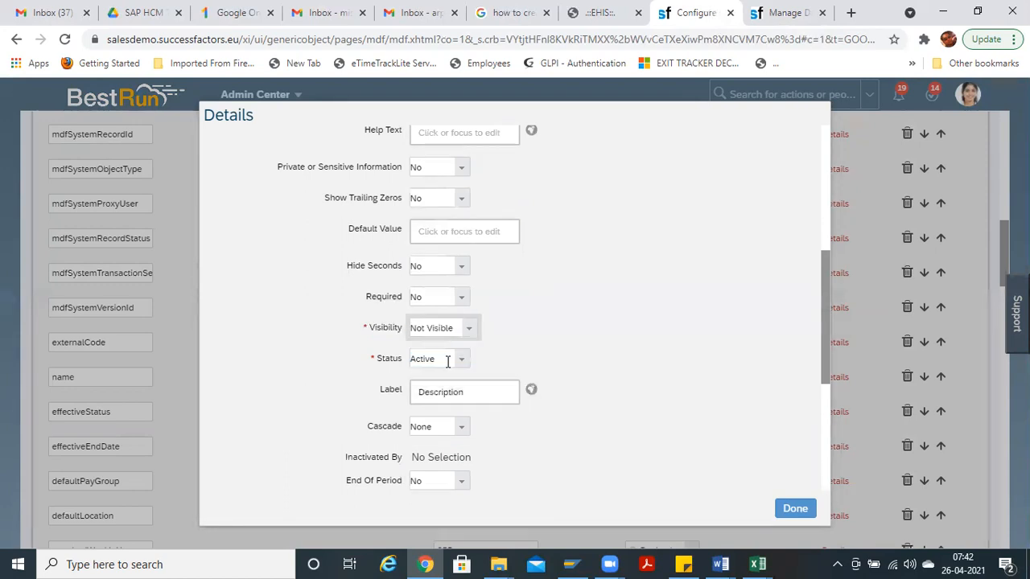
click(794, 508)
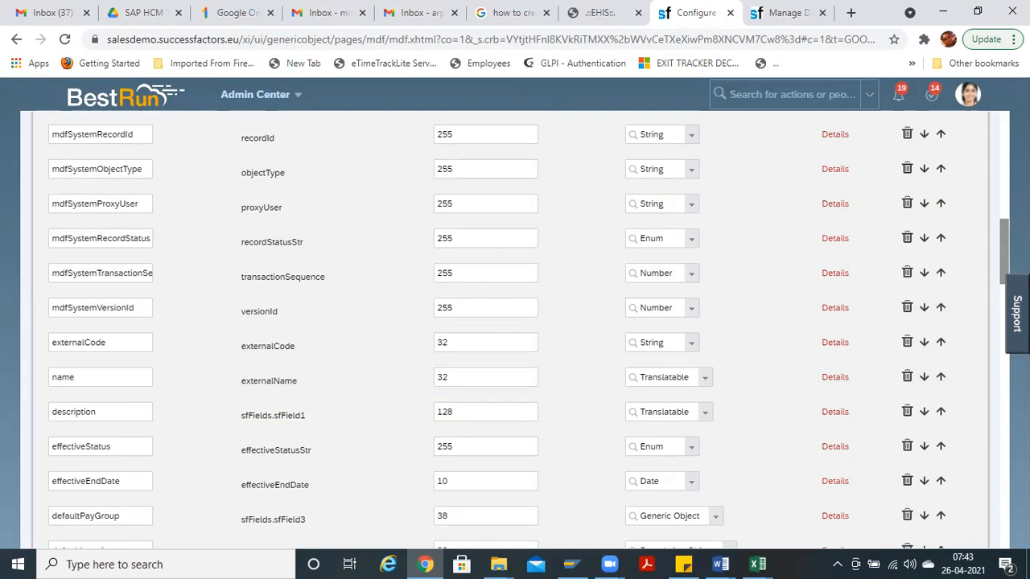
scroll(986, 505, down, 20)
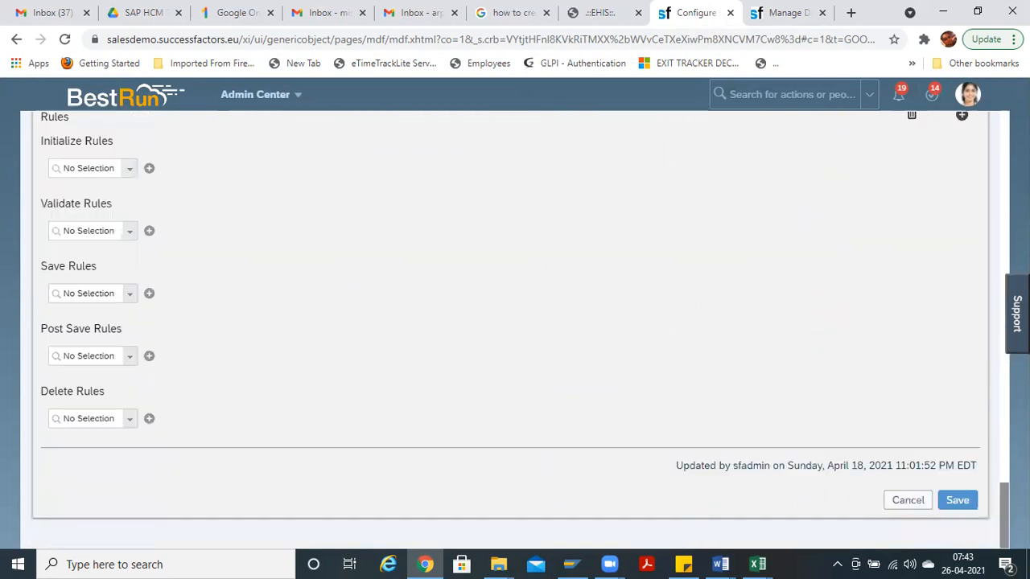
click(957, 501)
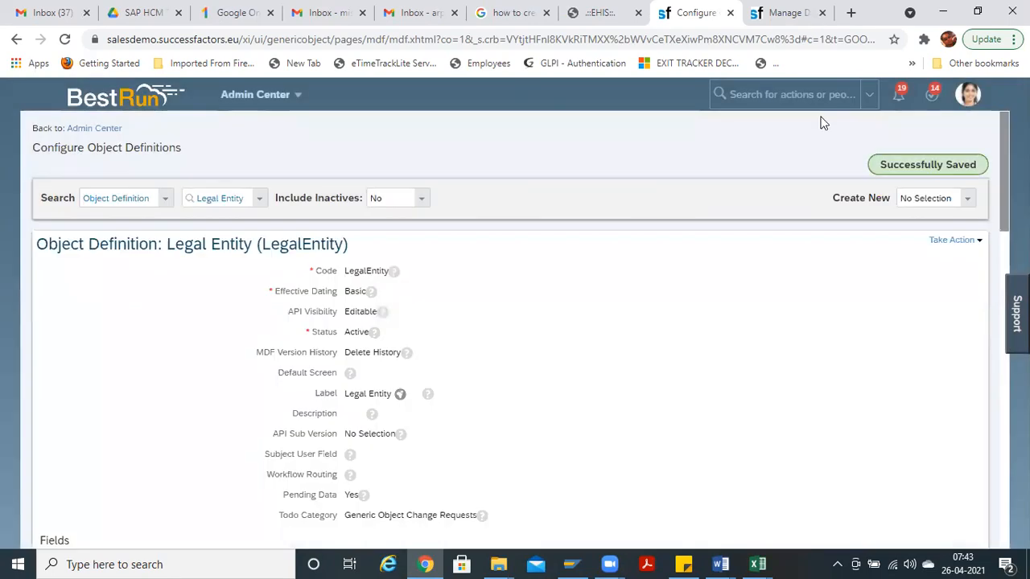
Step: Reload the BestRun record in Manage Data and open its 01/01/1900 history entry for correction
key(ctrl+Tab)
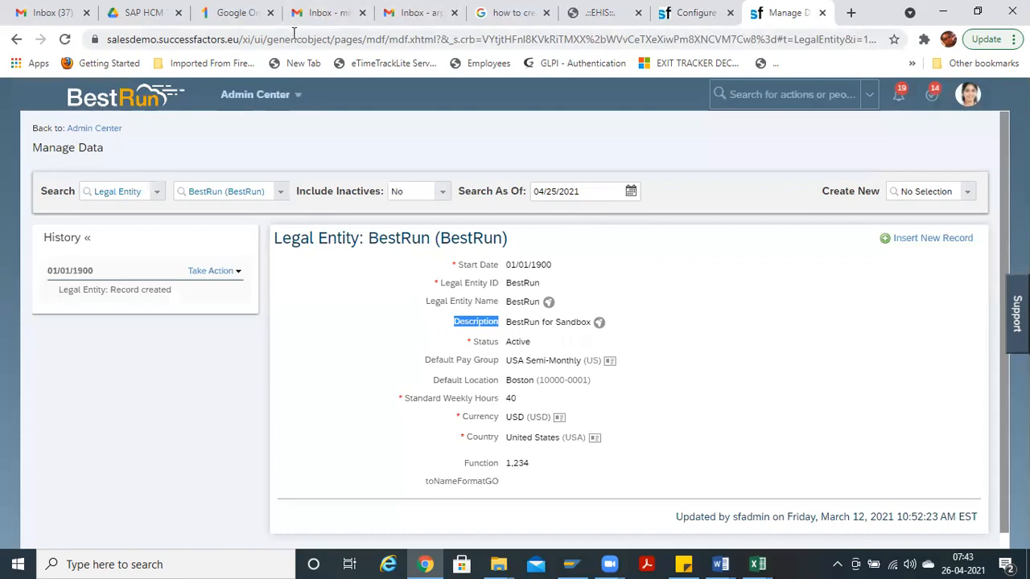
click(165, 42)
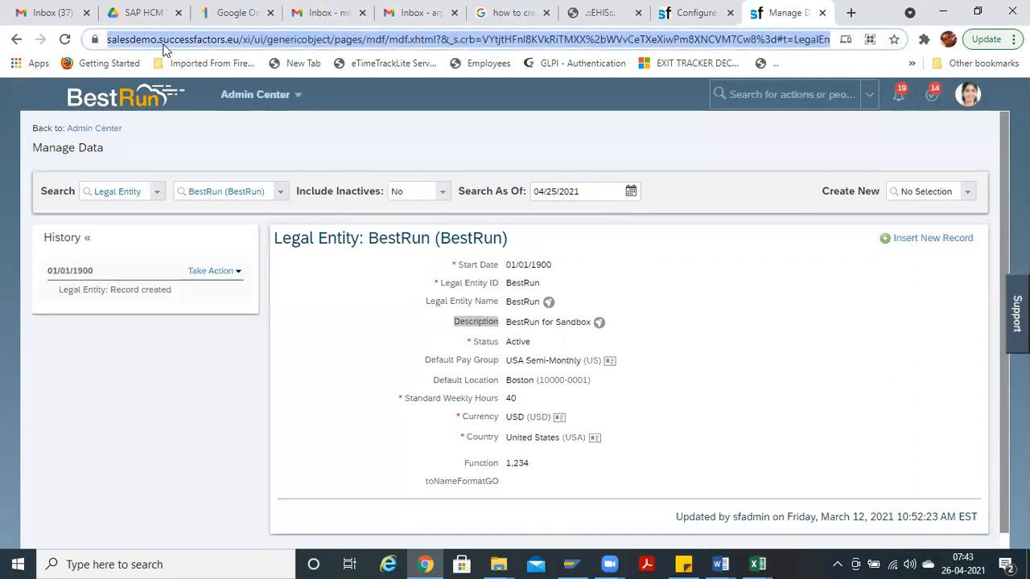
click(64, 40)
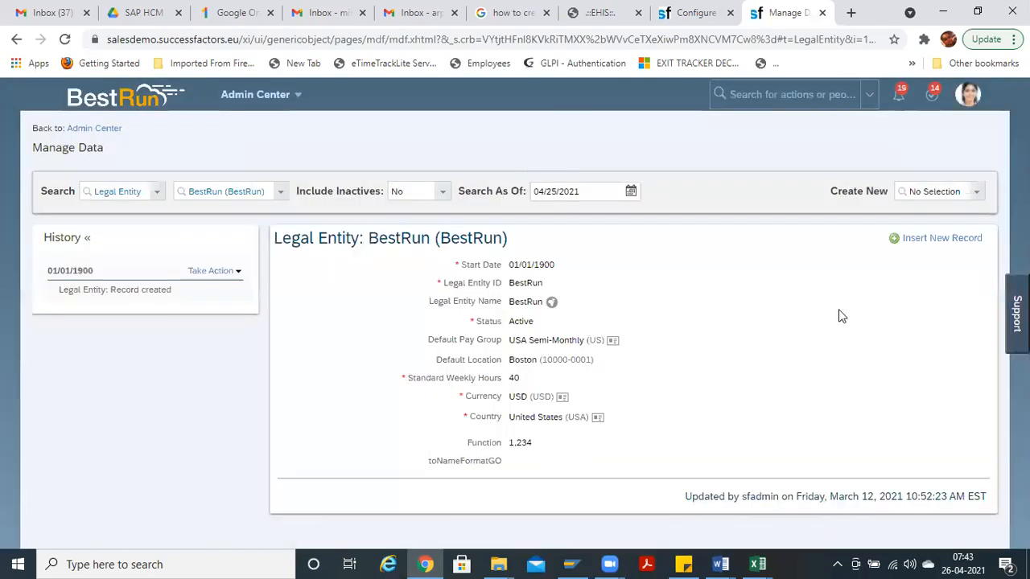
click(213, 271)
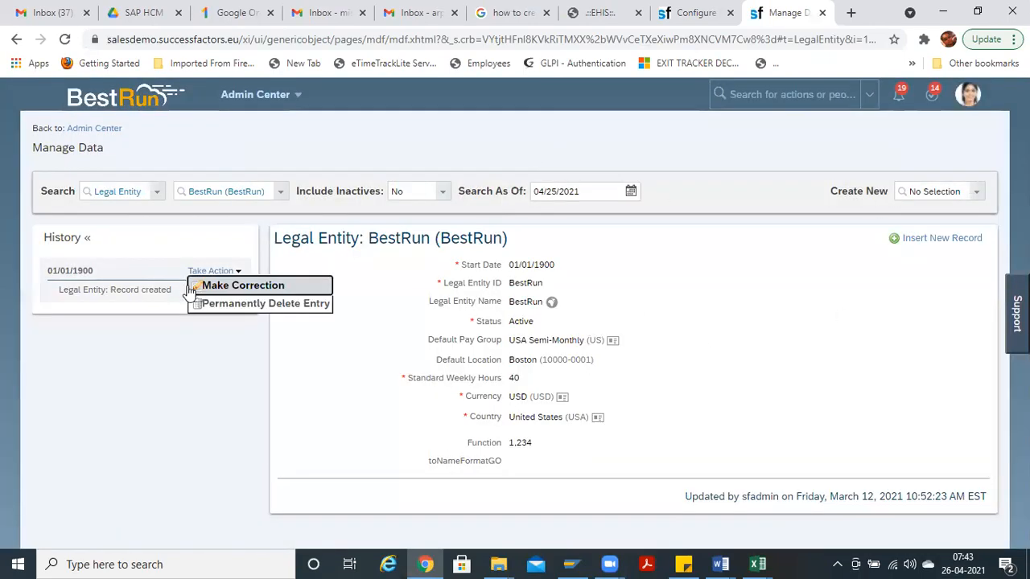
click(208, 285)
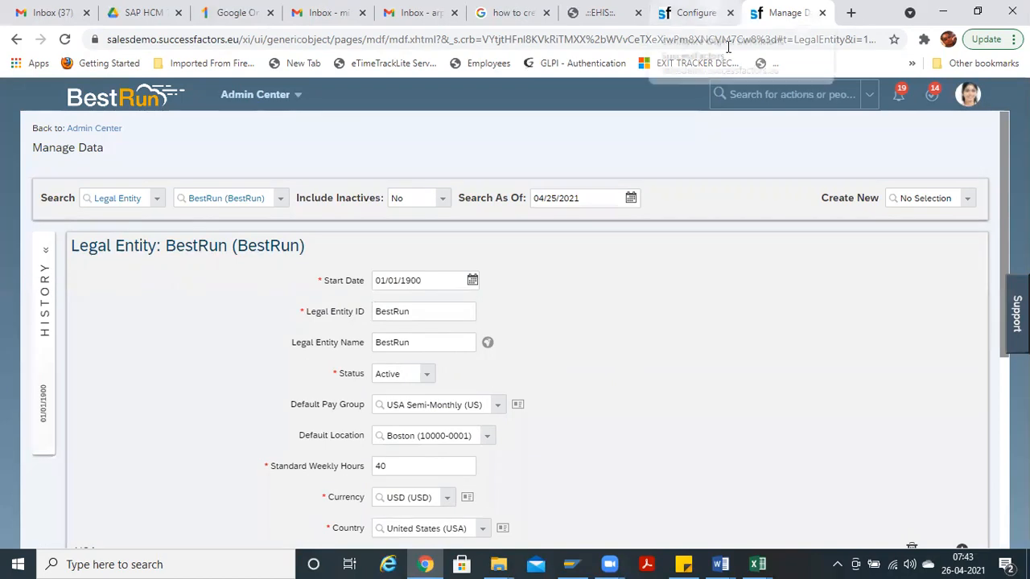
Step: Look at the saved Legal Entity object definition again and switch to the Employee Central - Theory document in Word
click(708, 13)
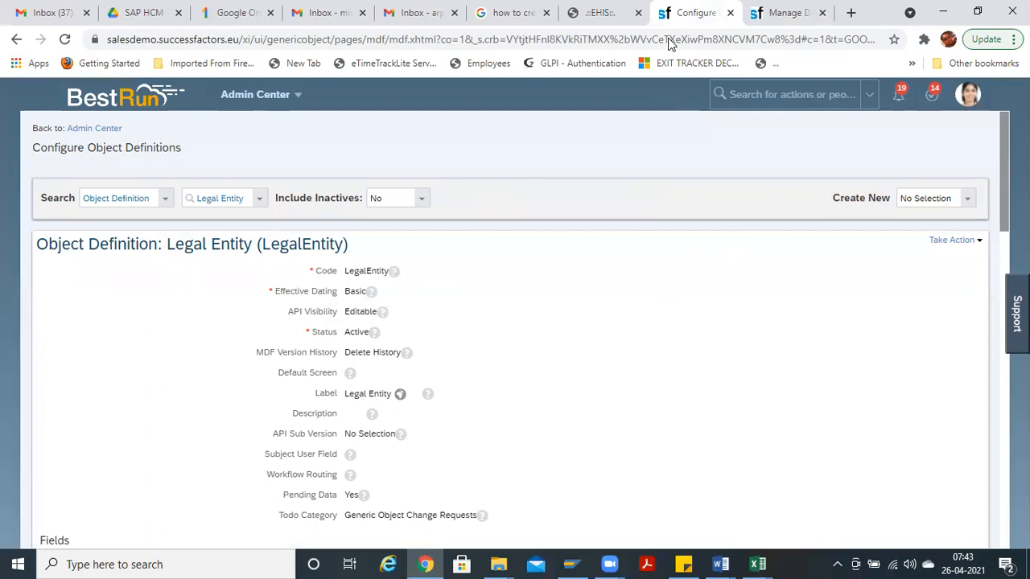
click(785, 13)
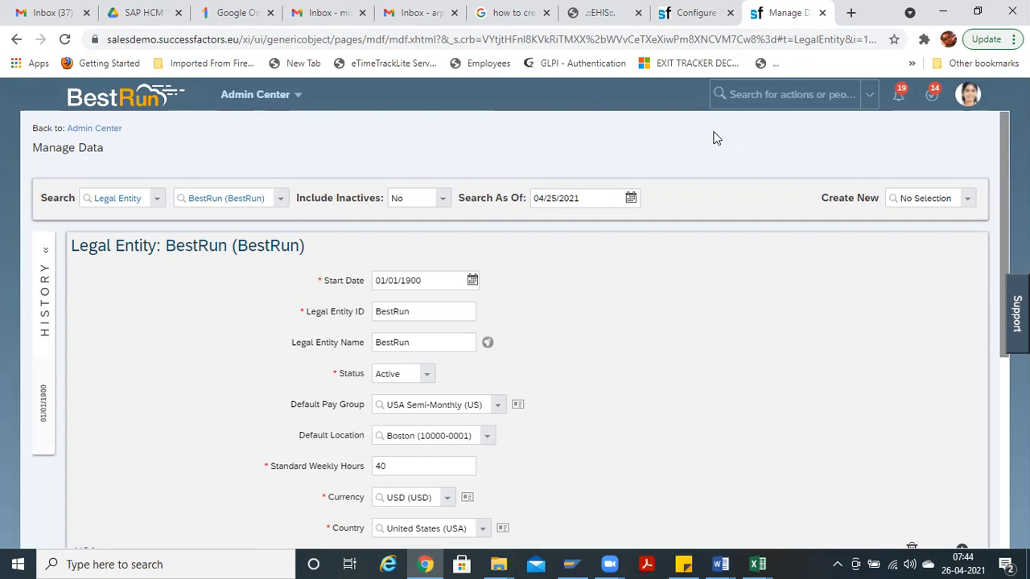
mouse_move(724, 563)
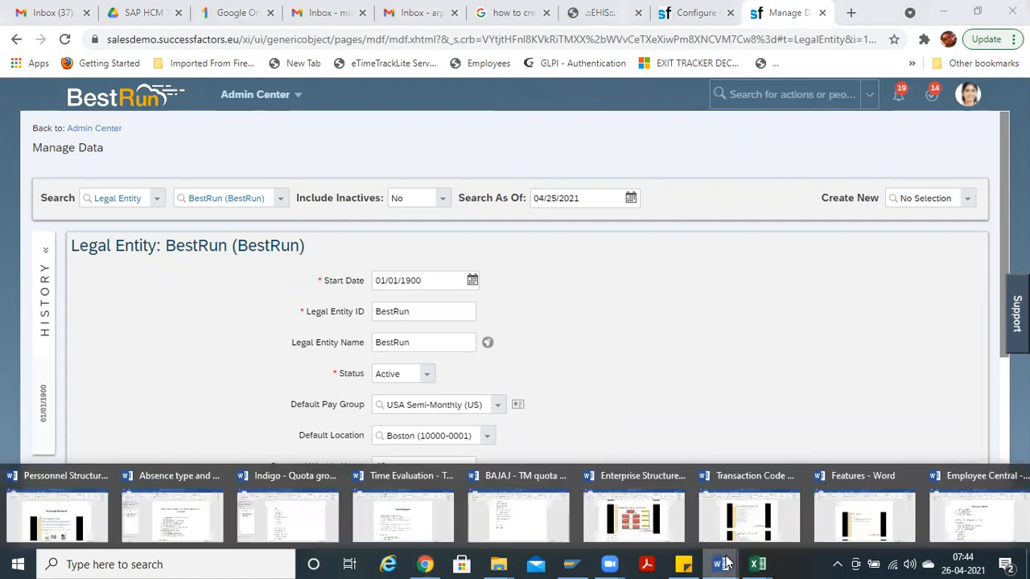
click(977, 507)
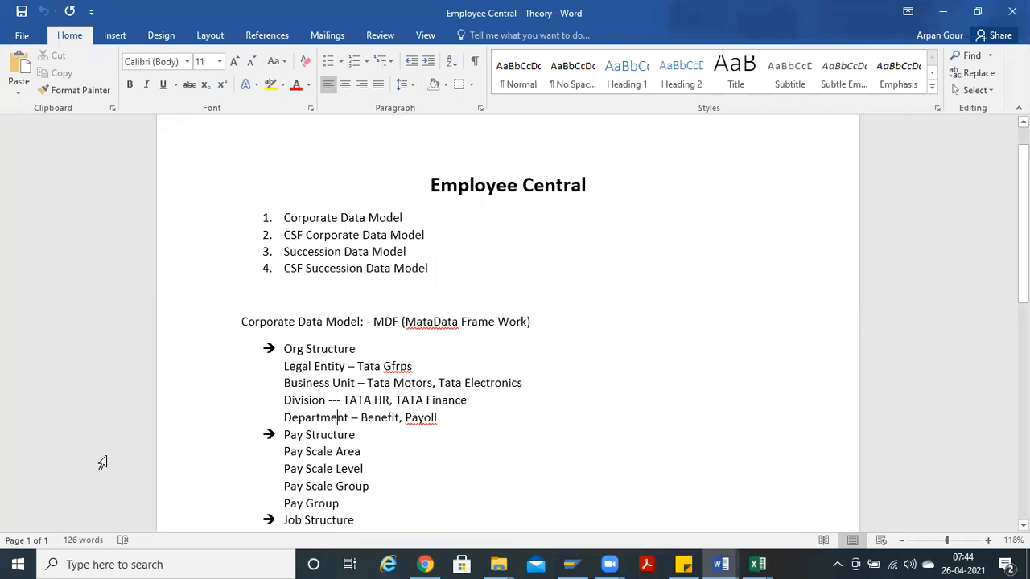
Step: Examine the Legal Entity line and its example under Org Structure in the theory notes
drag(281, 367, 419, 365)
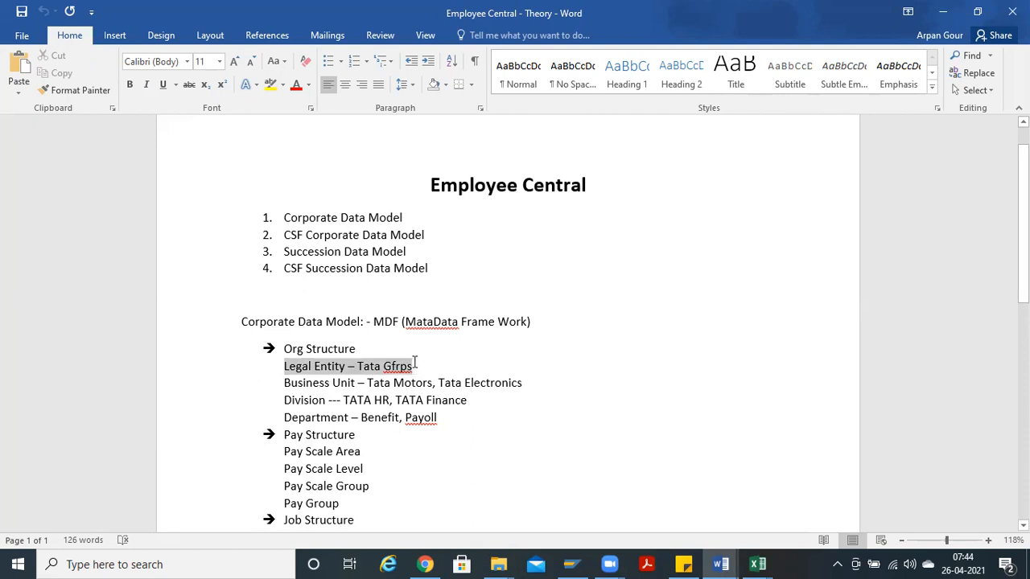
click(418, 365)
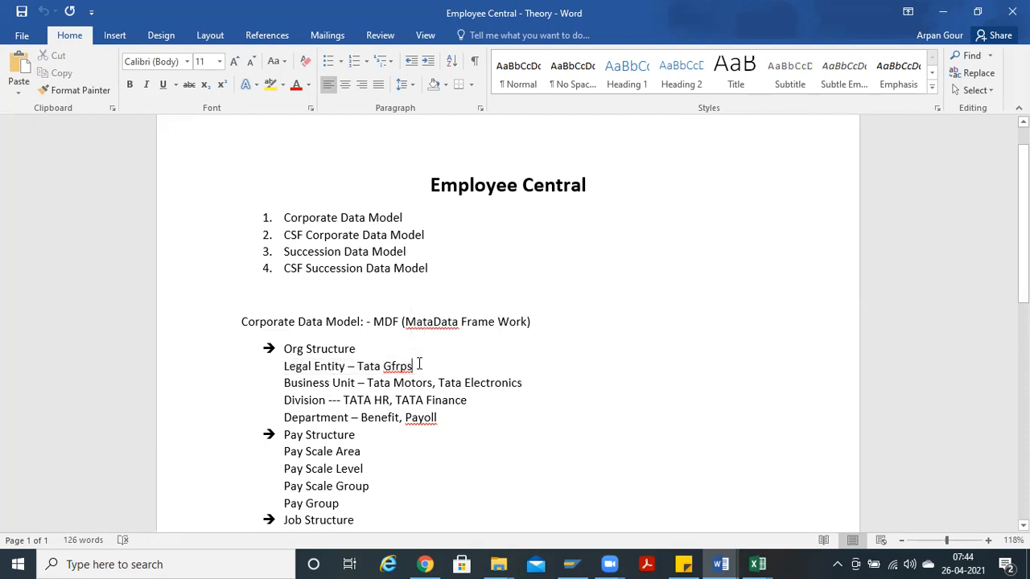
drag(418, 364, 247, 368)
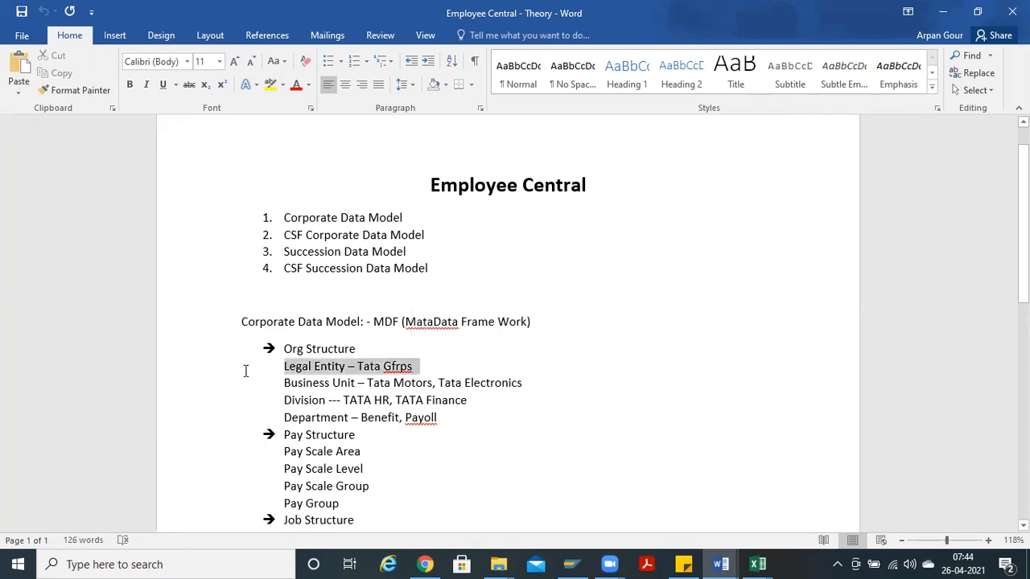
click(313, 406)
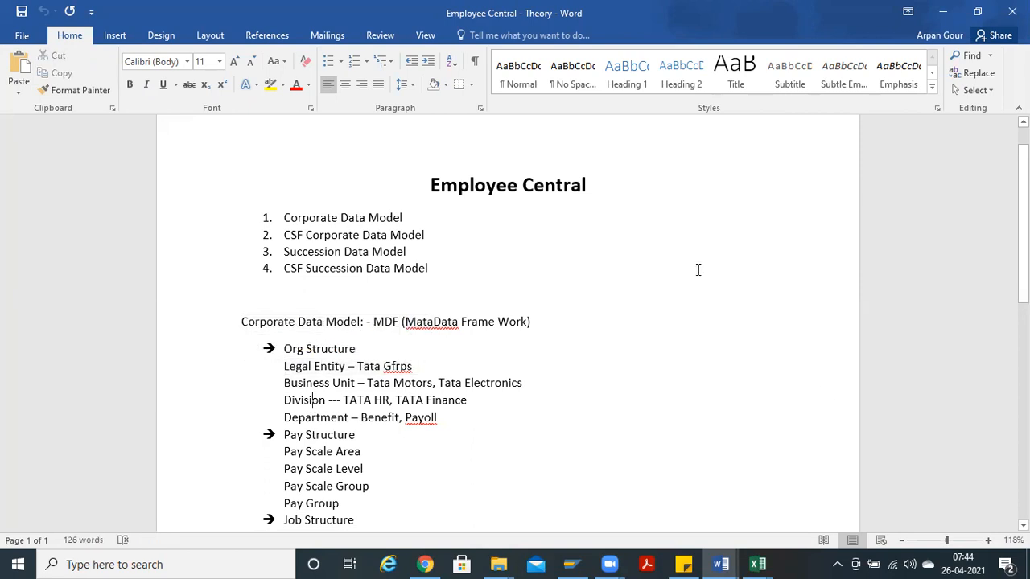
Step: Insert an unnumbered blank paragraph below the CSF Succession Data Model list item
click(462, 266)
key(Return)
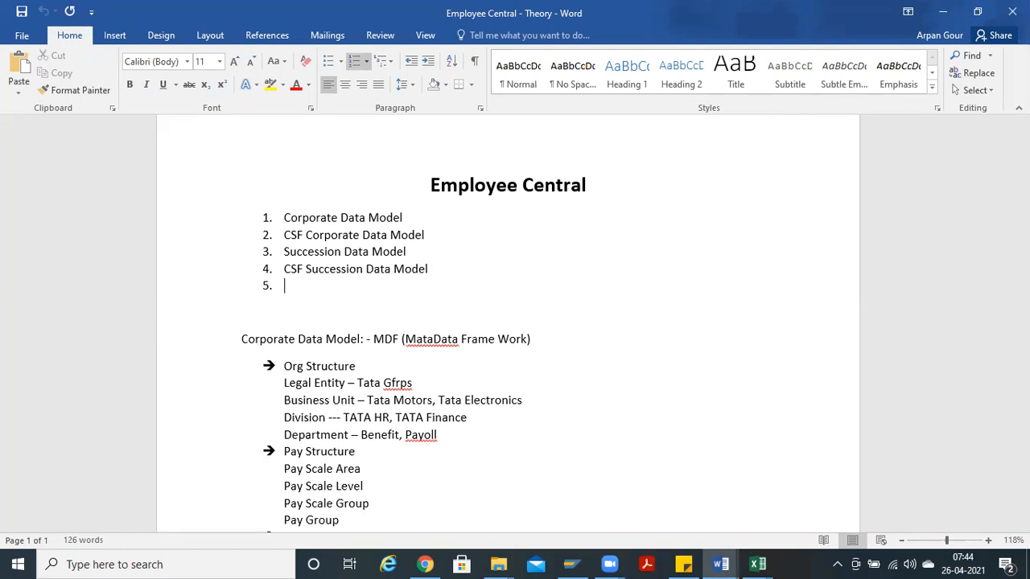
key(Return)
key(Return)
key(Return)
key(Return)
key(Return)
key(Return)
key(BackSpace)
key(BackSpace)
key(BackSpace)
key(BackSpace)
key(BackSpace)
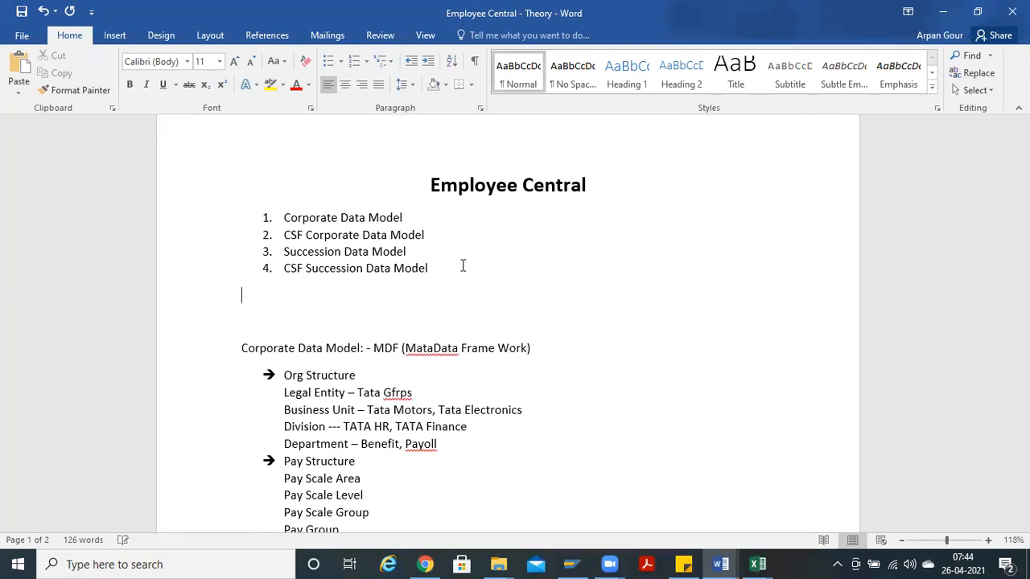
Step: Write the line "Tata → Tata Electr" in the blank paragraph below the numbered data model list
text(Tata)
text( --)
text(> )
text(Ta)
text(ta )
text(Elec)
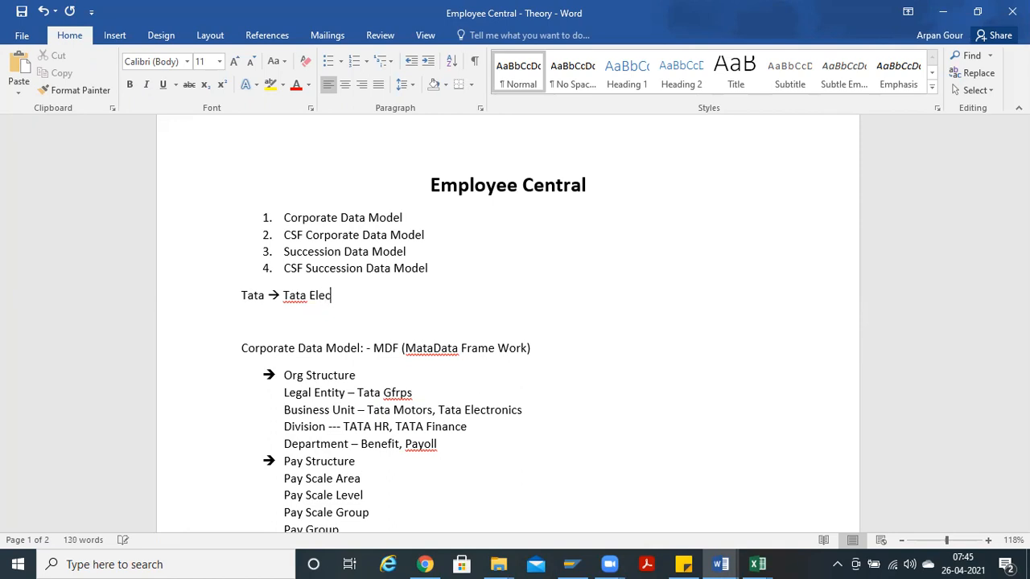
text(tral)
key(BackSpace)
key(BackSpace)
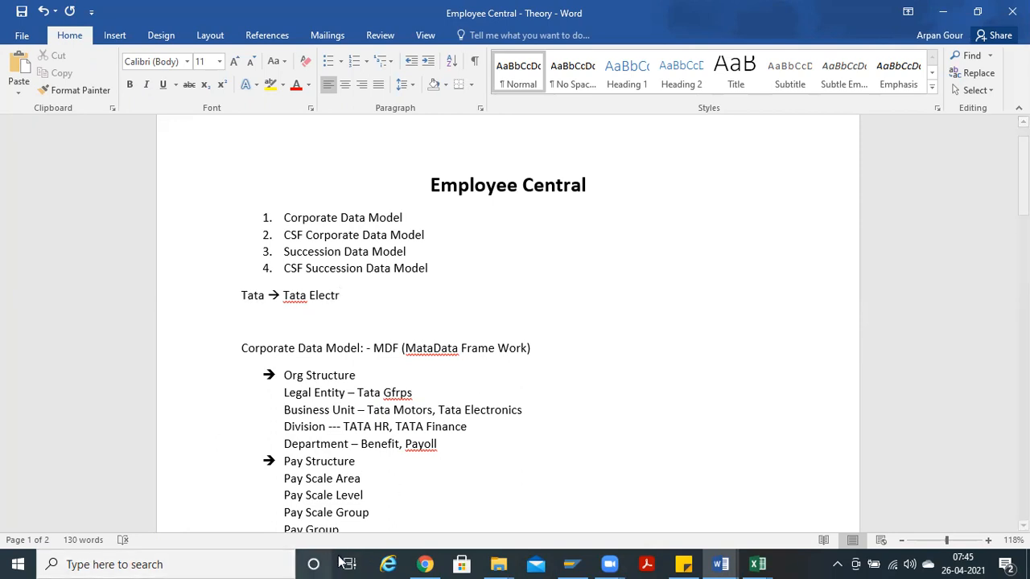
Step: Examine the Business Unit and Division lines and the Tata Gfrps example under Org Structure
drag(1023, 179, 1022, 206)
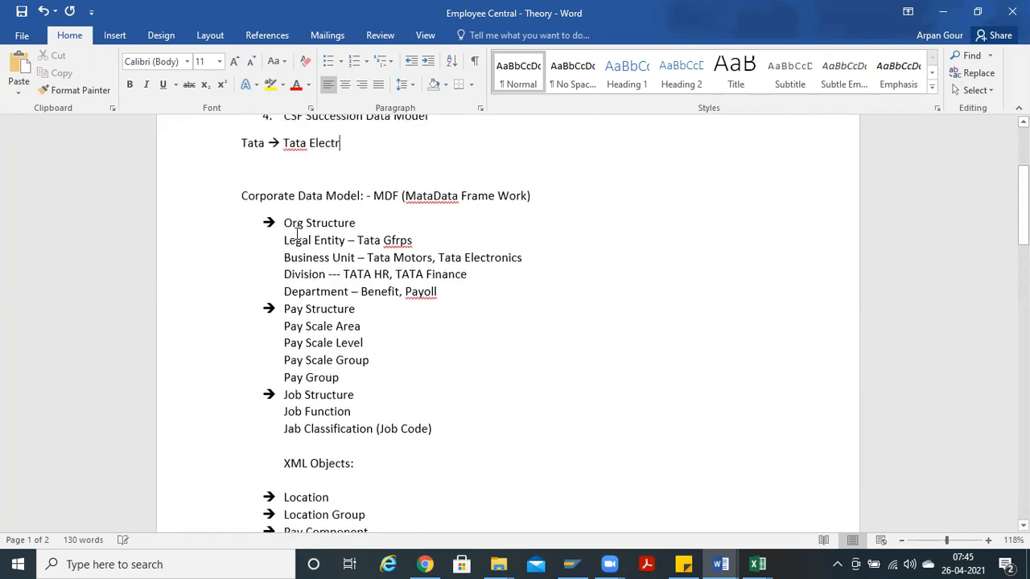
drag(326, 275, 375, 274)
click(337, 260)
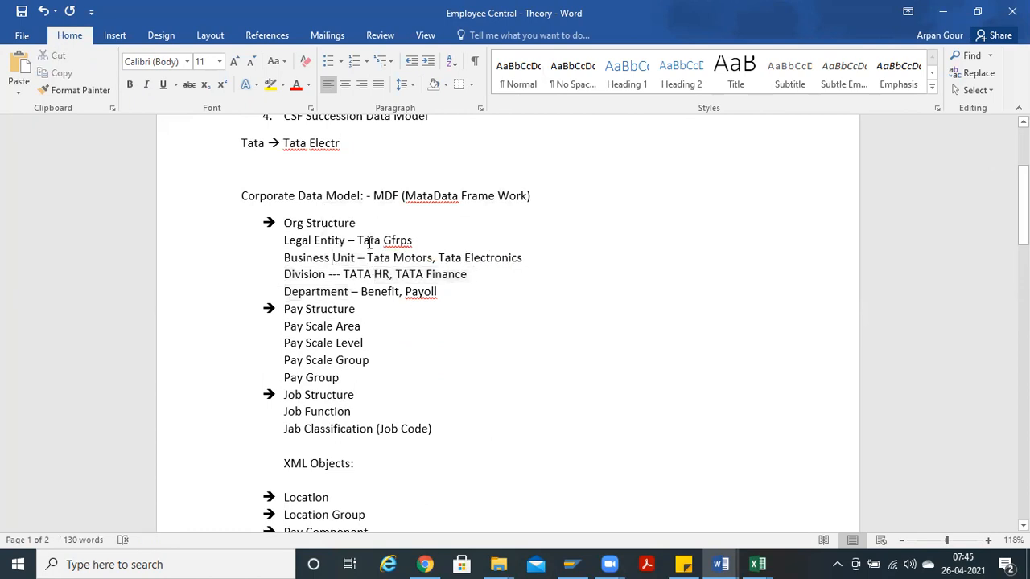
drag(363, 233, 430, 232)
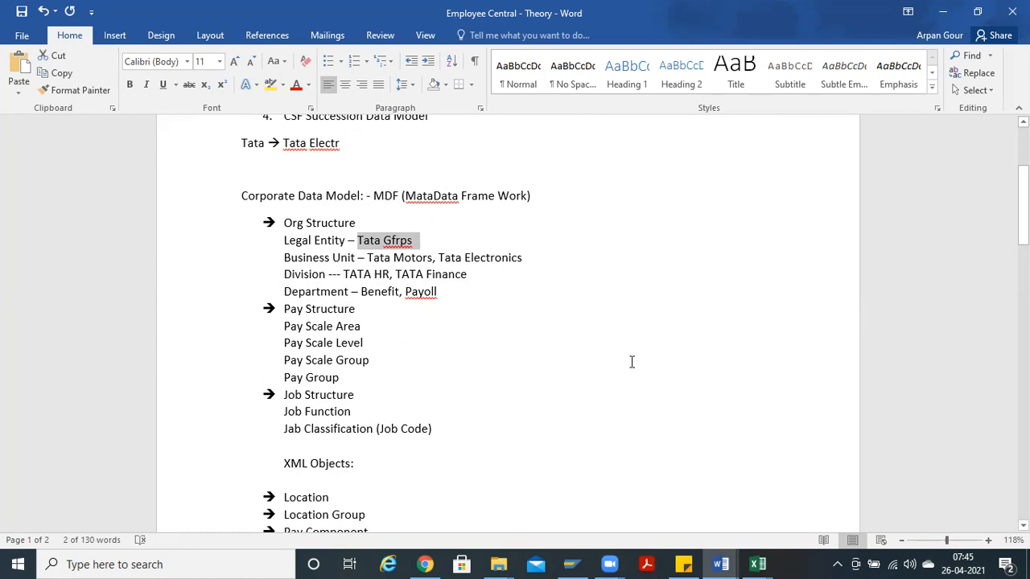
Step: Add "(Company Code)" after Legal Entity in the Org Structure list
click(354, 148)
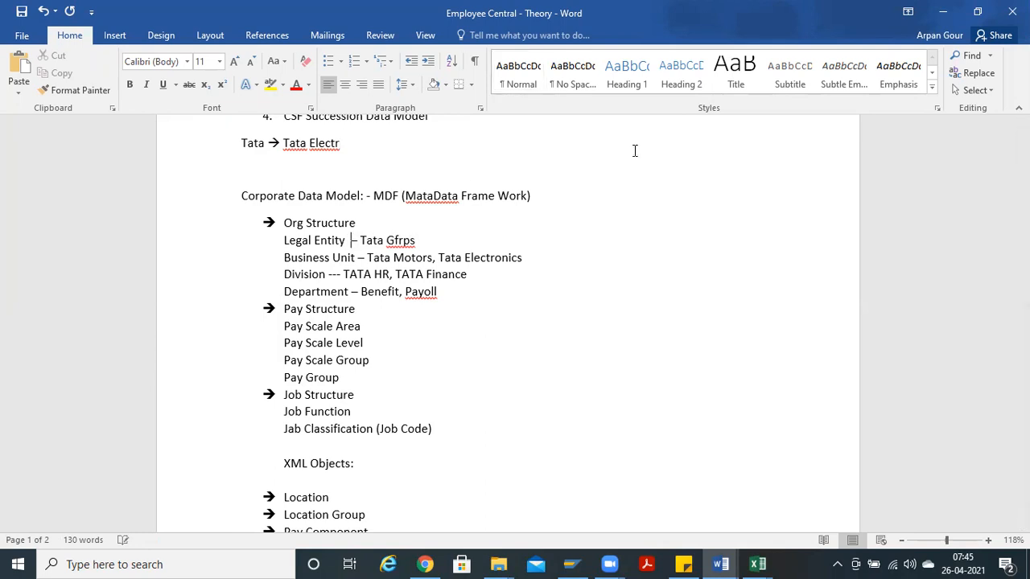
text((Company)
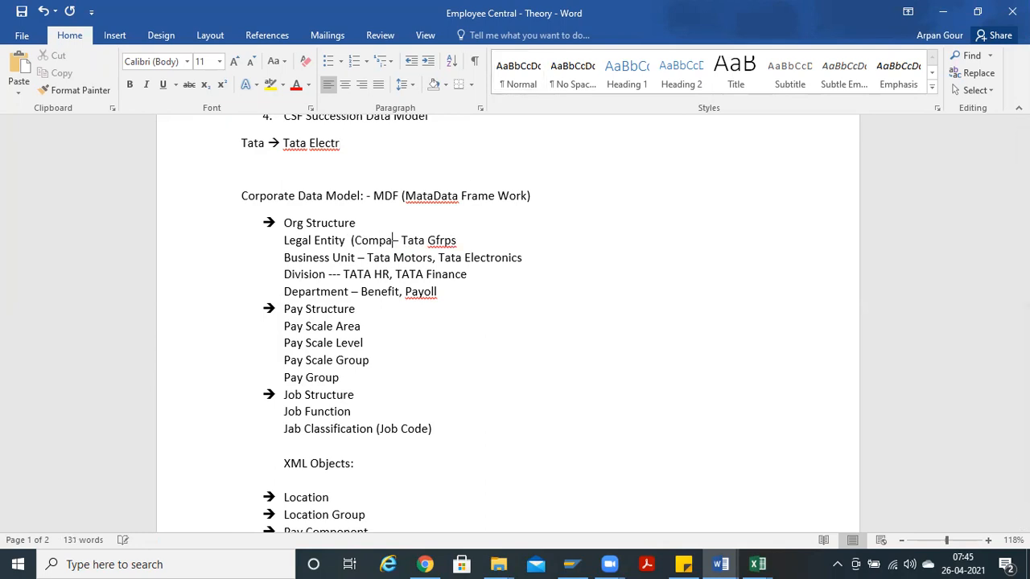
text( Code)
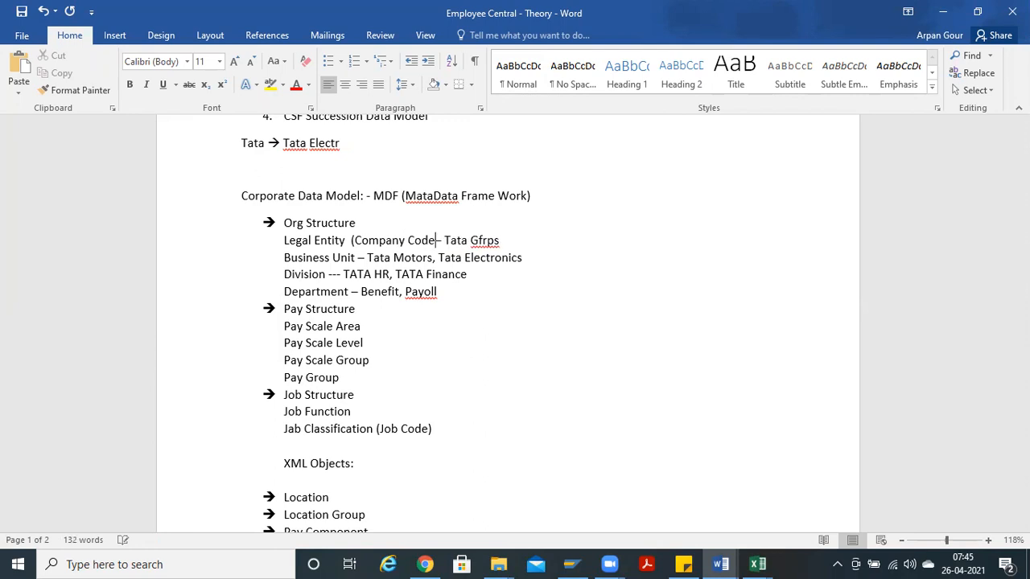
text())
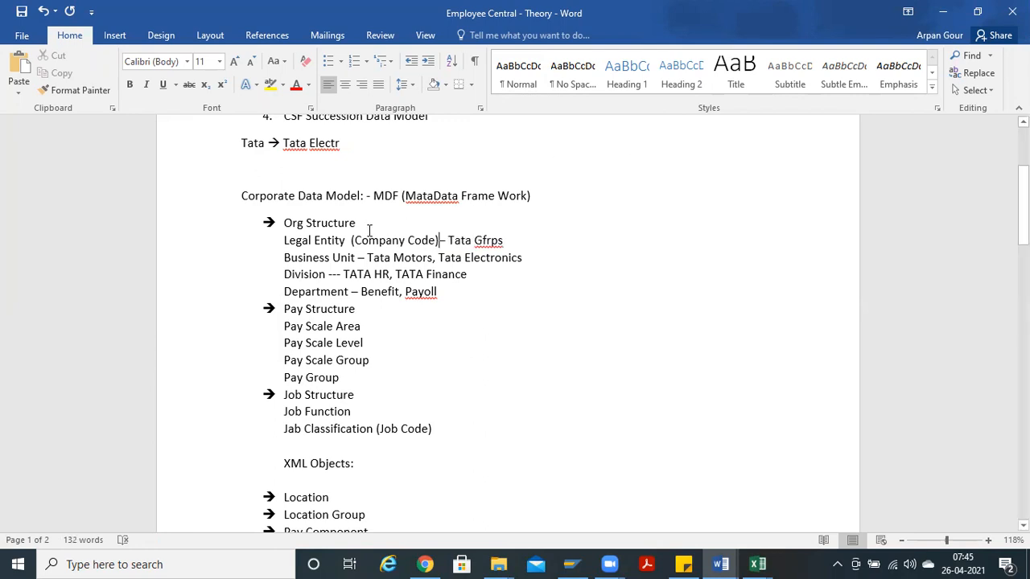
Step: Go through the example values given for Legal Entity, Business Unit and Department under Org Structure
drag(351, 240, 508, 235)
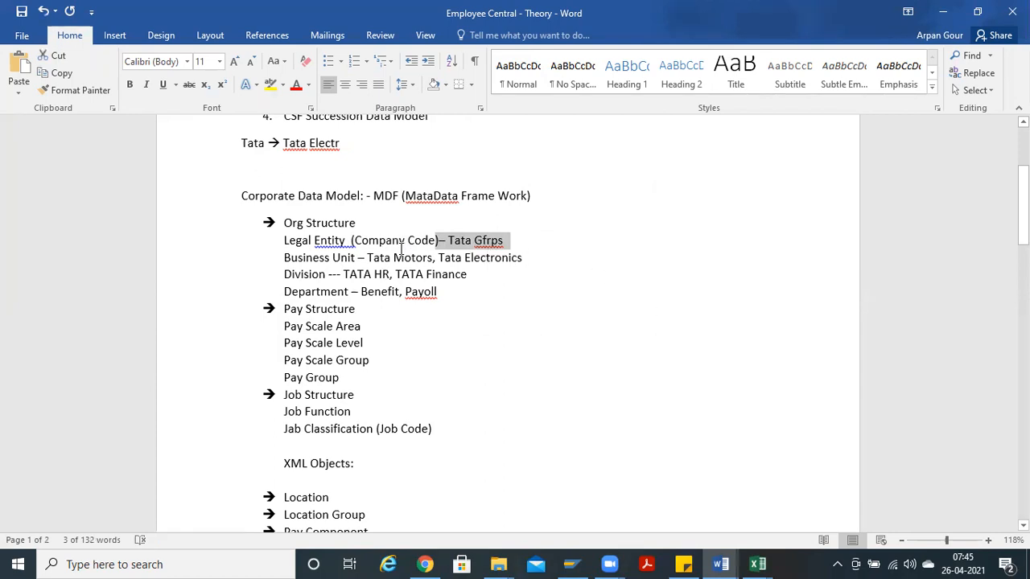
click(481, 244)
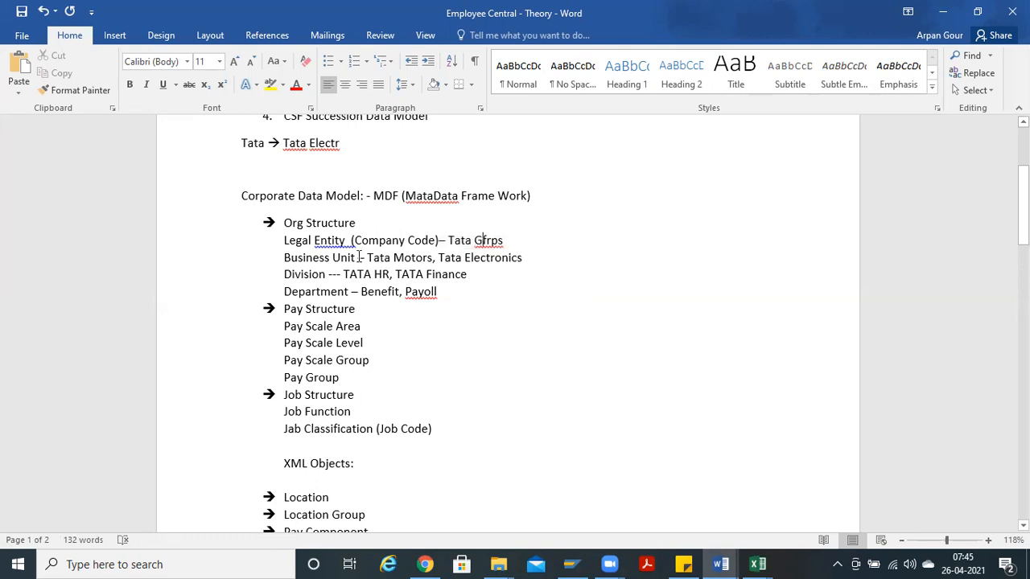
drag(367, 258, 428, 258)
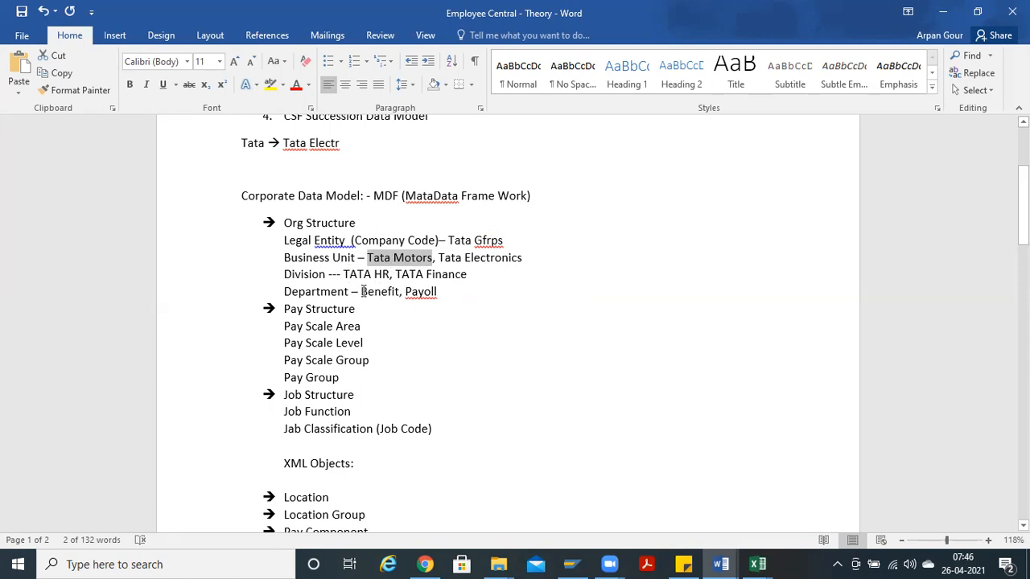
drag(372, 291, 439, 288)
Step: Switch to Chrome and look at the Legal Entity object definition and the BestRun record in Manage Data
key(alt+Tab)
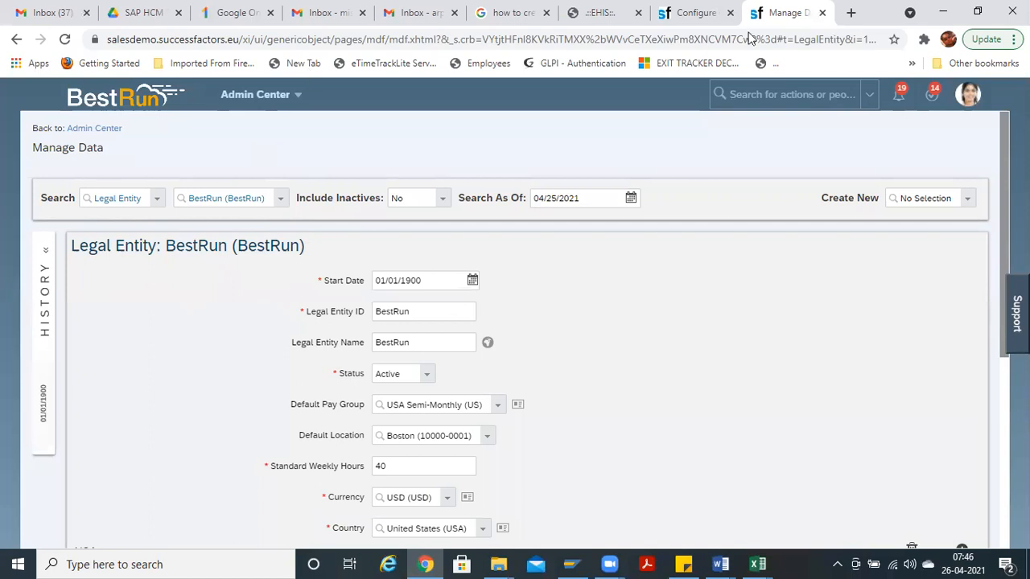
key(ctrl+shift+Tab)
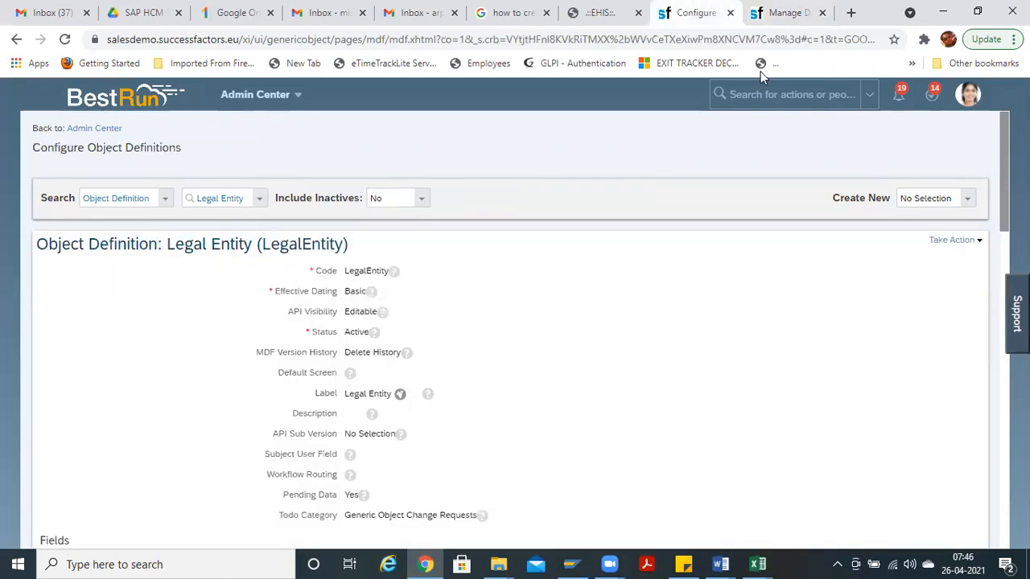
key(ctrl+Tab)
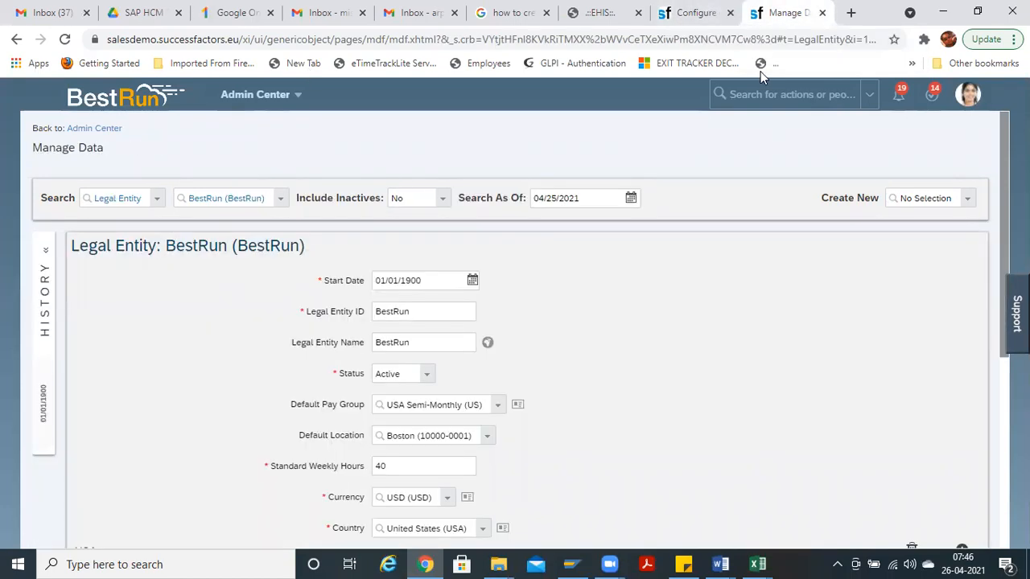
Step: Duplicate the Manage Data browser tab and open My Employee File in the copy
right_click(795, 16)
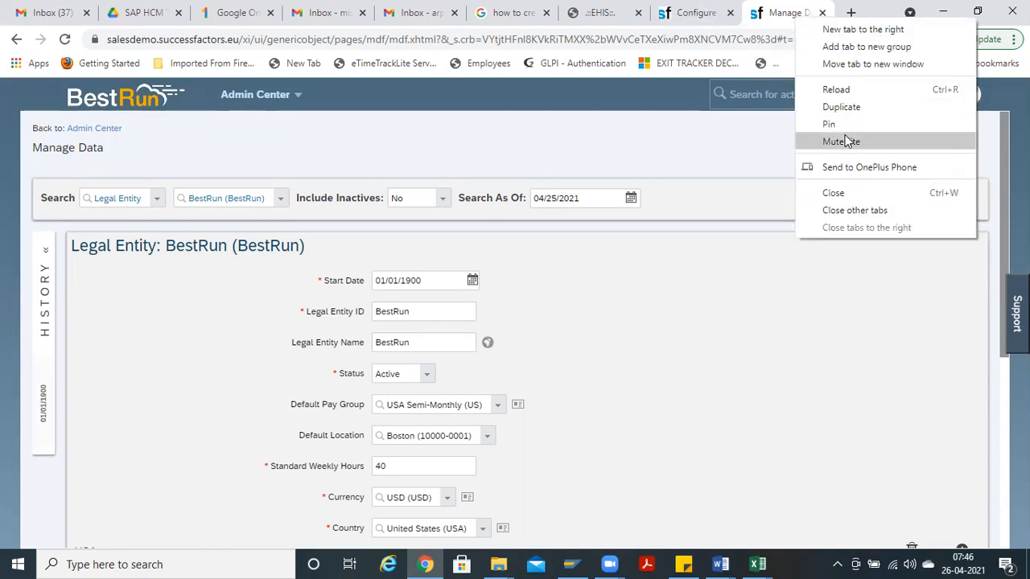
click(842, 107)
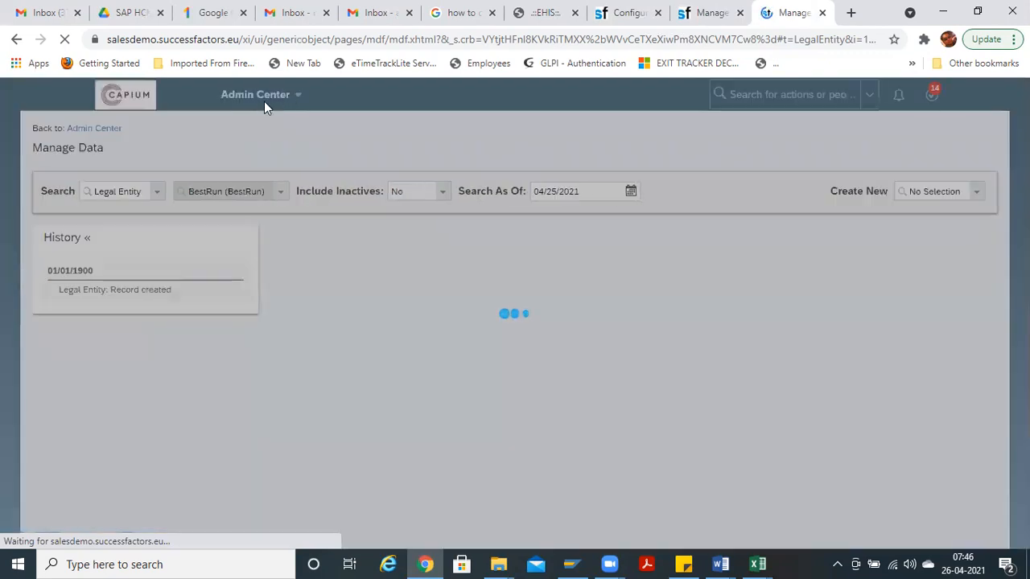
click(258, 95)
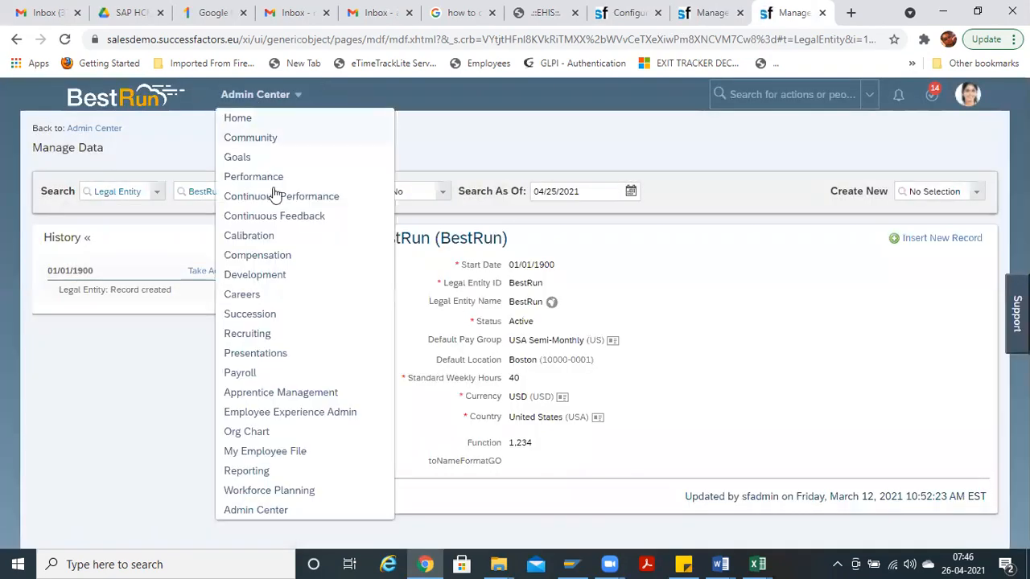
click(266, 451)
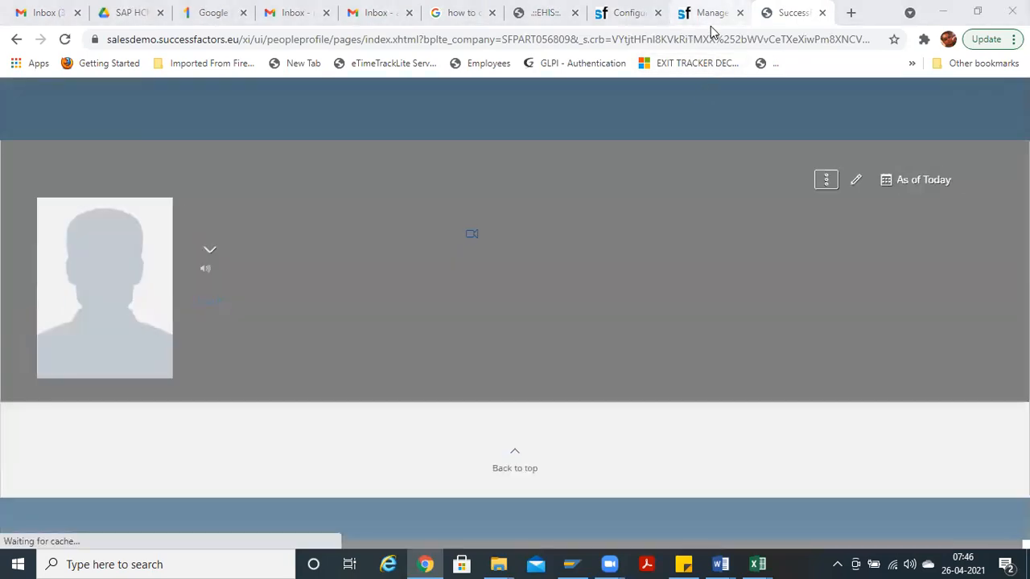
Step: Revisit the BestRun record and the Legal Entity object definition, and switch to the Employee Central - Theory document in Word
click(711, 12)
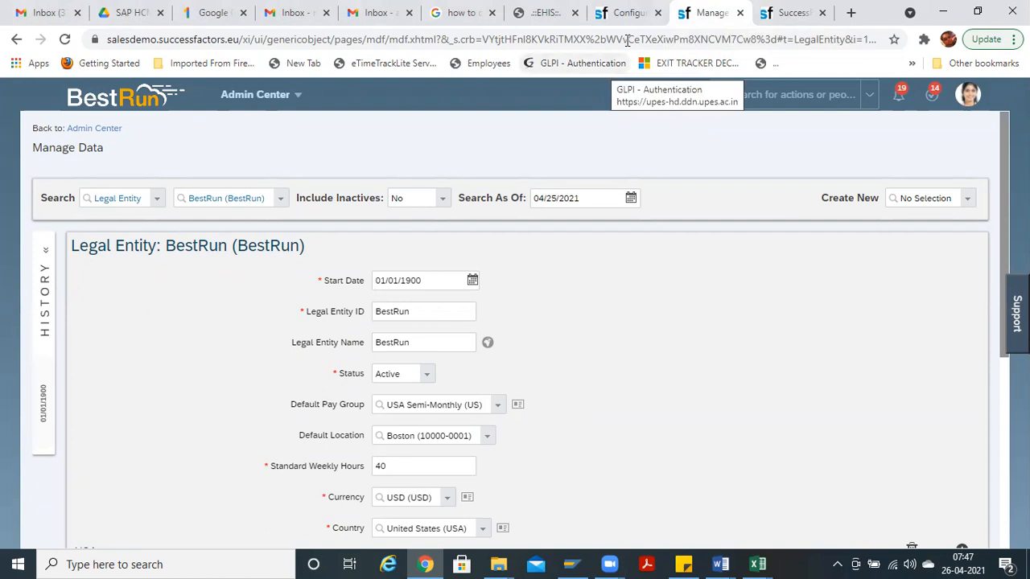
click(628, 12)
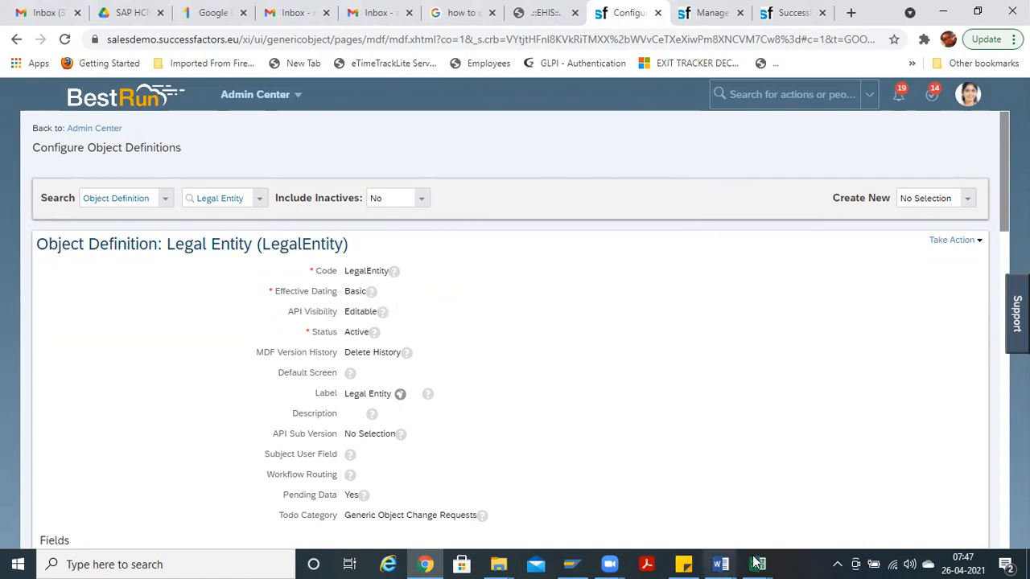
click(720, 564)
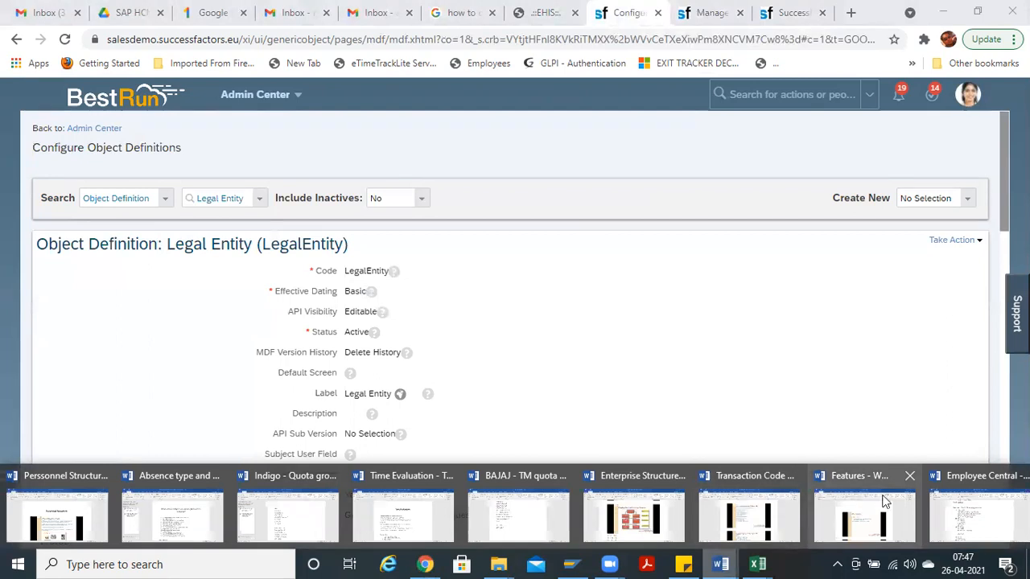
click(993, 503)
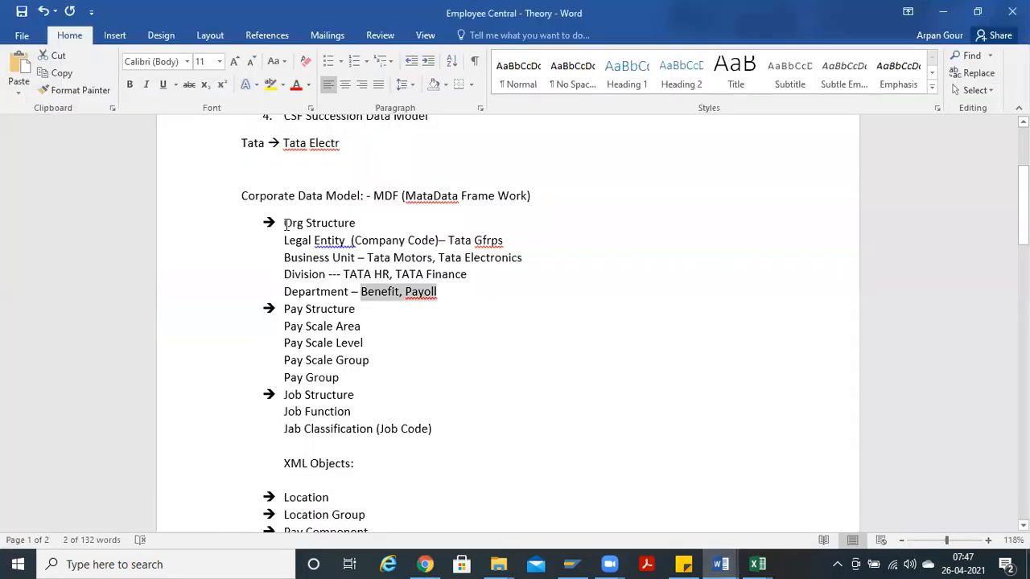
Step: Compare the MDF objects under Corporate Data Model with the list of XML Objects in the theory notes
drag(286, 231, 443, 293)
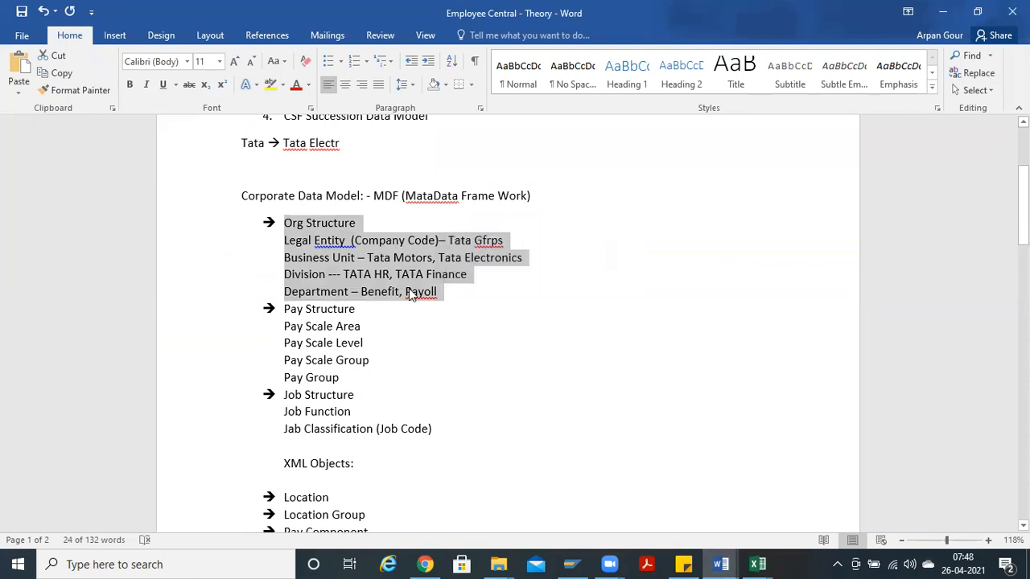
drag(1024, 185, 1023, 231)
drag(280, 217, 349, 428)
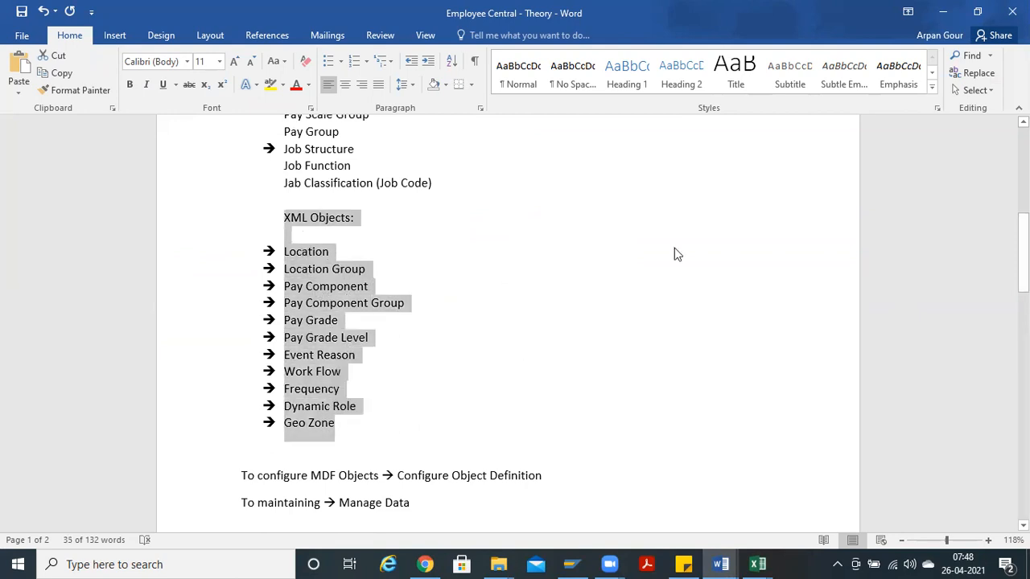
drag(1023, 251, 1023, 193)
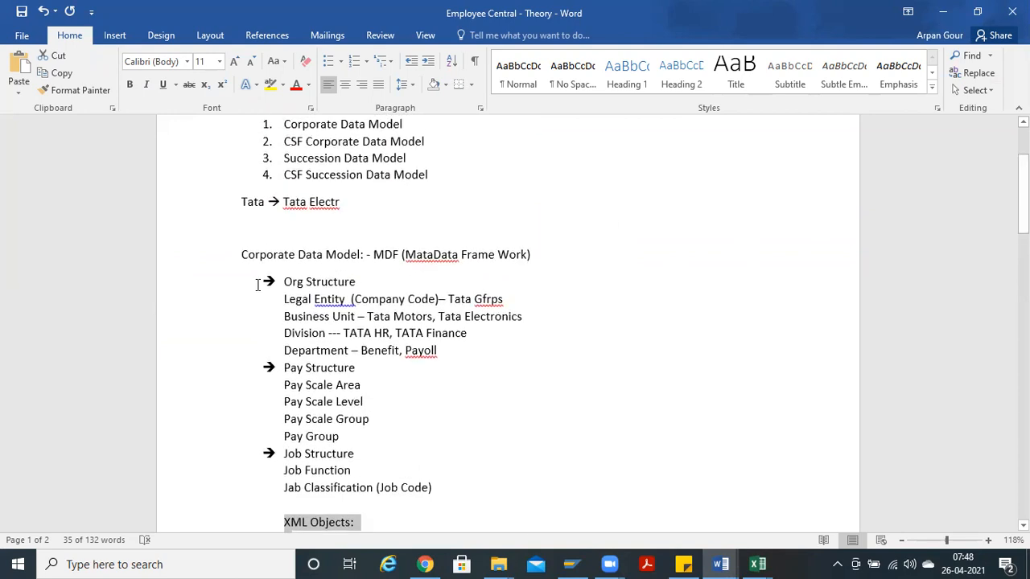
drag(278, 271, 447, 486)
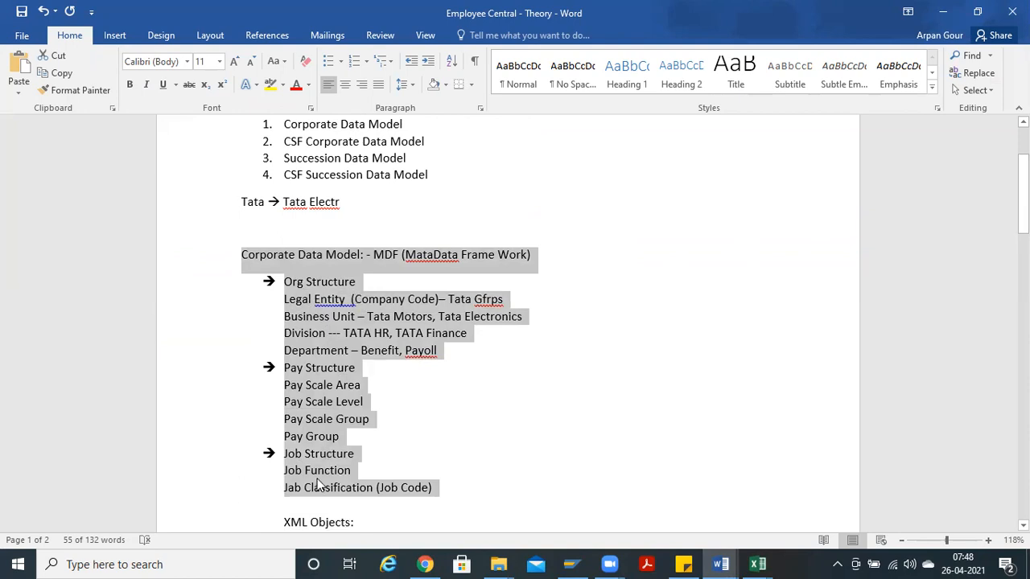
Step: Examine the Pay Scale Area and Pay Scale Level entries under Pay Structure, and the XML Objects list
click(299, 383)
drag(285, 385, 361, 385)
drag(284, 402, 363, 402)
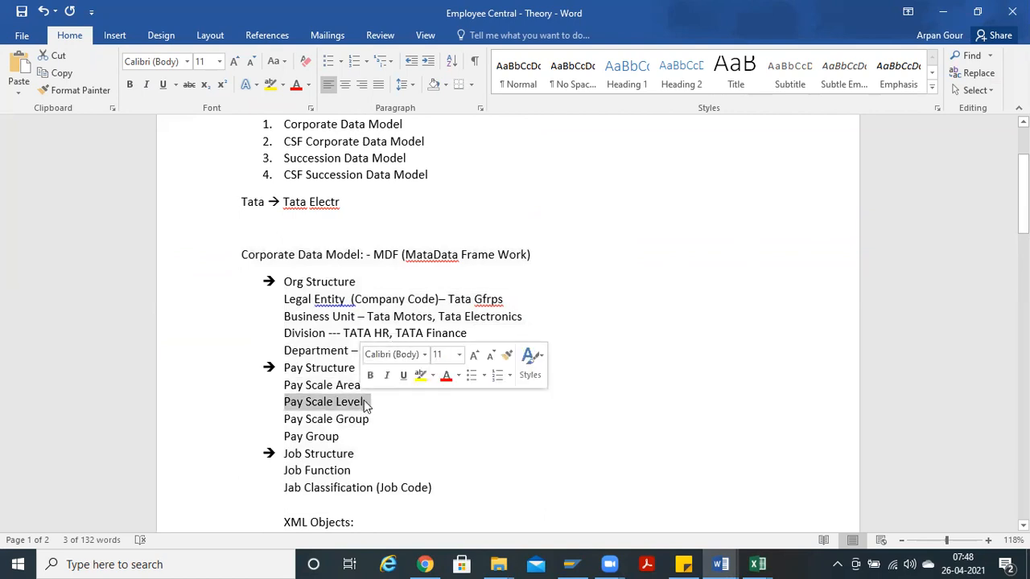
scroll(373, 295, down, 6)
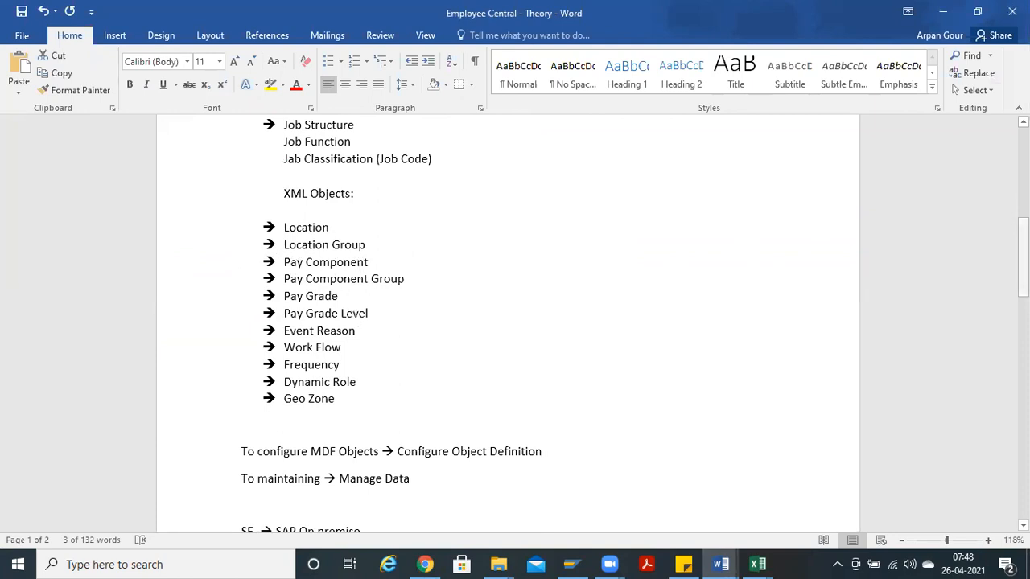
Step: Highlight the MDF objects from Org Structure through Job Classification in the theory notes and revisit the Legal Entity object definition in Chrome
drag(1022, 278, 1023, 227)
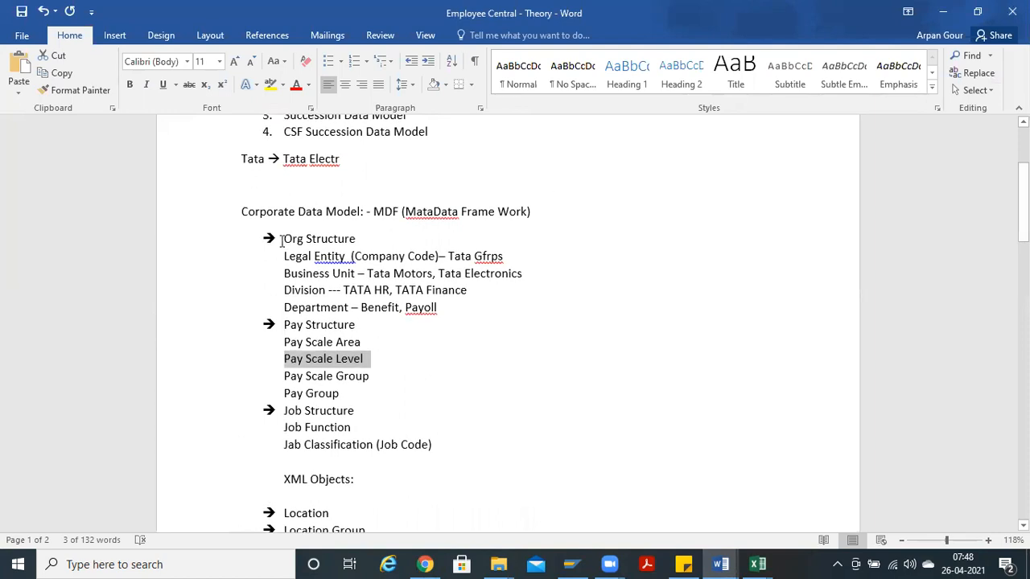
drag(281, 238, 434, 439)
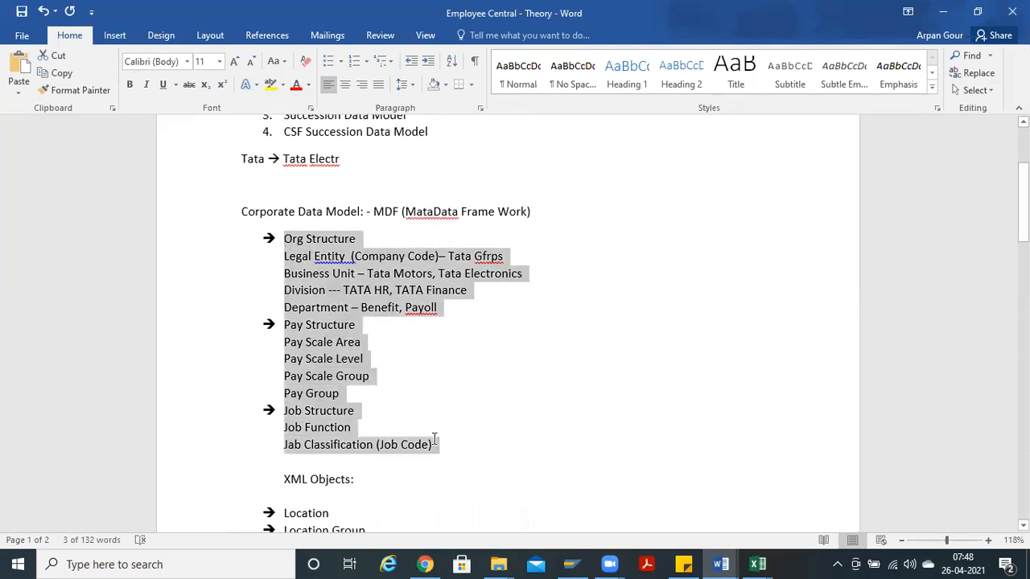
click(291, 233)
drag(288, 235, 433, 448)
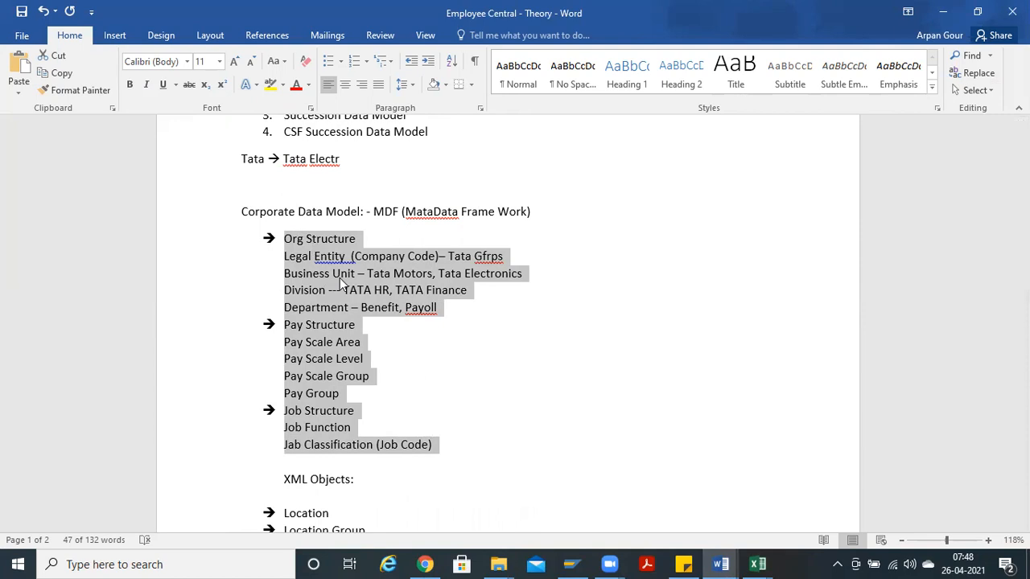
key(alt+Tab)
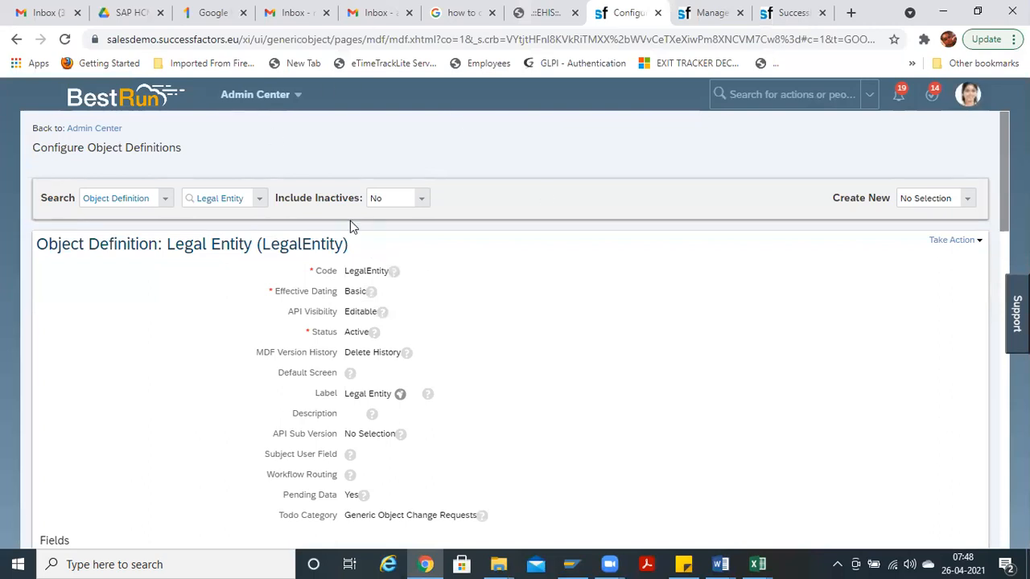
click(754, 102)
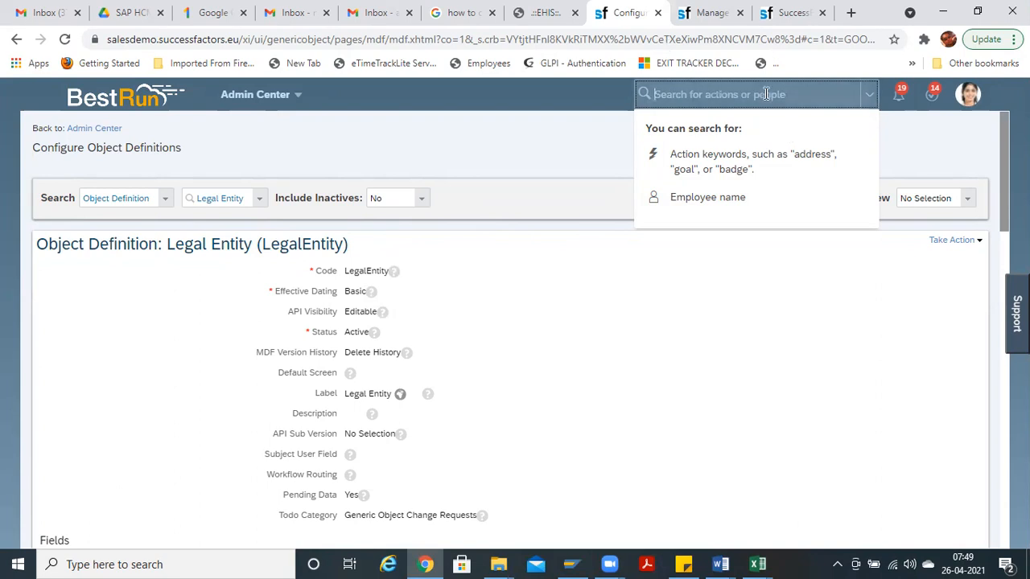
key(alt+Tab)
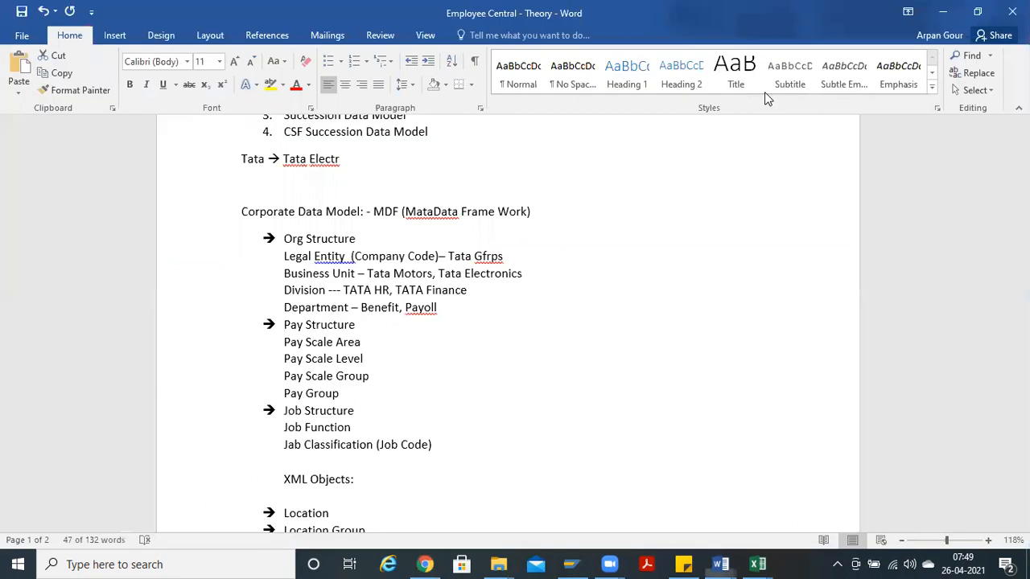
Step: Highlight the MataData Frame Work term and the Legal Entity to Department entries under Org Structure in the Word notes
click(376, 259)
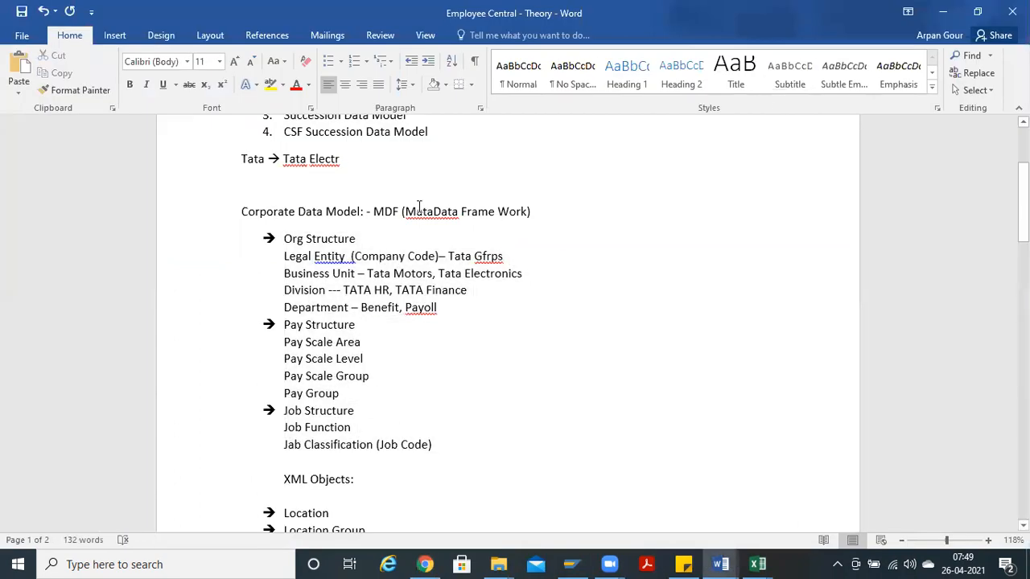
drag(404, 212, 528, 214)
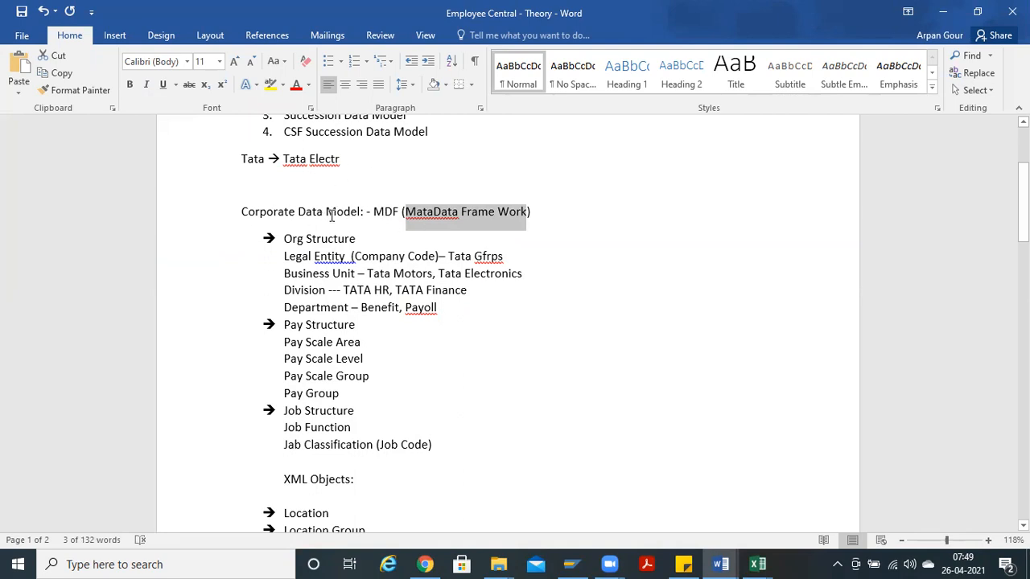
drag(284, 255, 442, 314)
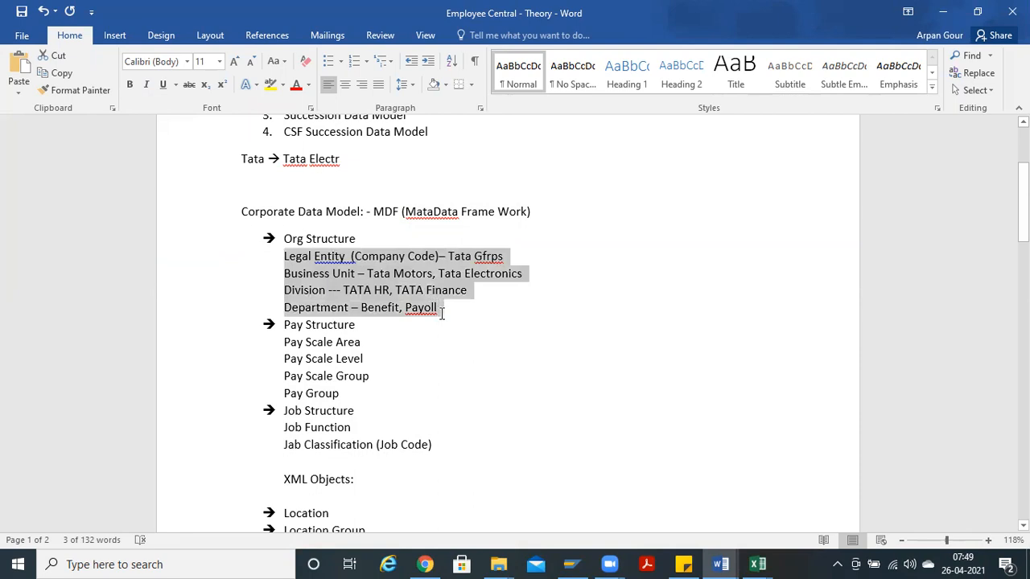
click(308, 272)
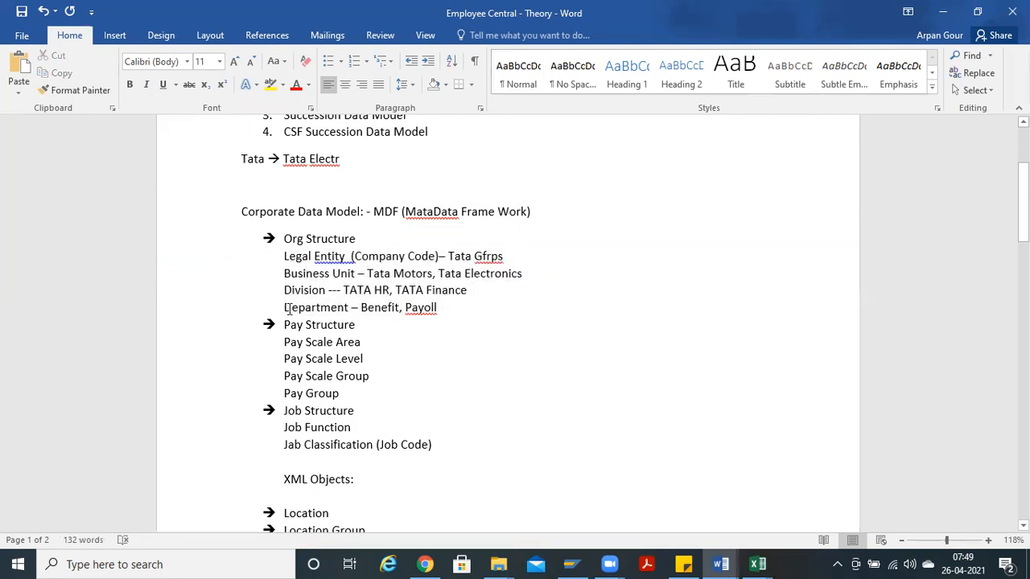
double_click(284, 258)
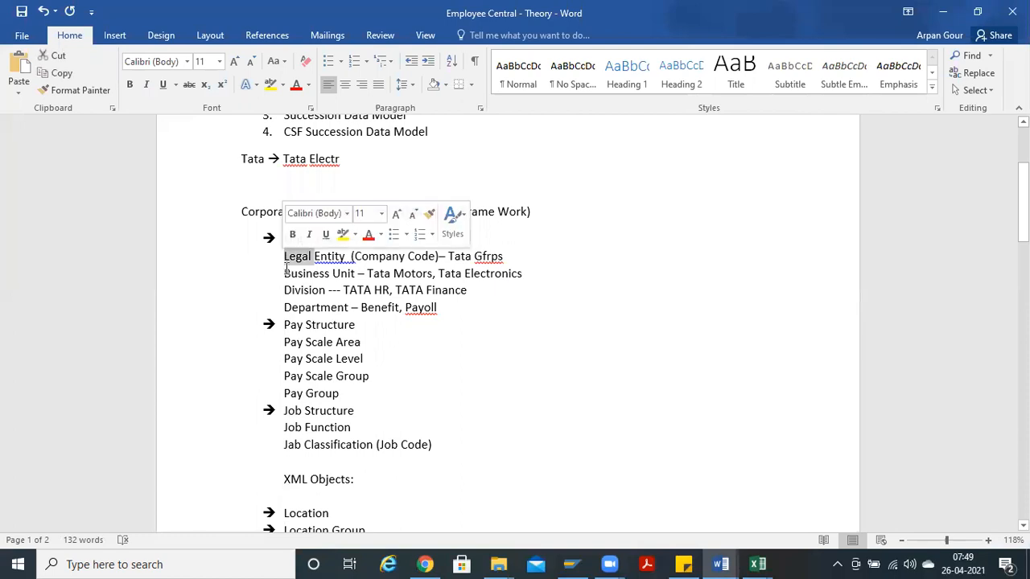
click(285, 274)
Step: Compare the Org Structure entries in the Word notes with the Legal Entity object definition in Chrome
key(alt+Tab)
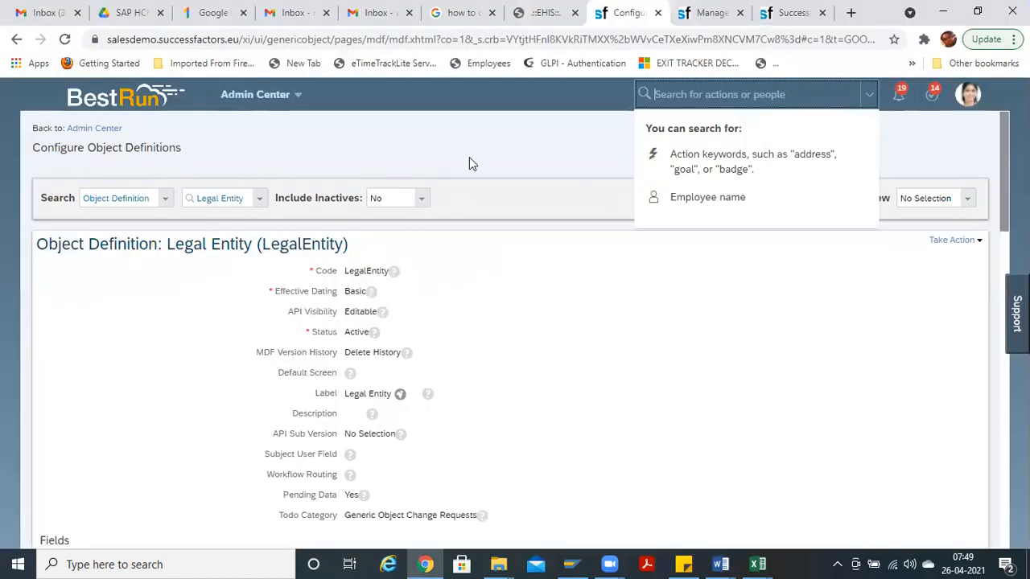
key(alt+Tab)
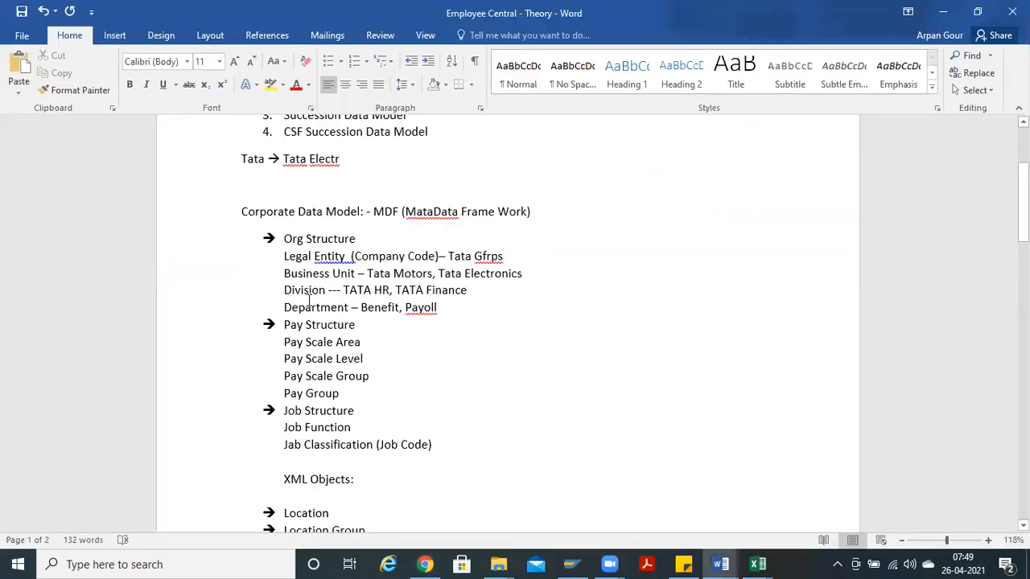
key(alt+Tab)
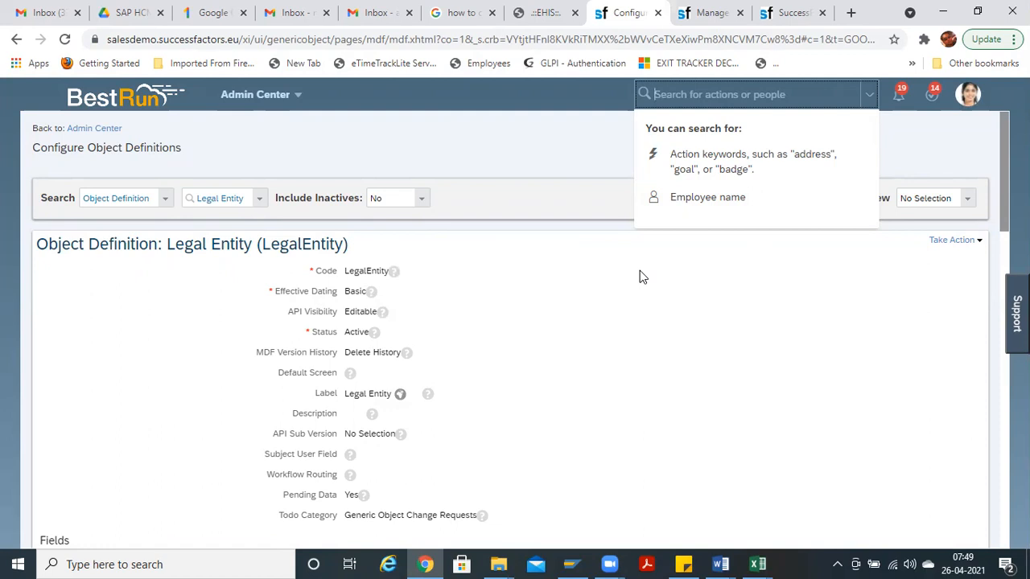
key(alt+Tab)
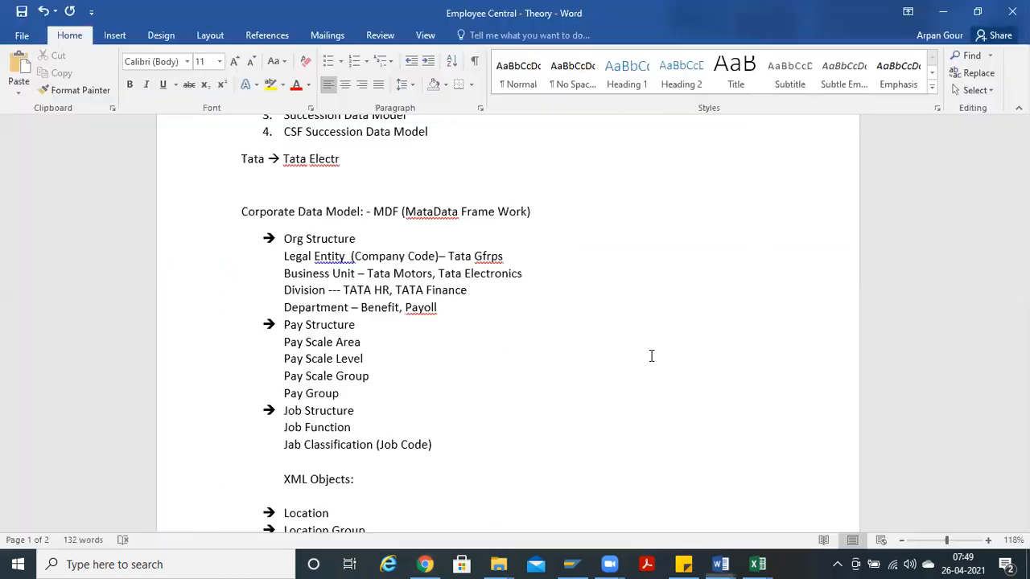
key(alt+Tab)
key(alt+Tab)
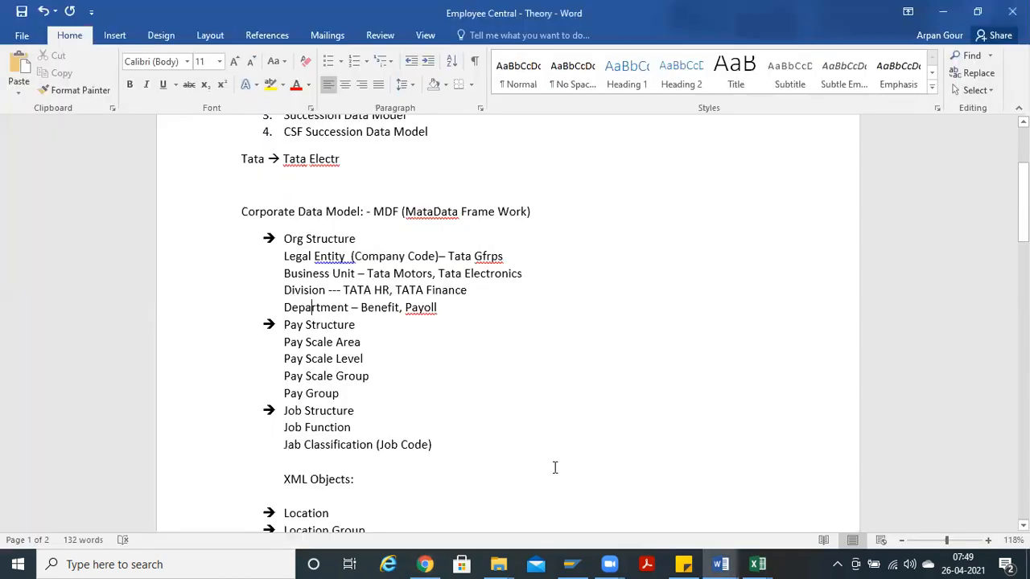
key(alt+Tab)
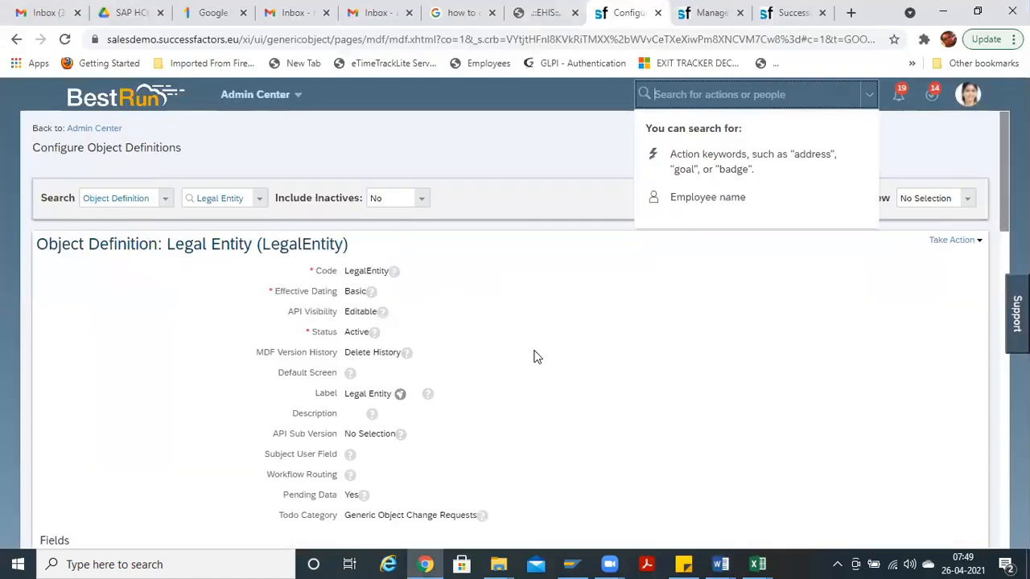
Step: Relate the Org Structure notes to the BestRun legal entity record in Manage Data, and highlight its Legal Entity ID label
key(ctrl+Tab)
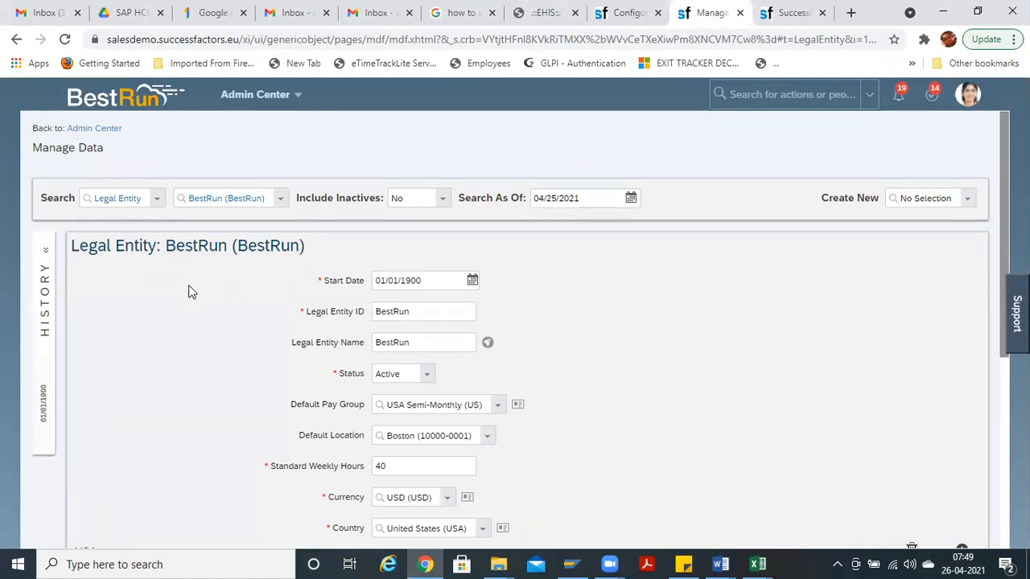
key(alt+Tab)
key(alt+Tab)
key(alt+Tab)
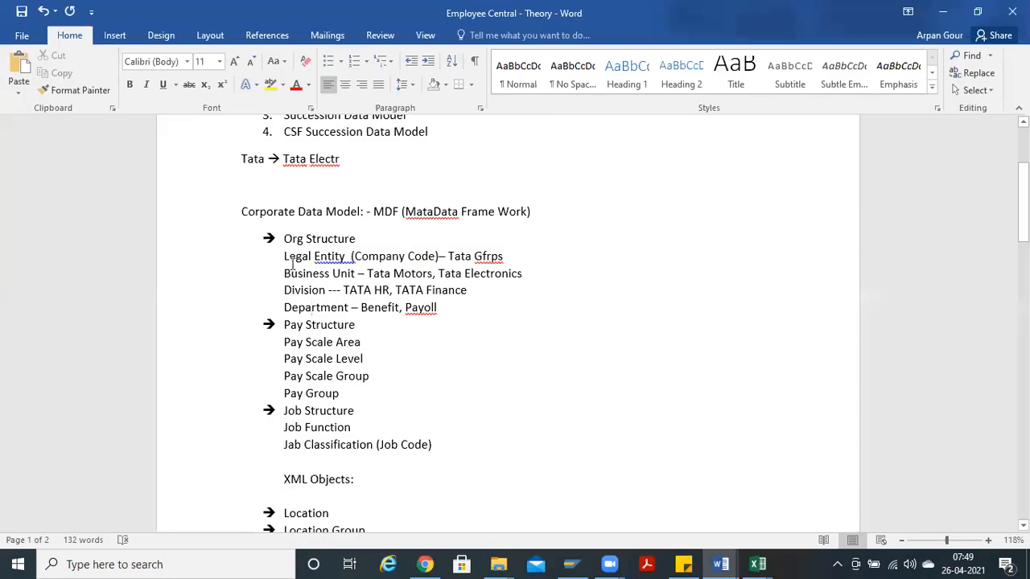
key(alt+Tab)
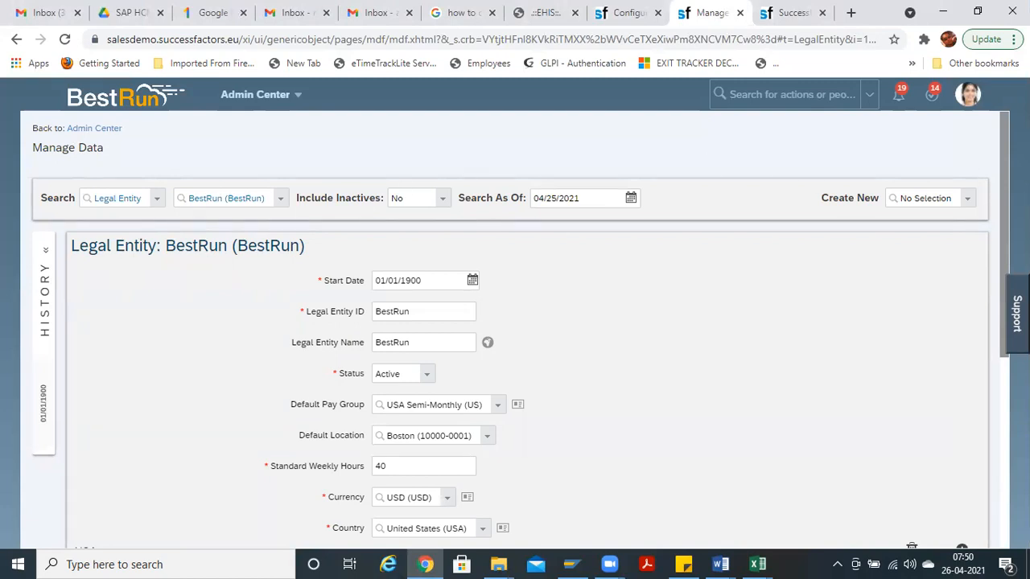
scroll(1003, 186, down, 2)
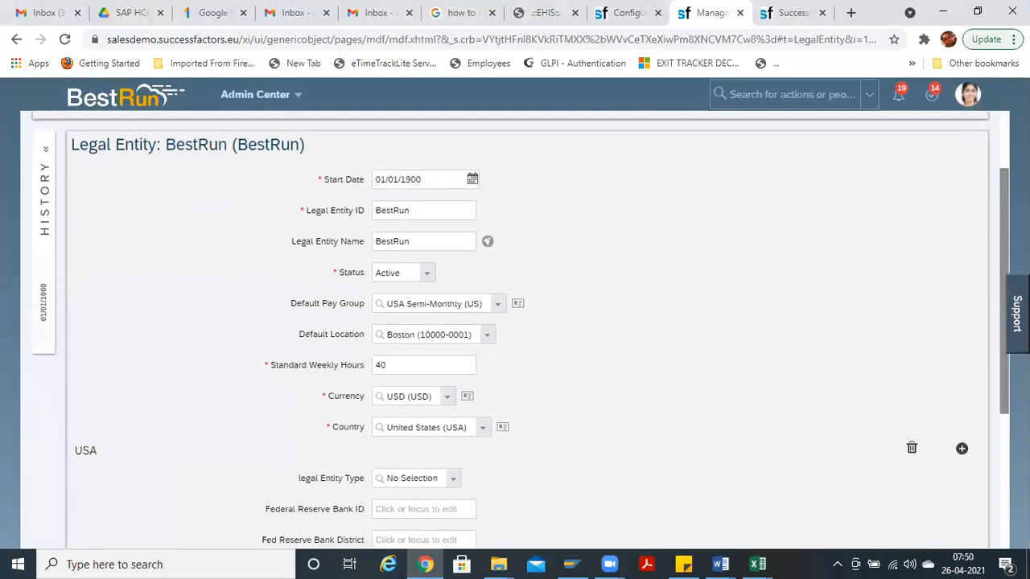
scroll(582, 161, up, 3)
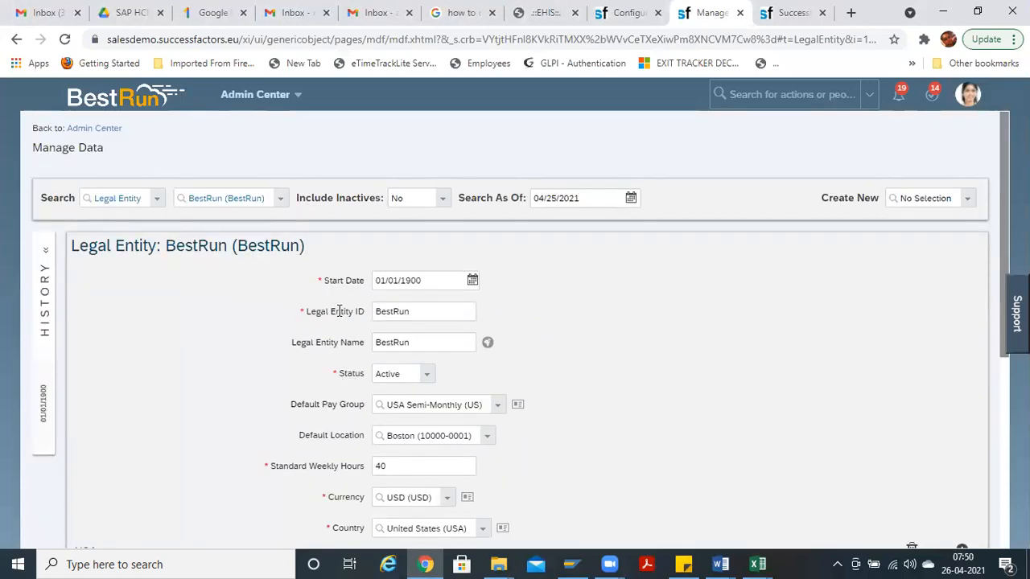
drag(307, 312, 366, 313)
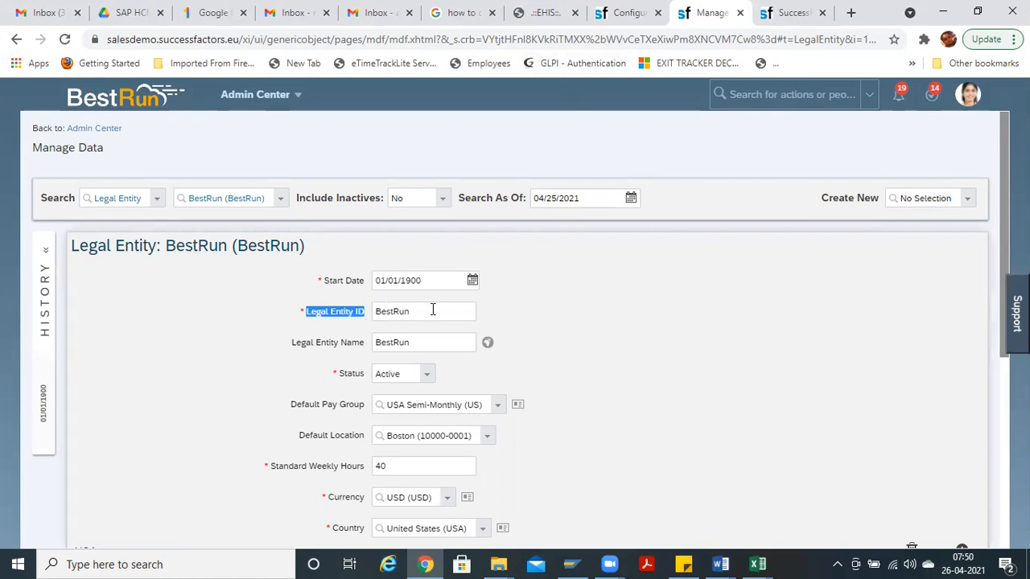
Step: Return to Configure Object Definitions and open the Legal Entity object definition for correction with Make Correction
click(621, 12)
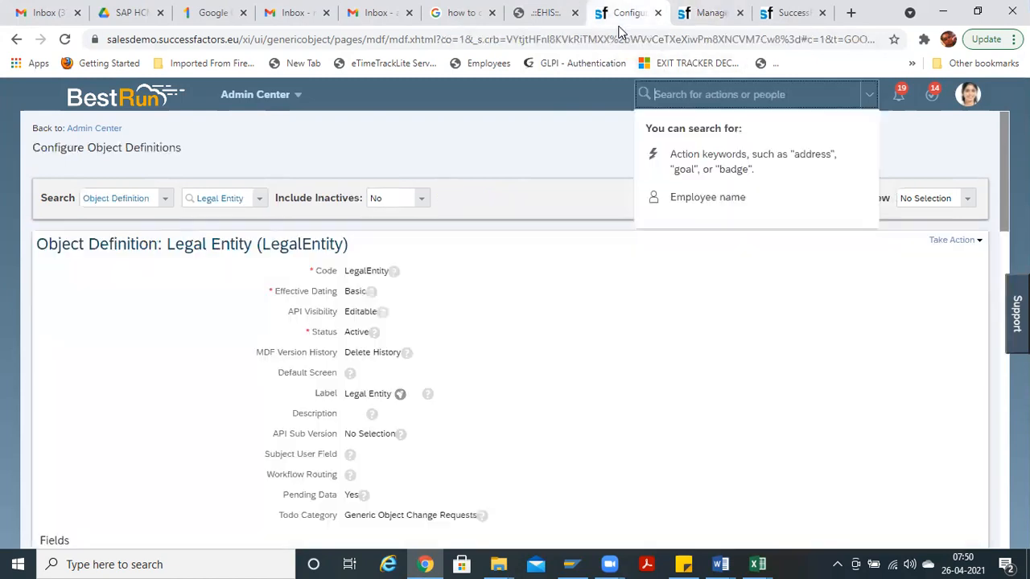
click(563, 322)
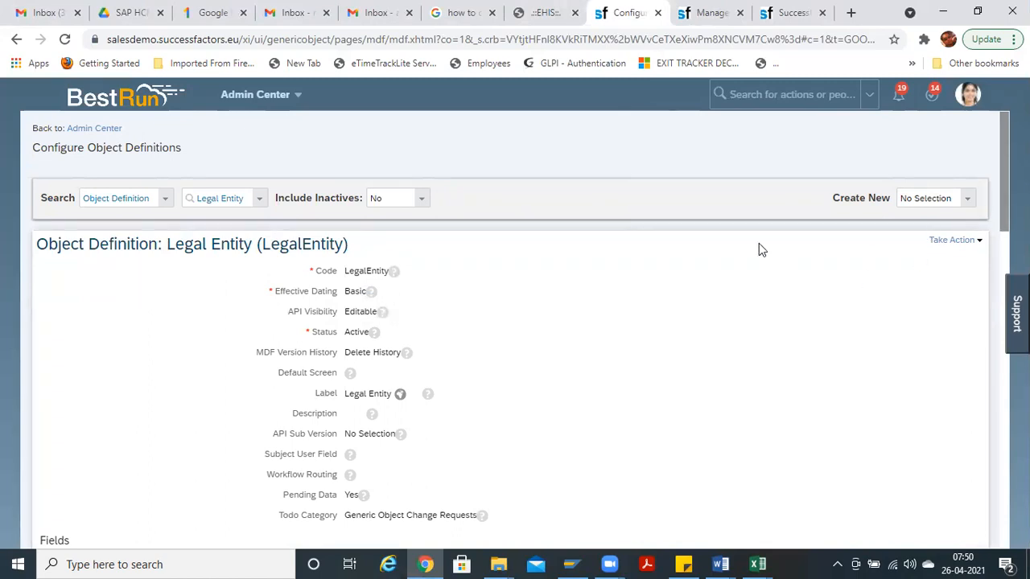
click(946, 240)
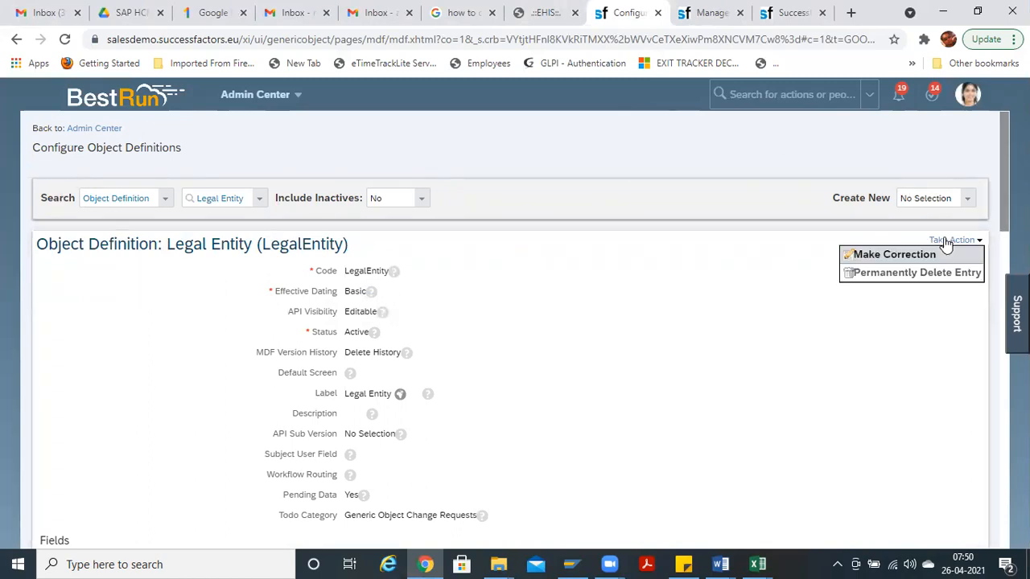
click(900, 257)
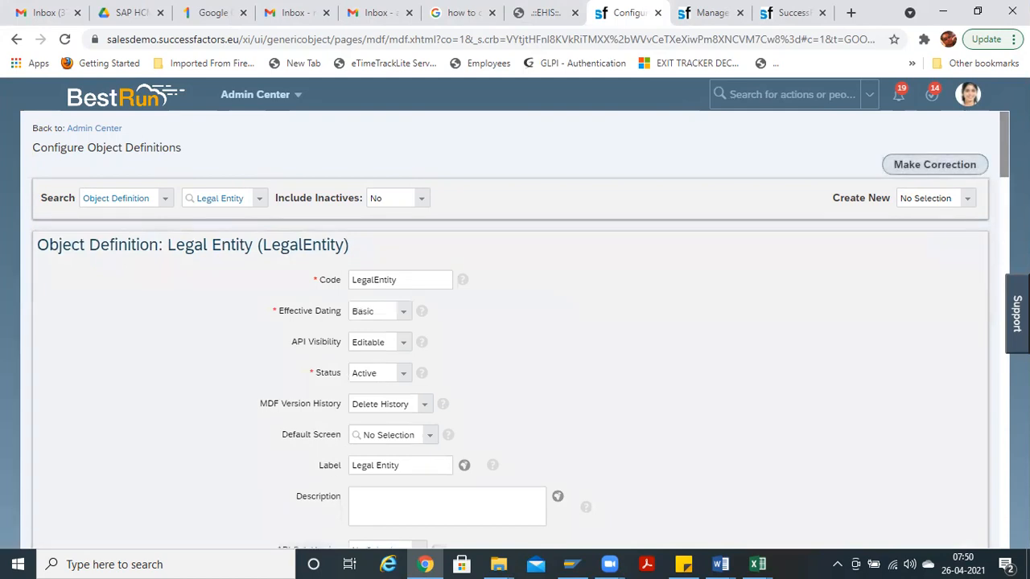
Step: Compare the Legal Entity definition's fields with the BestRun record, and open the details of the externalCode field down to its Label setting
scroll(515, 330, down, 3)
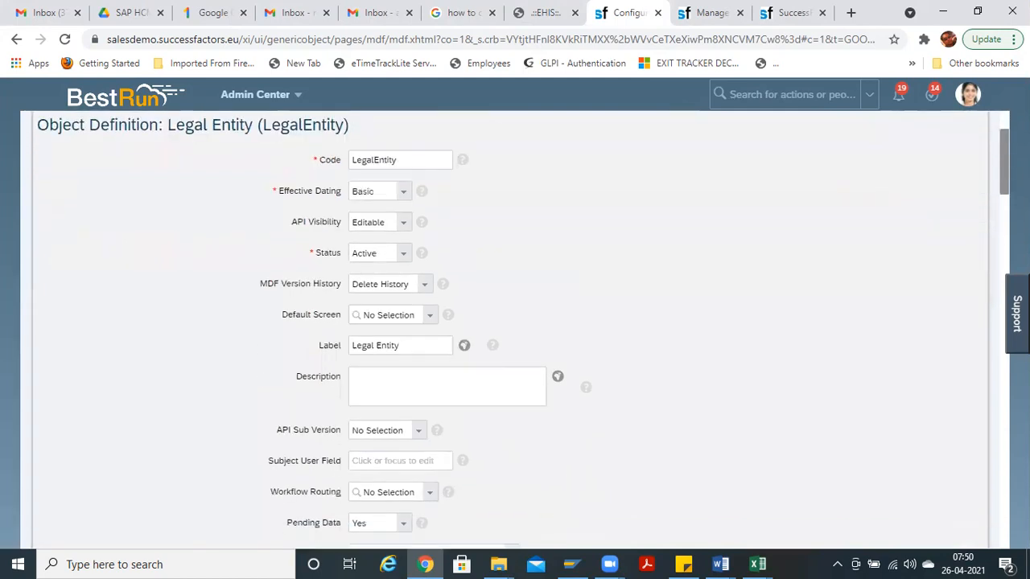
scroll(515, 330, down, 2)
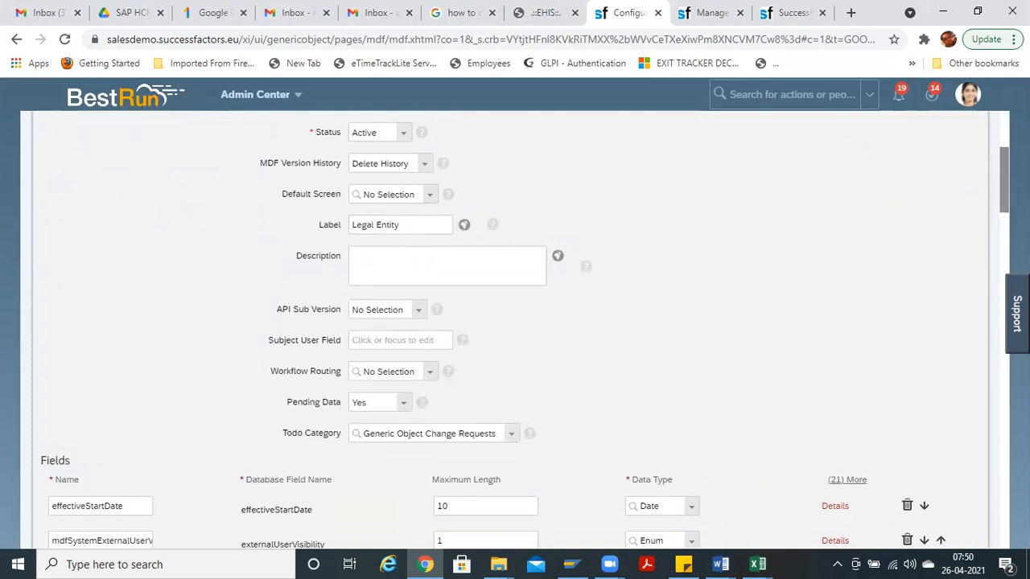
scroll(994, 217, up, 5)
scroll(520, 330, down, 3)
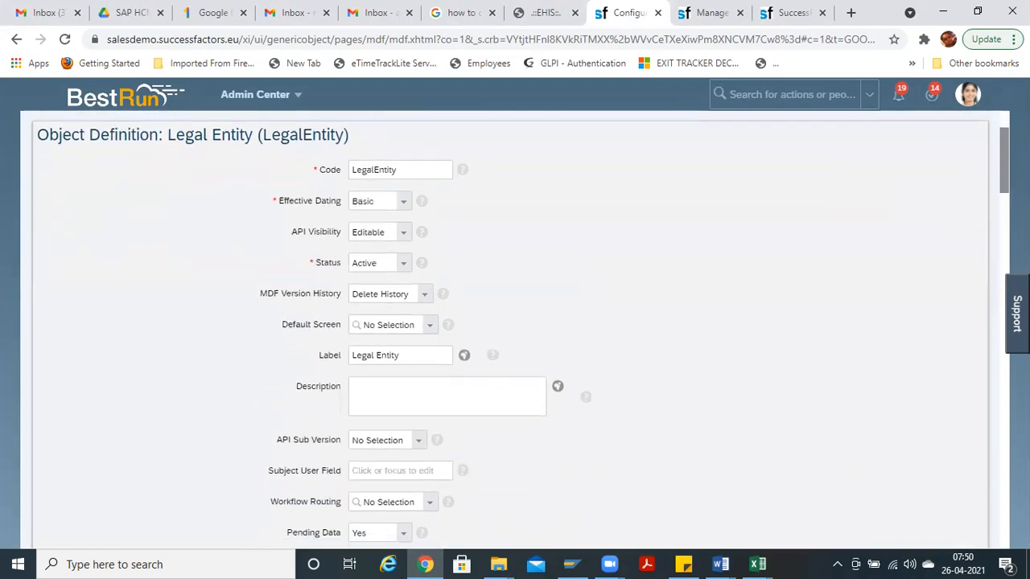
scroll(515, 322, down, 15)
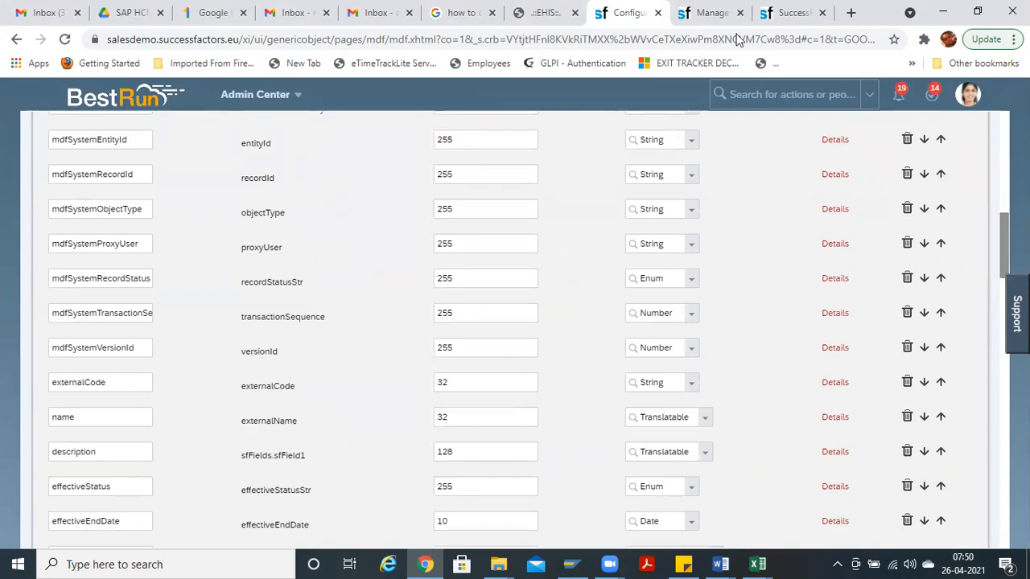
click(707, 13)
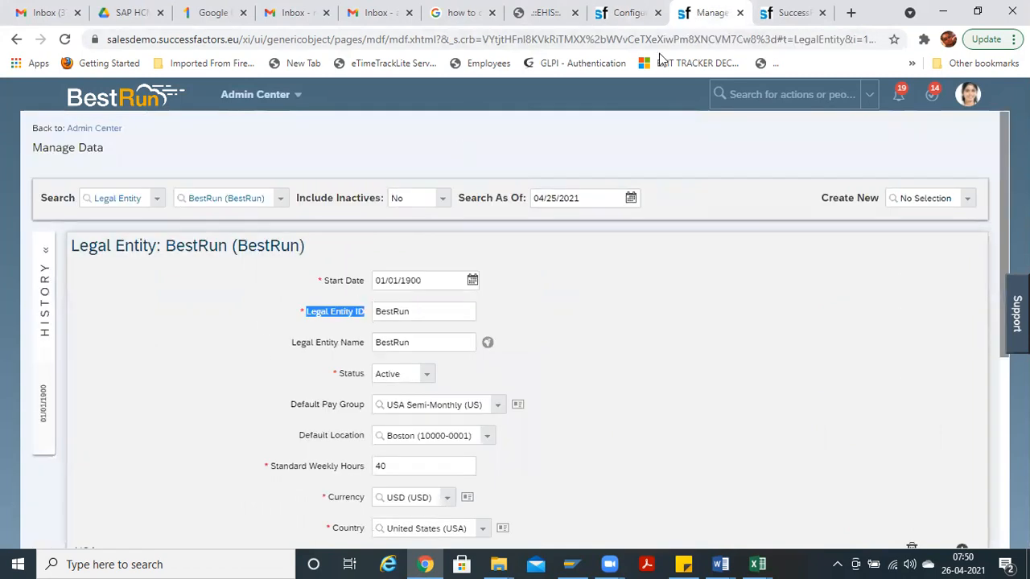
click(613, 11)
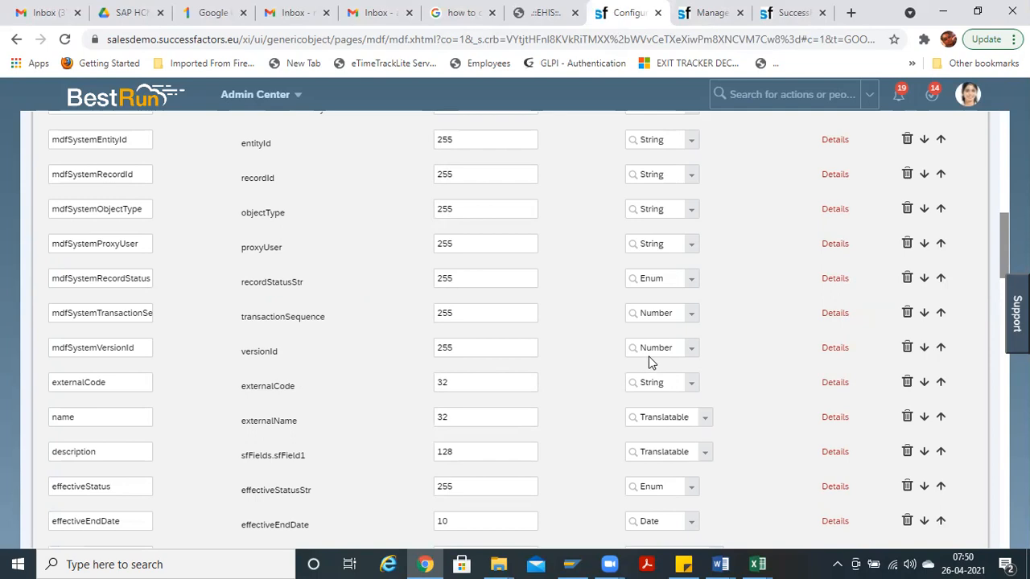
click(837, 384)
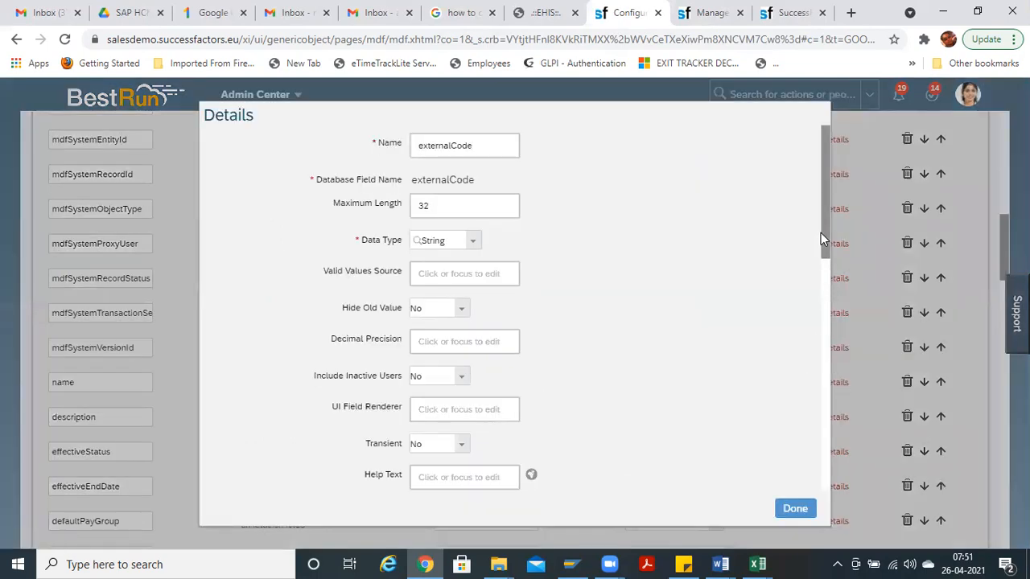
drag(823, 240, 826, 364)
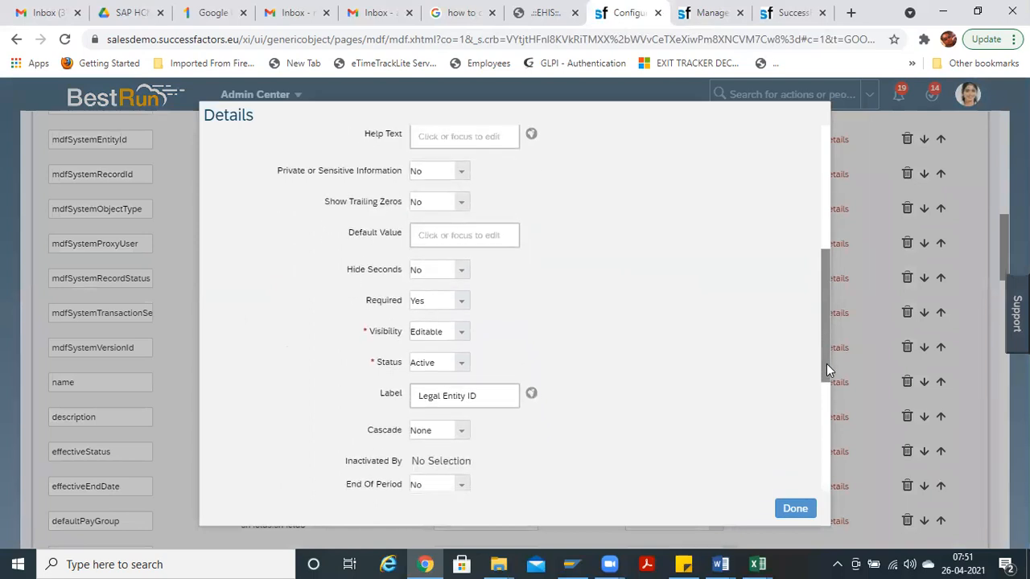
Step: Change the externalCode field's label to Company Code and copy the new label text
double_click(390, 394)
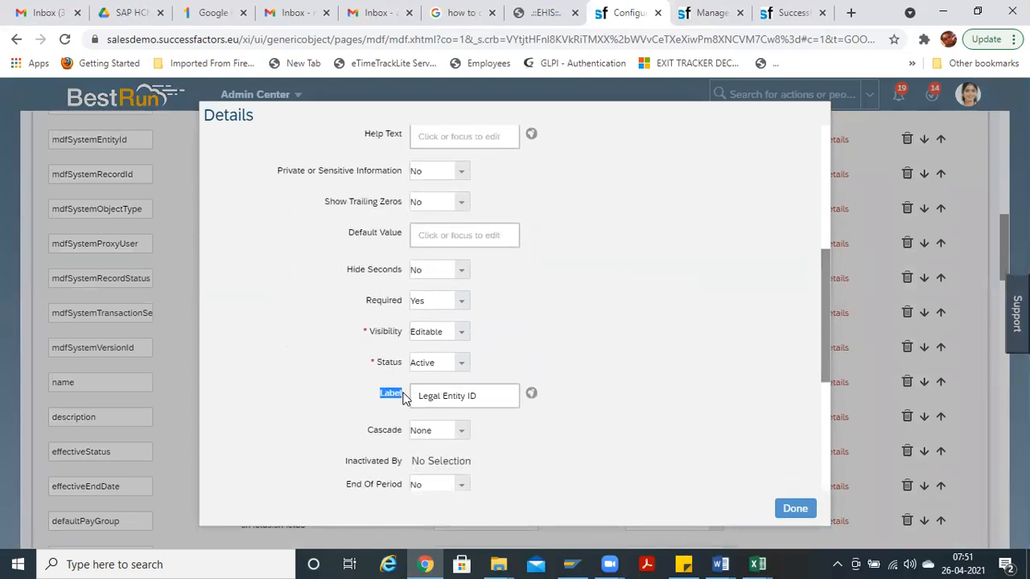
click(487, 395)
key(ctrl+a)
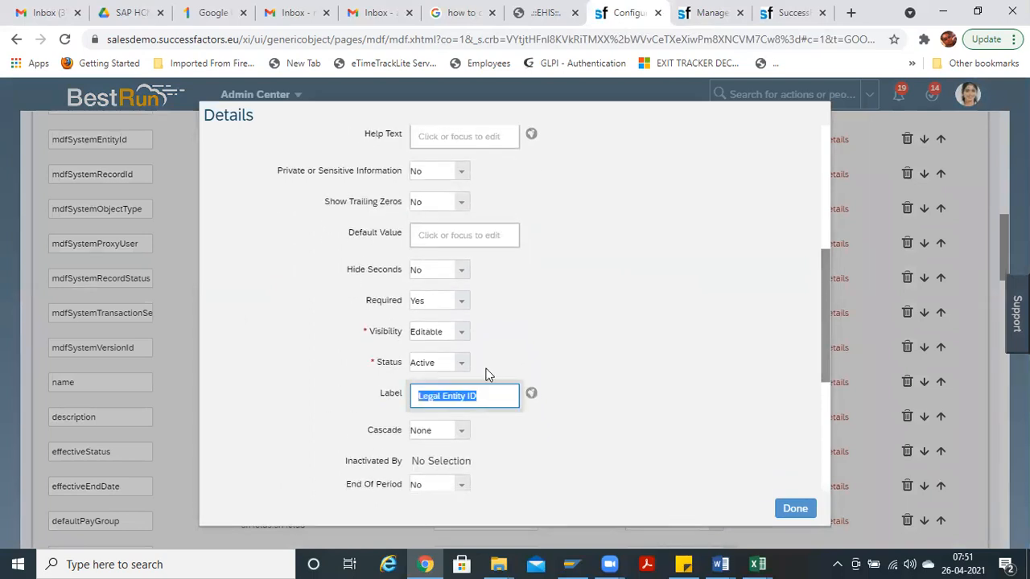
text(Company Code)
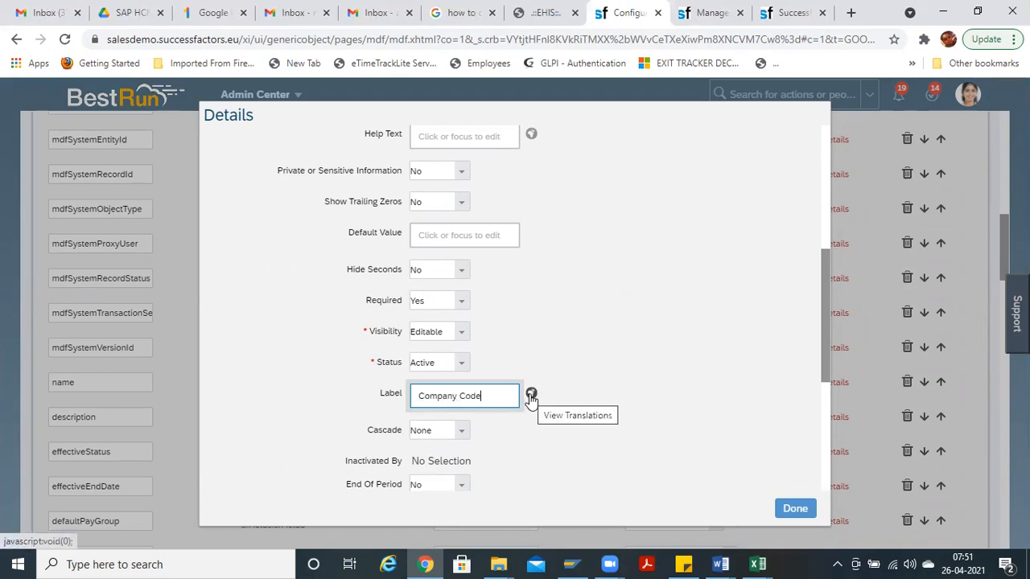
key(ctrl+a)
key(ctrl+c)
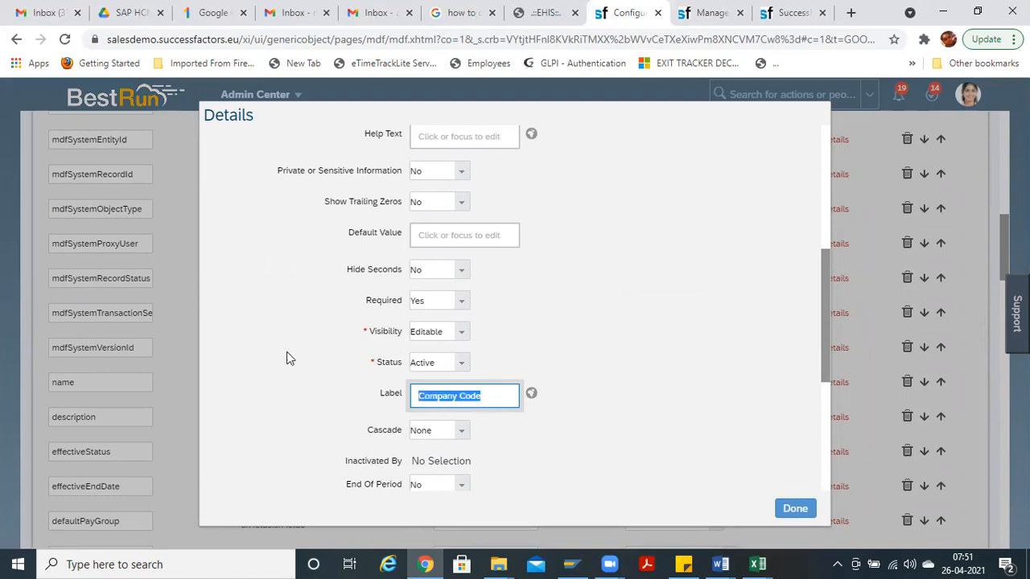
Step: Set the label's Default Value and English (United Kingdom) translations to Company Code, and save the Legal Entity object definition
click(531, 395)
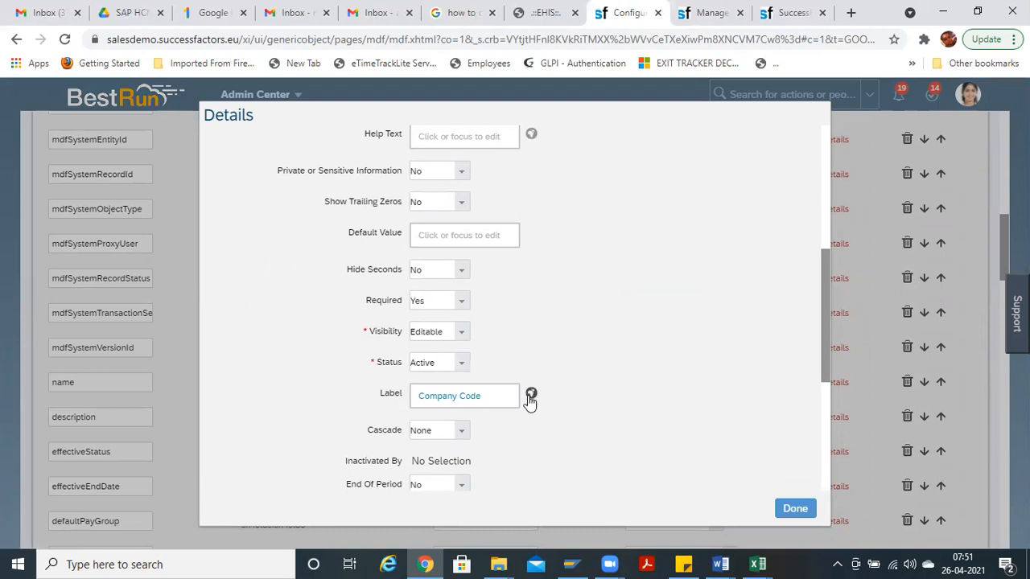
click(531, 396)
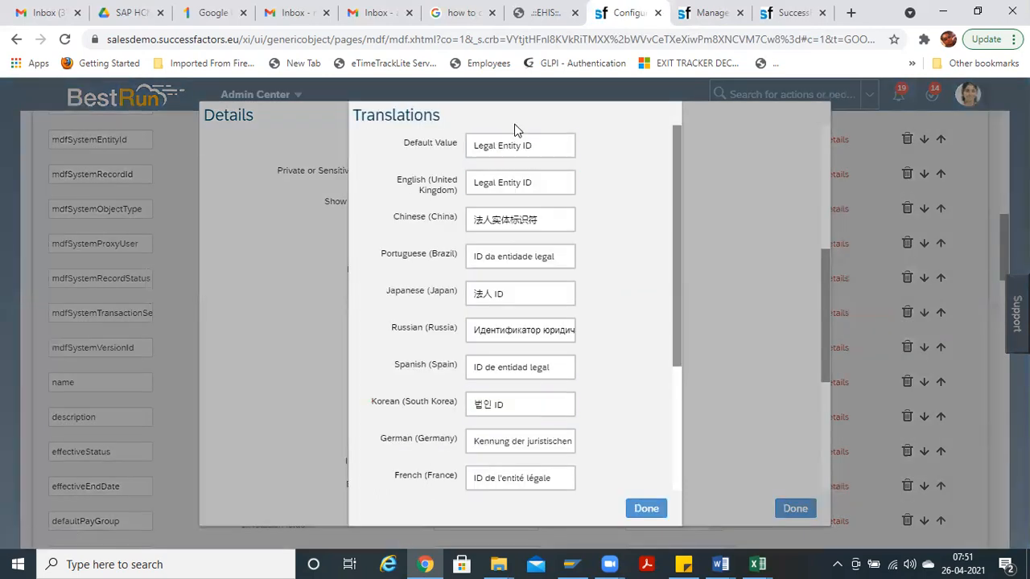
key(ctrl+v)
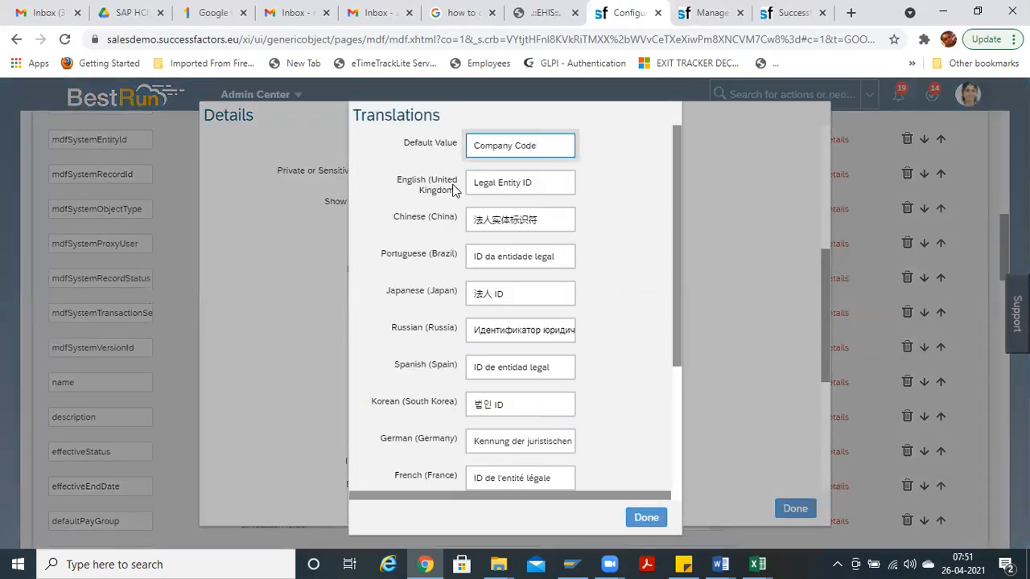
key(Tab)
key(ctrl+v)
click(656, 517)
click(793, 506)
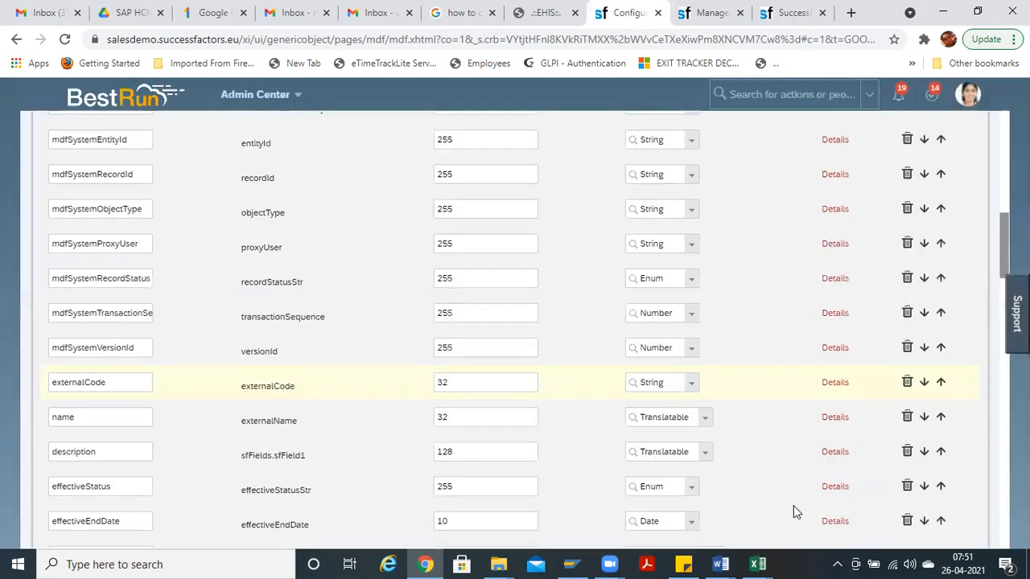
scroll(793, 505, down, 5)
scroll(793, 505, down, 10)
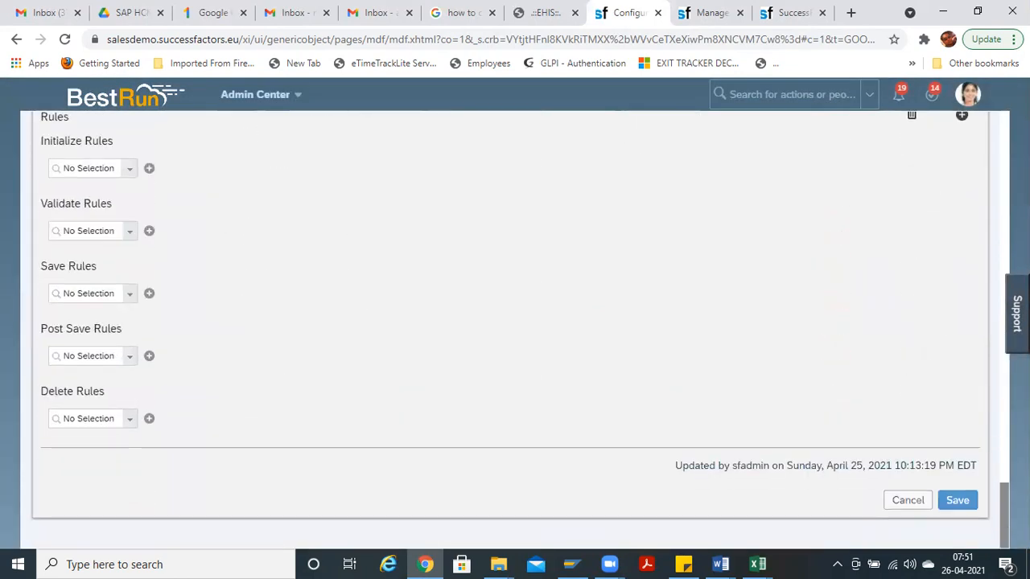
click(957, 500)
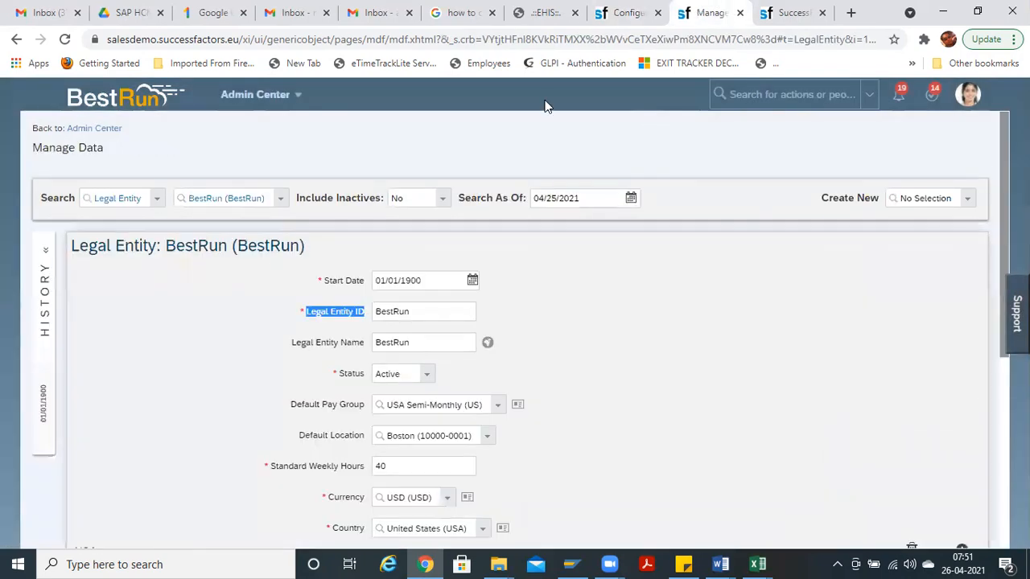
Step: Reload the BestRun legal entity record in Manage Data and highlight its Company Code label
click(349, 42)
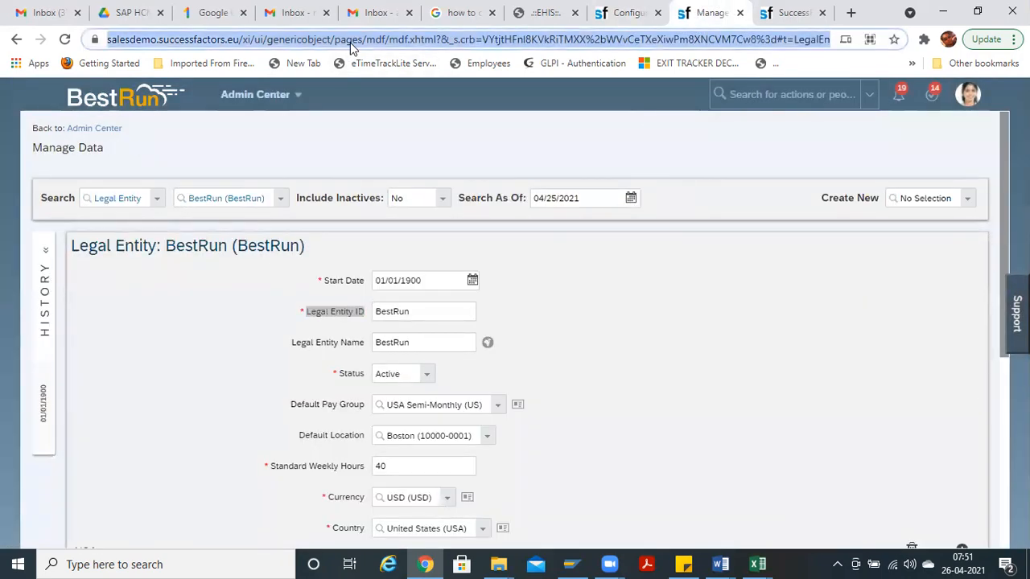
click(65, 39)
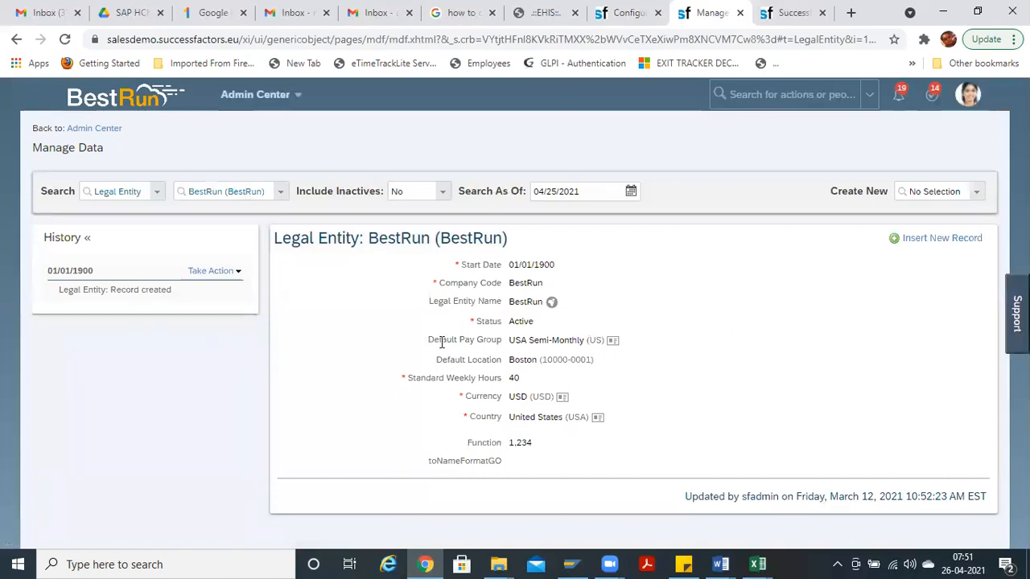
drag(440, 282, 507, 283)
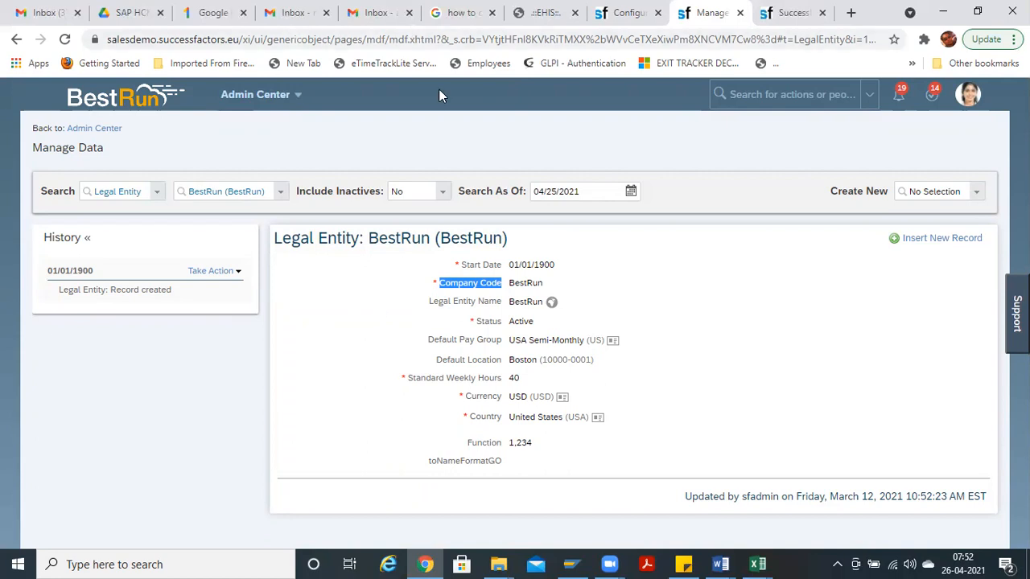
Step: Return to Configure Object Definitions and reopen the Legal Entity definition with Make Correction
click(626, 12)
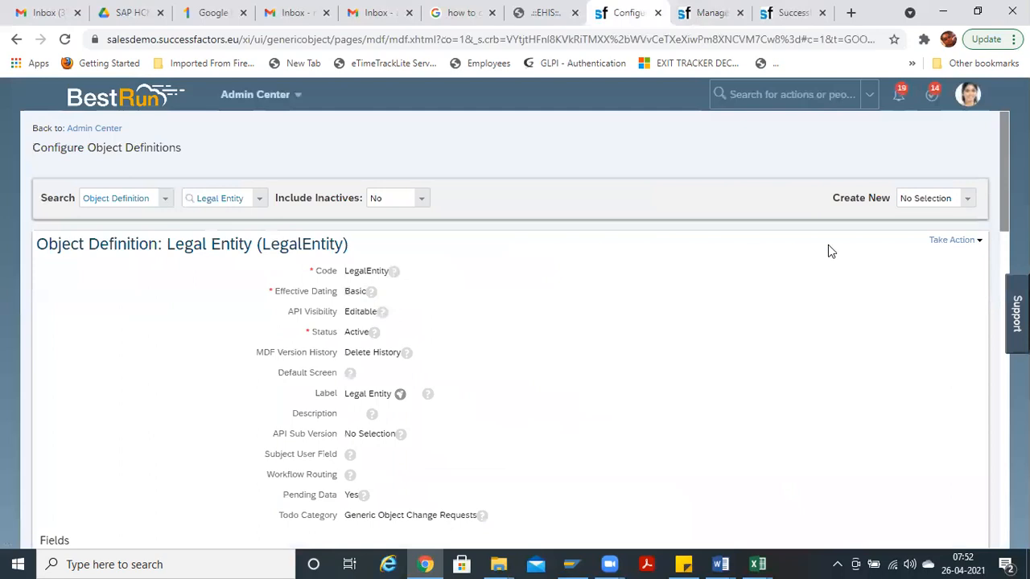
click(968, 241)
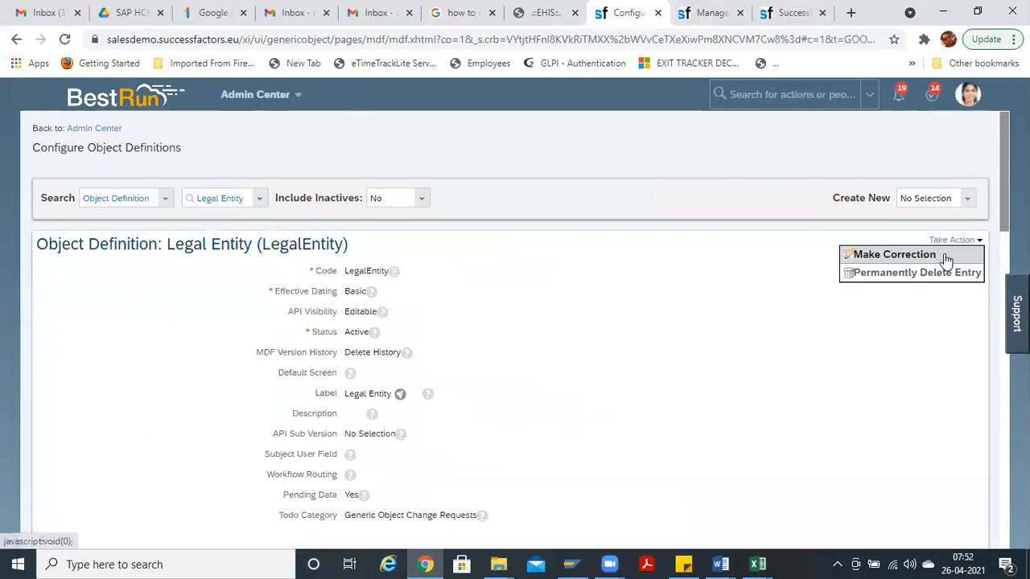
click(946, 258)
drag(1004, 149, 1004, 430)
scroll(349, 527, down, 3)
scroll(349, 527, up, 4)
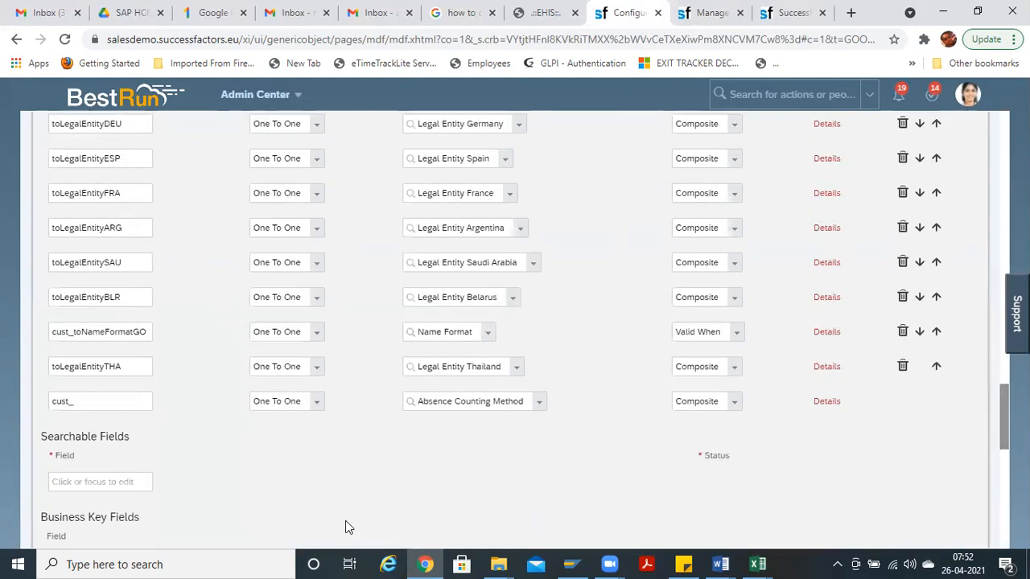
click(88, 400)
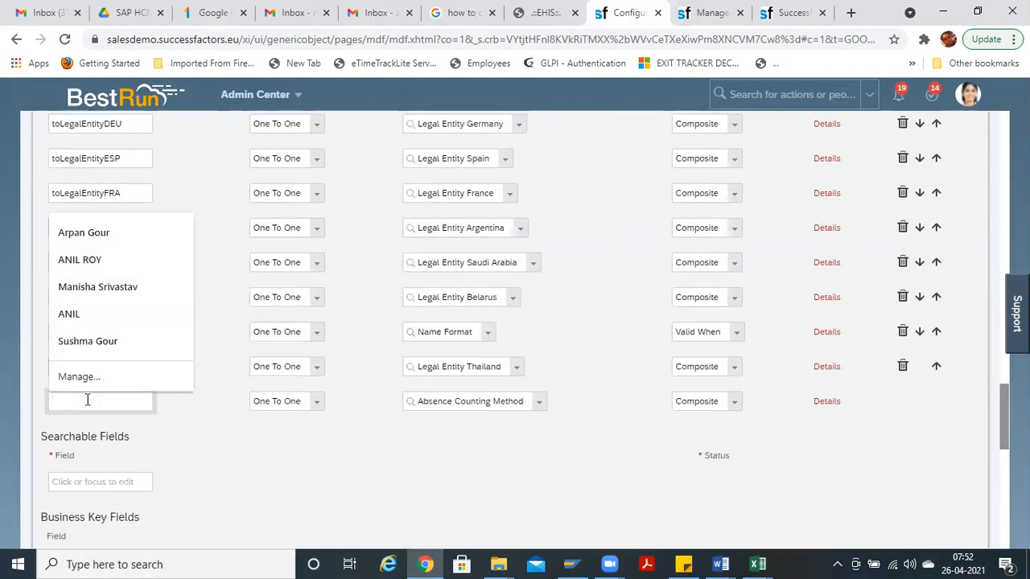
text(Fur)
text(tion)
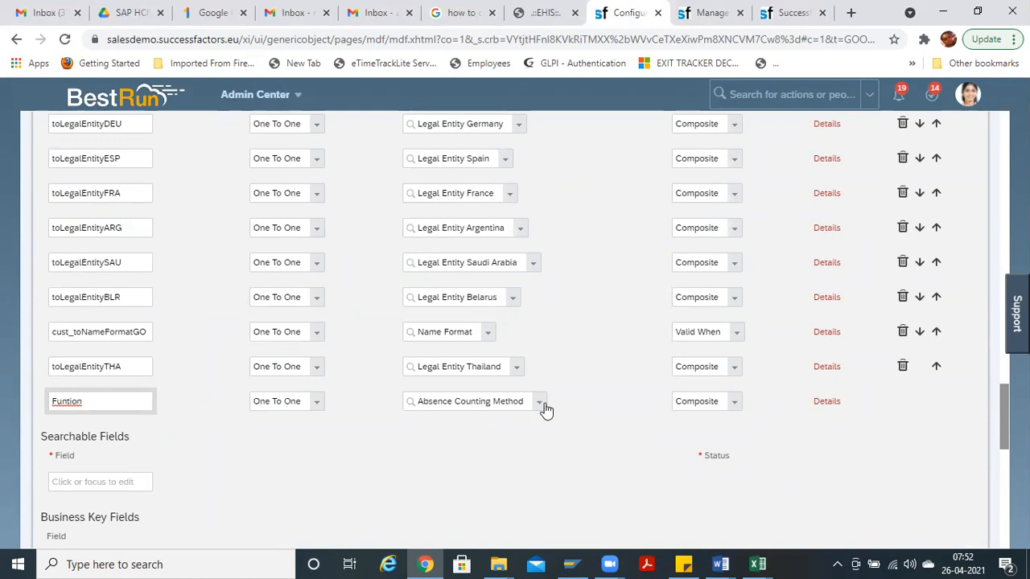
scroll(515, 322, up, 9)
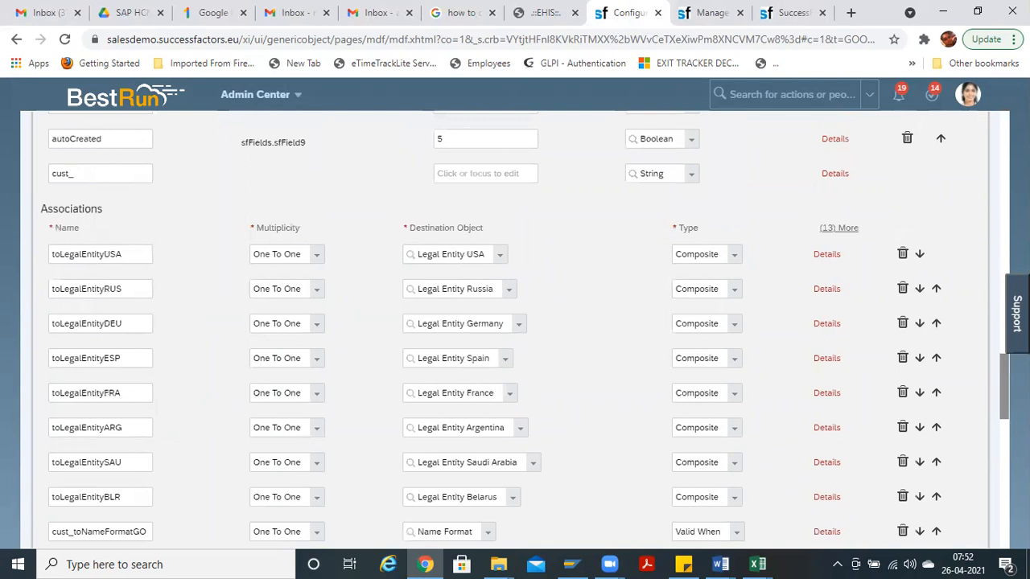
scroll(515, 321, down, 6)
scroll(257, 501, down, 2)
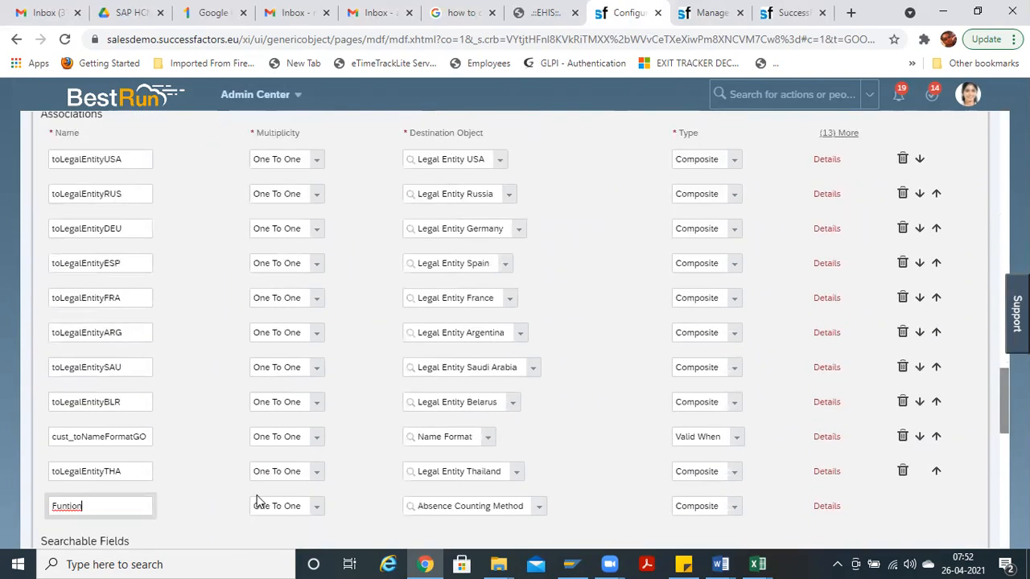
key(ctrl+a)
key(BackSpace)
Step: Add a new custom field named cust_Function after autoCreated in the Legal Entity fields, with a maximum length of 255
drag(1005, 384, 1004, 331)
click(107, 433)
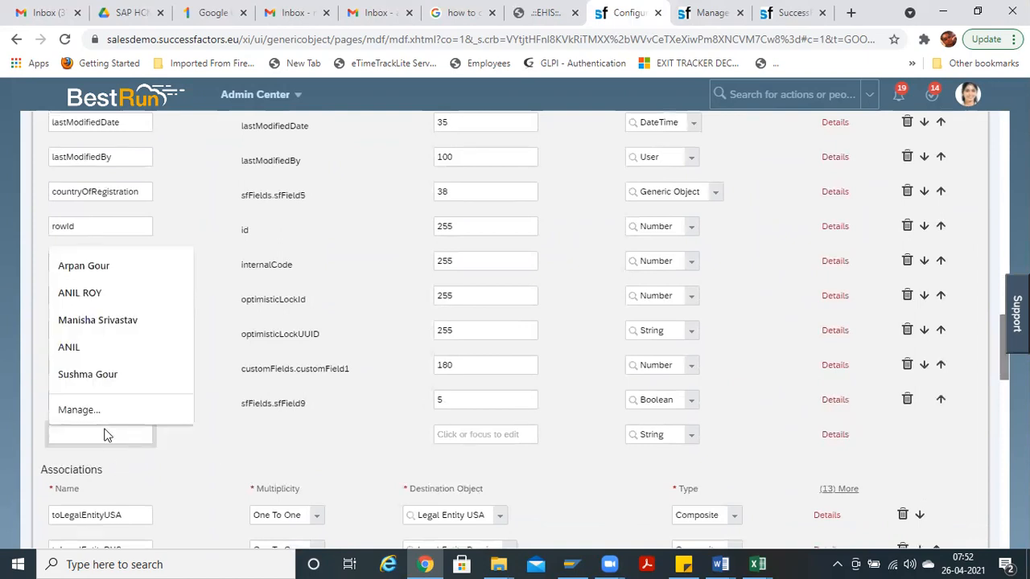
text(Fu)
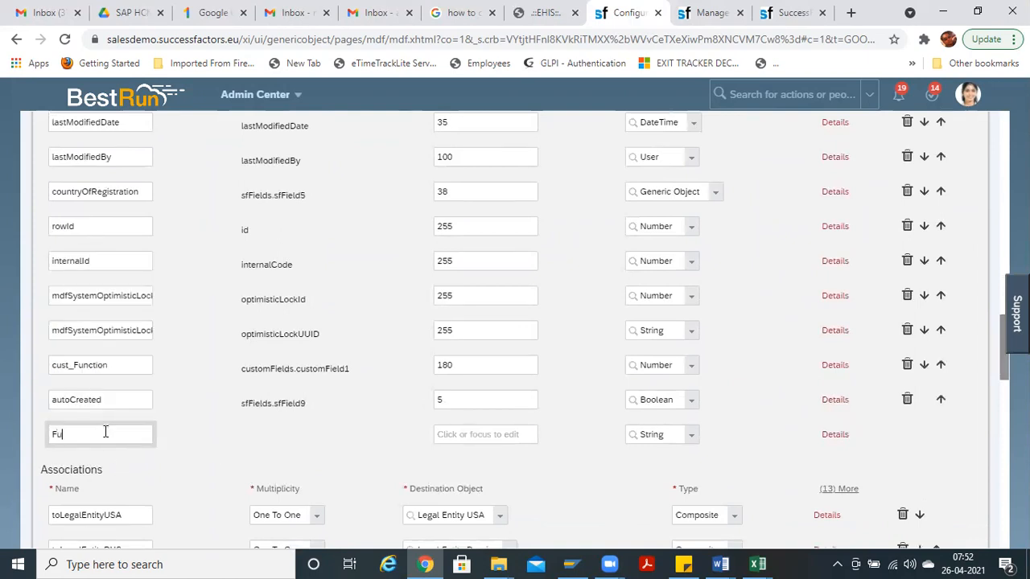
text(nction)
click(504, 432)
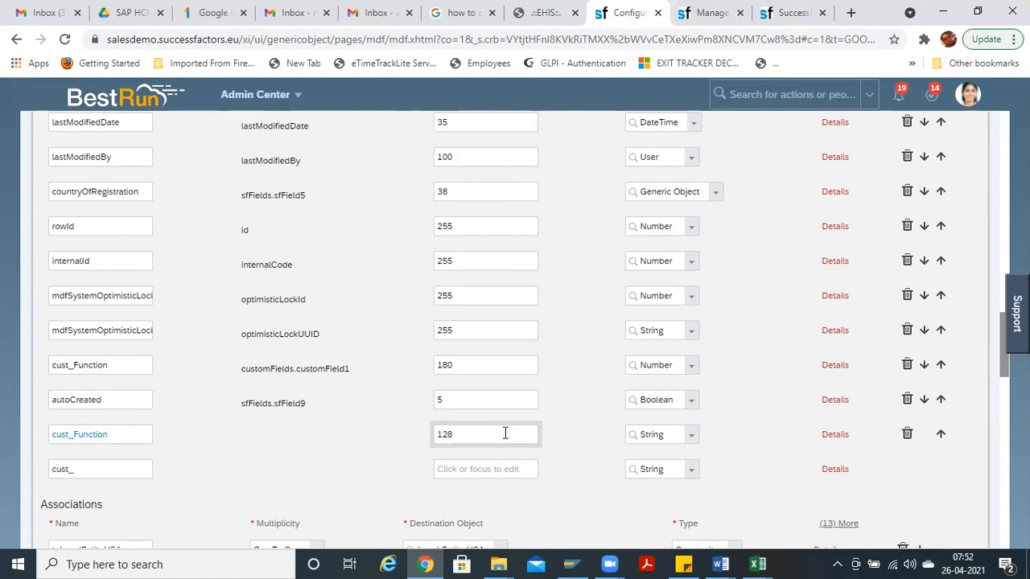
double_click(501, 435)
key(BackSpace)
drag(473, 439, 416, 438)
click(458, 436)
Step: Review the available data types for the new cust_Function field and select String
click(690, 439)
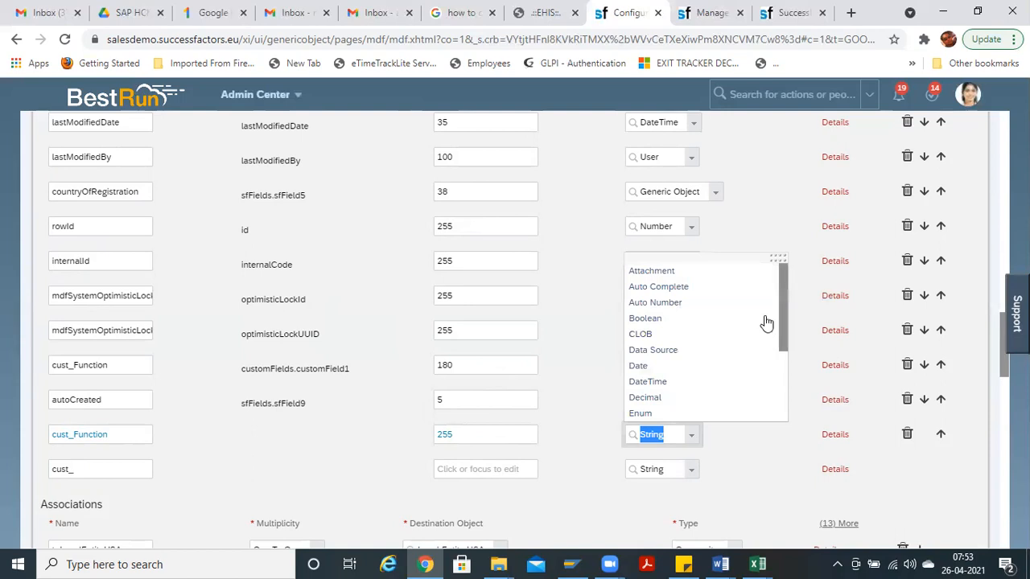
drag(781, 326, 783, 391)
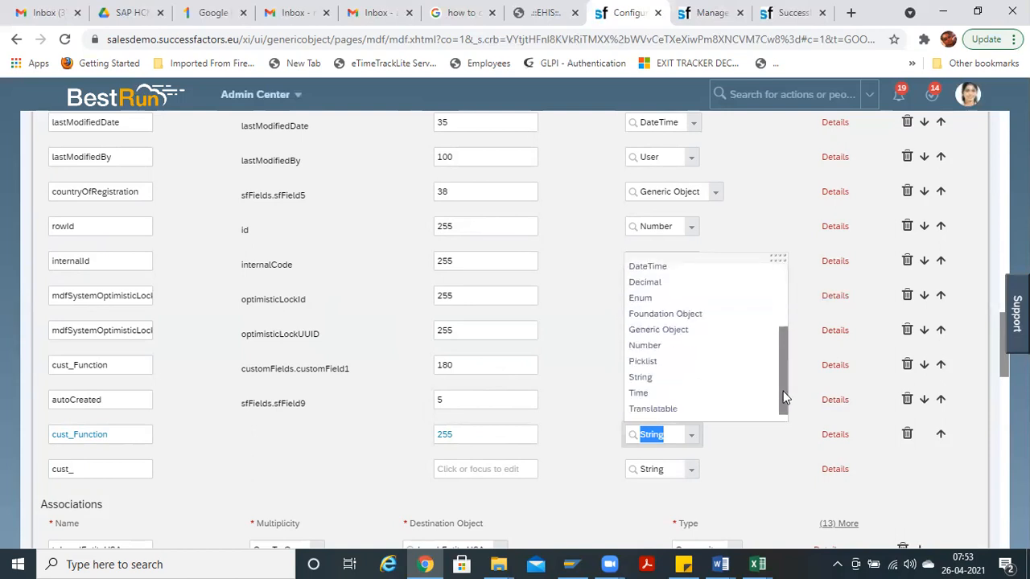
click(671, 375)
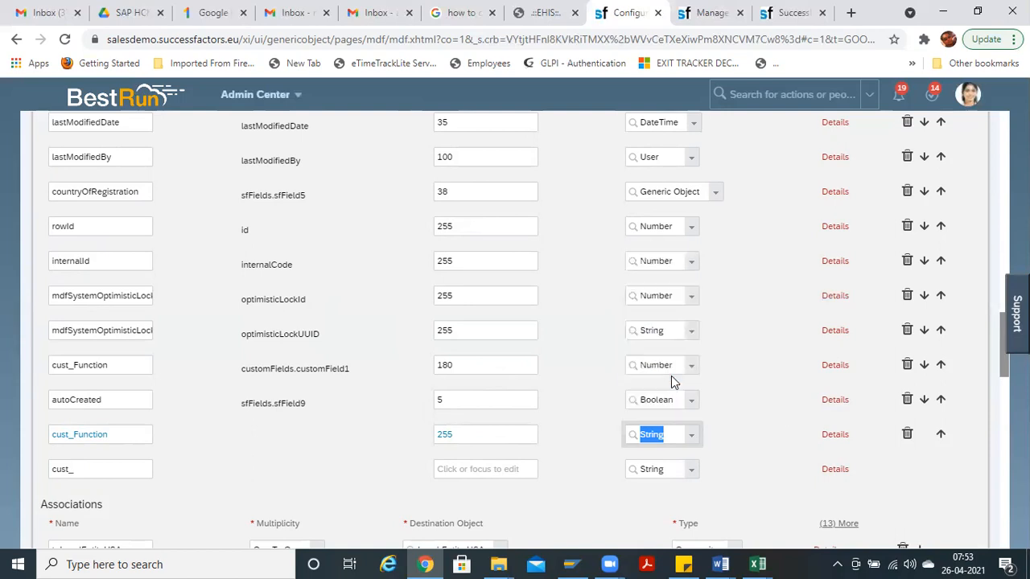
click(690, 438)
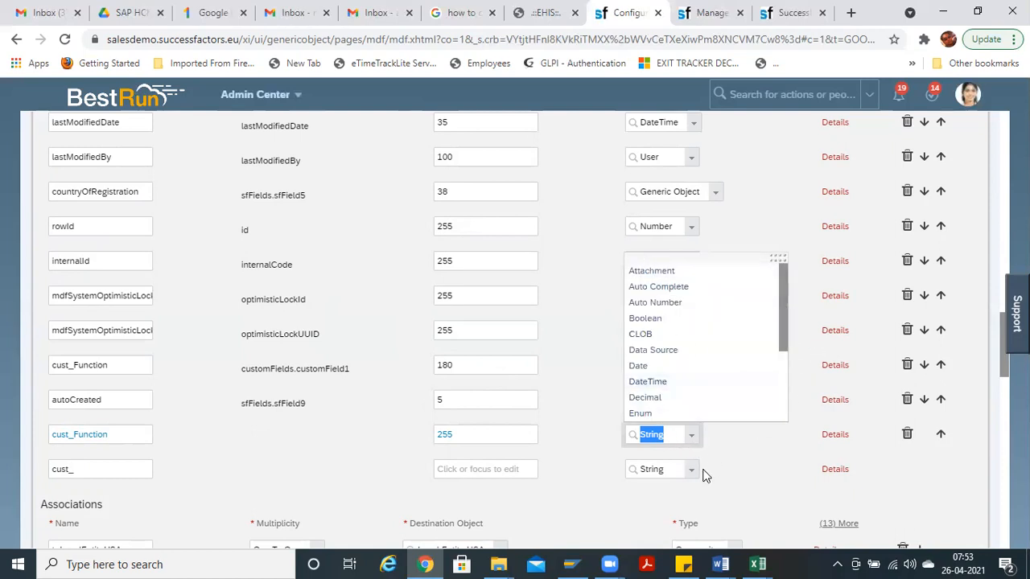
click(704, 435)
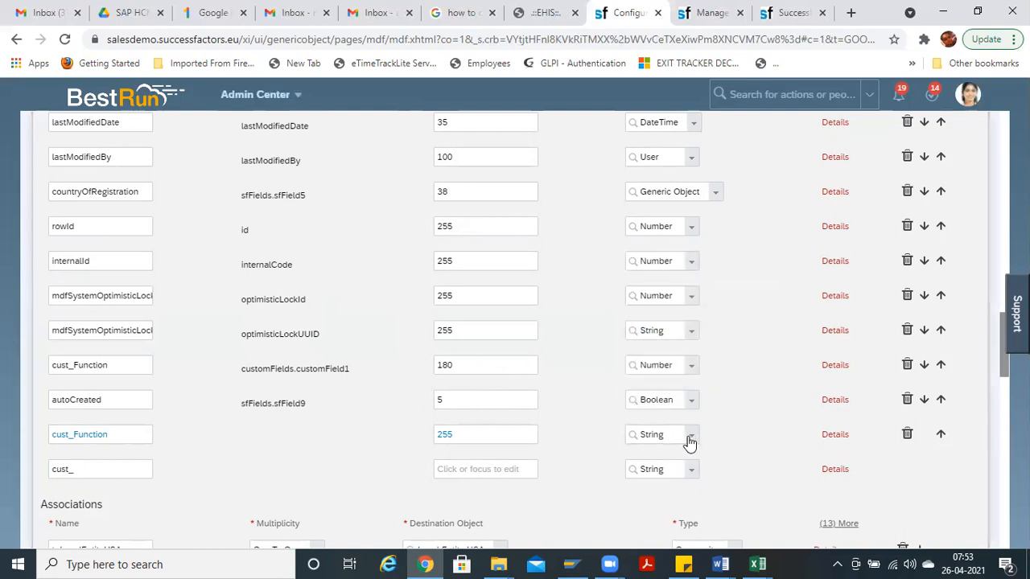
Step: Open the details of the new cust_Function field and set its default value to Function
click(833, 435)
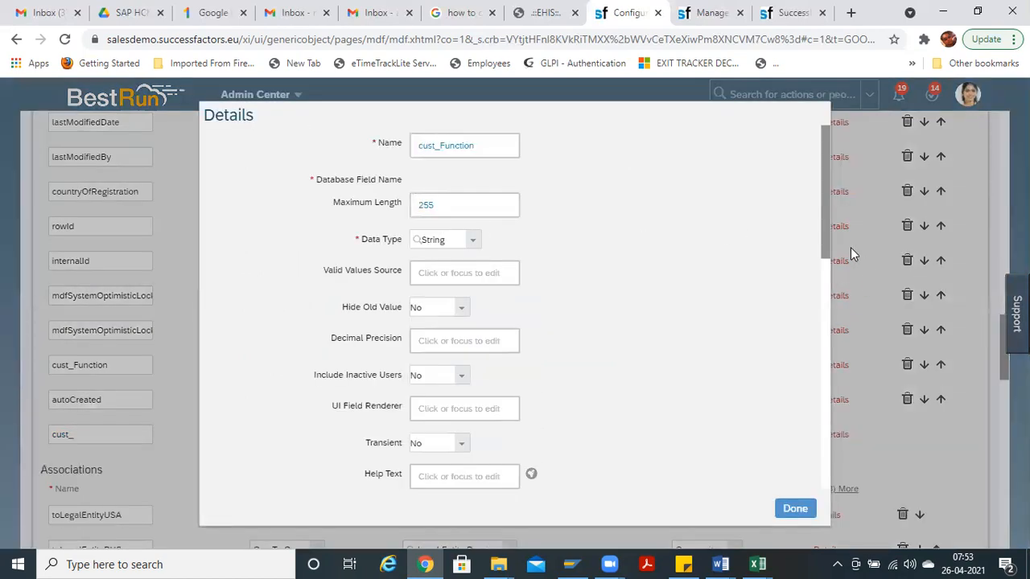
drag(821, 227, 832, 344)
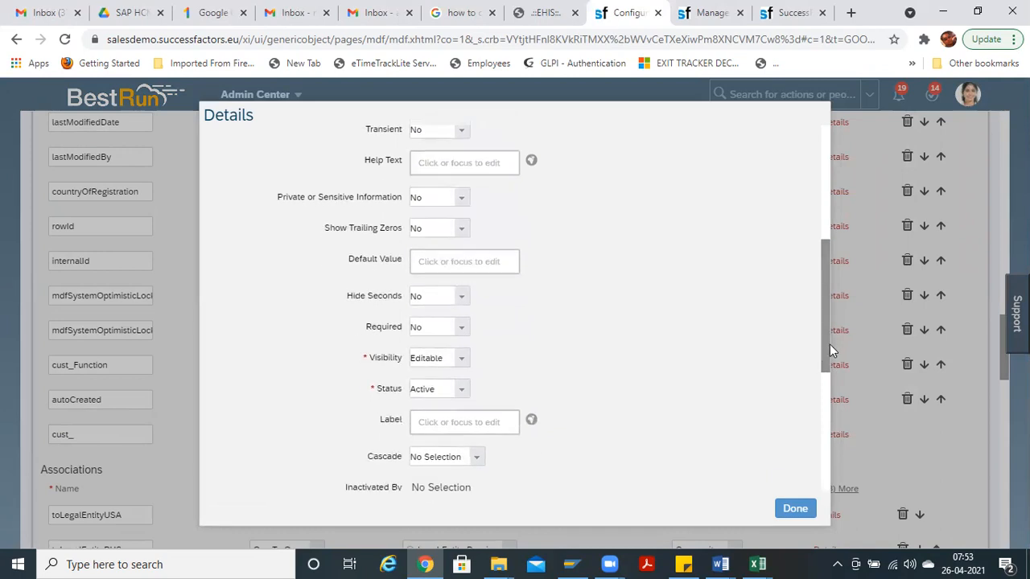
click(479, 259)
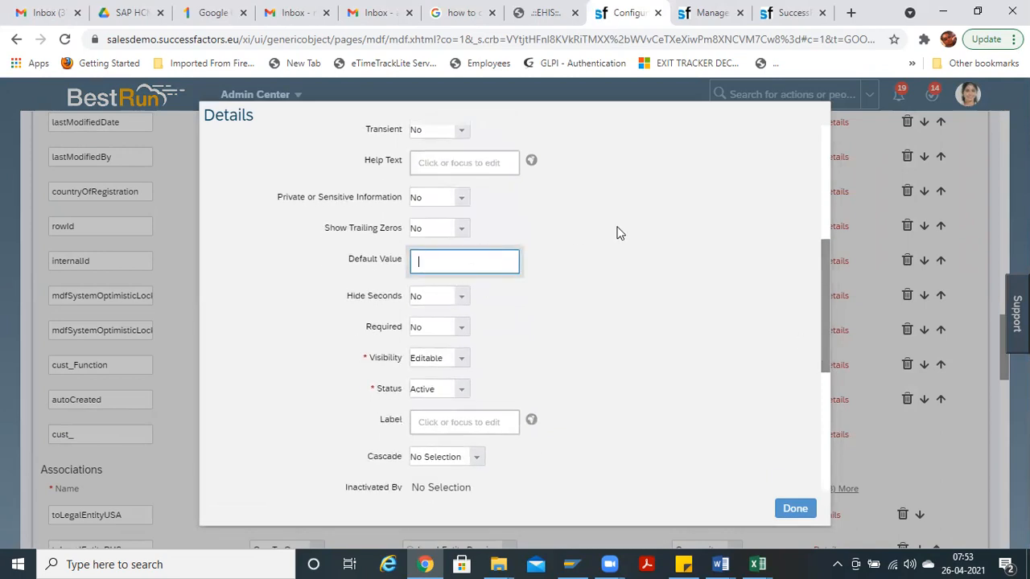
text(Function)
Step: Review the Required and Visibility options of the new field, leaving Required at No and Visibility at Editable
click(465, 333)
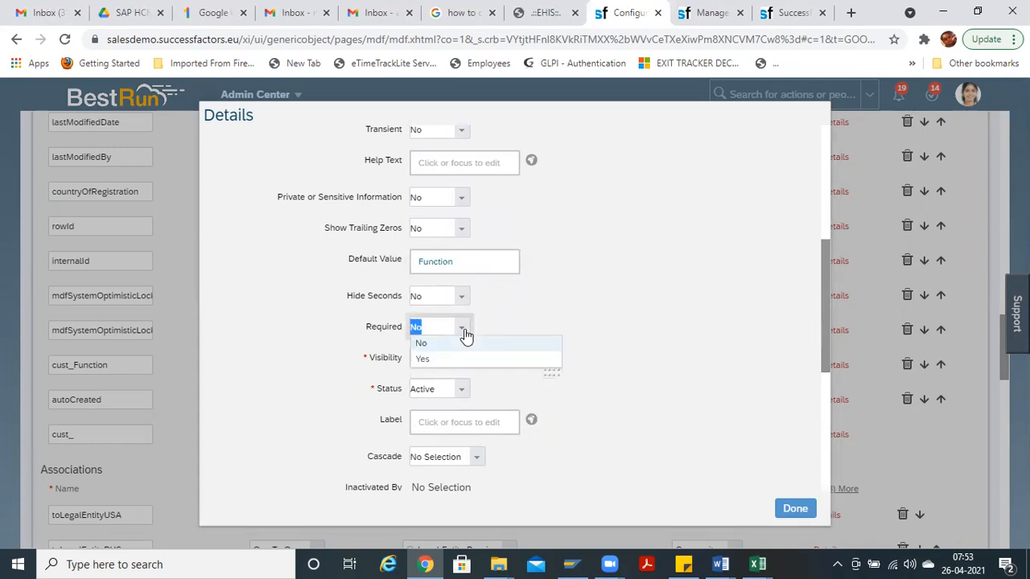
click(582, 282)
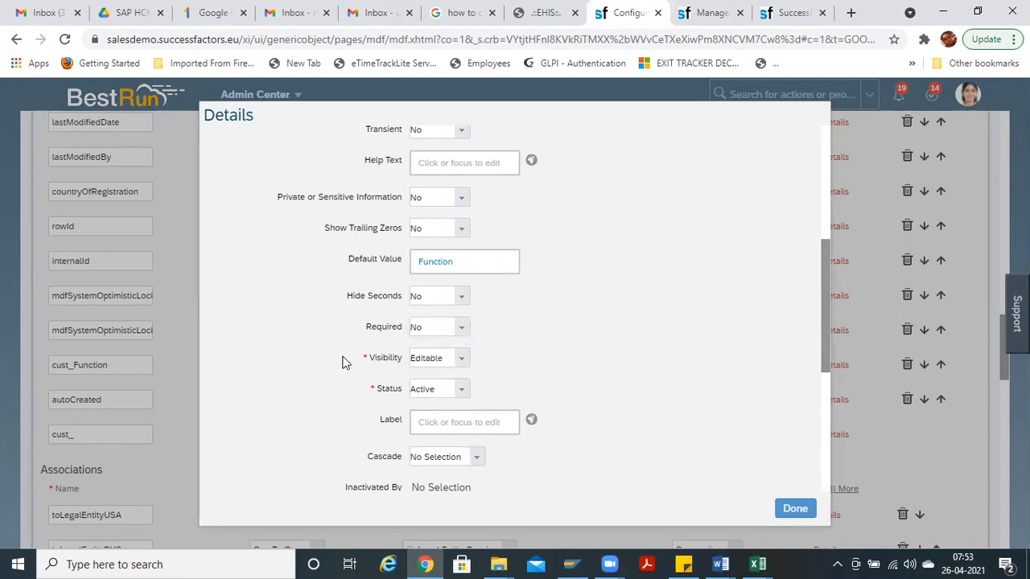
click(463, 364)
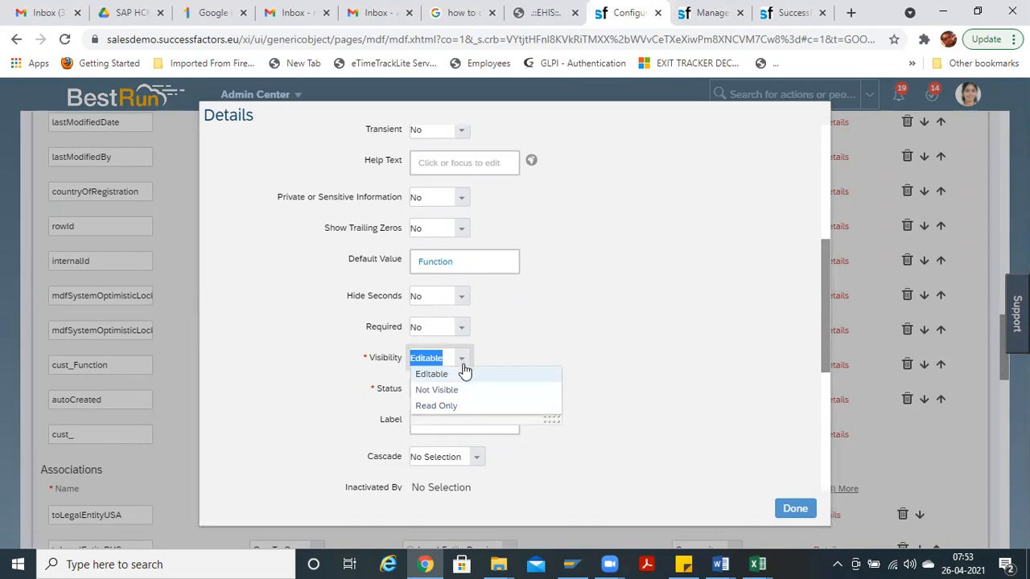
click(464, 365)
click(464, 366)
click(464, 371)
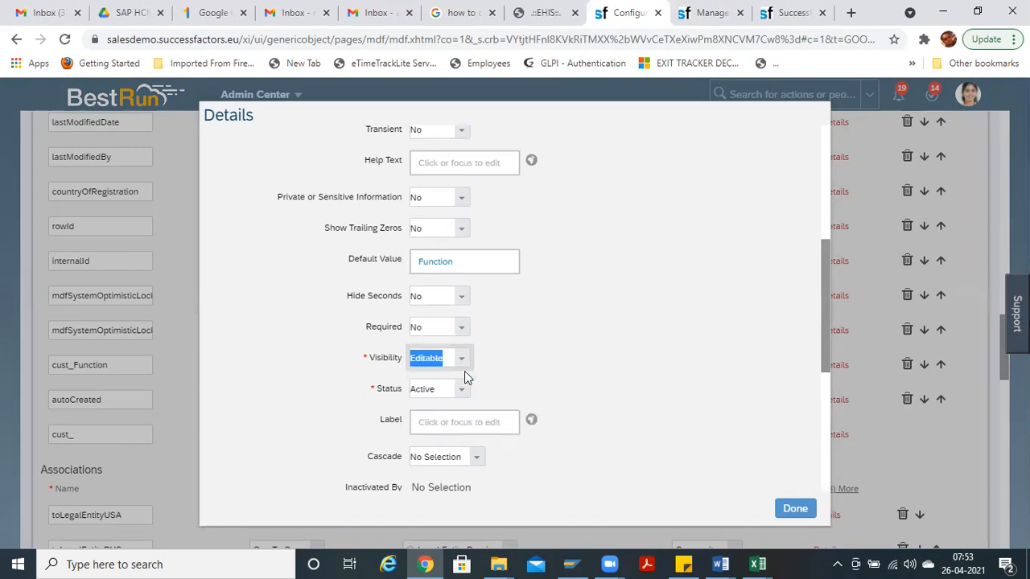
Step: Copy the new field's default value into its Label so the label reads Function
drag(827, 314, 831, 356)
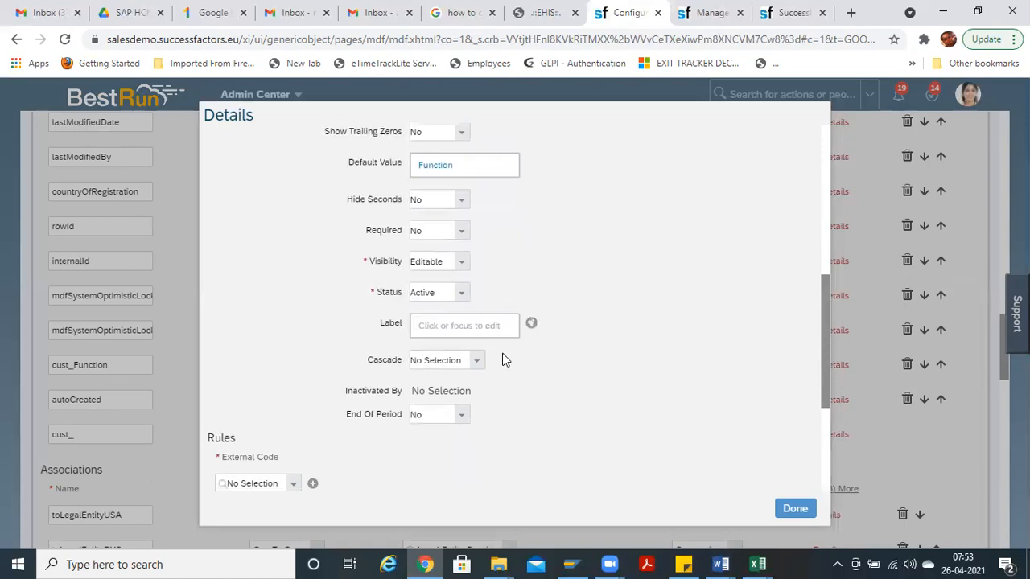
double_click(420, 153)
key(ctrl+c)
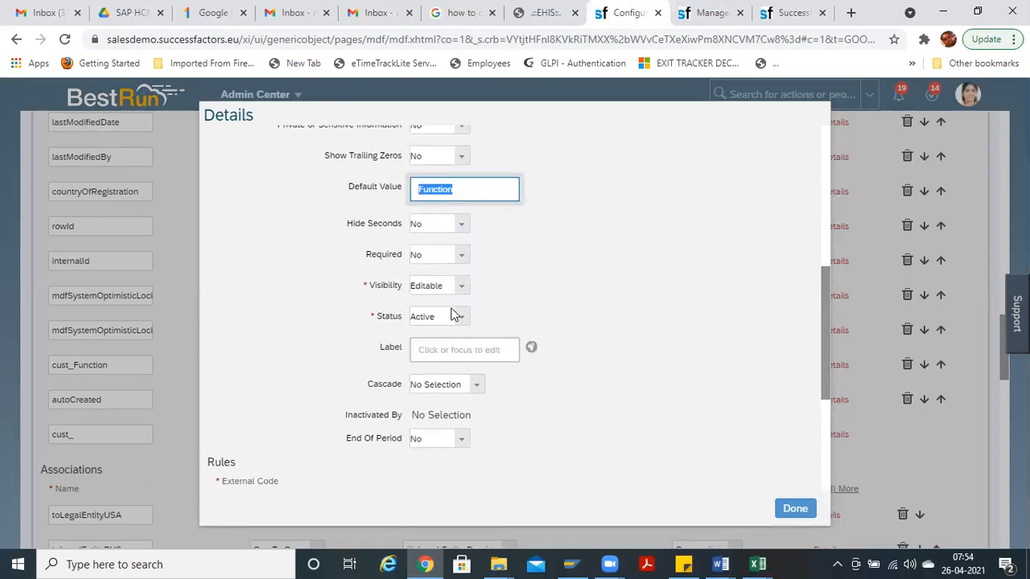
click(457, 348)
key(ctrl+v)
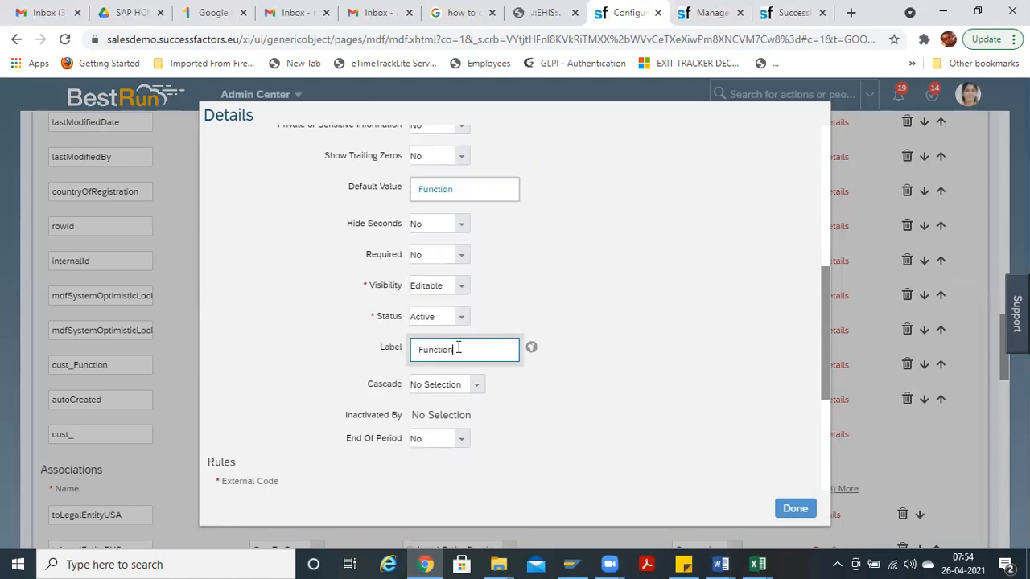
Step: Enter Function as the Default Value and English (United Kingdom) translations of the new field's label
click(532, 348)
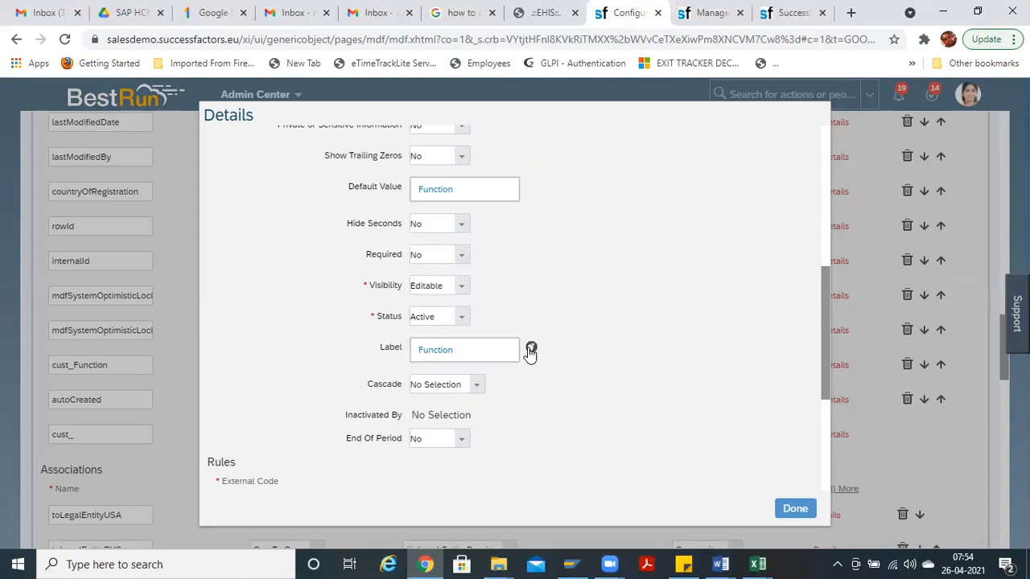
click(532, 350)
click(510, 143)
key(ctrl+v)
key(Tab)
key(ctrl+v)
click(659, 519)
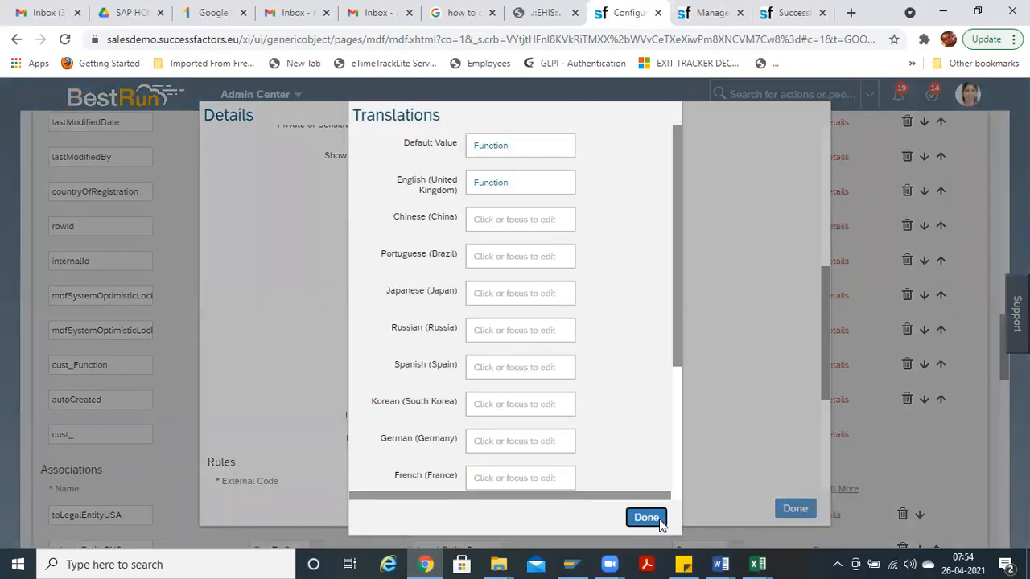
Step: Set the new field's help text to "Required Functions only" and close its details
drag(827, 366, 836, 277)
click(470, 329)
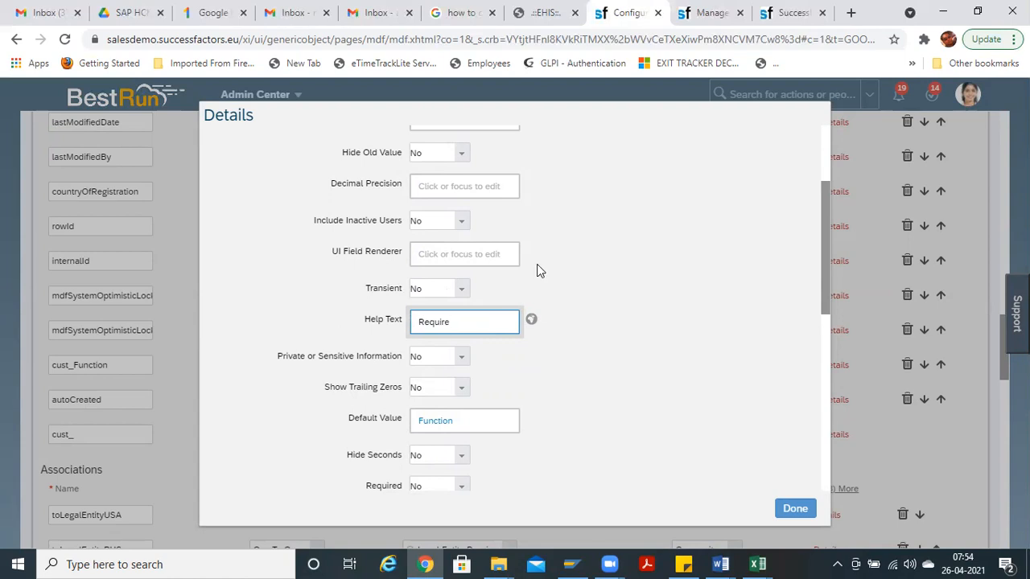
text(d Functyions)
key(BackSpace)
key(BackSpace)
key(BackSpace)
key(BackSpace)
key(BackSpace)
text(ions only)
click(796, 510)
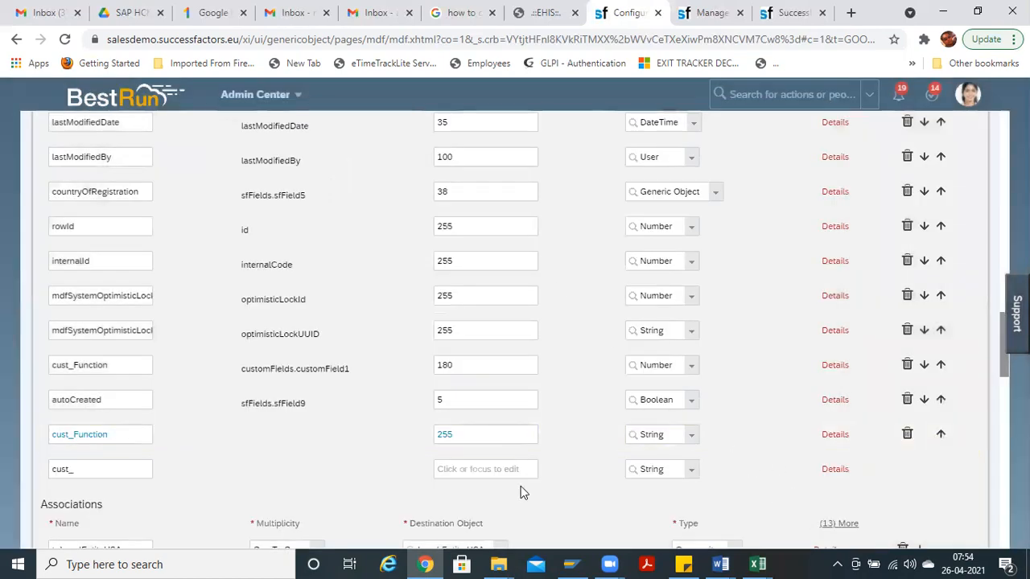
Step: Try to save the Legal Entity object definition with the added cust_Function field
scroll(564, 527, down, 2)
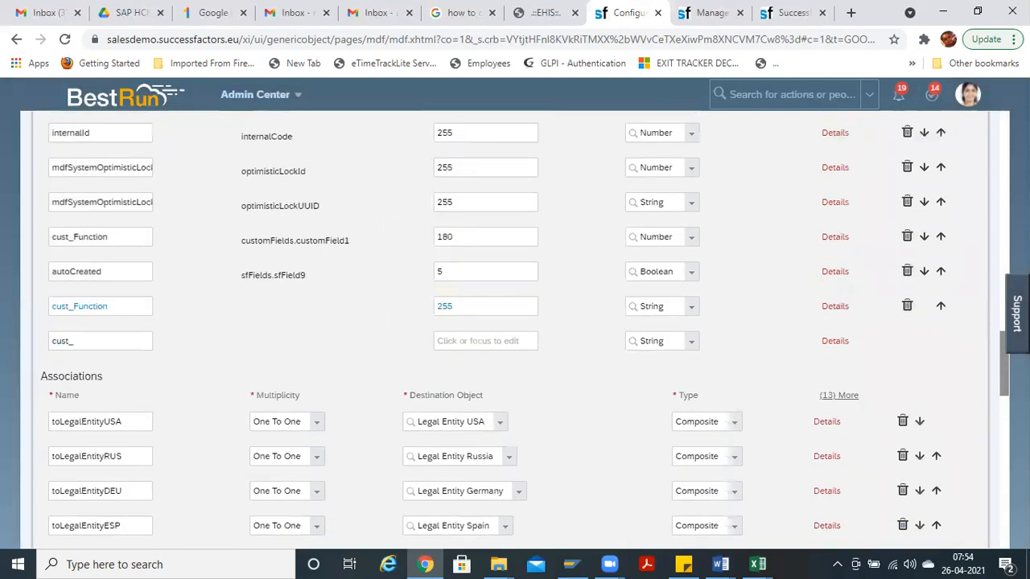
scroll(524, 330, down, 7)
scroll(525, 330, up, 8)
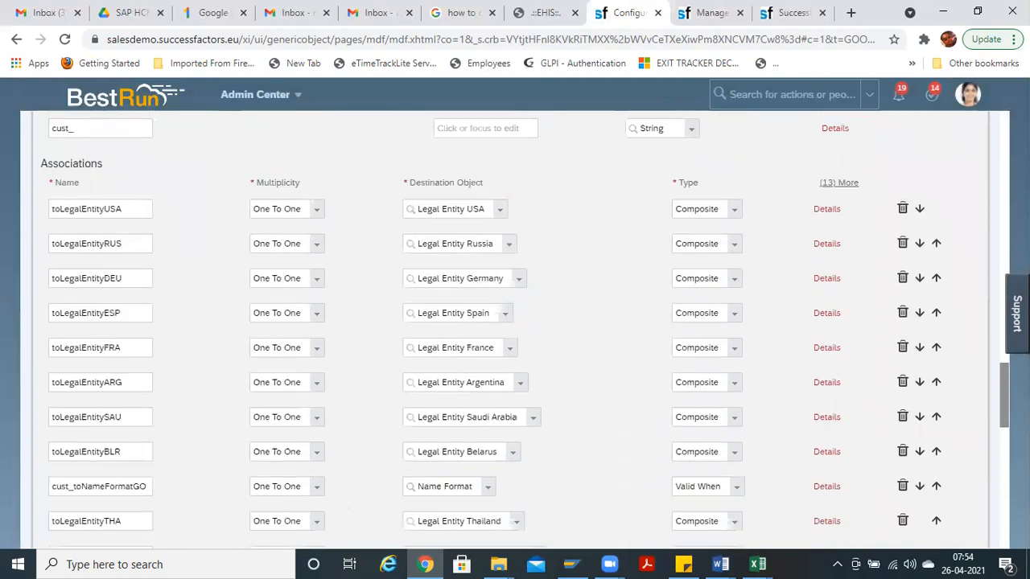
scroll(515, 322, down, 10)
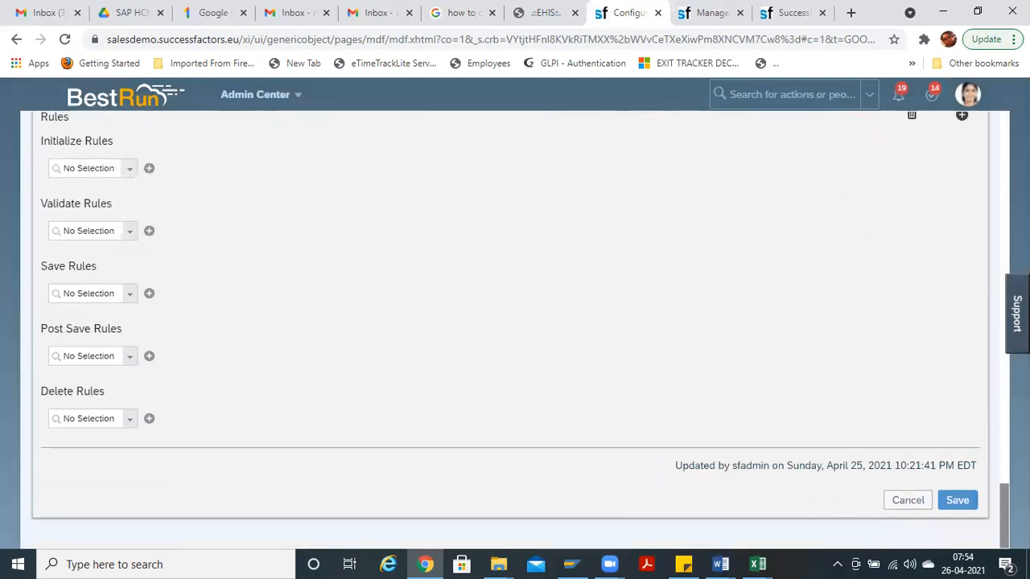
click(958, 501)
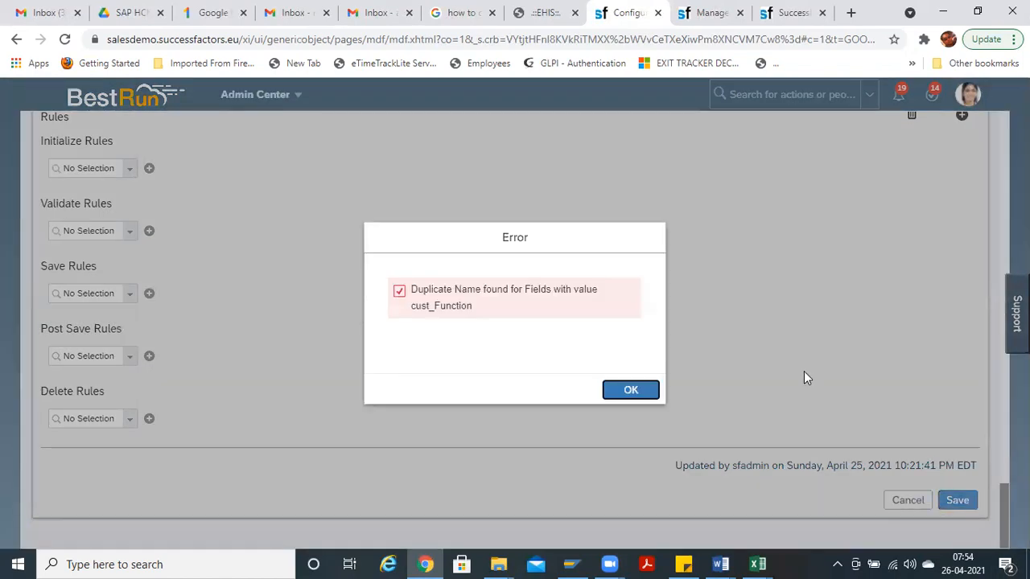
click(626, 392)
Step: Rename the newly added cust_Function field below autoCreated to Objective
scroll(1000, 521, up, 10)
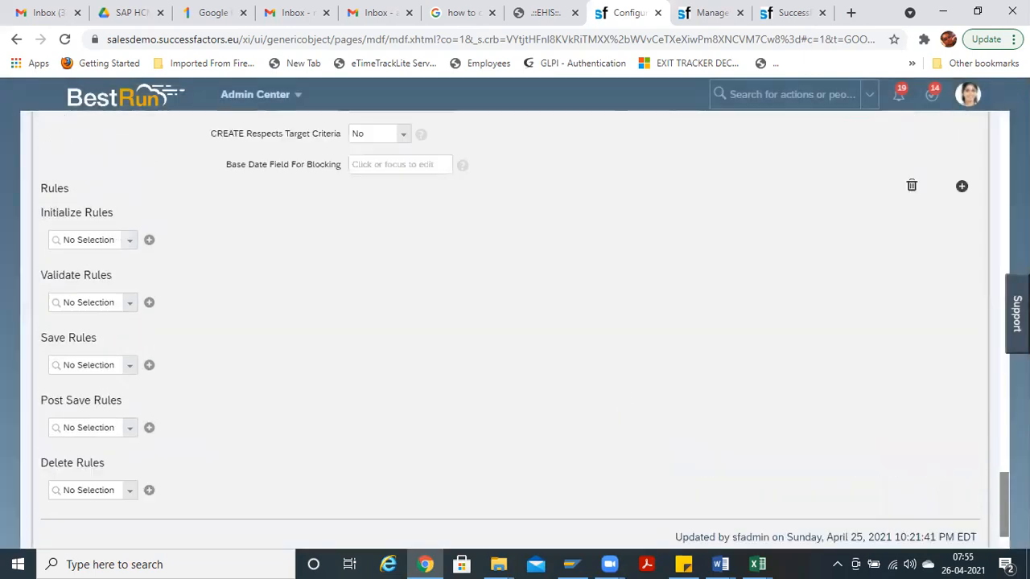
scroll(523, 326, up, 5)
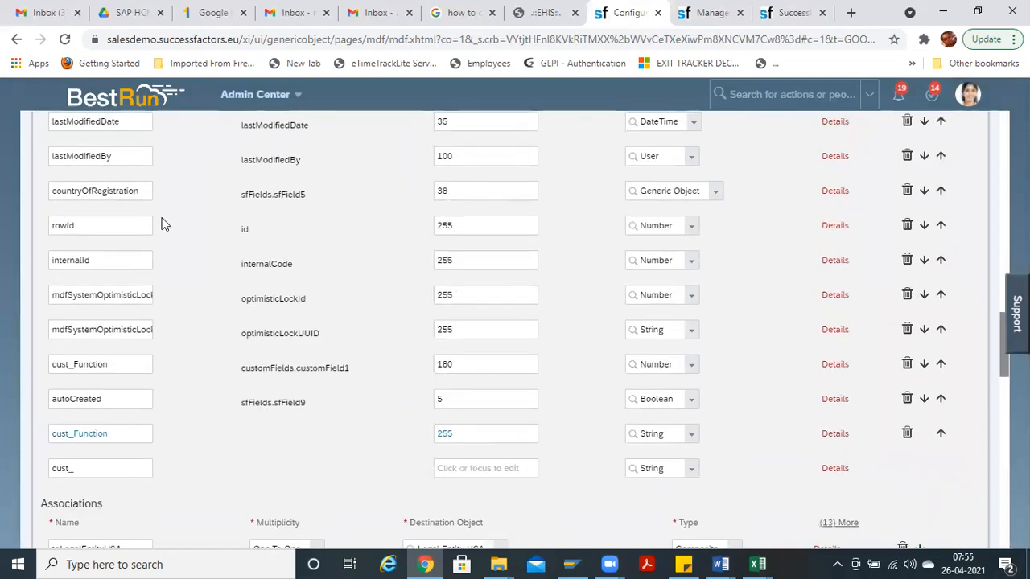
click(124, 434)
drag(123, 435, 0, 430)
text(Objective)
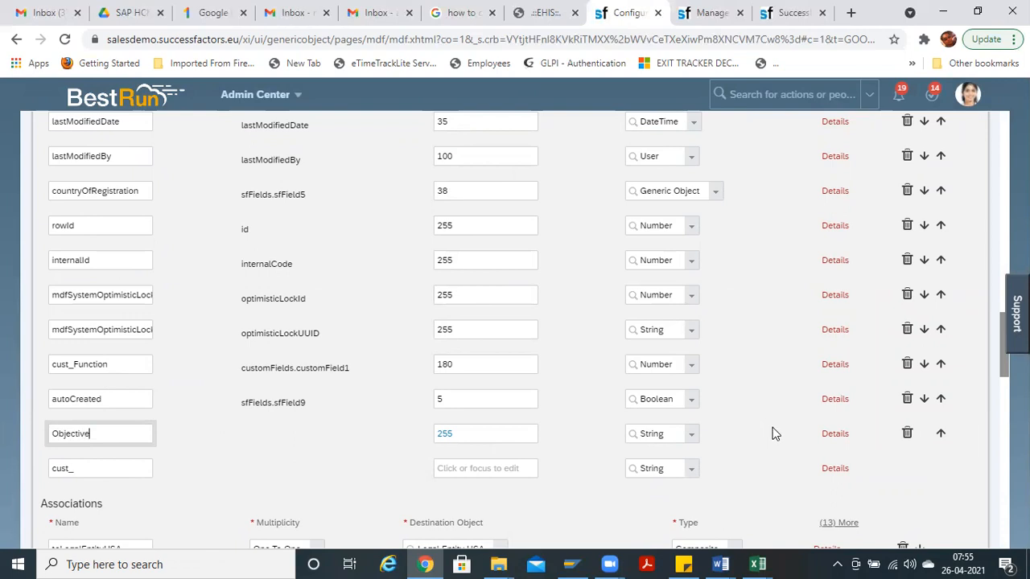
Step: Open the details of the cust_Objective field, replace its help text with Objective and copy that text
click(834, 432)
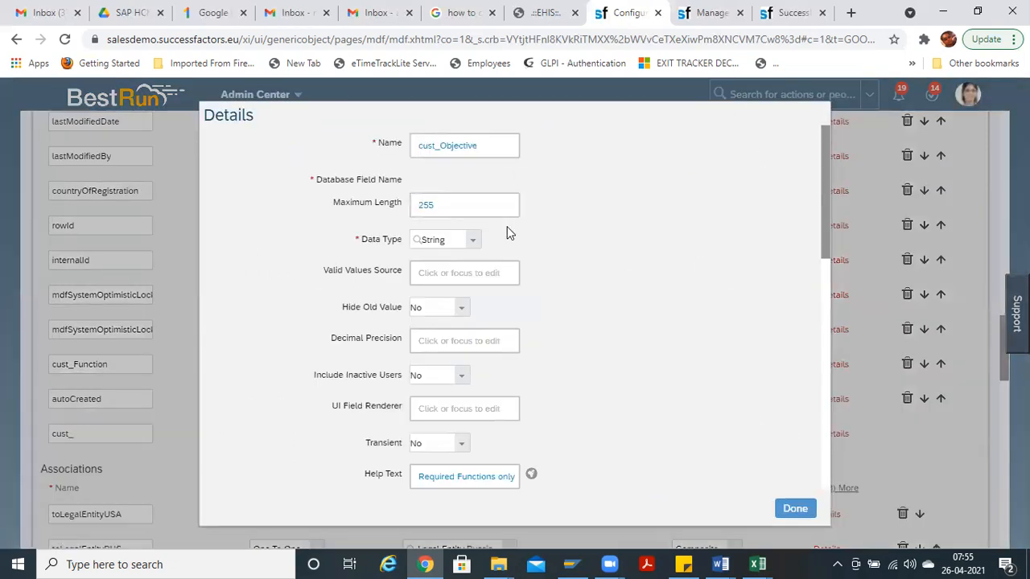
drag(823, 215, 828, 284)
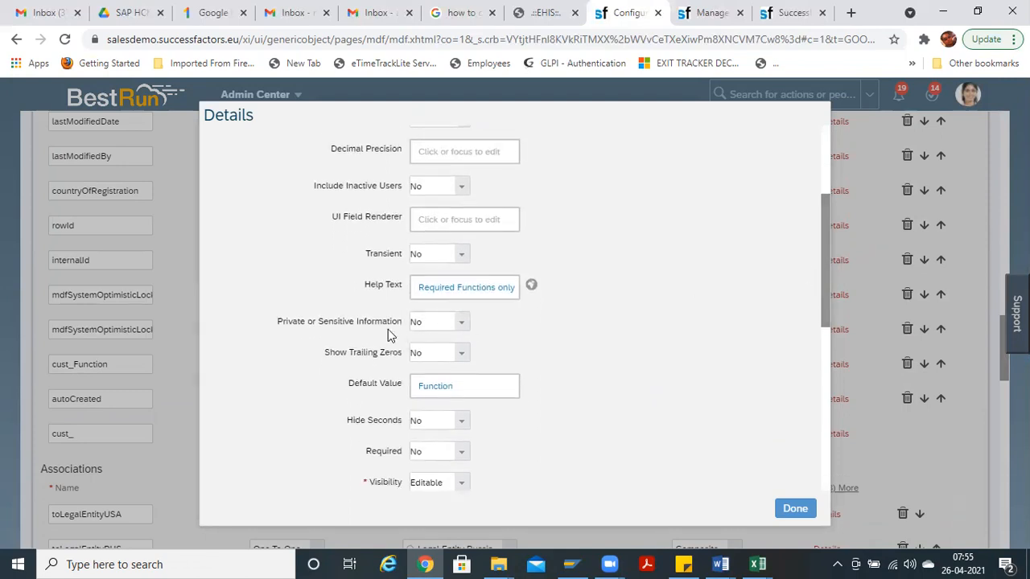
drag(419, 287, 680, 265)
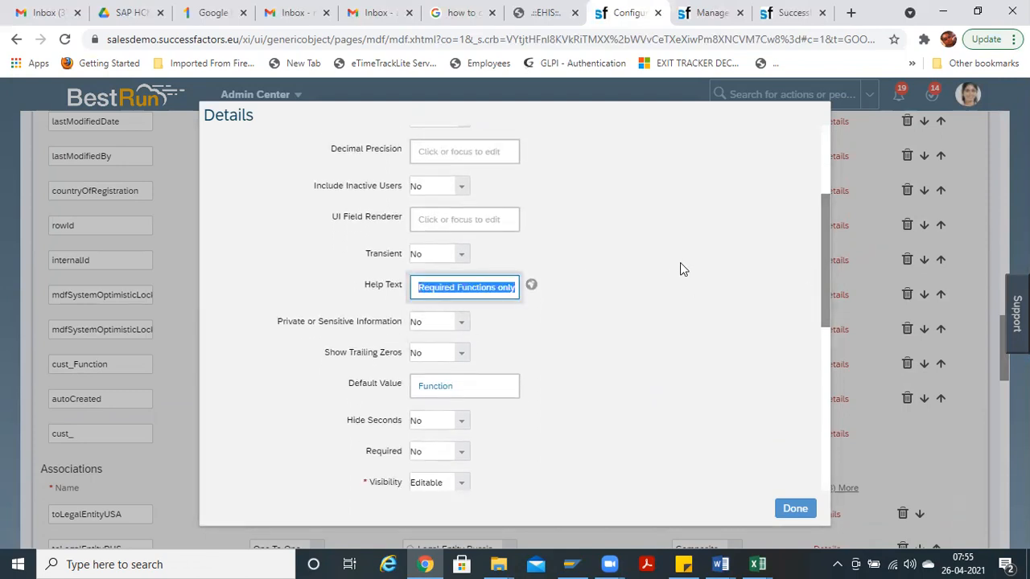
text(C)
text(bjec)
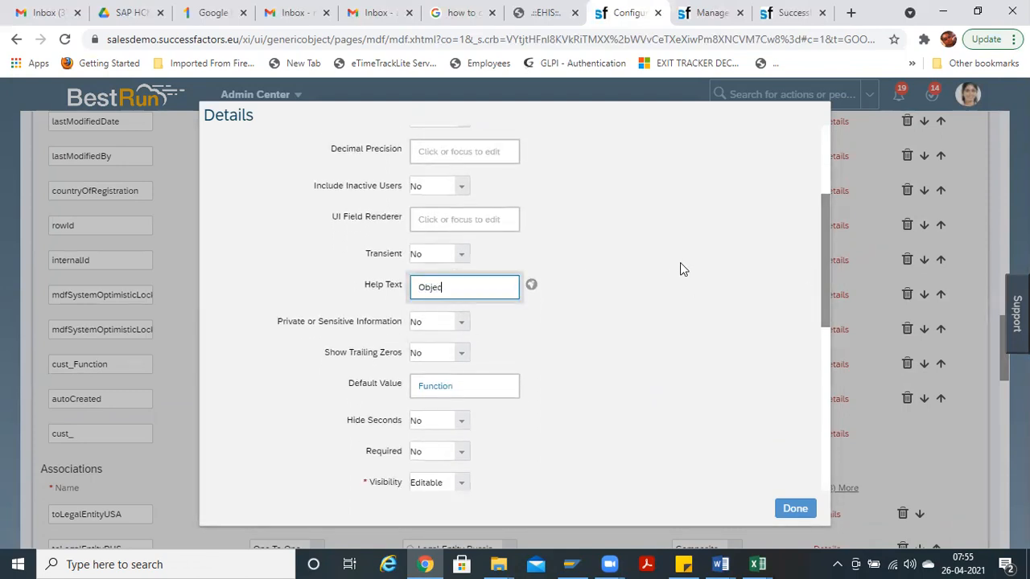
key(ctrl+a)
key(ctrl+c)
key(Right)
Step: Enter Objective as the Default Value and English (United Kingdom) translations of the help text
click(532, 289)
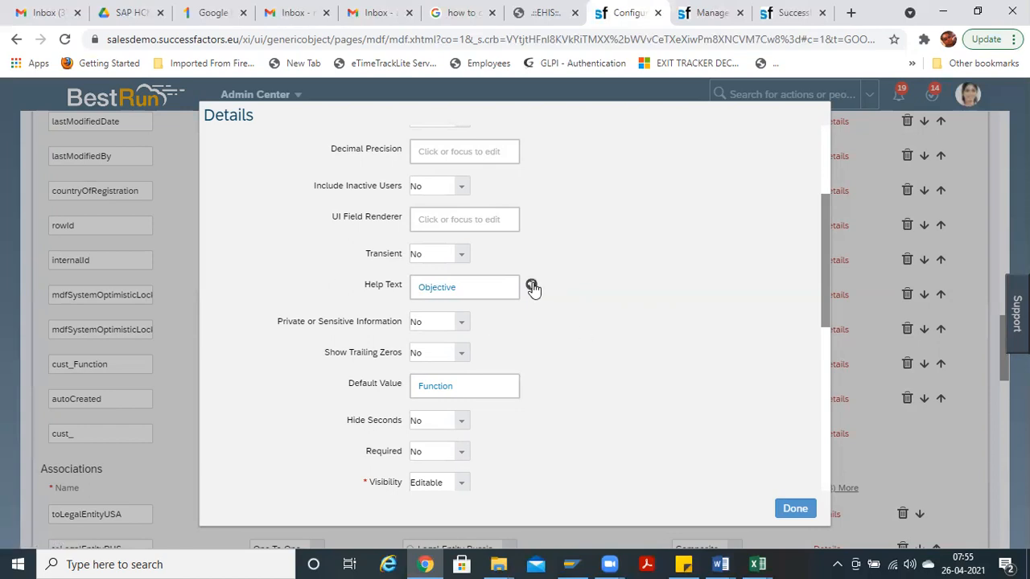
click(532, 288)
click(506, 145)
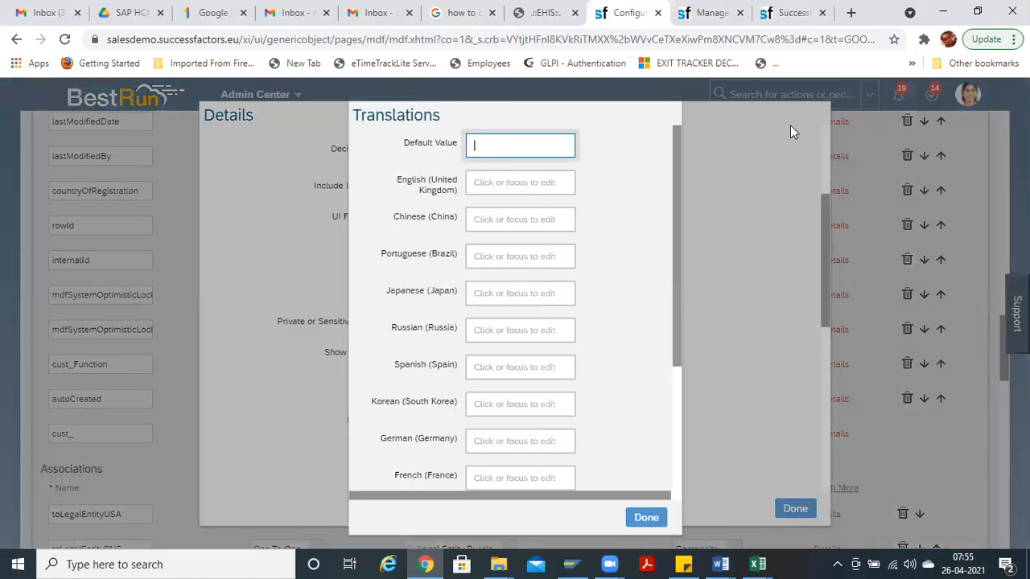
key(ctrl+v)
click(502, 181)
right_click(503, 181)
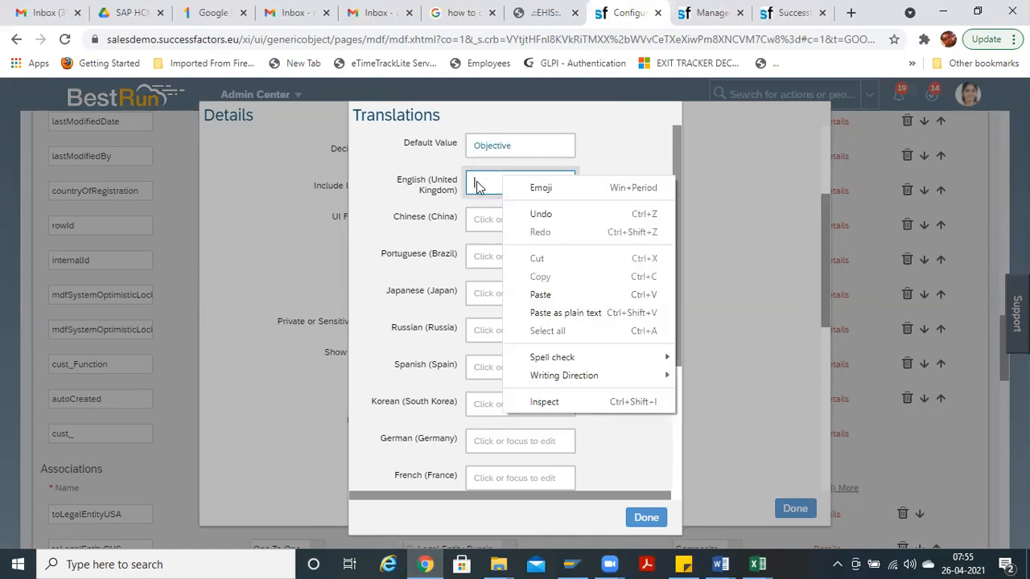
click(477, 183)
key(ctrl+v)
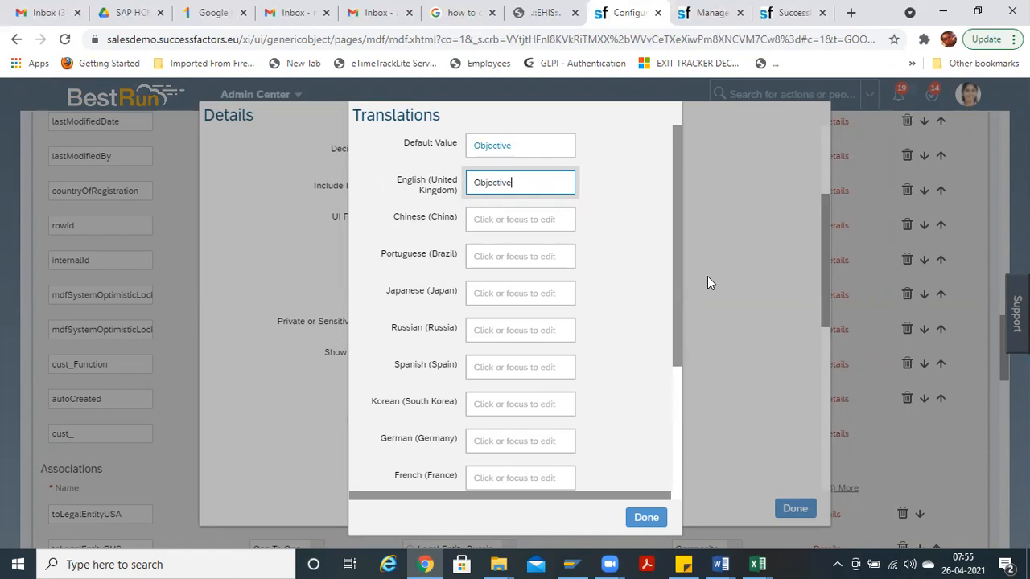
click(668, 533)
click(647, 517)
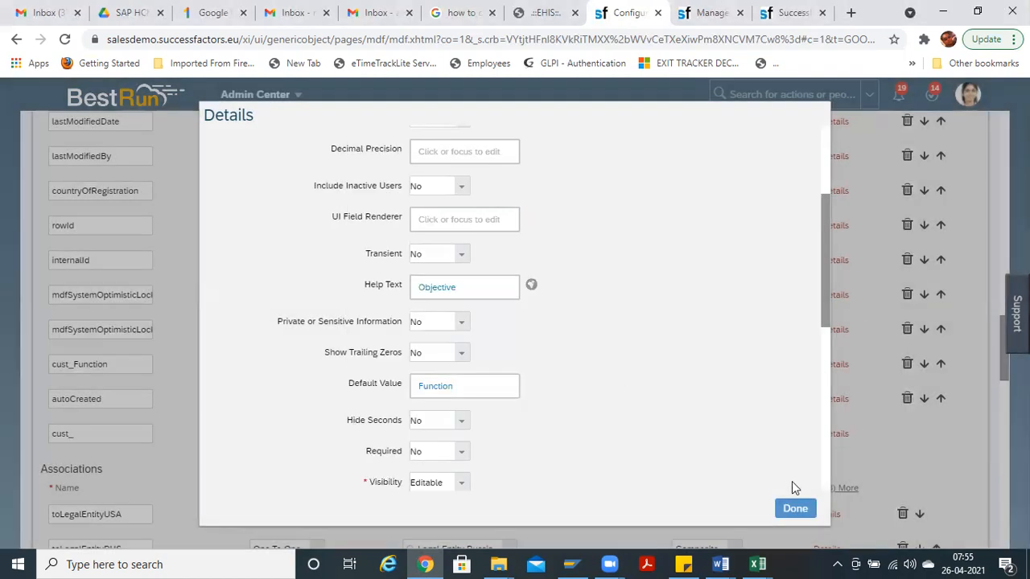
Step: Set the cust_Objective field's default value to Objective and extend its help text to "Objective Required"
click(472, 389)
key(ctrl+a)
text(O)
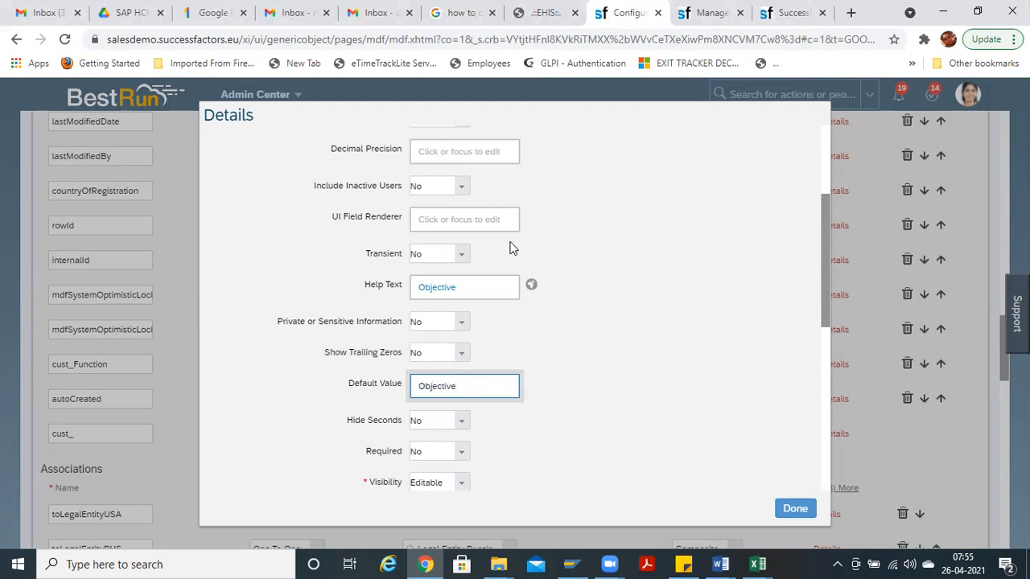
click(497, 283)
text(Required)
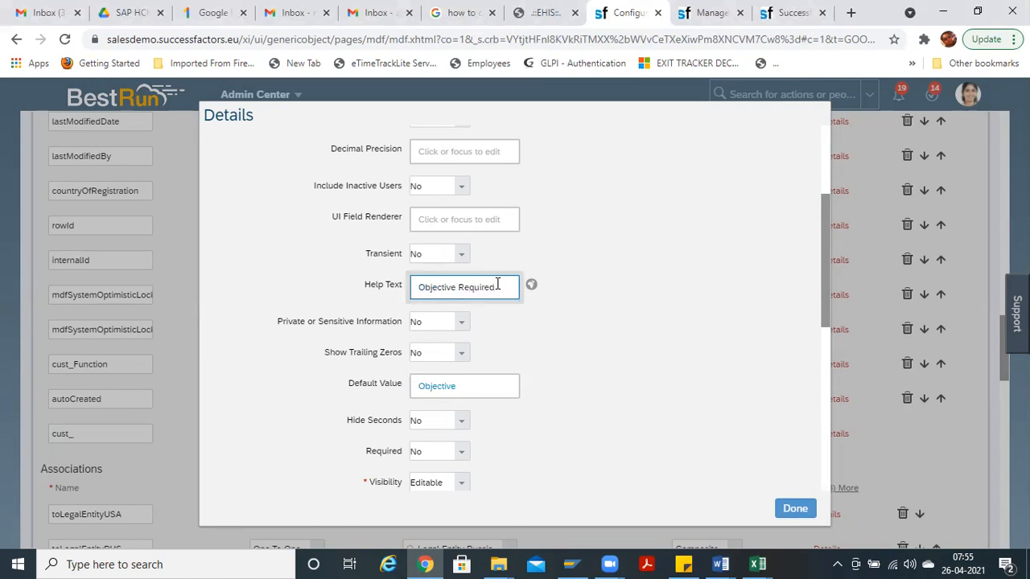
Step: Set the Help Text translations for the default value and English (United Kingdom) to "Objective Required"
key(ctrl+shift+Left)
key(ctrl+shift+Left)
key(ctrl+c)
click(532, 288)
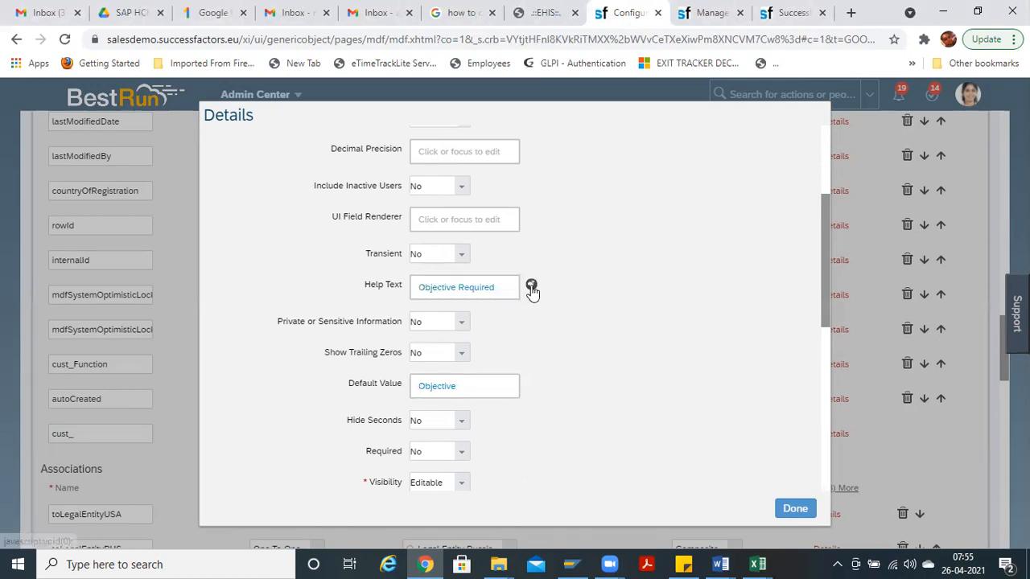
click(532, 287)
drag(519, 138, 285, 119)
key(ctrl+v)
click(285, 119)
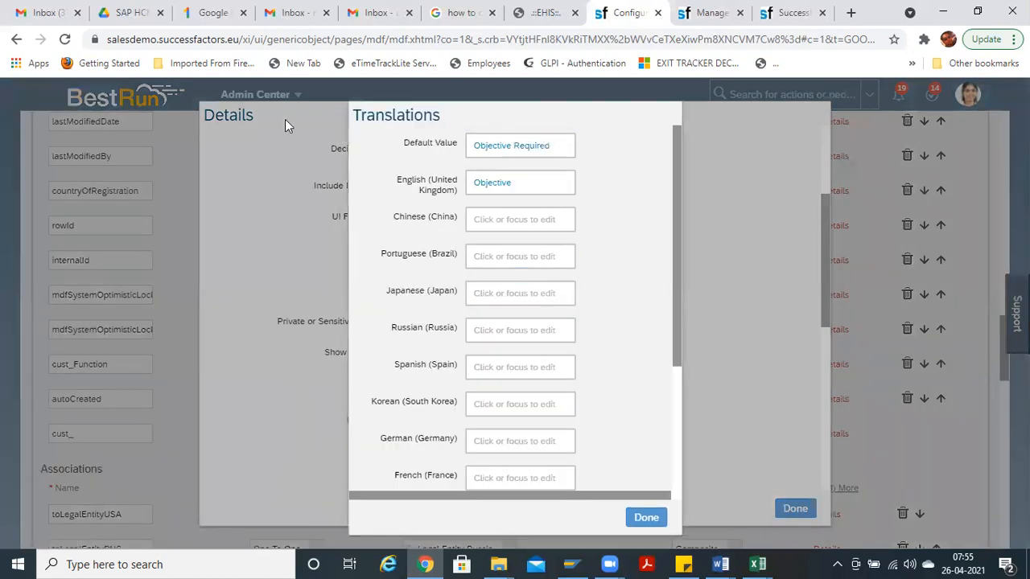
drag(527, 187, 341, 170)
key(ctrl+v)
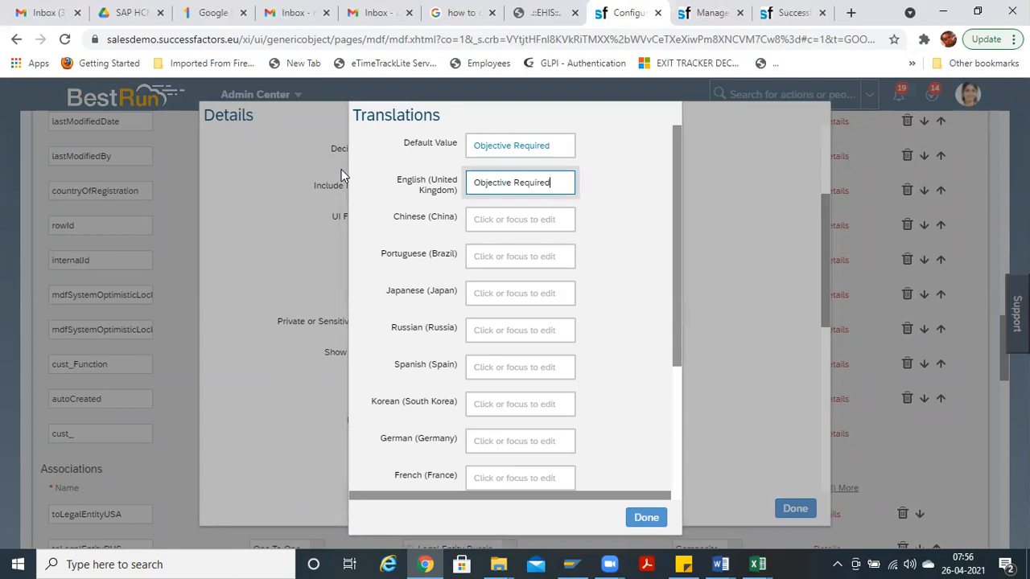
click(648, 517)
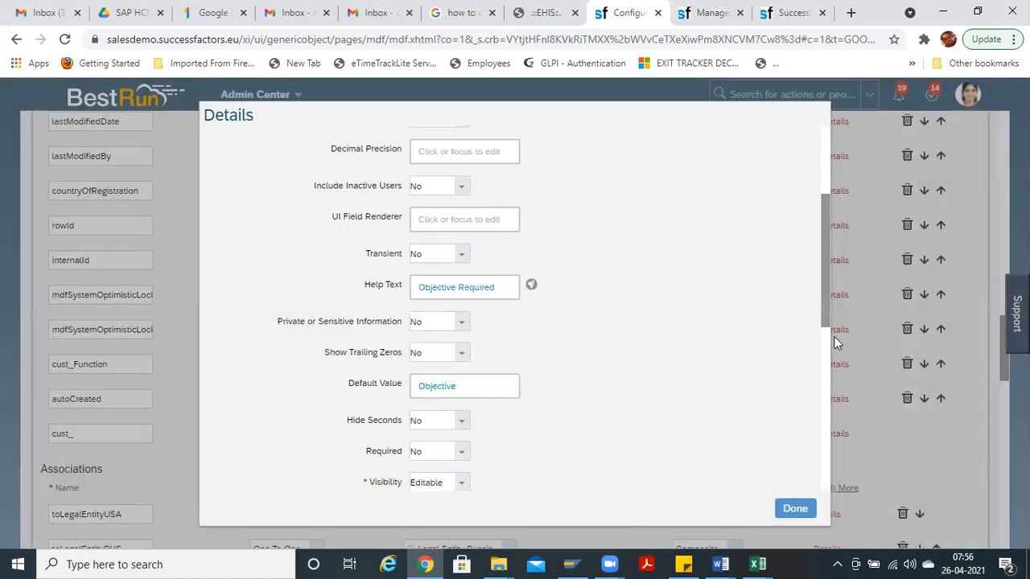
drag(823, 288, 831, 394)
drag(494, 240, 392, 213)
key(ctrl+v)
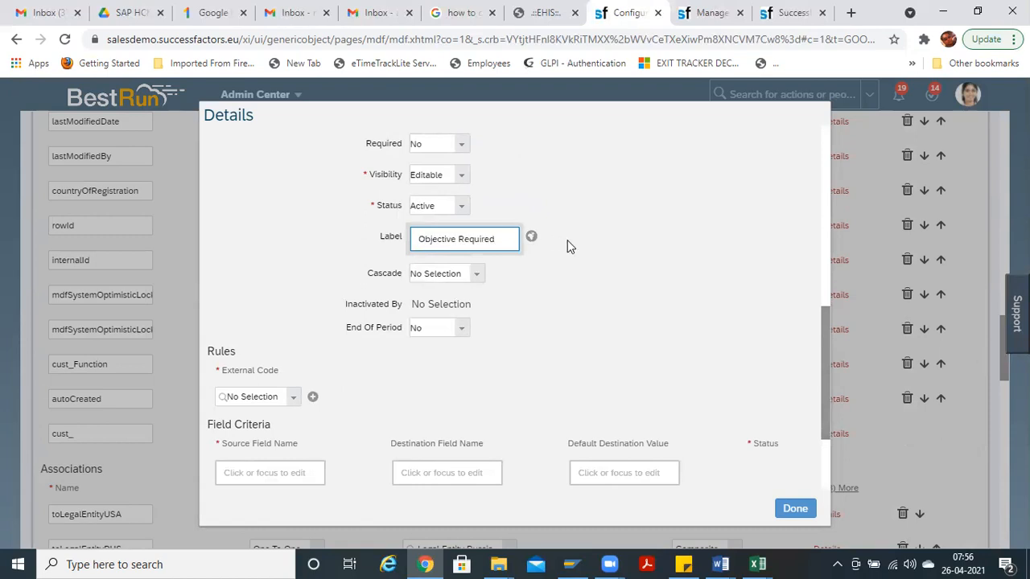
click(529, 240)
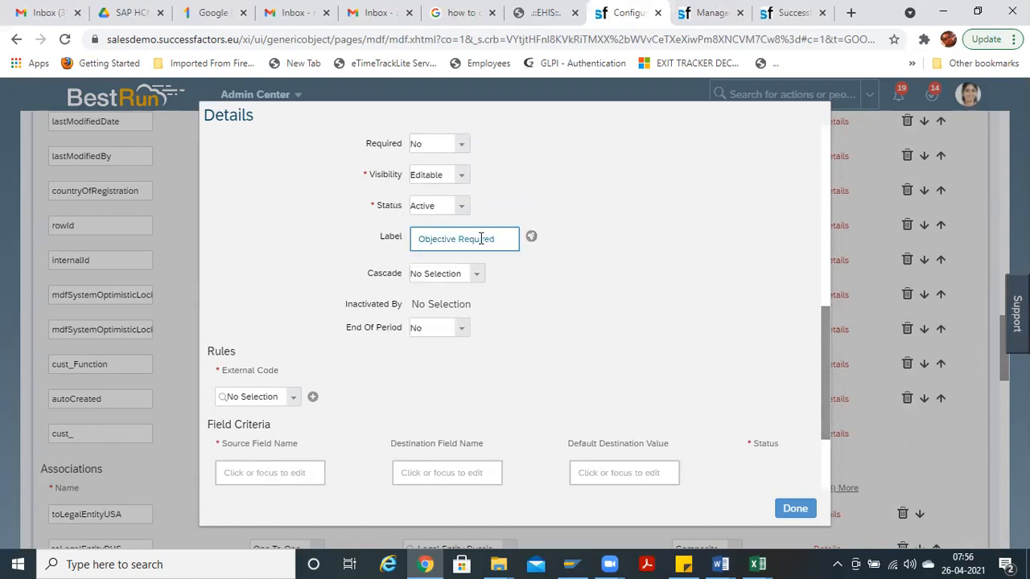
Step: Replace the field's Label with "Objective" and copy that text
drag(497, 240, 276, 186)
text(Objec)
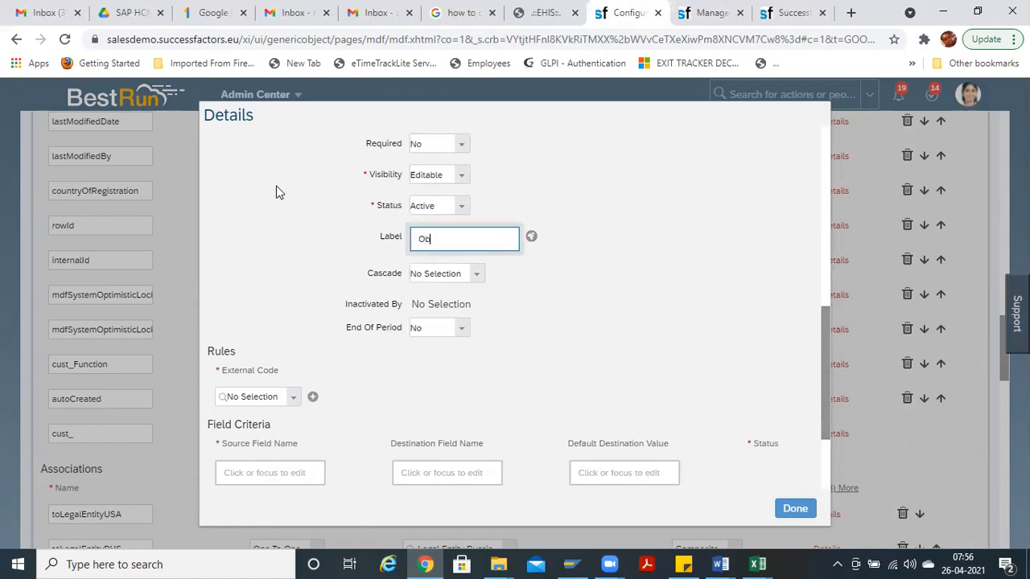
key(ctrl+a)
key(ctrl+v)
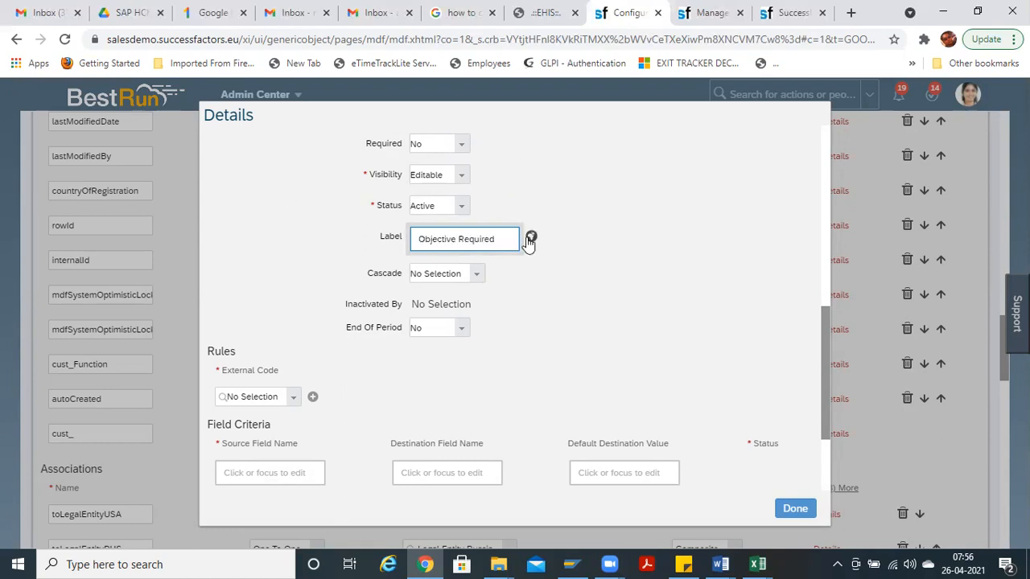
key(ctrl+z)
key(ctrl+c)
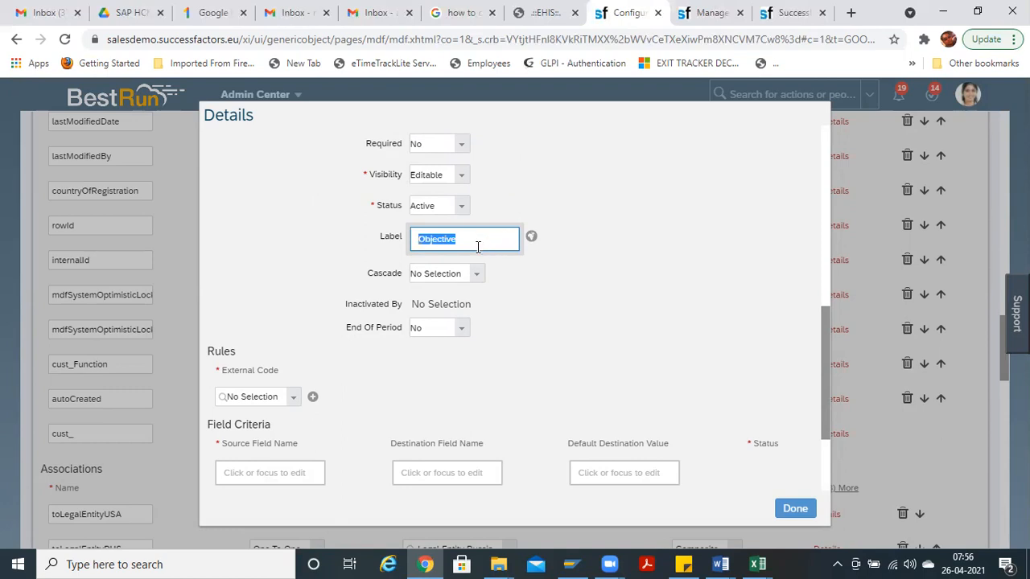
Step: Set the Label translations for the default value and English (United Kingdom) to "Objective"
click(529, 240)
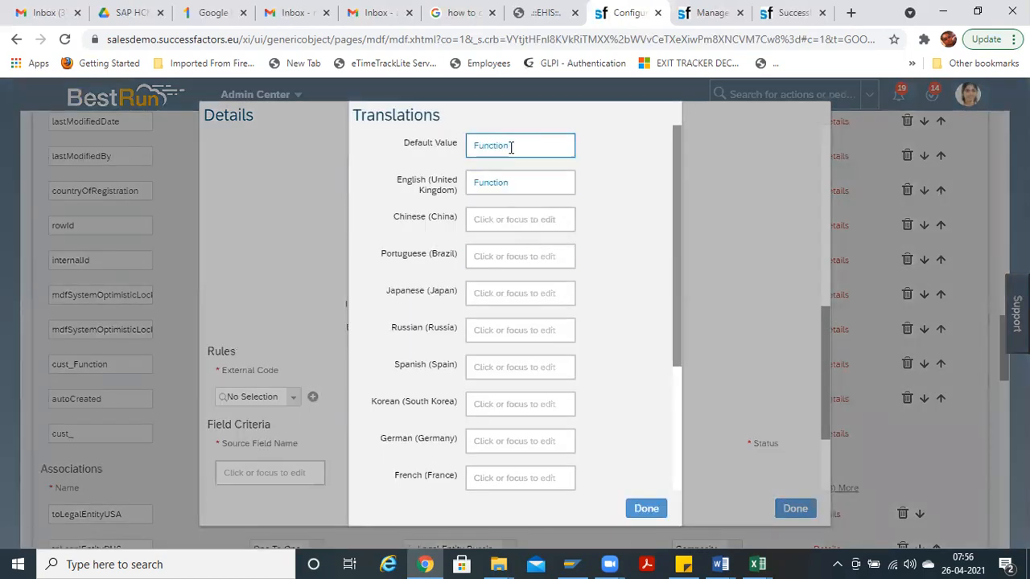
drag(513, 146, 410, 122)
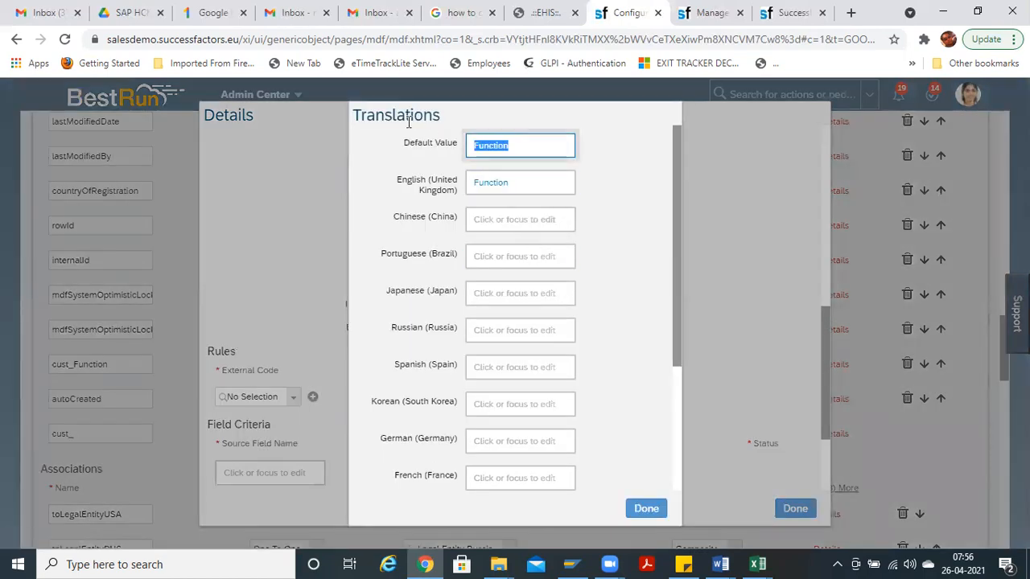
key(ctrl+v)
click(521, 185)
drag(521, 185, 388, 163)
key(ctrl+v)
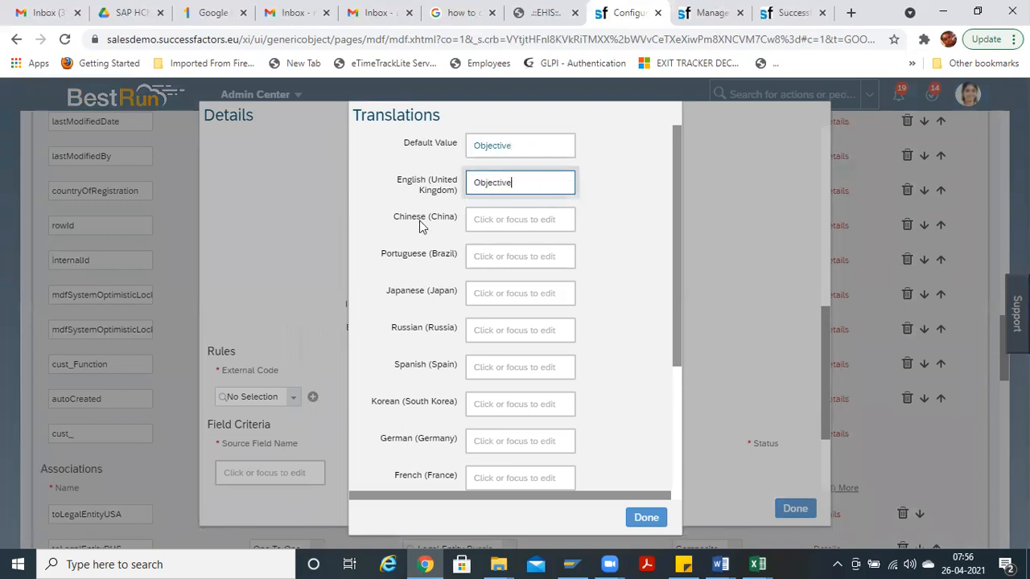
click(646, 518)
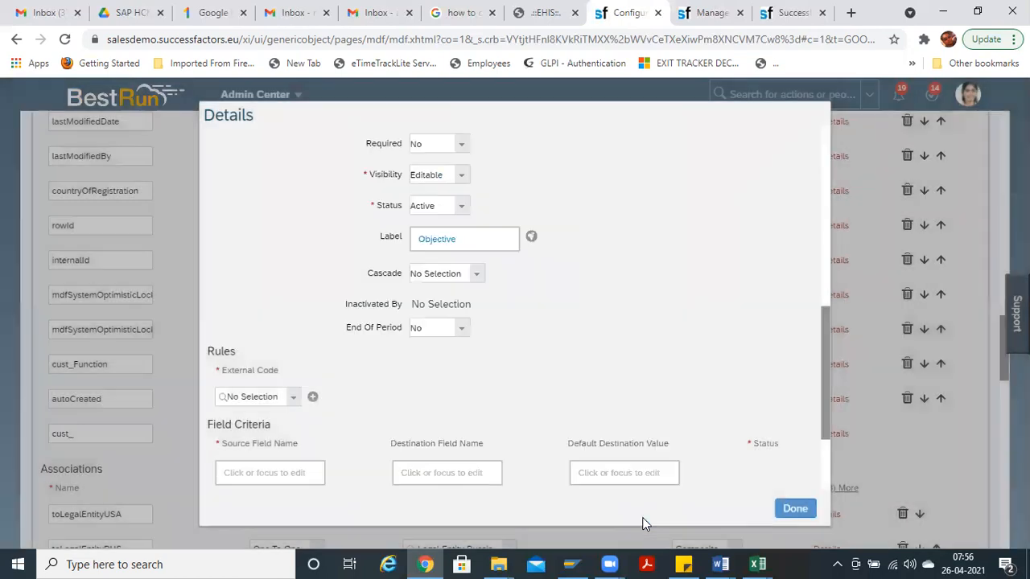
Step: Accept the details of the cust_Objective field and save the Legal Entity object definition
click(456, 240)
click(795, 509)
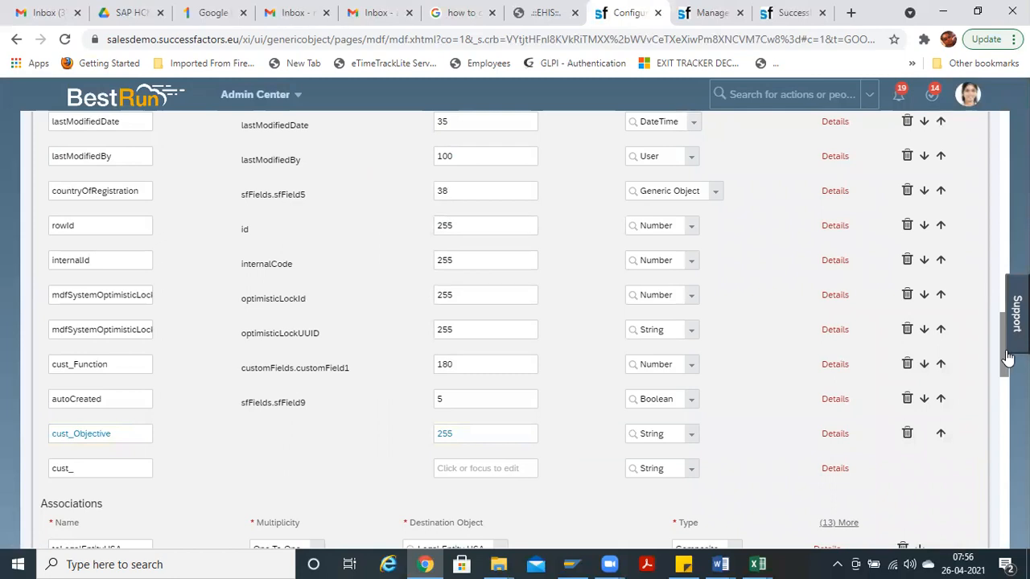
drag(1004, 355, 1004, 523)
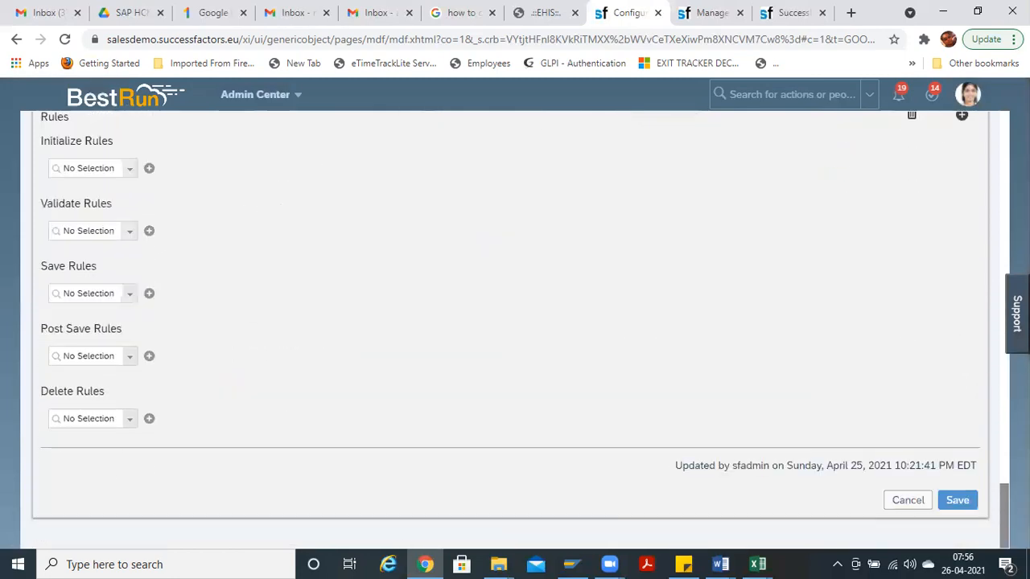
click(965, 500)
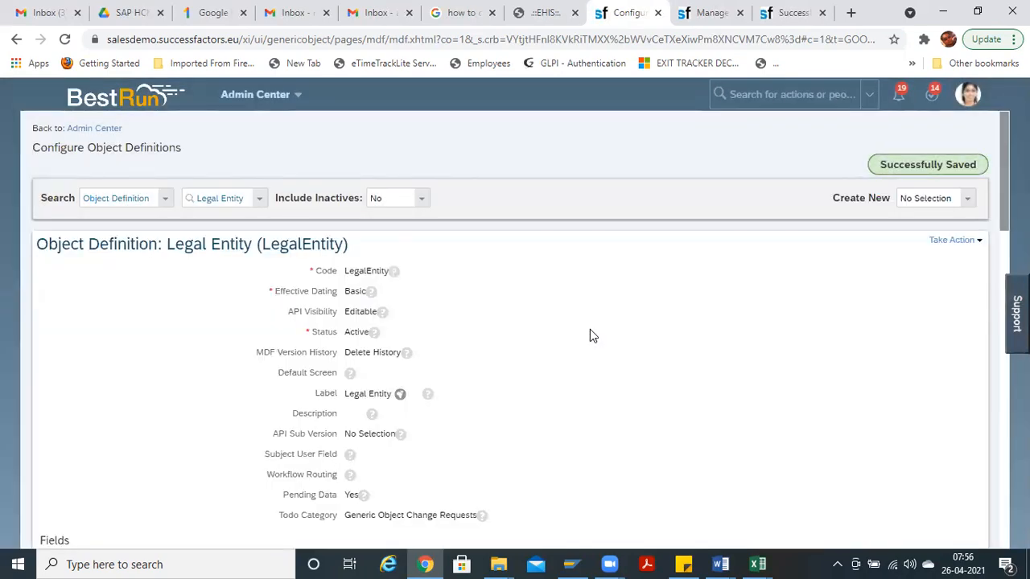
drag(366, 285, 391, 295)
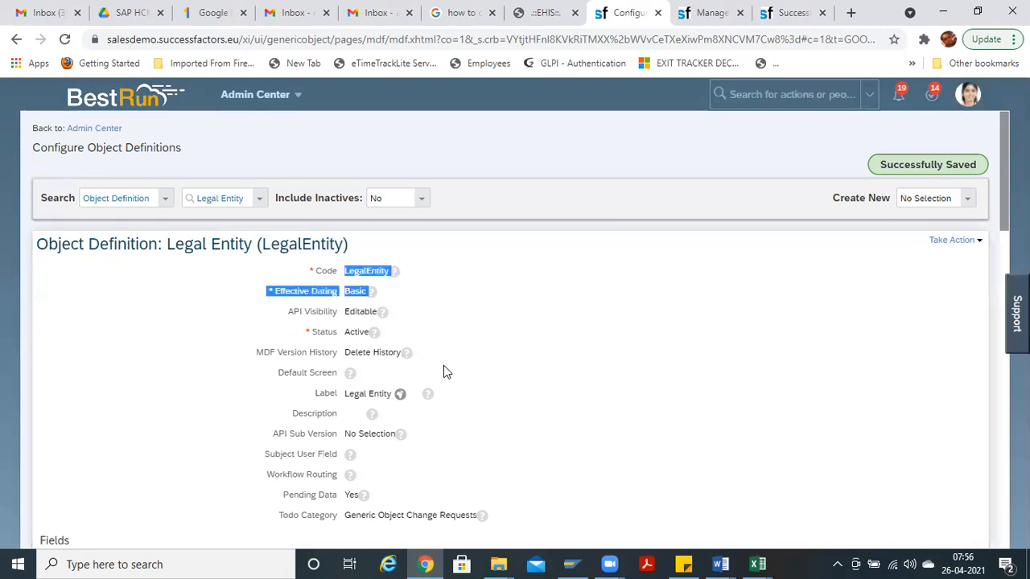
click(350, 332)
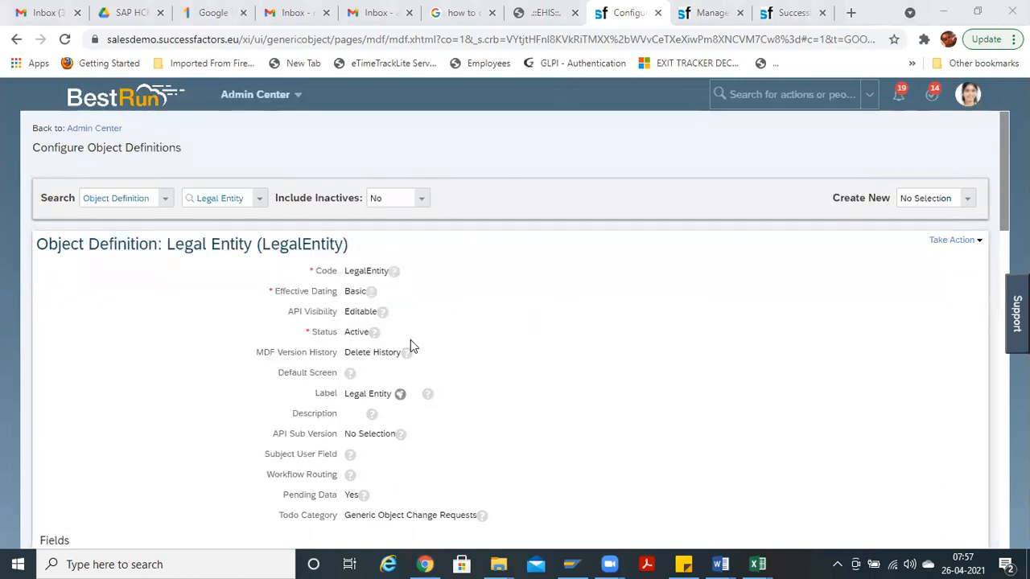
drag(346, 271, 442, 276)
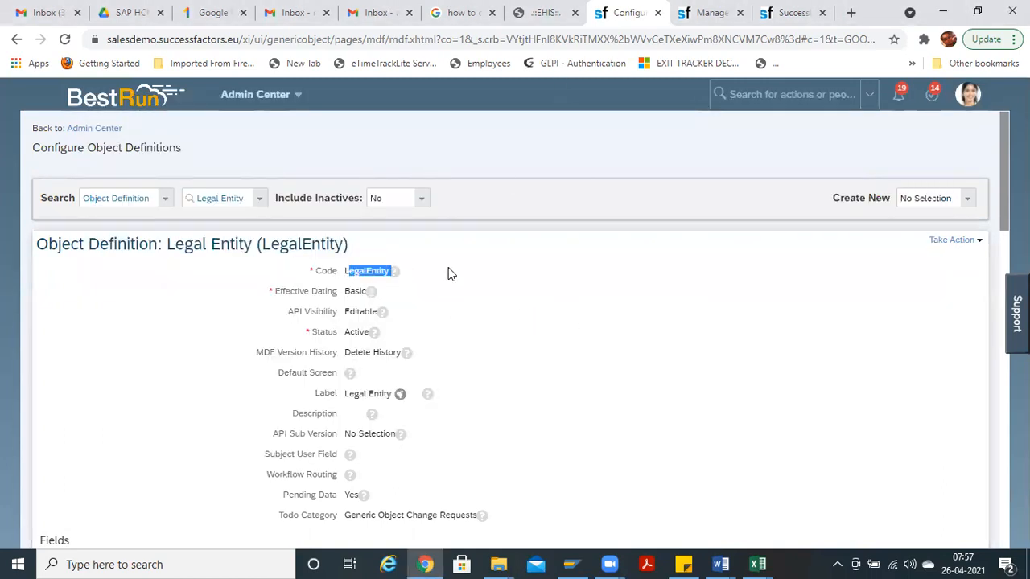
Step: Switch to the Manage Data page and reload the BestRun legal entity record
click(699, 13)
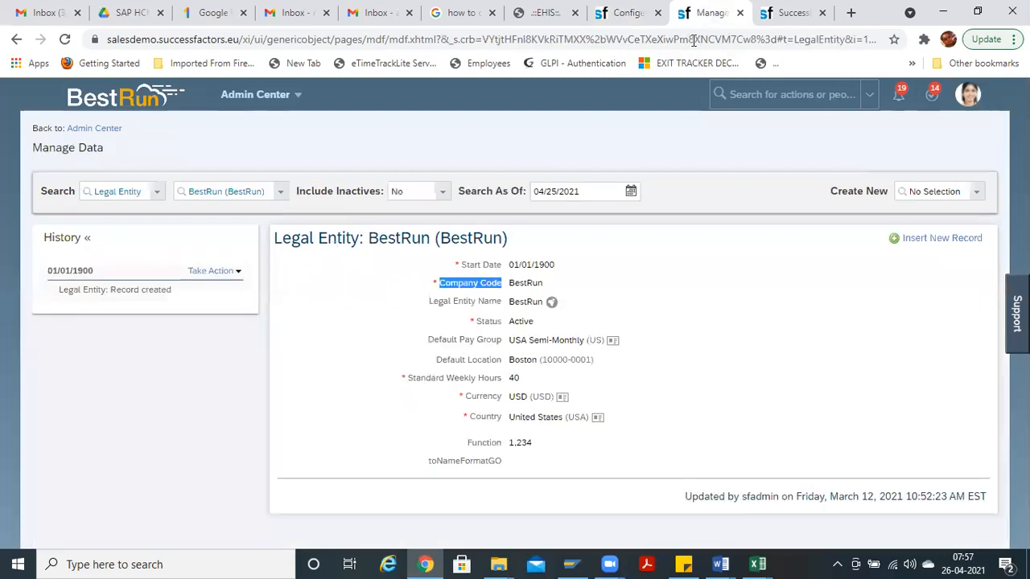
click(819, 21)
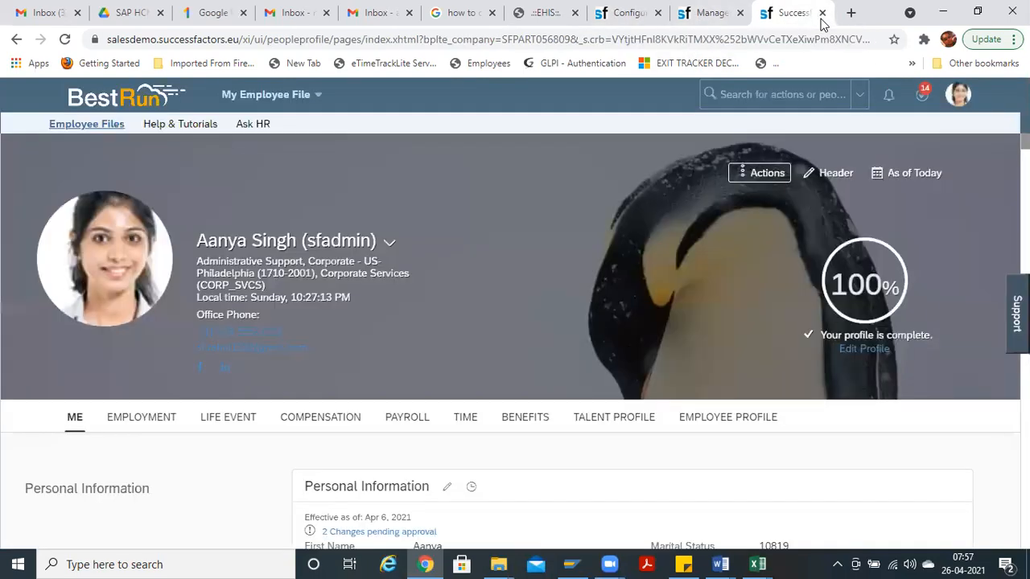
click(699, 13)
click(372, 40)
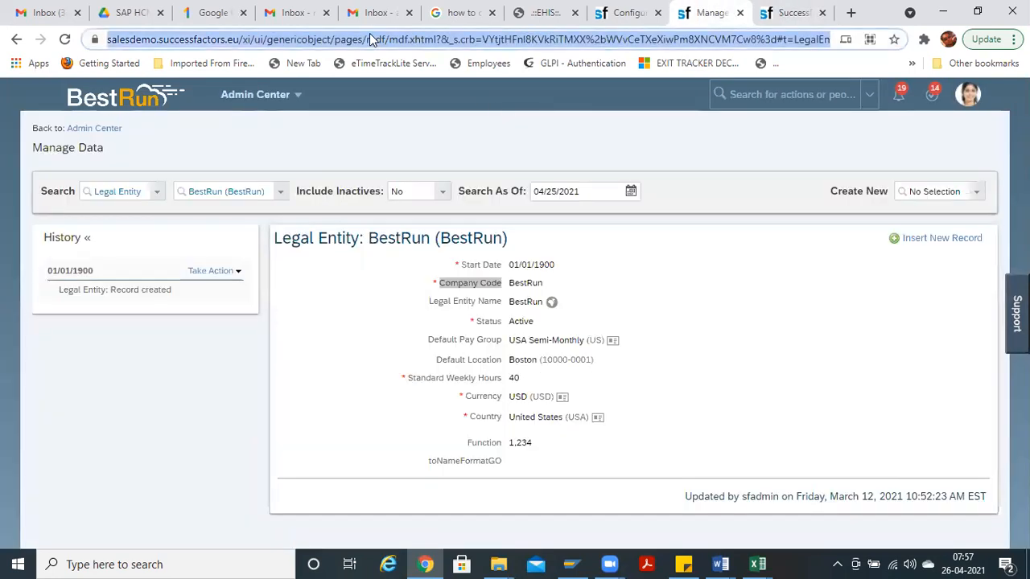
key(Return)
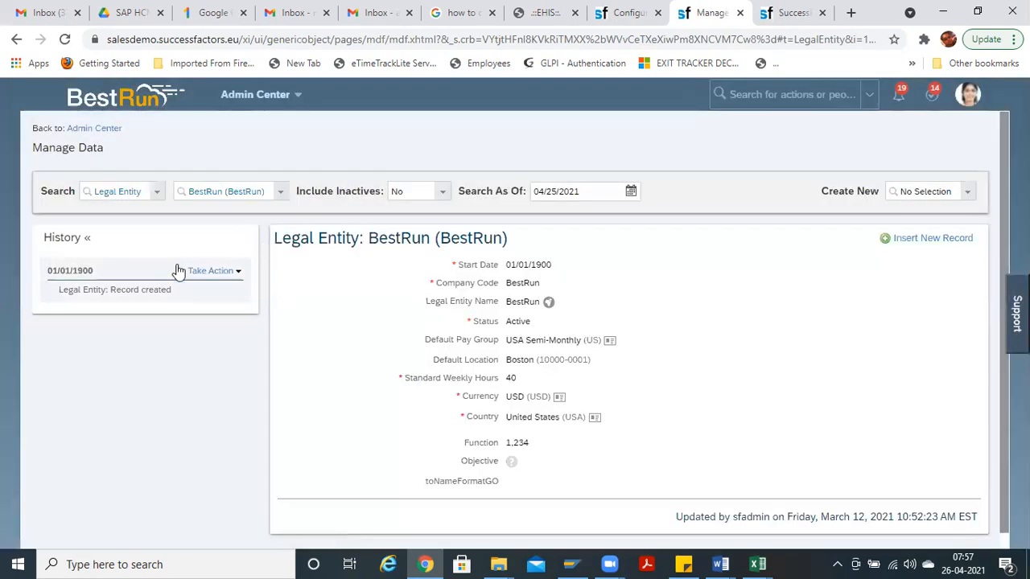
Step: Open the BestRun record dated 01/01/1900 for correction and examine its Objective field
click(216, 272)
click(226, 285)
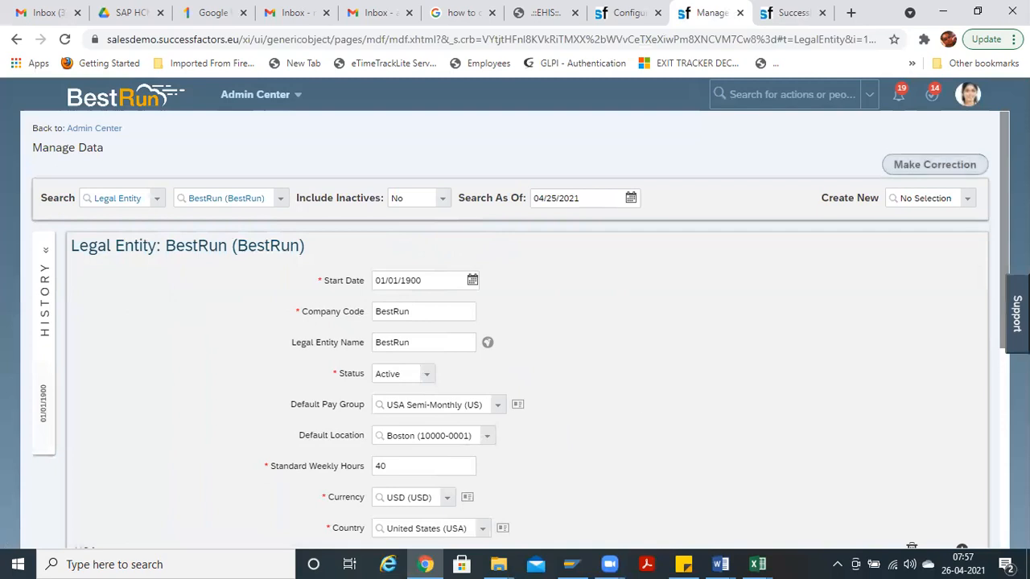
scroll(515, 338, down, 5)
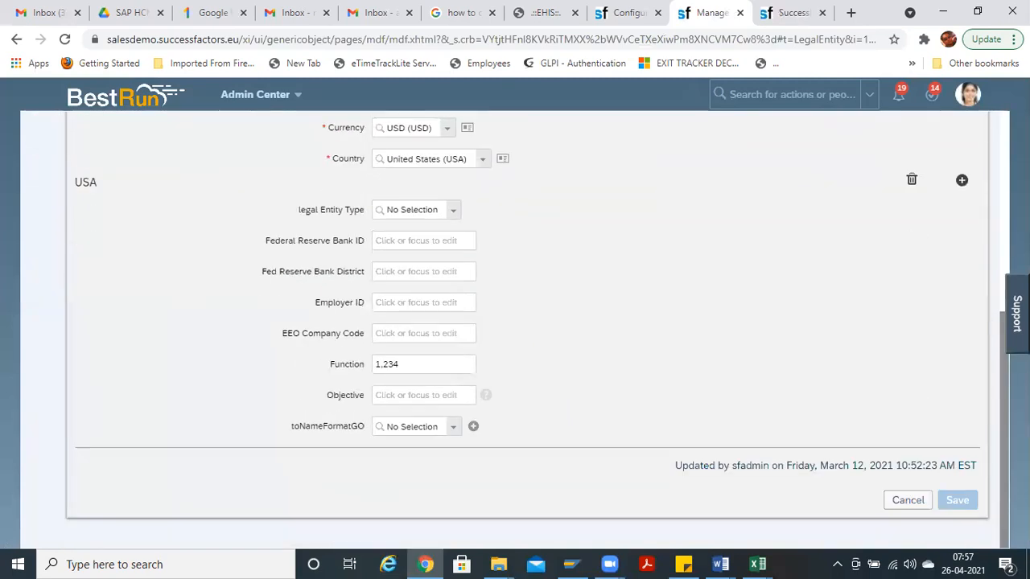
scroll(515, 338, up, 1)
scroll(515, 338, down, 1)
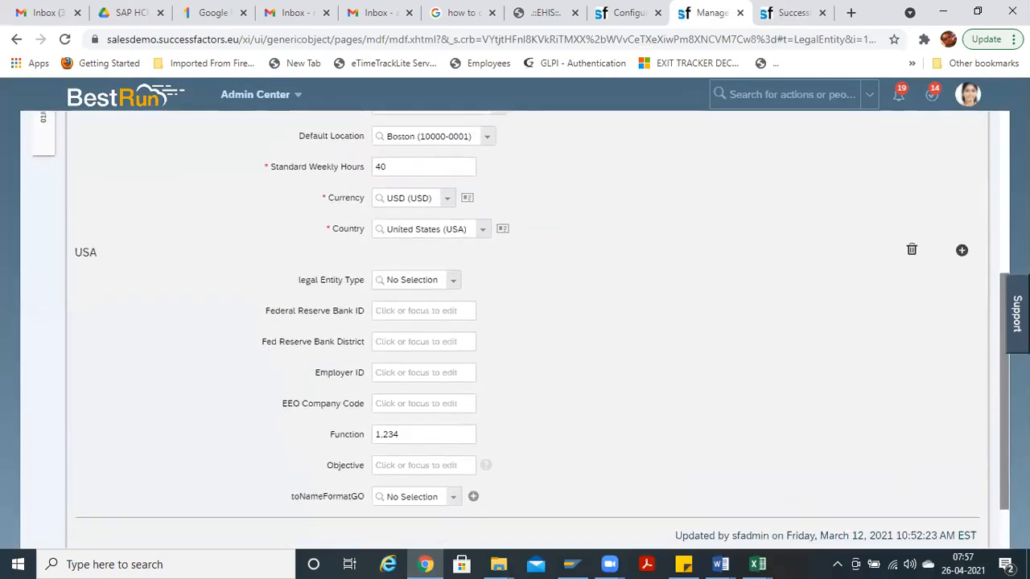
scroll(598, 441, down, 2)
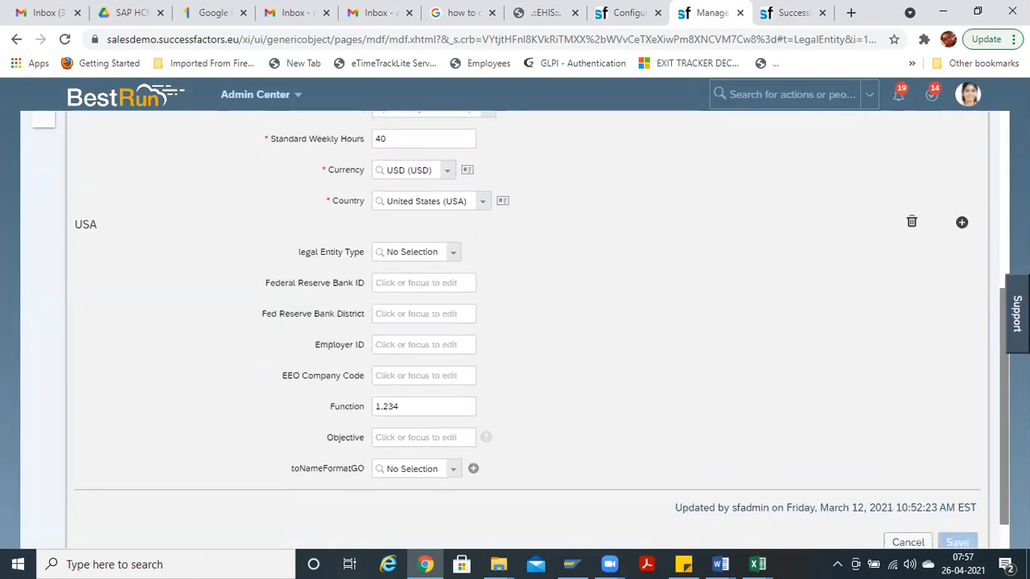
click(410, 442)
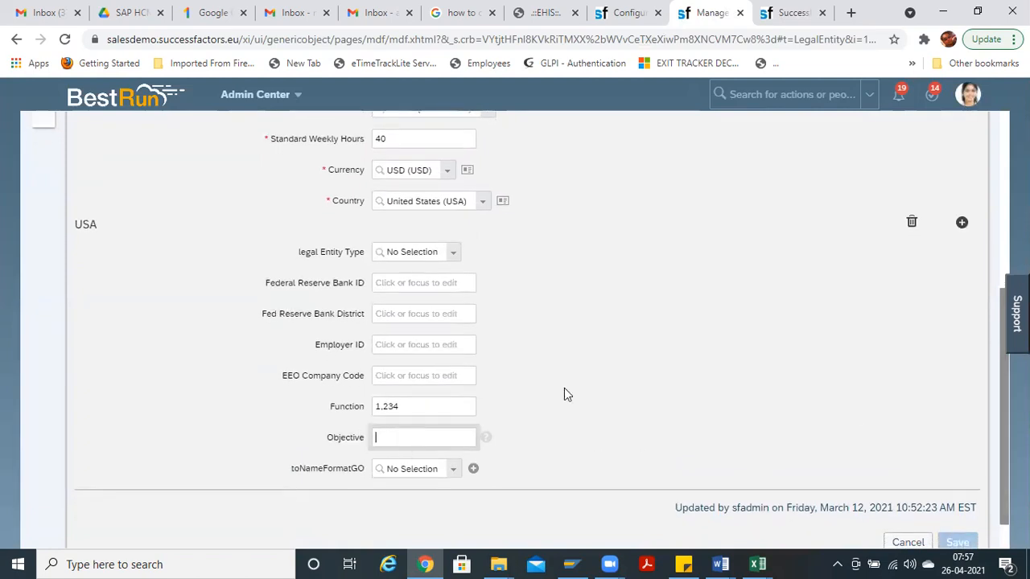
Step: Start creating a new Legal Entity record in Manage Data
scroll(532, 321, up, 5)
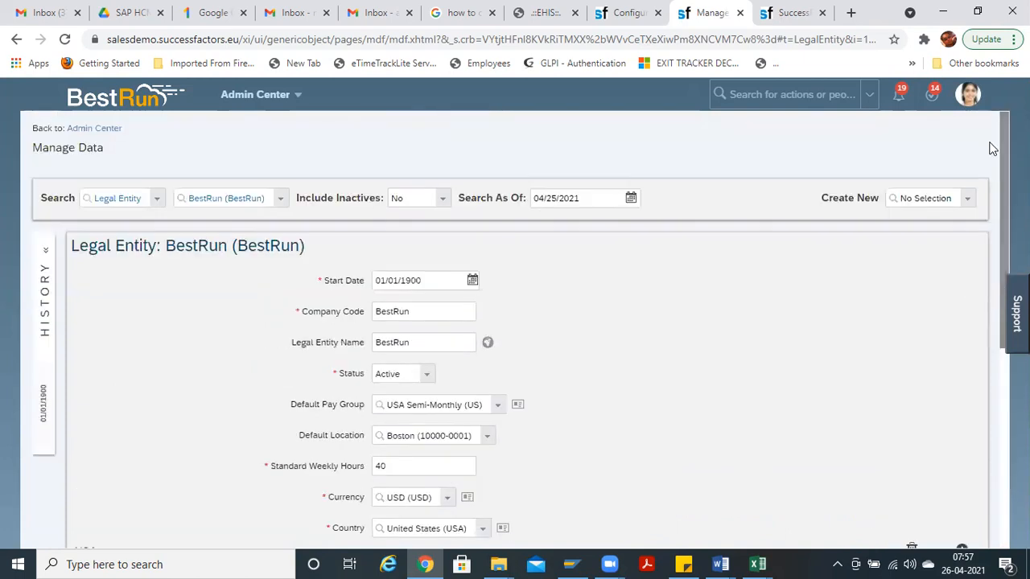
click(966, 202)
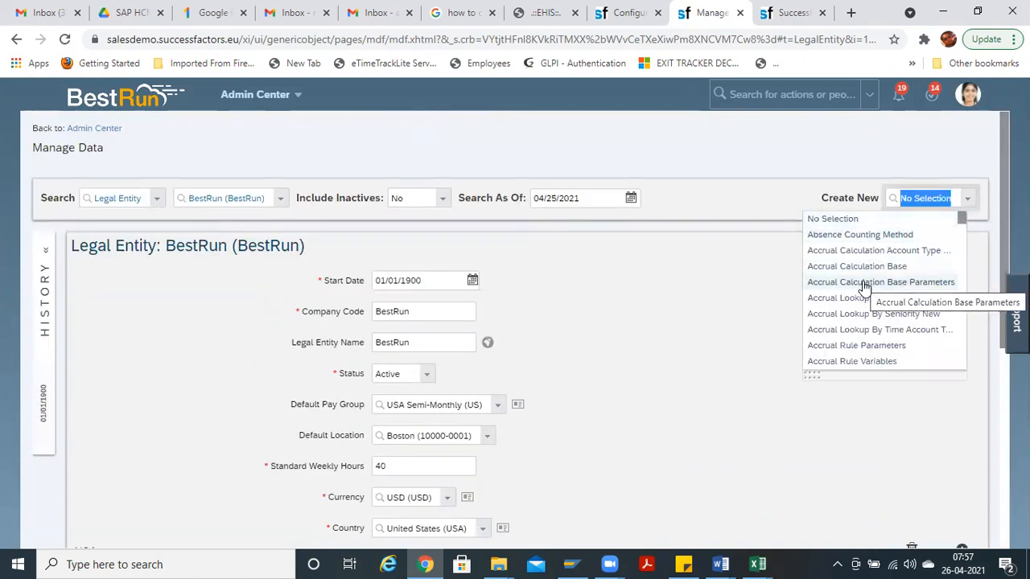
text(legal)
click(861, 221)
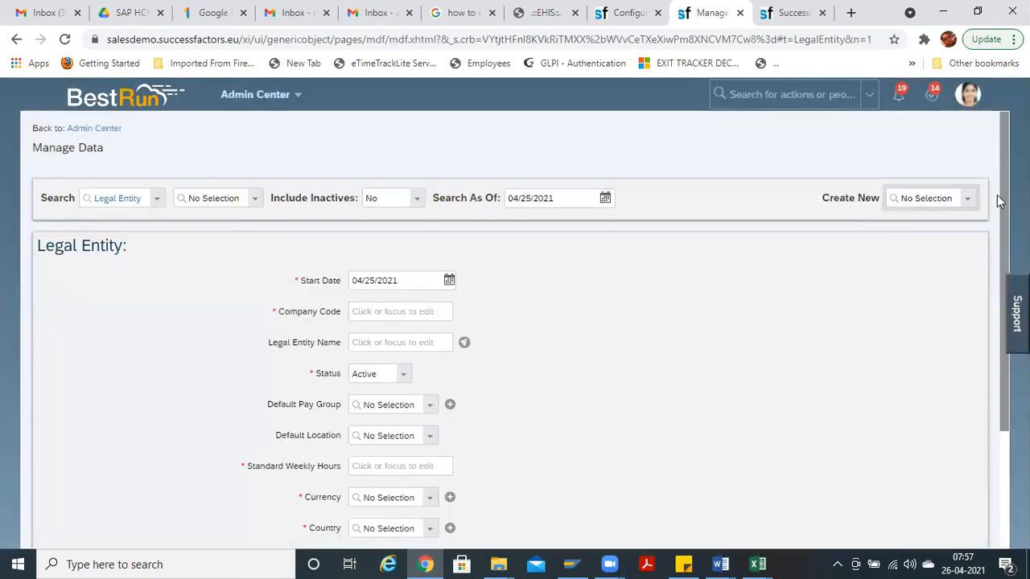
Step: Clear the prefilled Objective value in the new legal entity record
scroll(997, 195, down, 2)
click(395, 437)
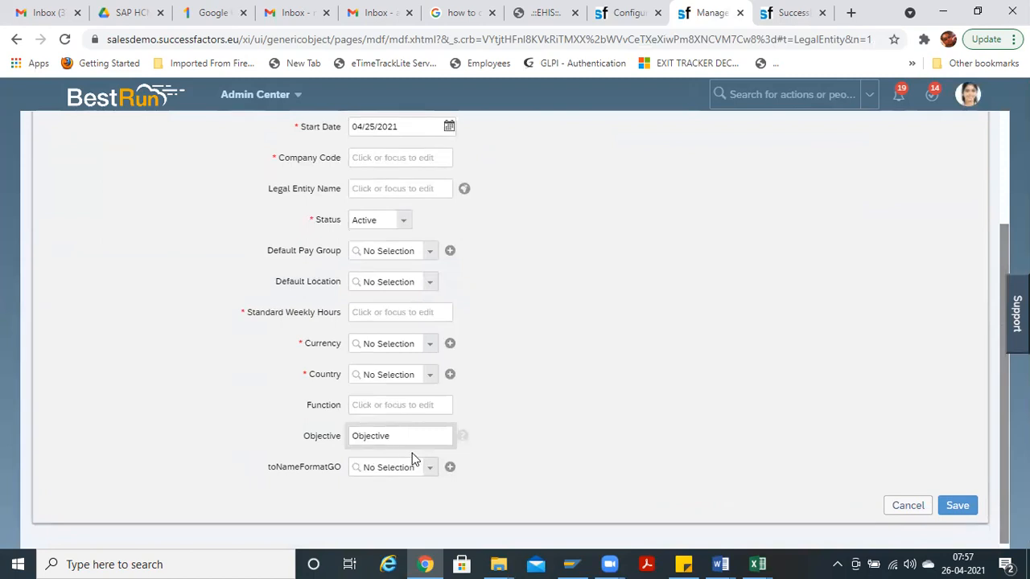
key(ctrl+a)
key(BackSpace)
Step: Read the Objective field's help text, close it and return to the empty Objective field
click(465, 441)
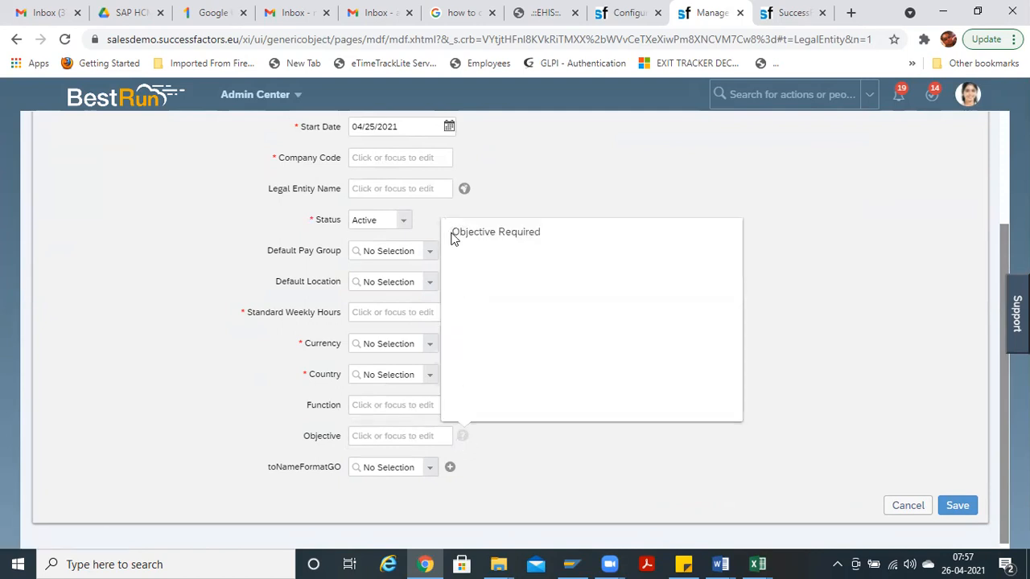
drag(453, 239, 551, 239)
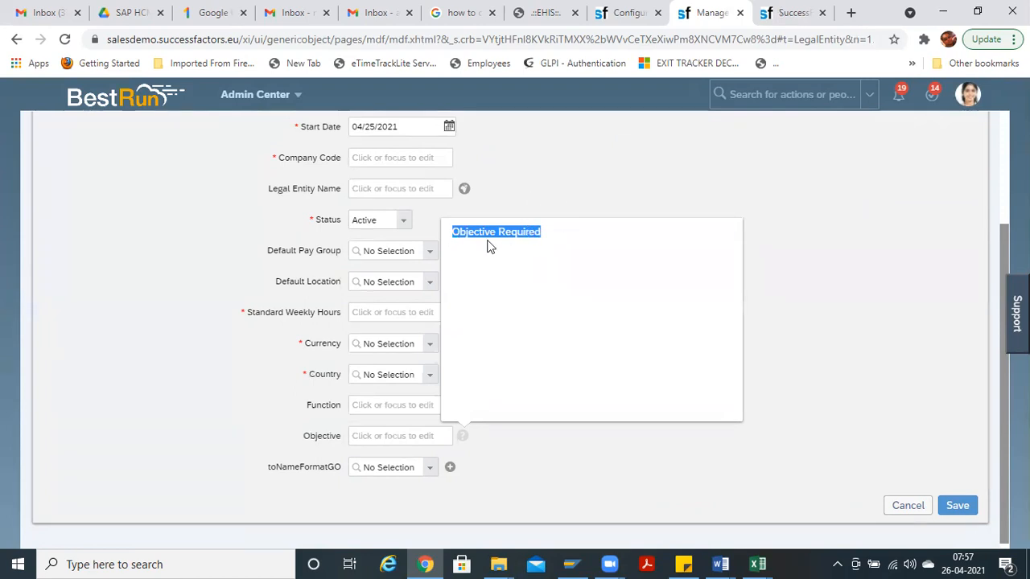
click(811, 292)
click(393, 435)
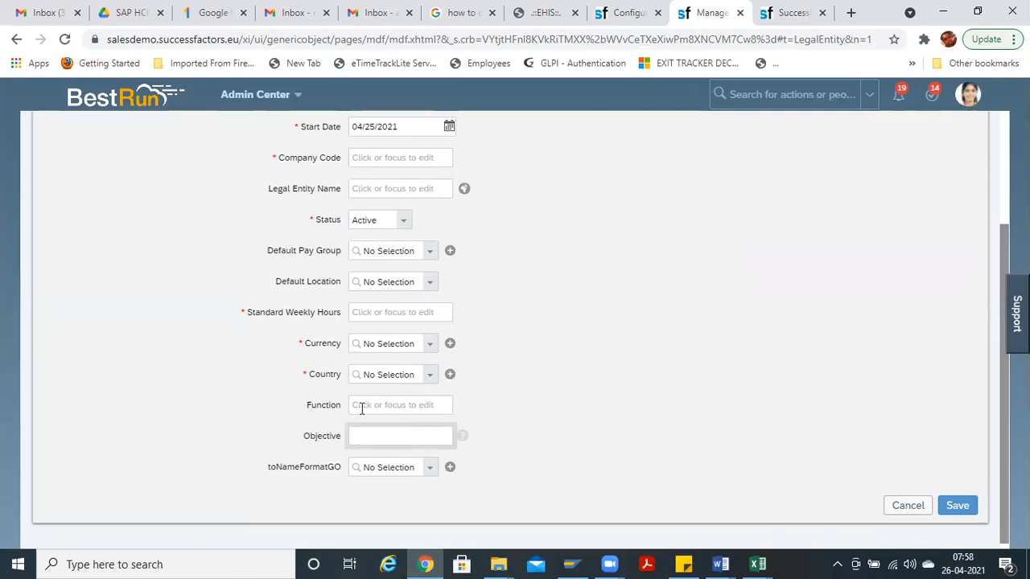
Step: Reread the Objective field's help text and leave the new legal entity record without saving
click(463, 438)
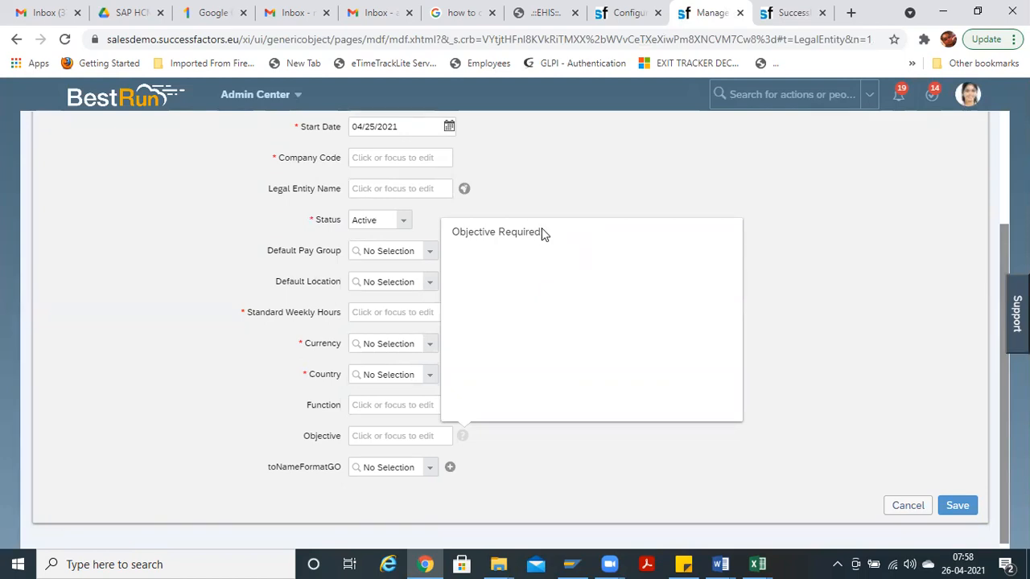
drag(542, 229, 387, 198)
click(786, 341)
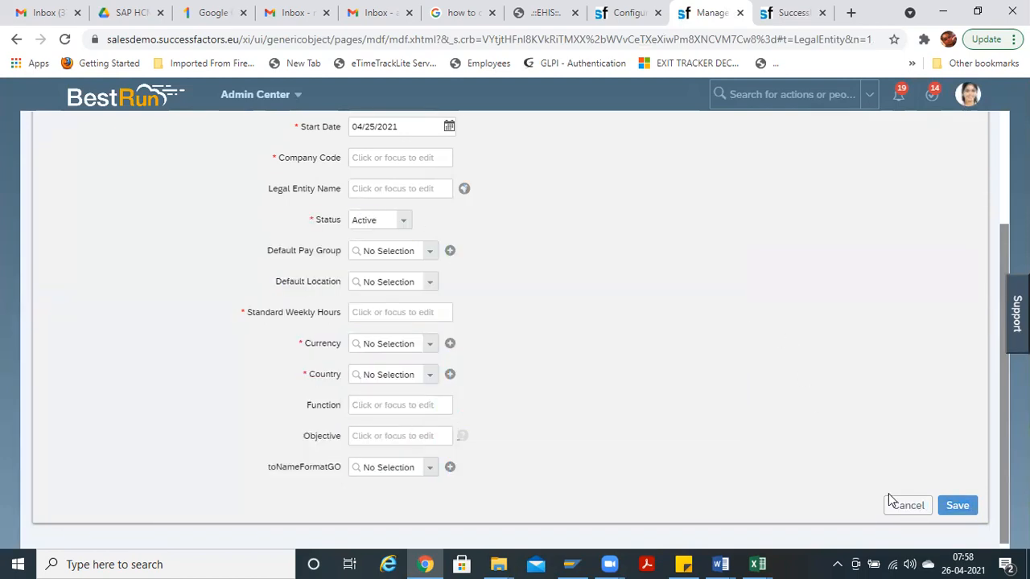
click(894, 504)
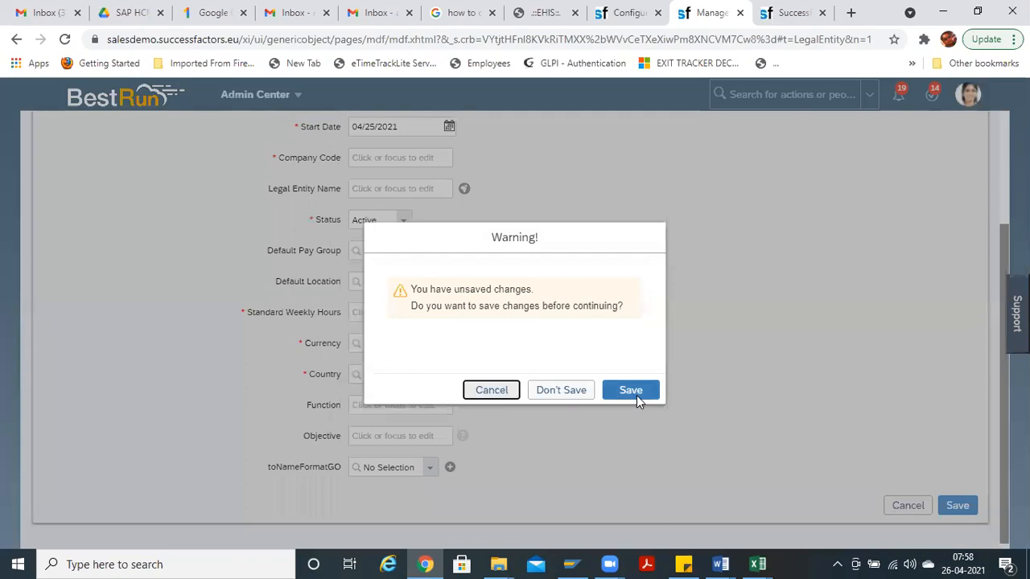
click(575, 393)
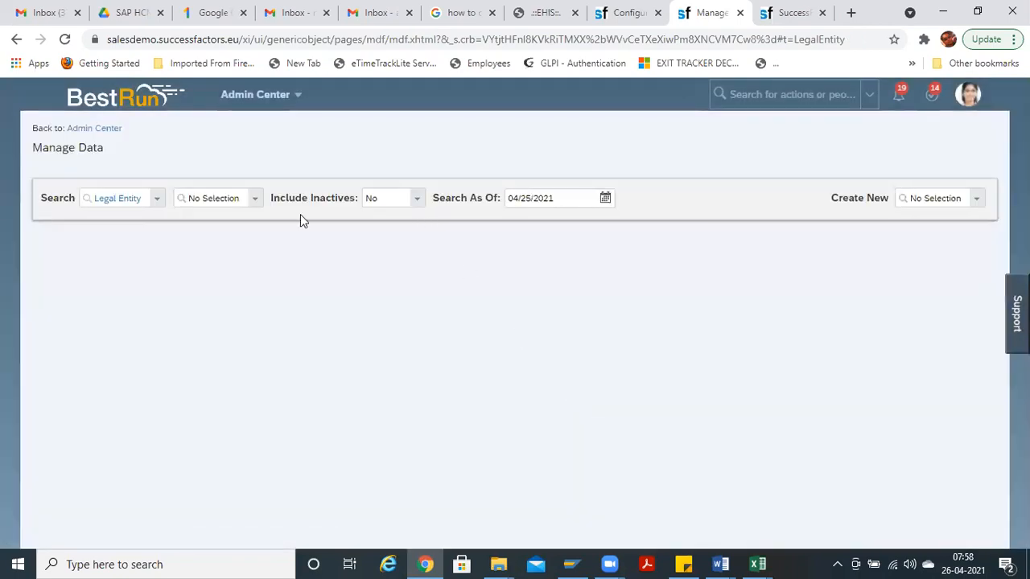
Step: Look up the Corporate (CORP) Business Unit record in Manage Data and examine its Start Date field
click(156, 201)
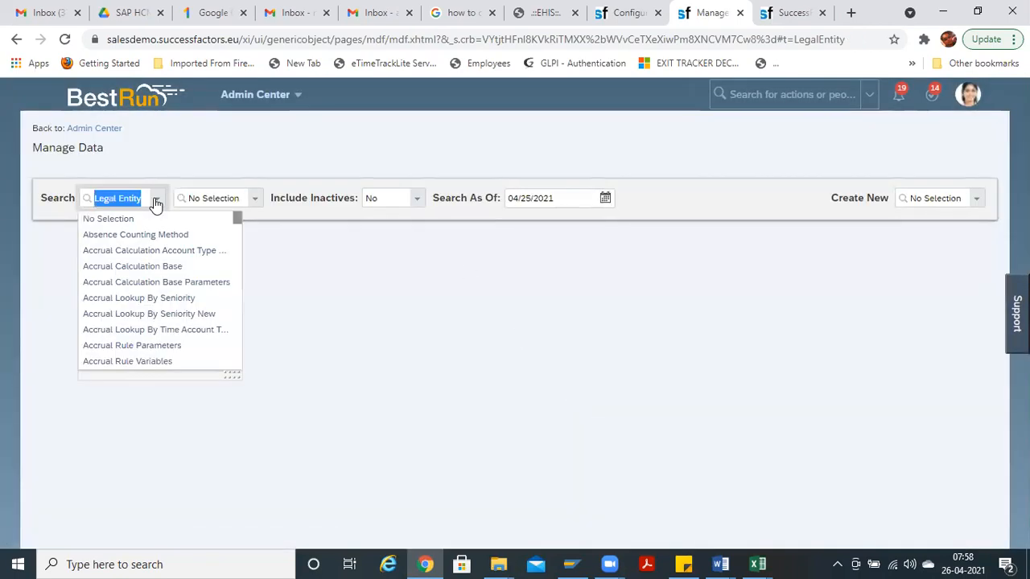
text(busine)
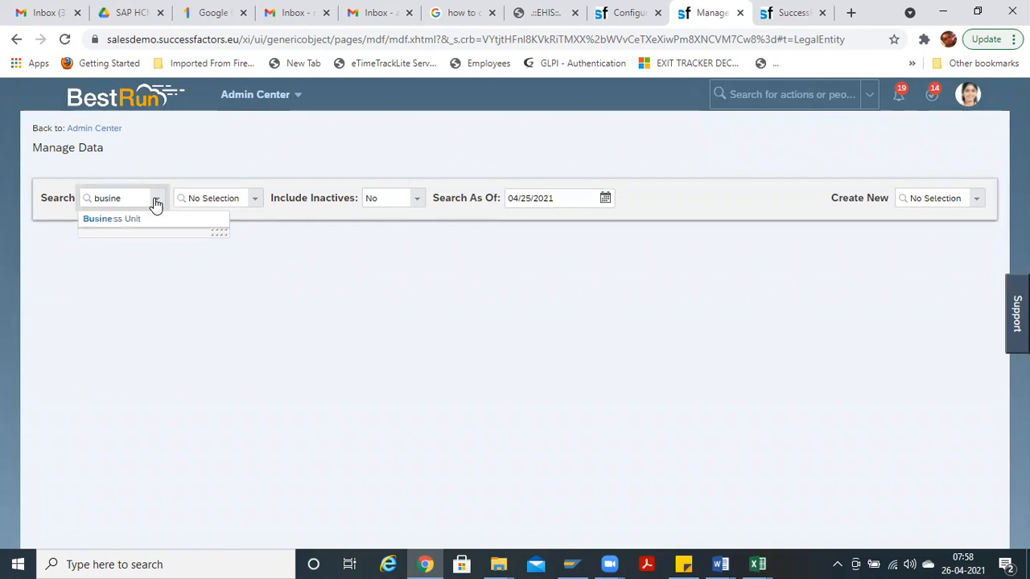
click(153, 224)
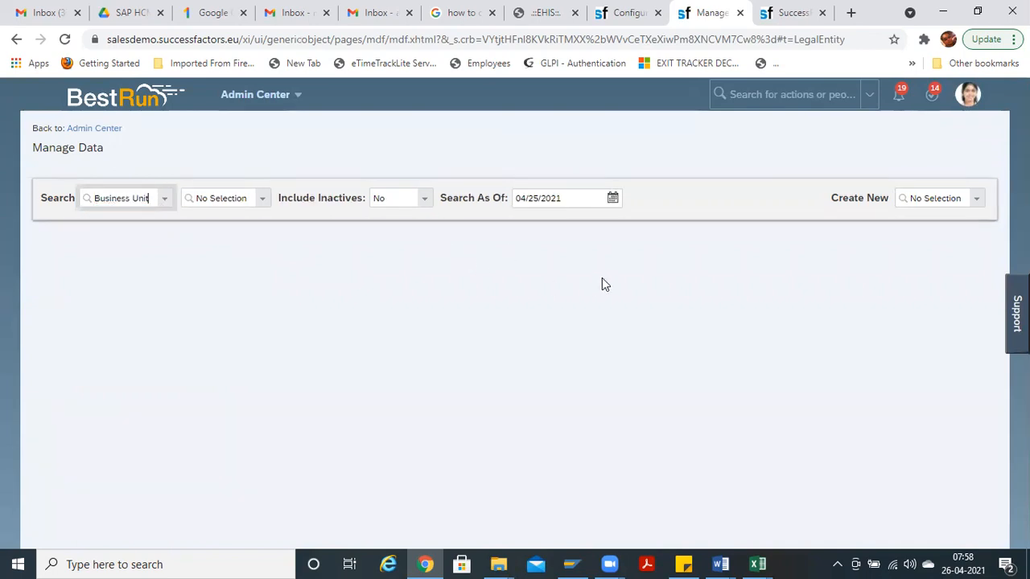
click(267, 199)
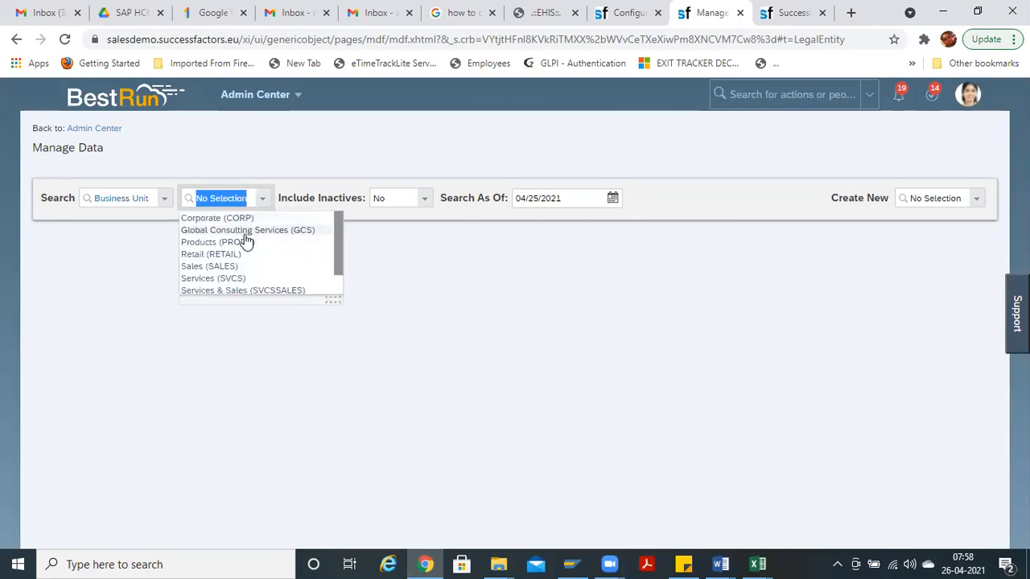
click(237, 220)
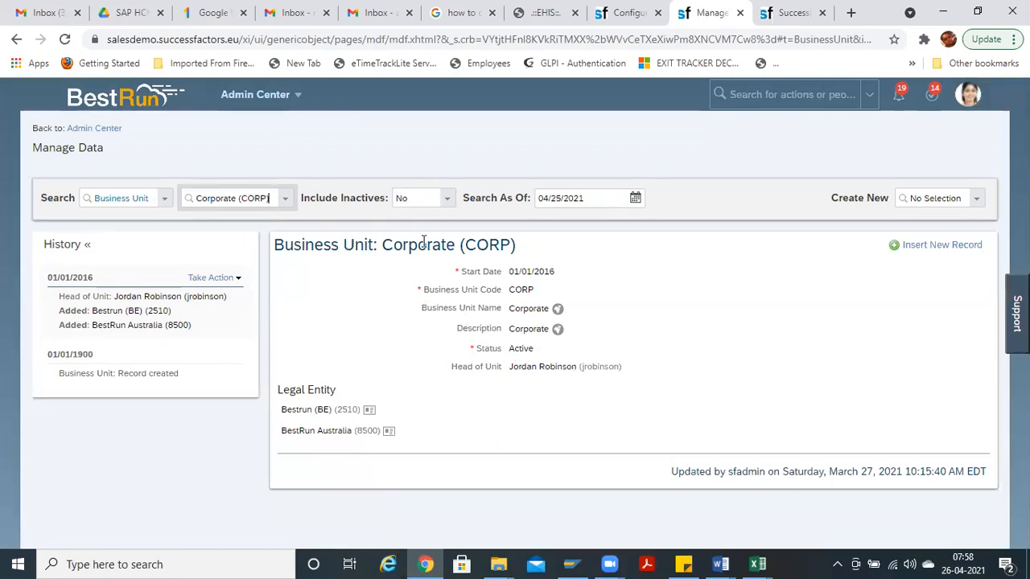
drag(452, 272, 501, 282)
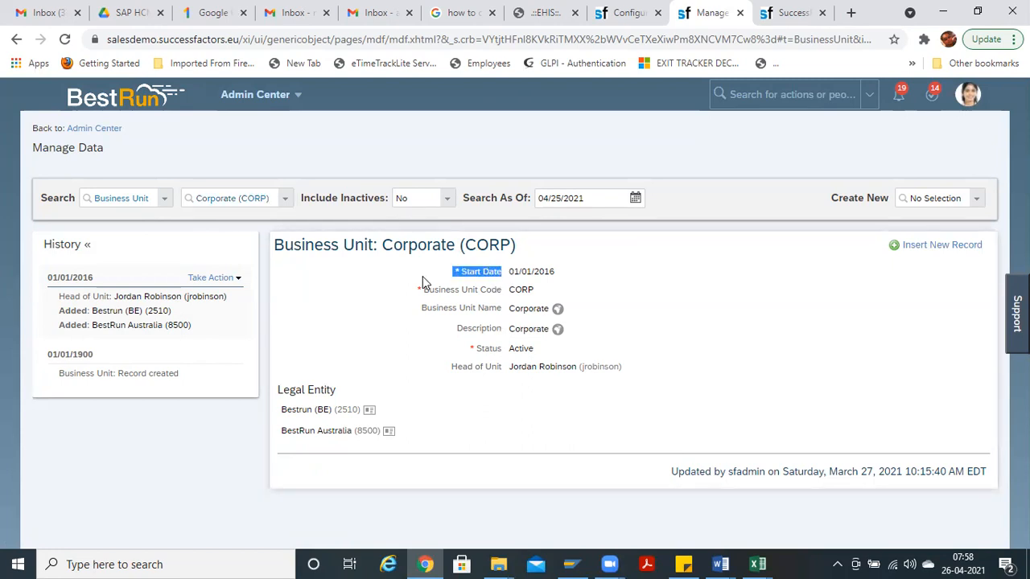
click(463, 285)
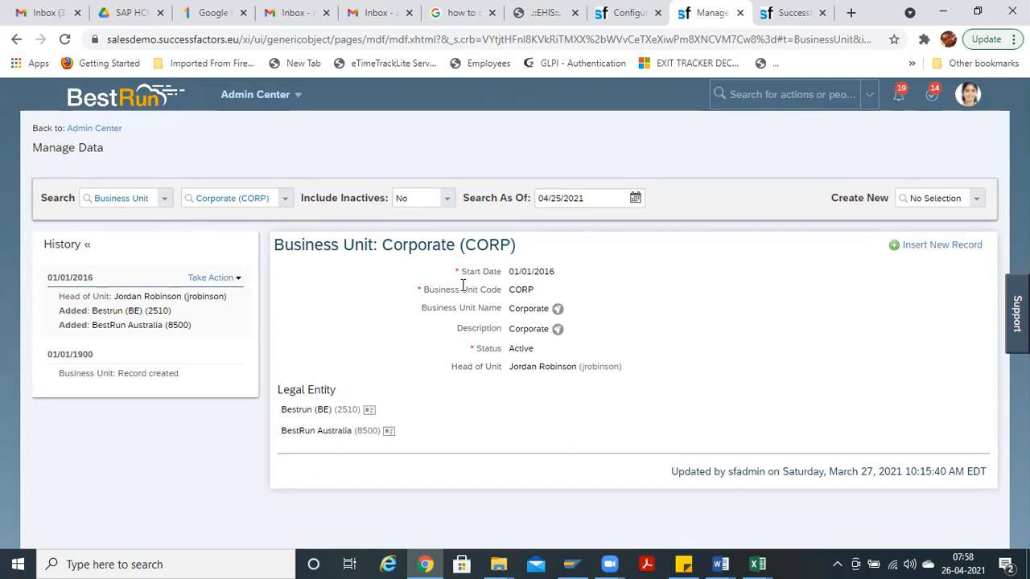
drag(456, 272, 501, 282)
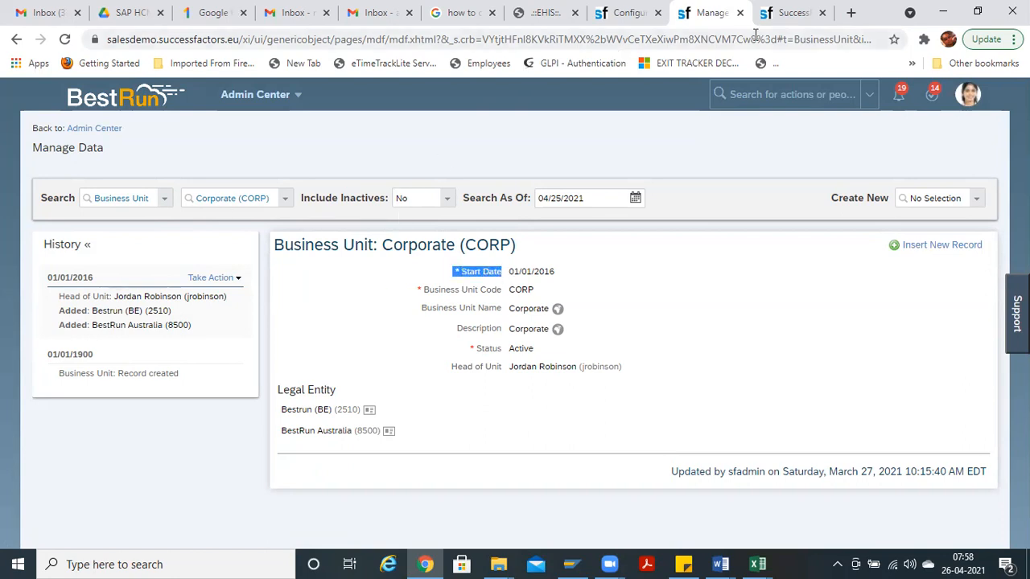
Step: Return to the Legal Entity object definition and look through its list of fields
click(786, 12)
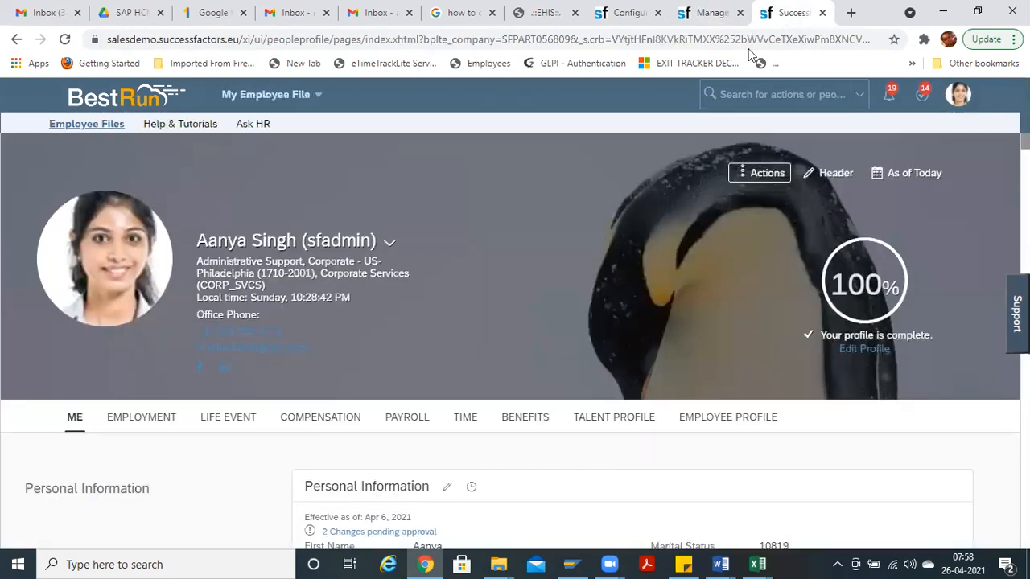
click(708, 13)
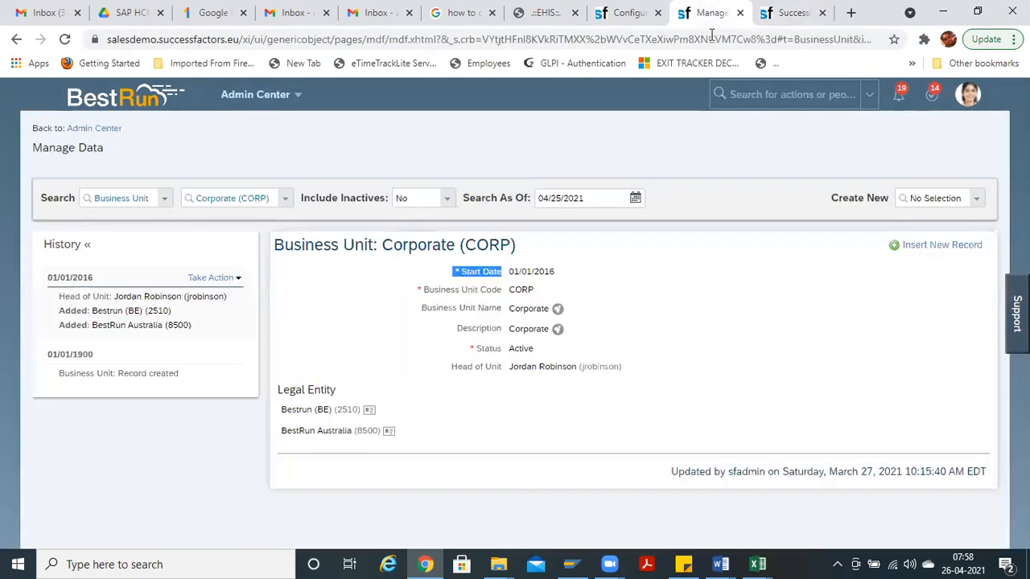
click(629, 13)
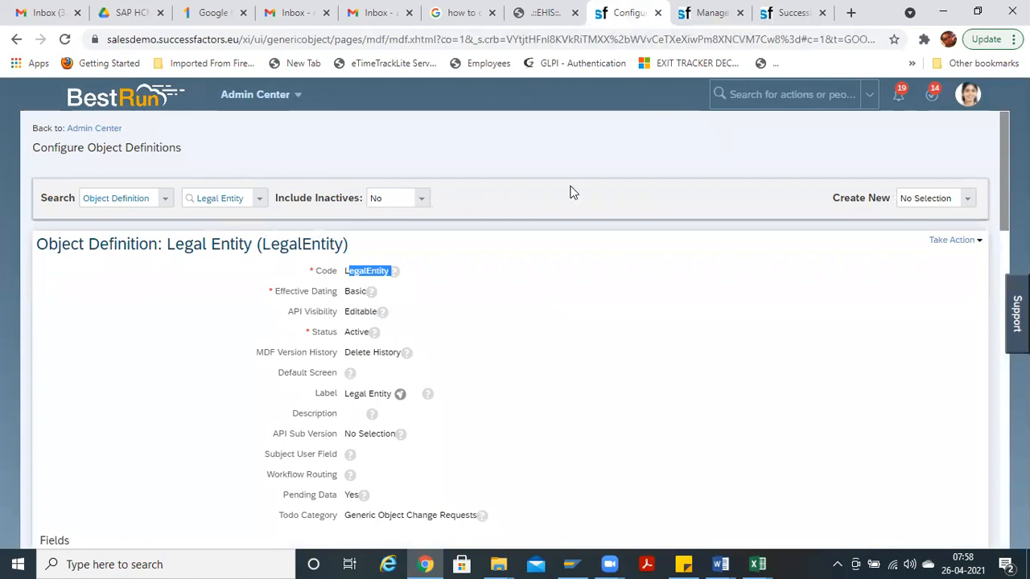
click(952, 240)
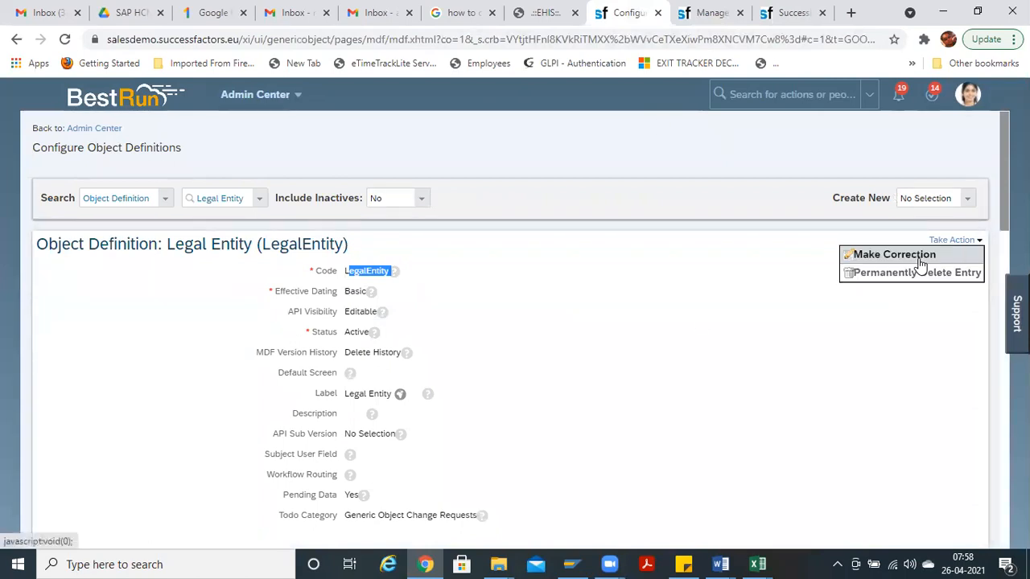
scroll(921, 264, down, 3)
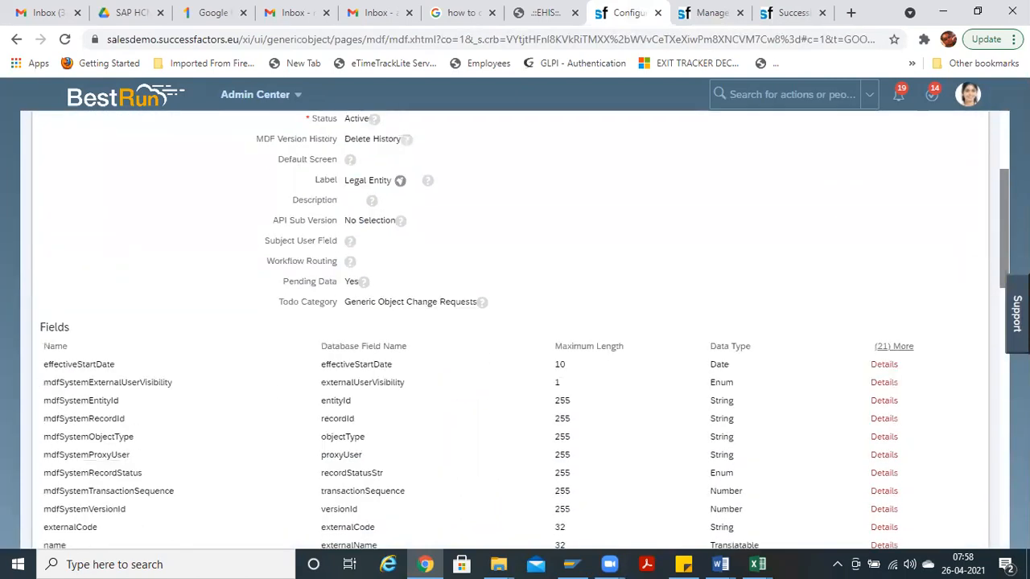
scroll(524, 333, down, 5)
scroll(524, 333, down, 3)
scroll(524, 333, down, 3)
scroll(524, 333, up, 6)
scroll(899, 137, up, 3)
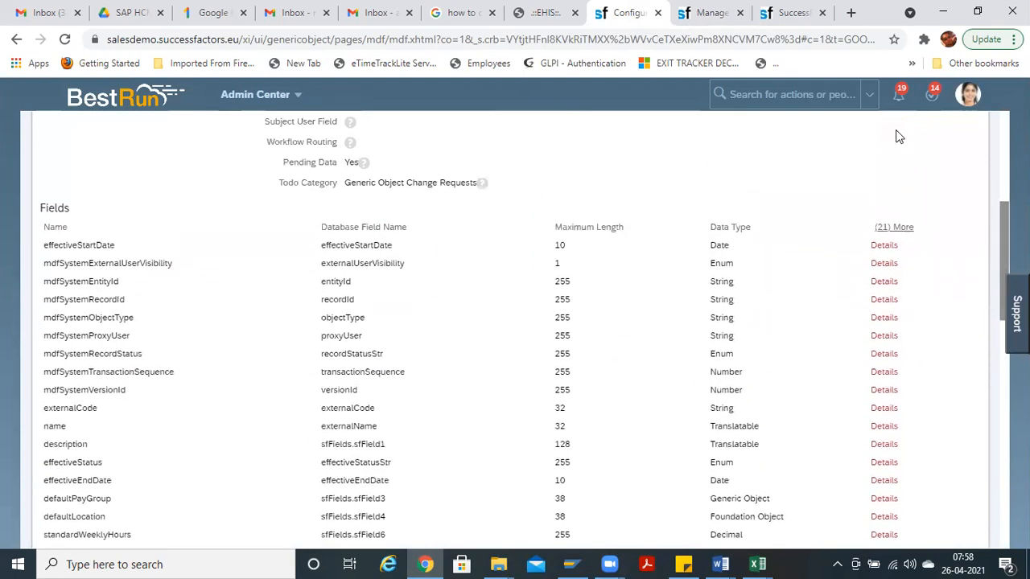
Step: Look up the BestRun (BestRun) Legal Entity record in Manage Data and examine its Standard Weekly Hours and Status fields
key(ctrl+Tab)
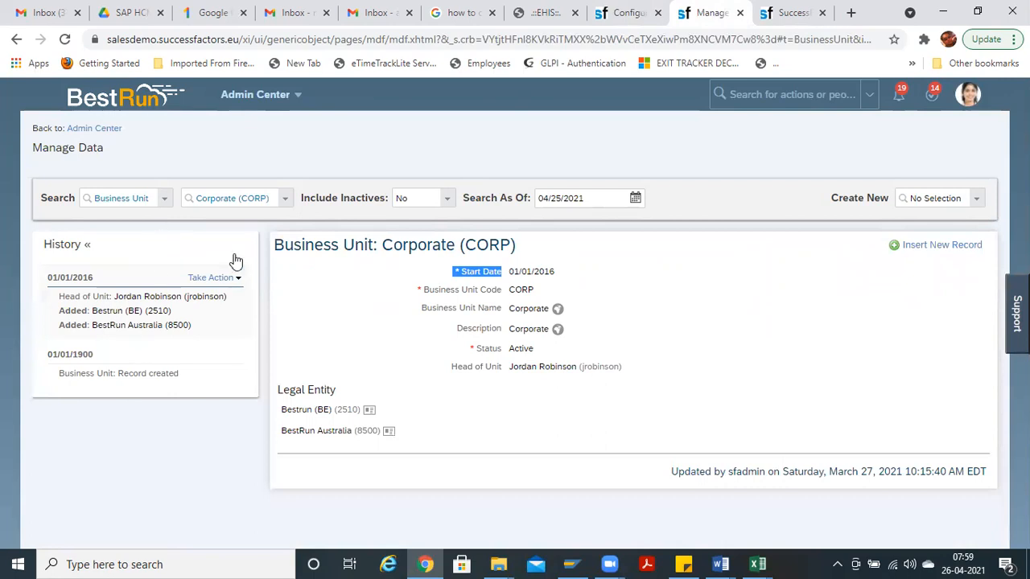
click(167, 200)
text(lega)
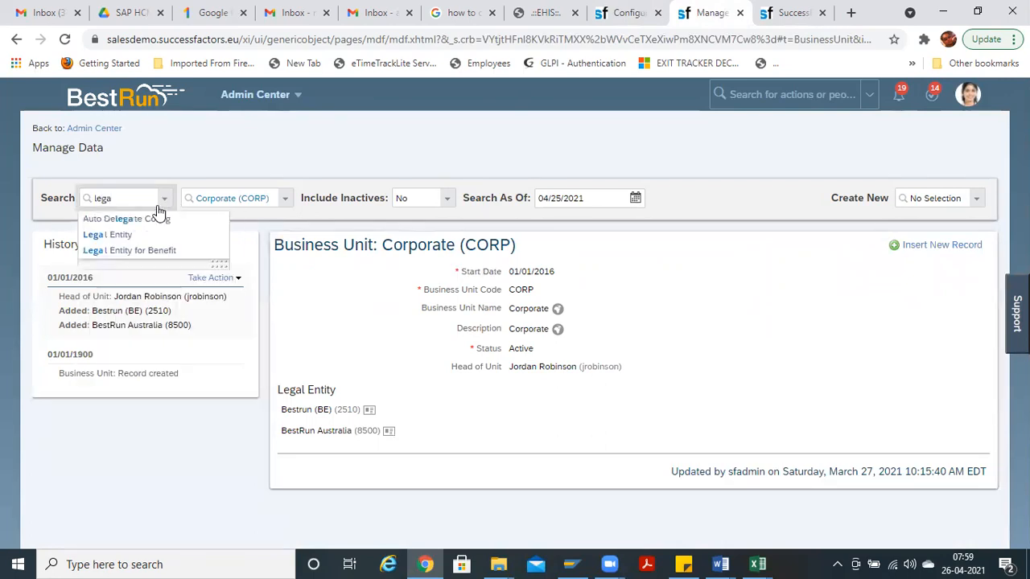
click(136, 235)
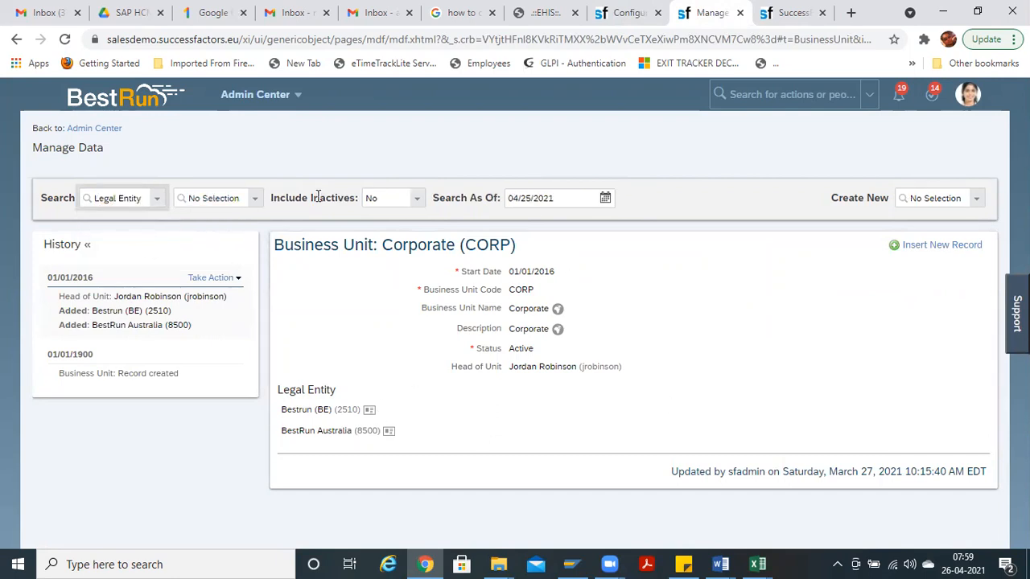
click(257, 204)
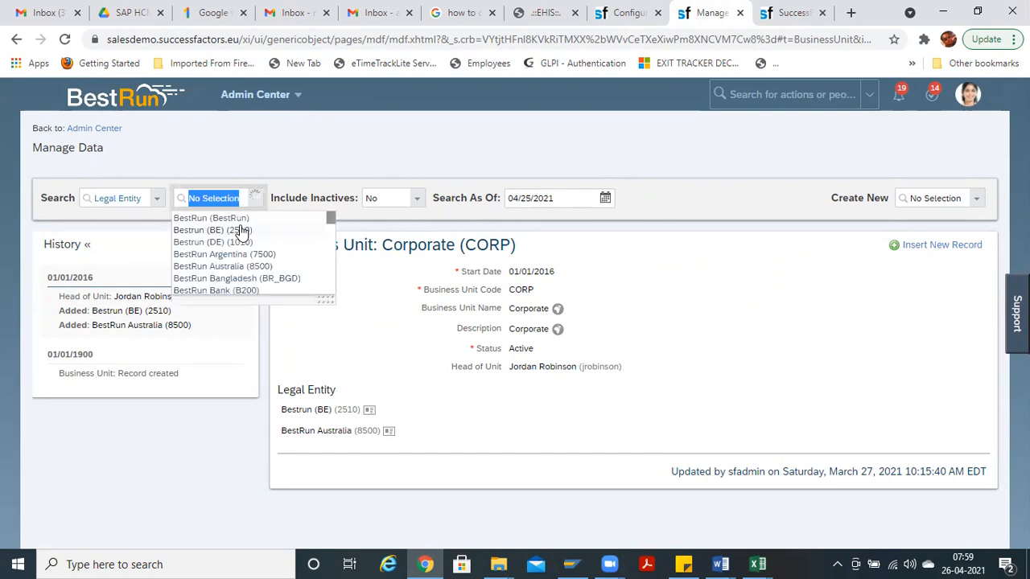
click(231, 219)
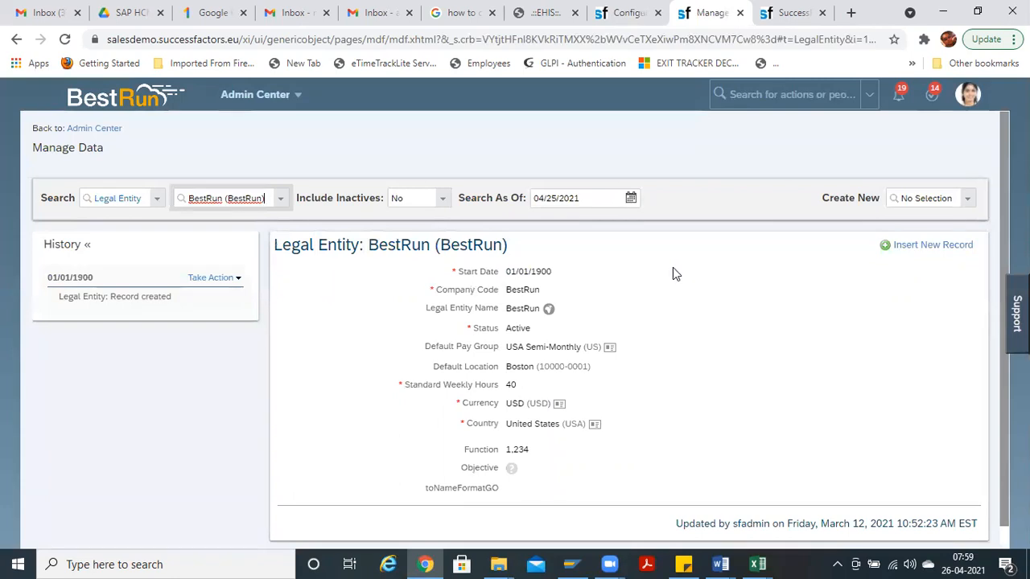
drag(408, 386, 515, 386)
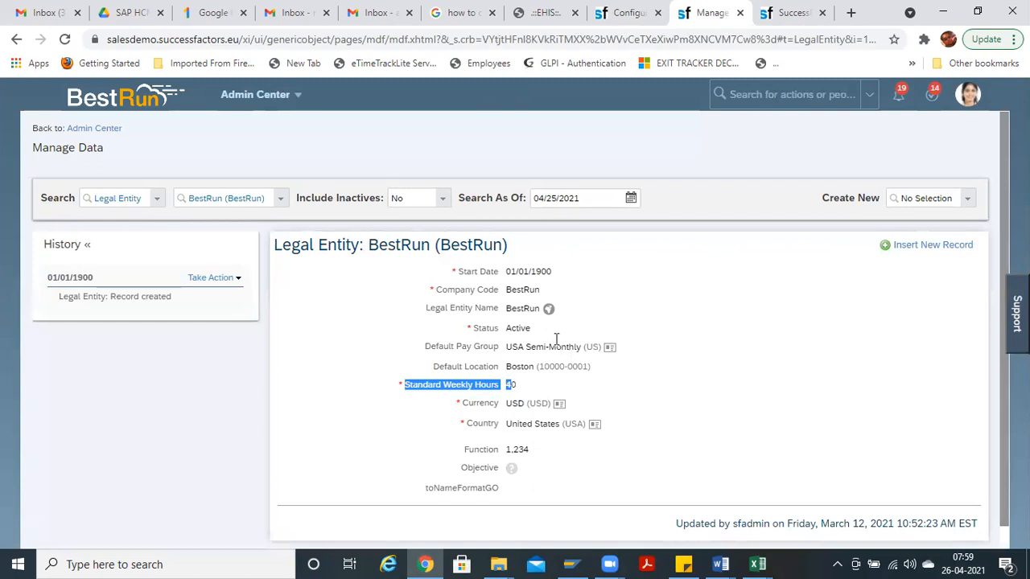
drag(506, 329, 539, 339)
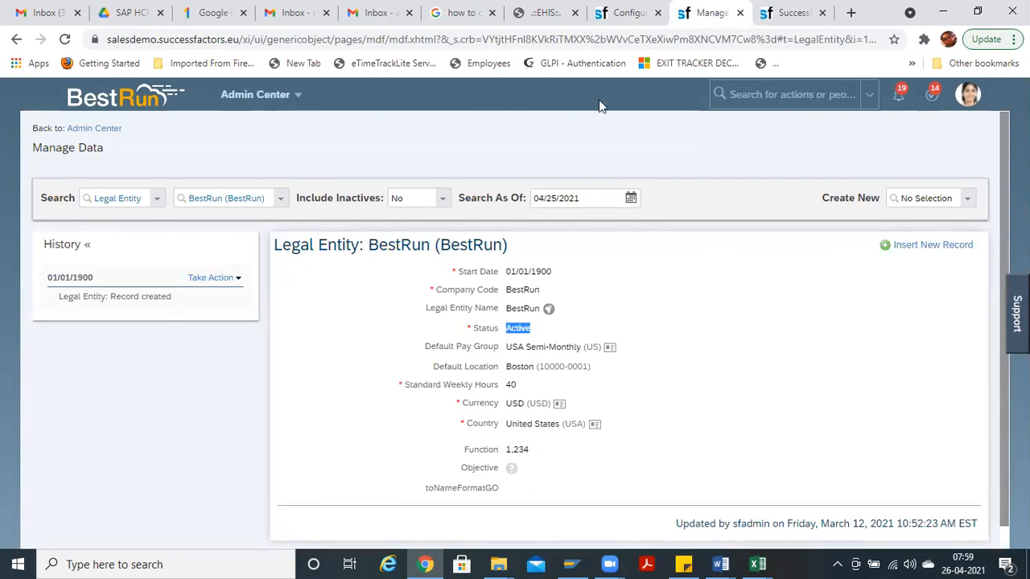
Step: Examine the names and data types of the standard and custom fields in the Legal Entity object definition
click(620, 13)
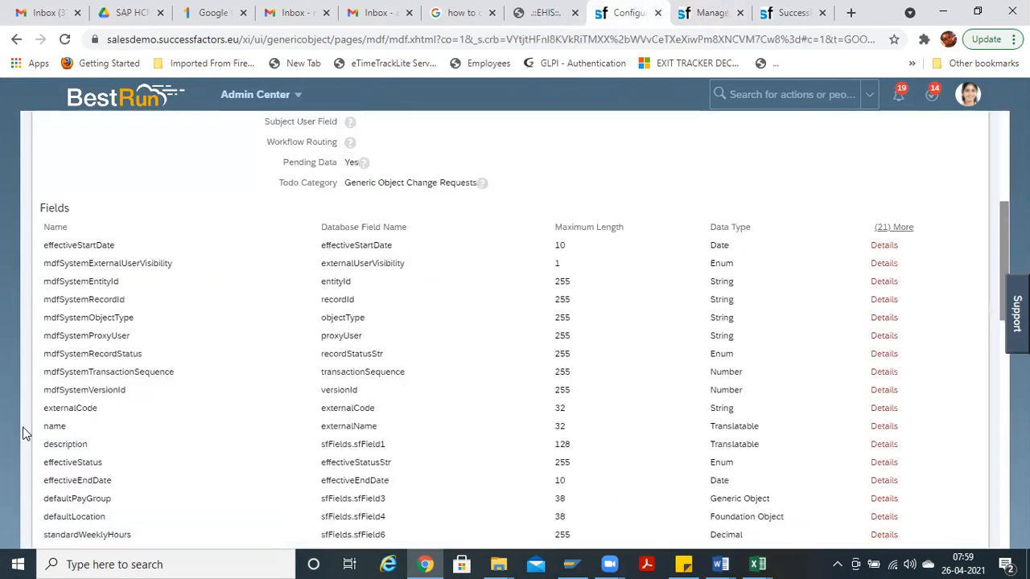
scroll(525, 330, down, 4)
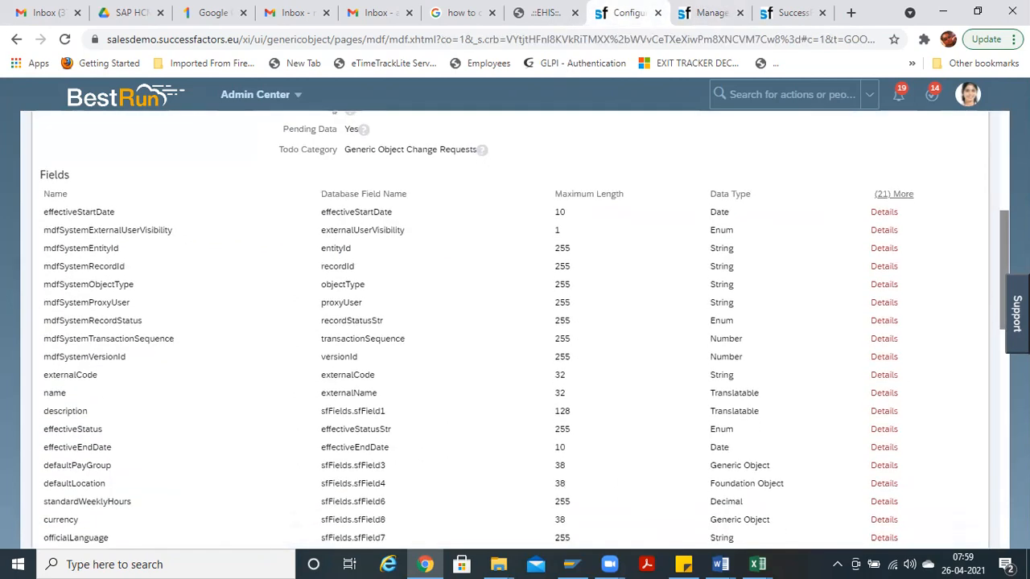
scroll(525, 329, up, 1)
scroll(524, 330, down, 1)
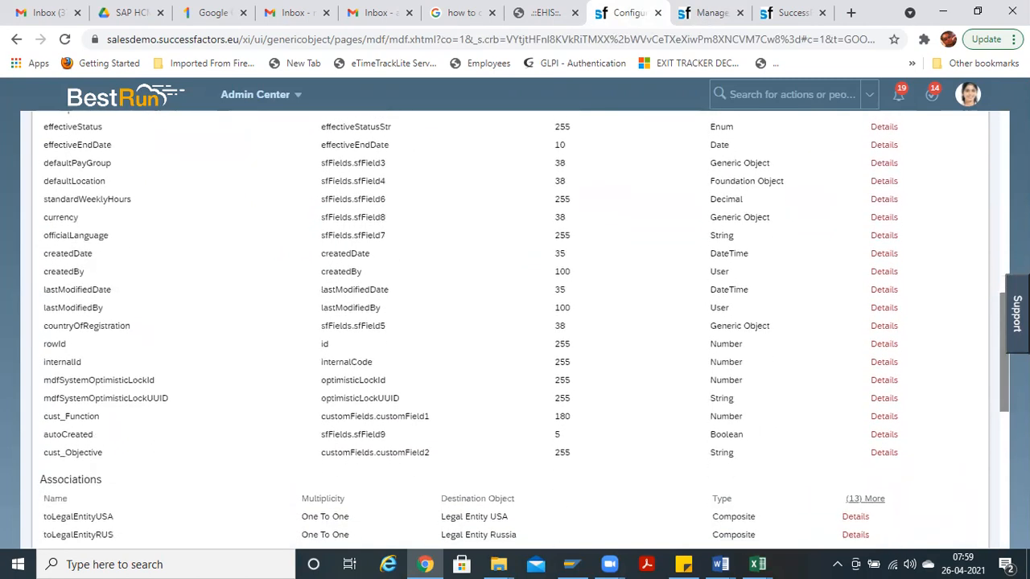
scroll(524, 330, up, 2)
scroll(525, 330, up, 2)
scroll(524, 330, down, 2)
scroll(525, 321, down, 1)
scroll(524, 330, down, 1)
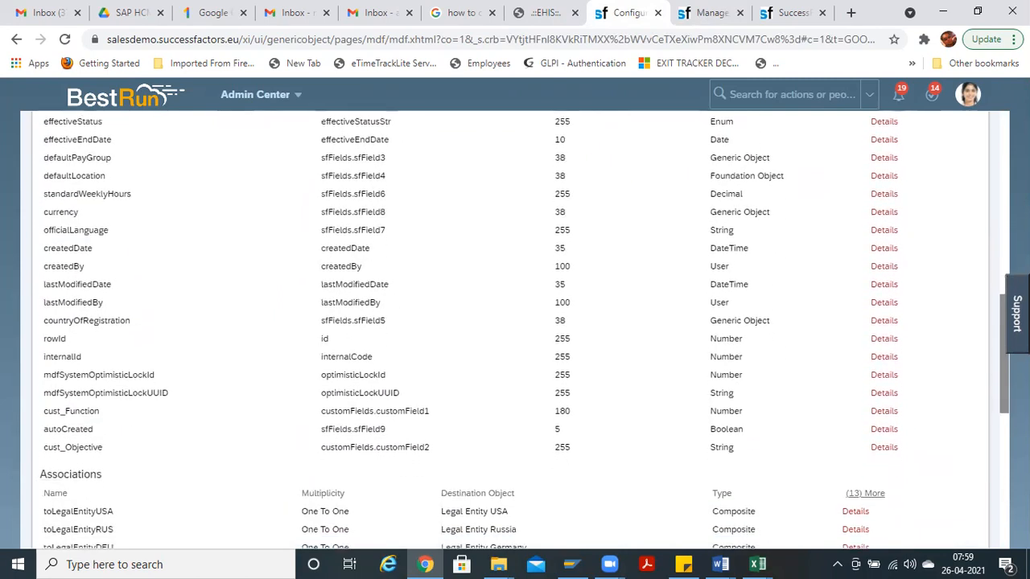
scroll(525, 330, up, 2)
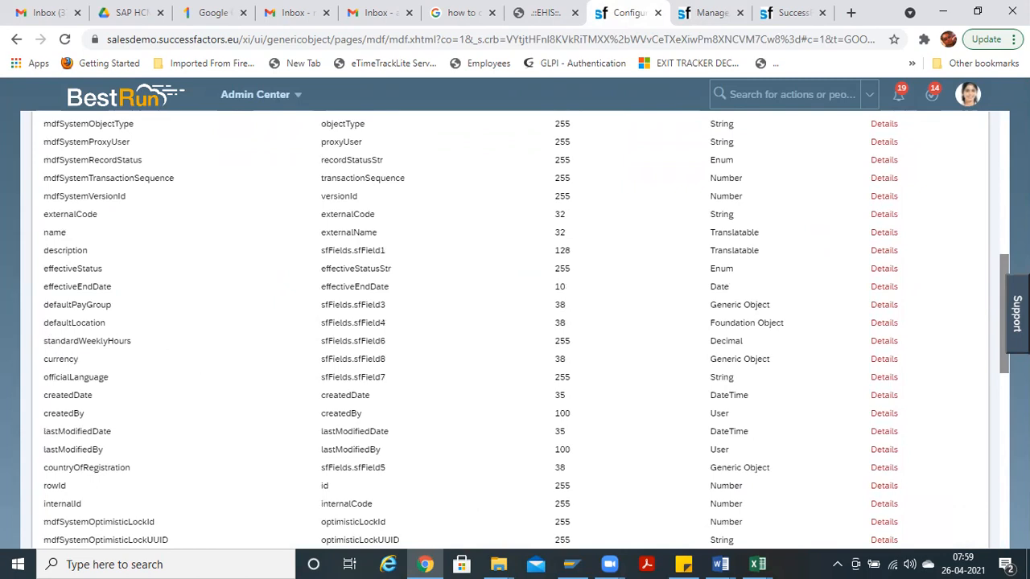
scroll(515, 330, up, 7)
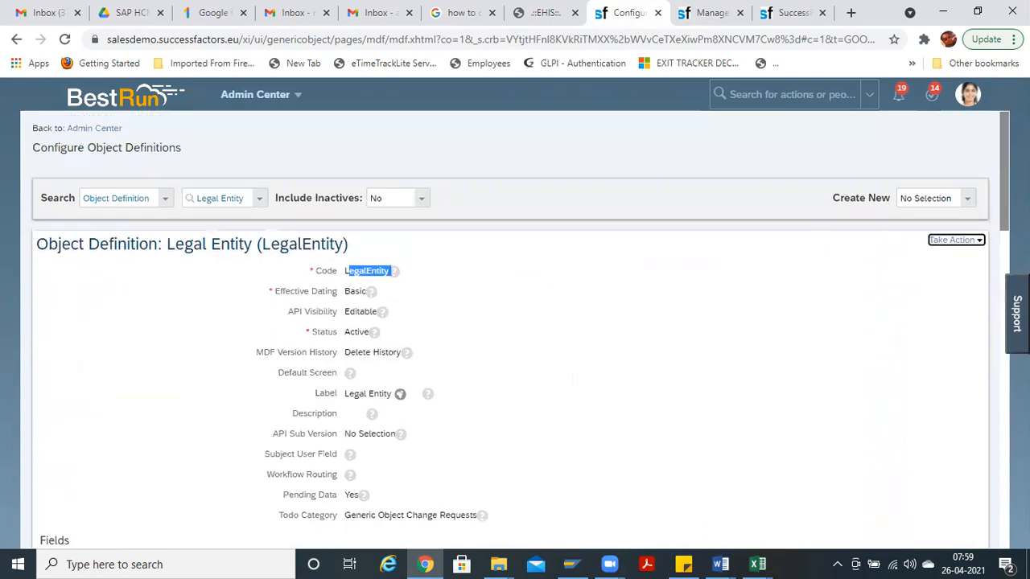
Step: Check the data type of the effectiveStatus field and return to the BestRun record in Manage Data
scroll(520, 328, down, 4)
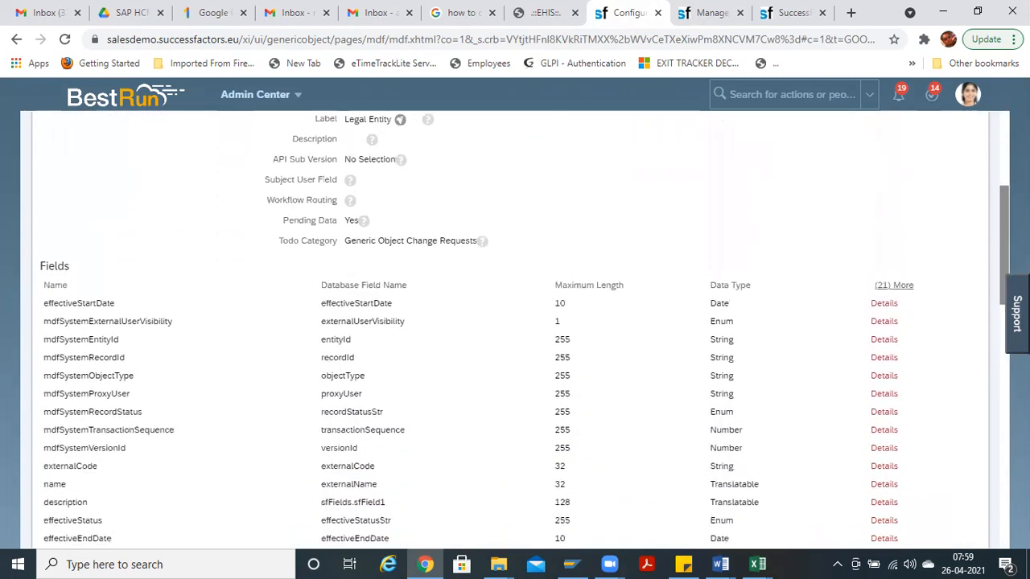
scroll(525, 330, down, 1)
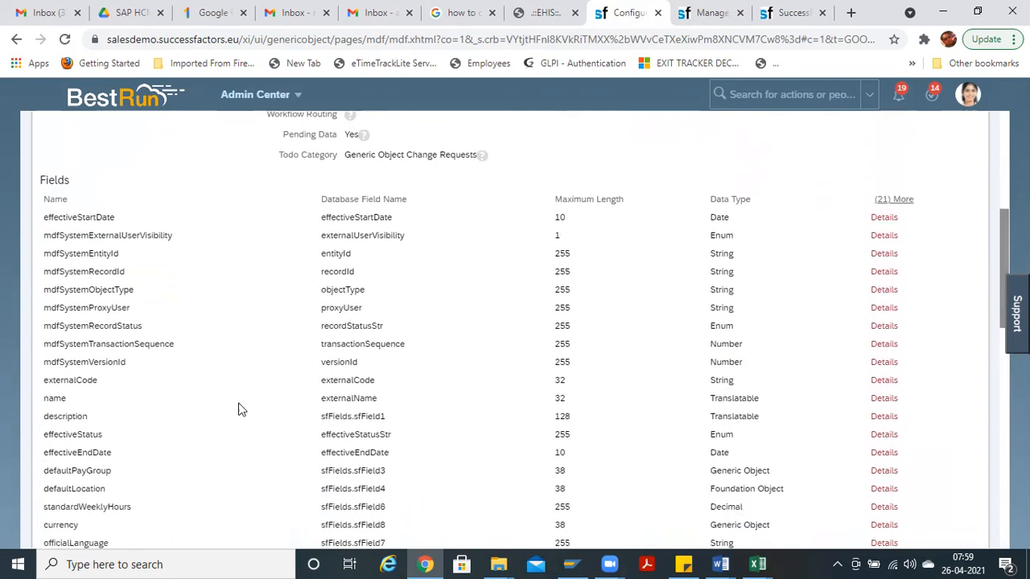
double_click(720, 434)
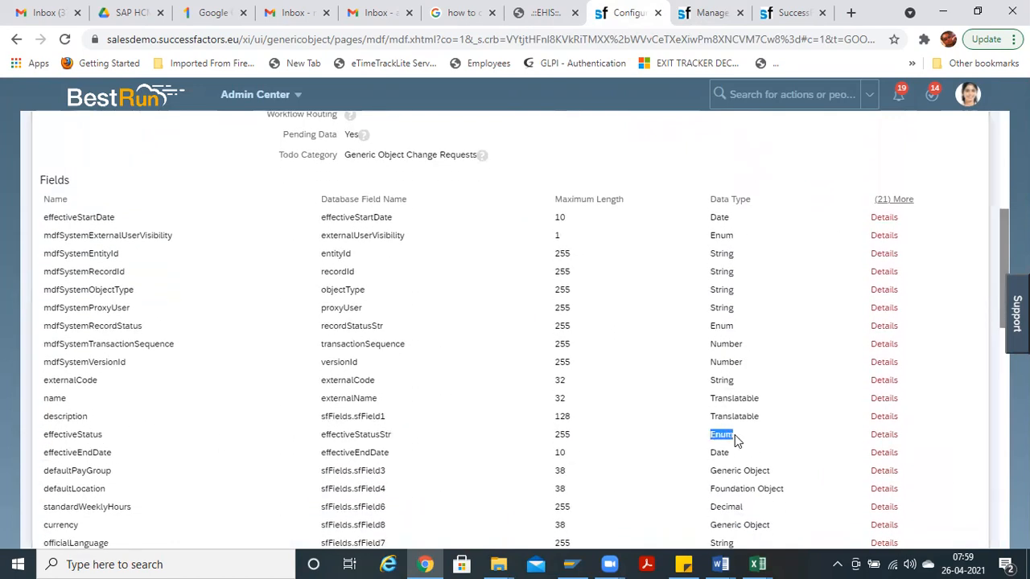
click(697, 27)
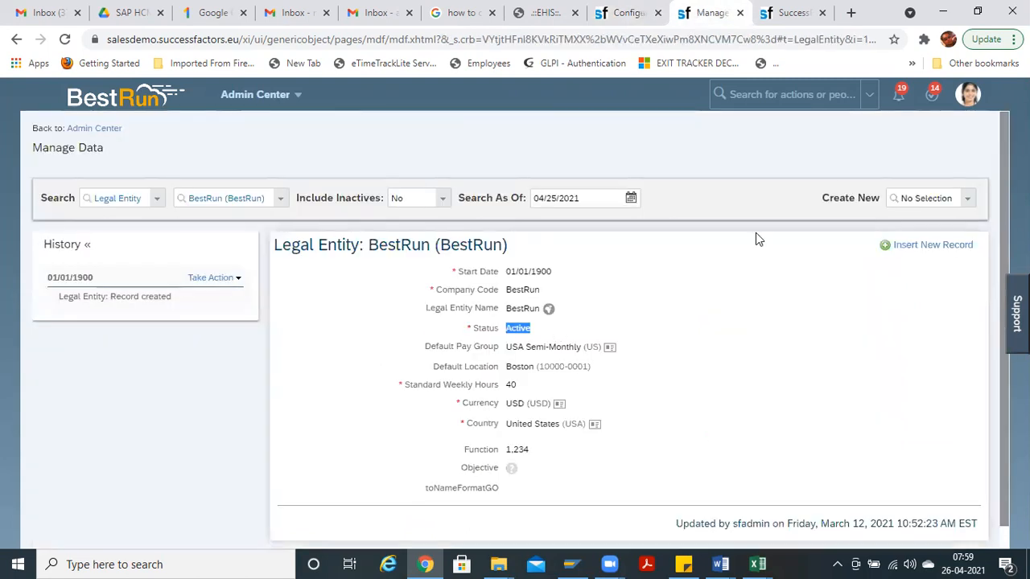
Step: Open the BestRun Legal Entity record for correction and look at the options available for its Status field
click(227, 278)
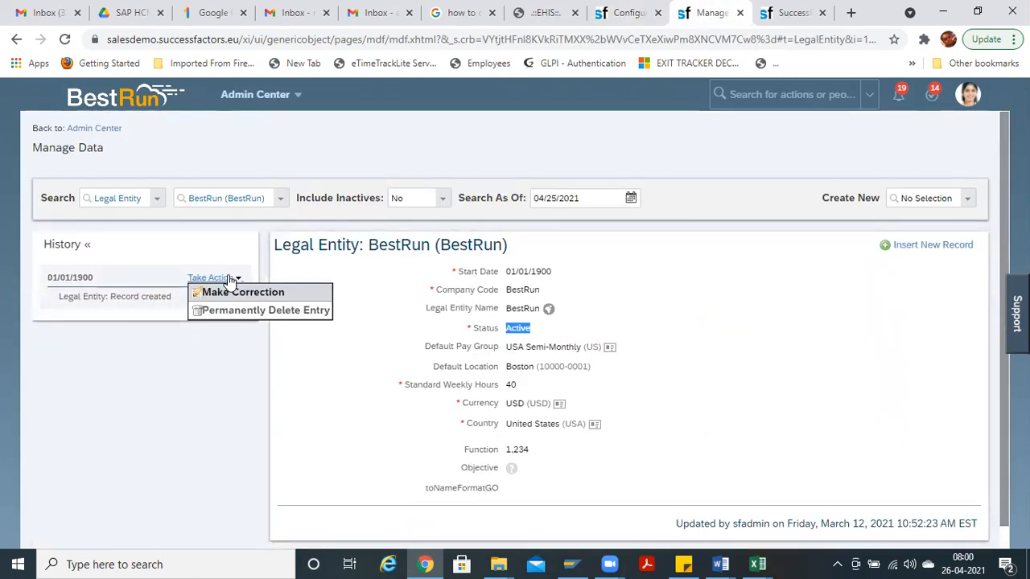
click(234, 292)
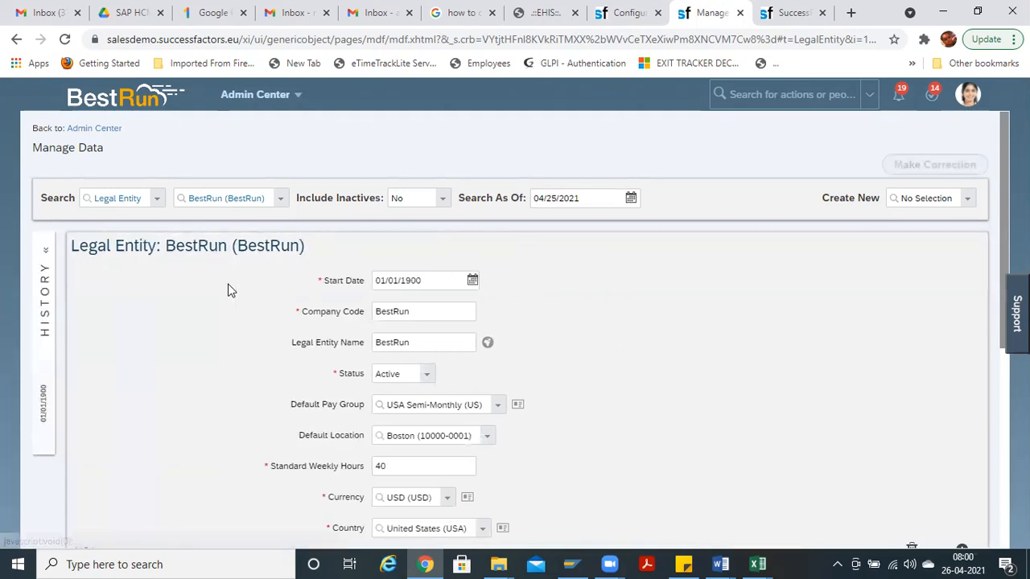
click(429, 375)
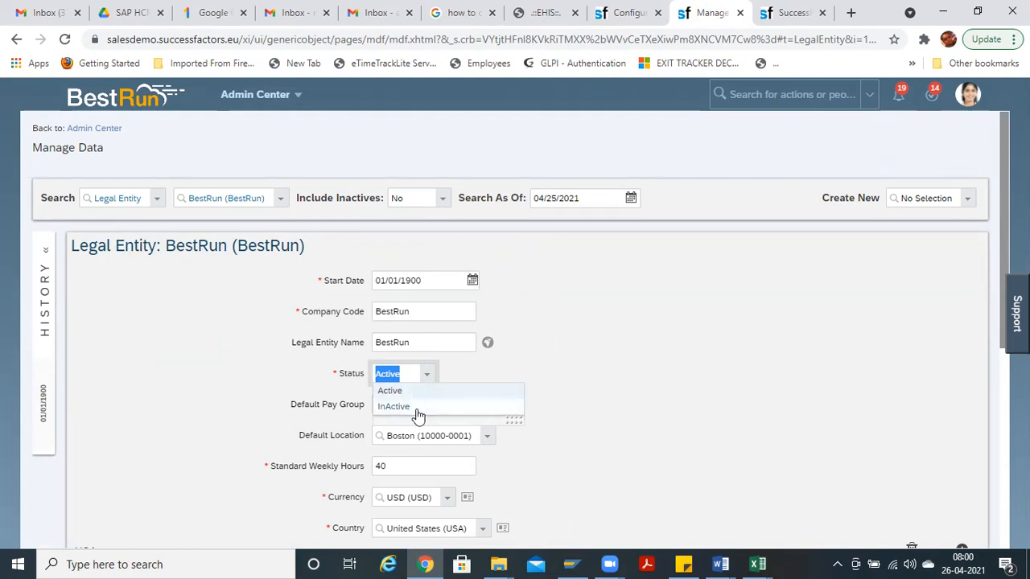
click(544, 376)
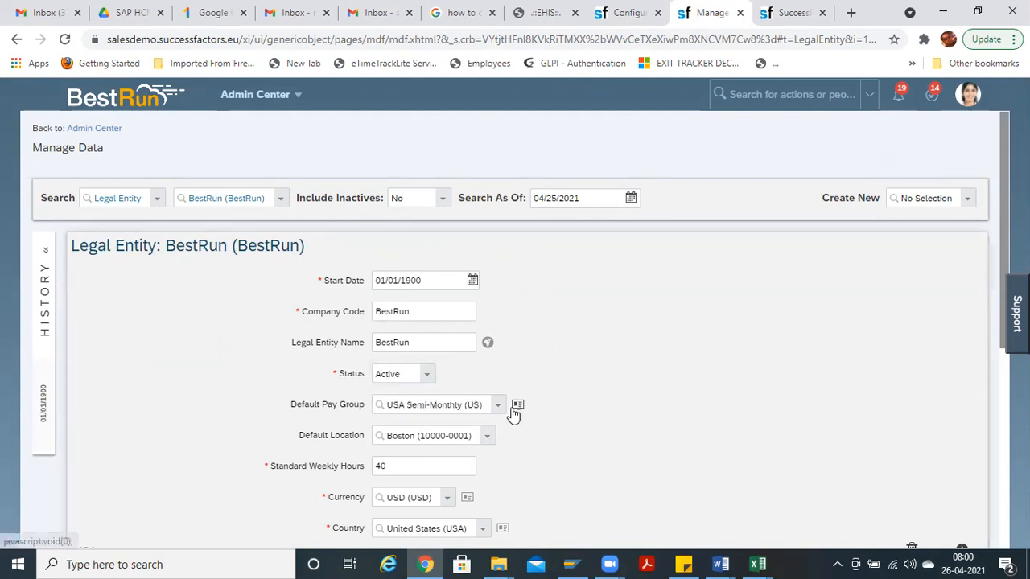
key(alt+Tab)
key(alt+Tab)
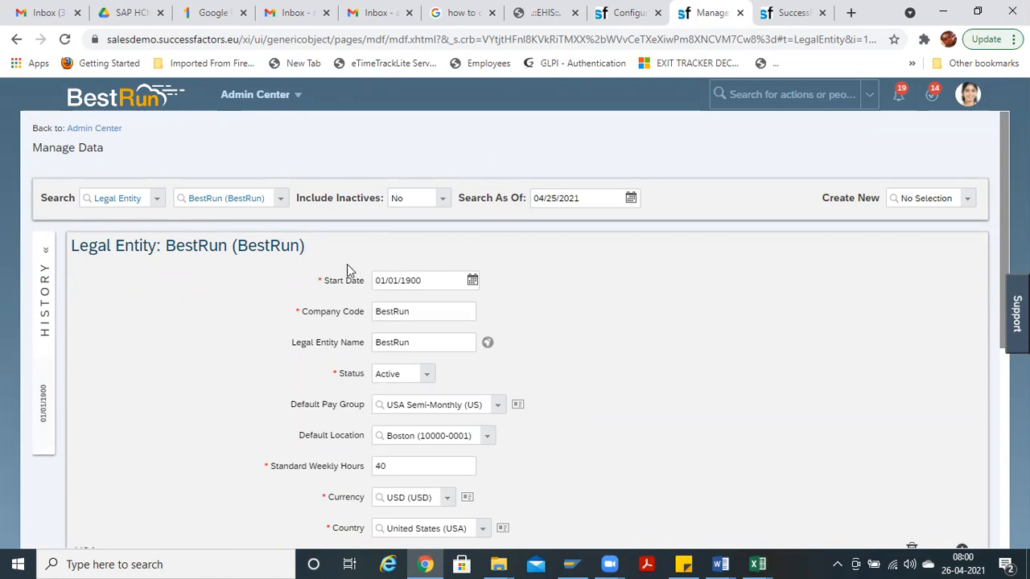
Step: Switch to the employee file, go to Position Information in the Employment section, and briefly open and cancel its edit form
click(789, 13)
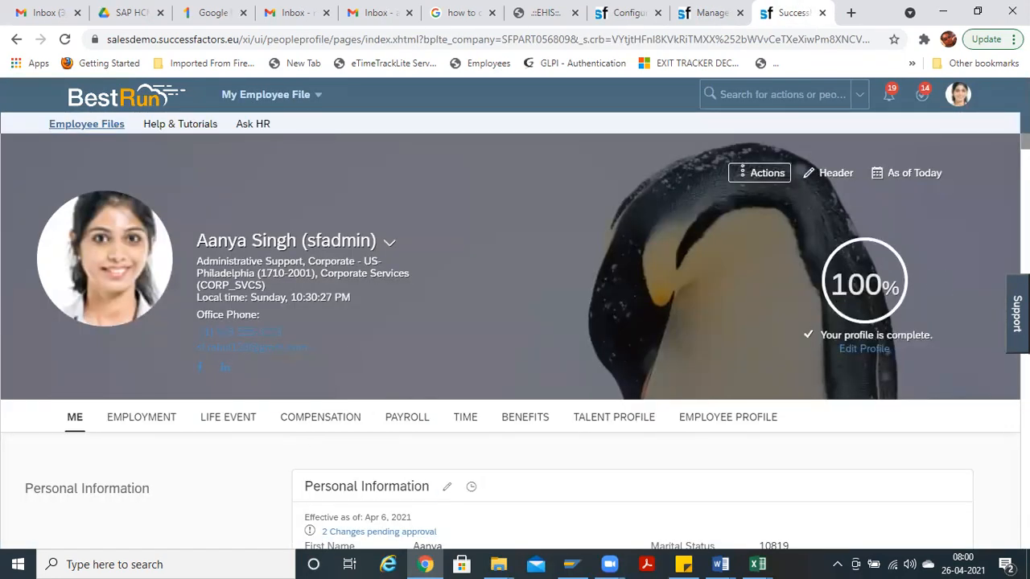
scroll(531, 273, down, 1)
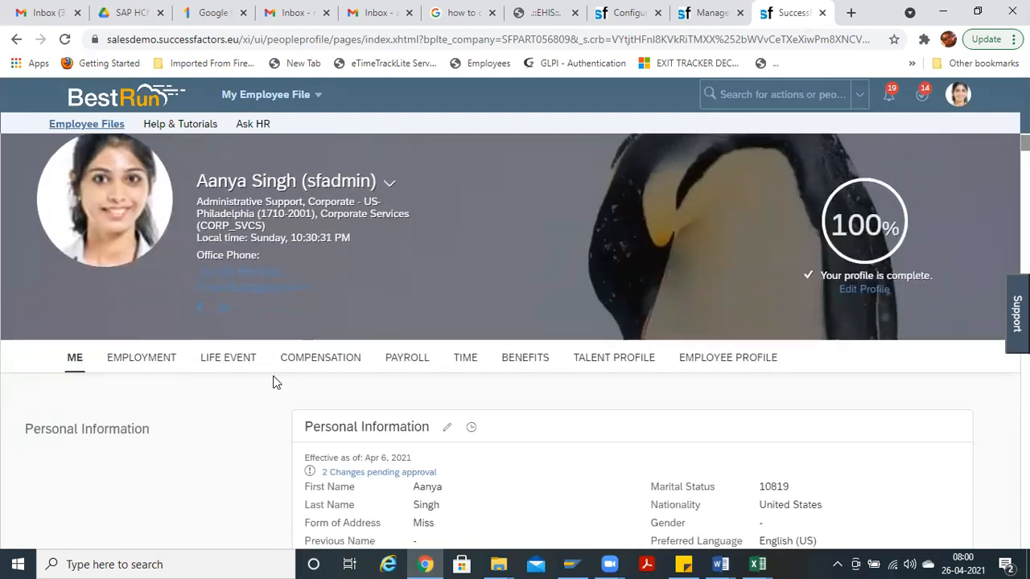
click(144, 361)
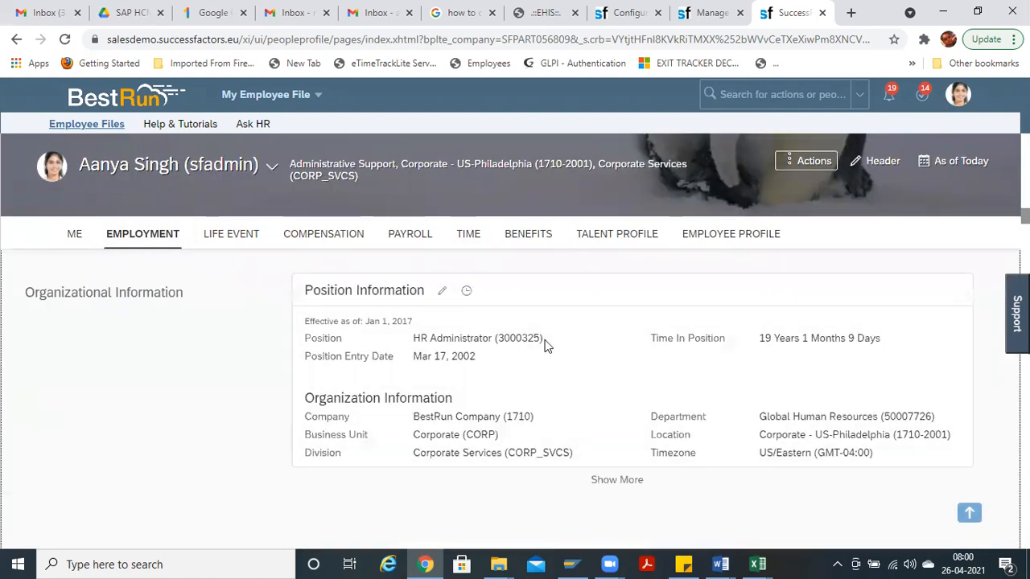
click(439, 293)
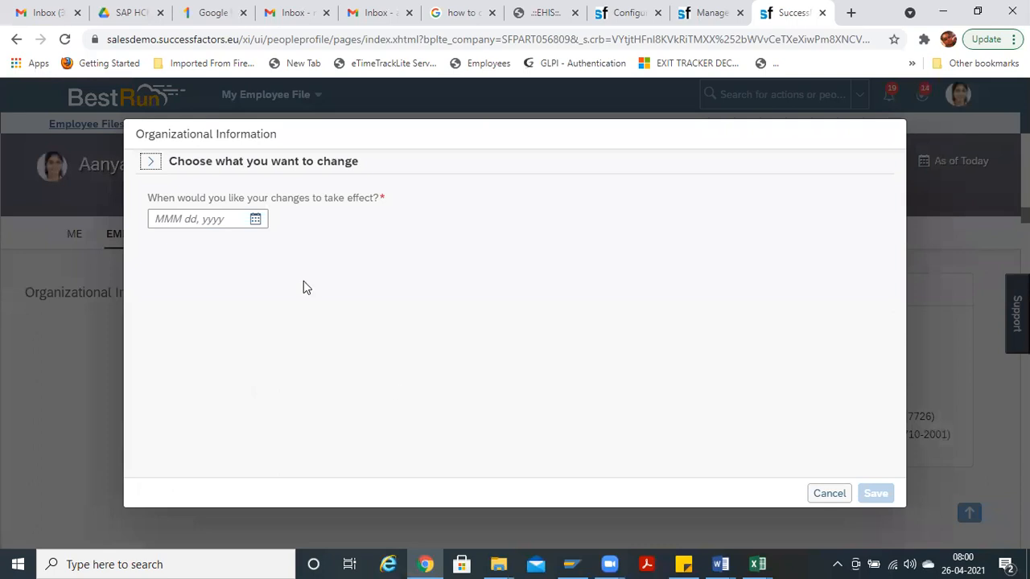
click(829, 494)
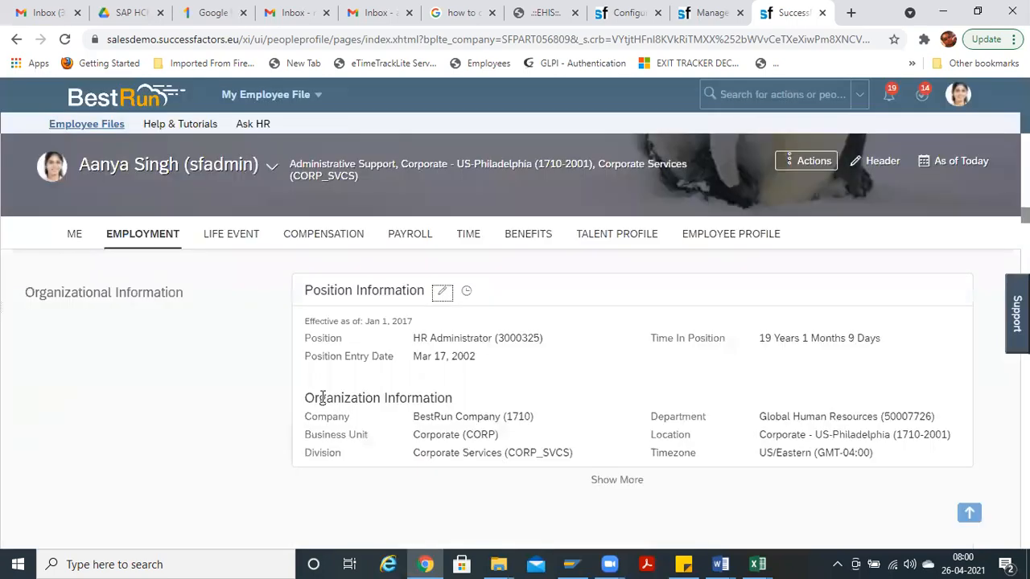
Step: Open the Organizational Information change form with effective date Apr 26, 2021, look through its organization fields, and cancel
click(443, 292)
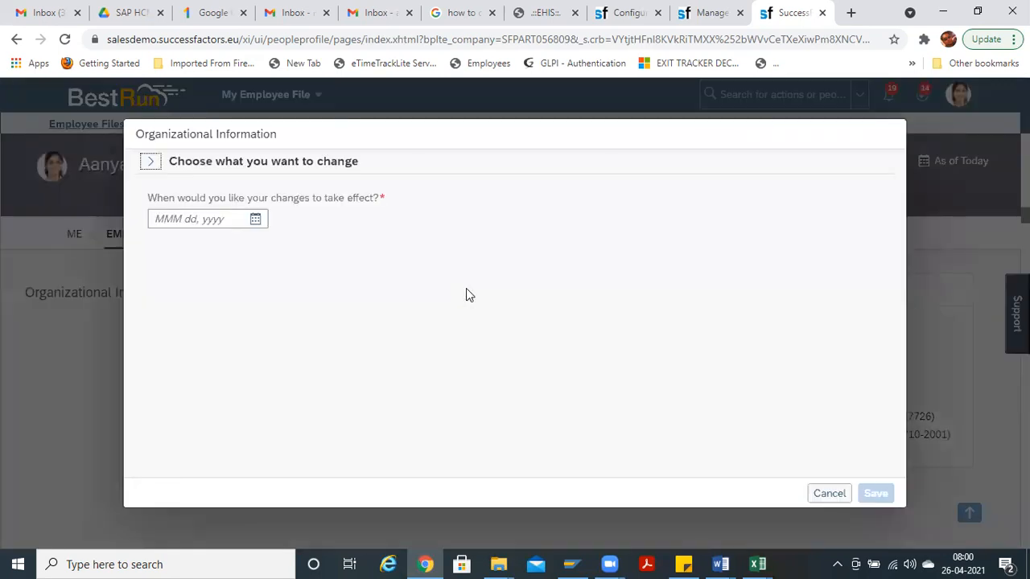
click(256, 224)
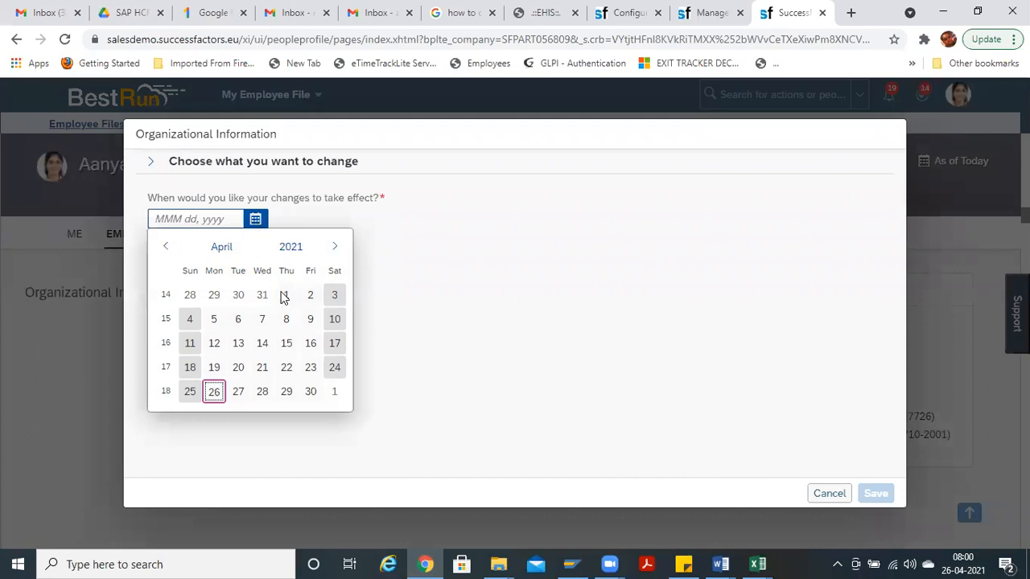
click(214, 391)
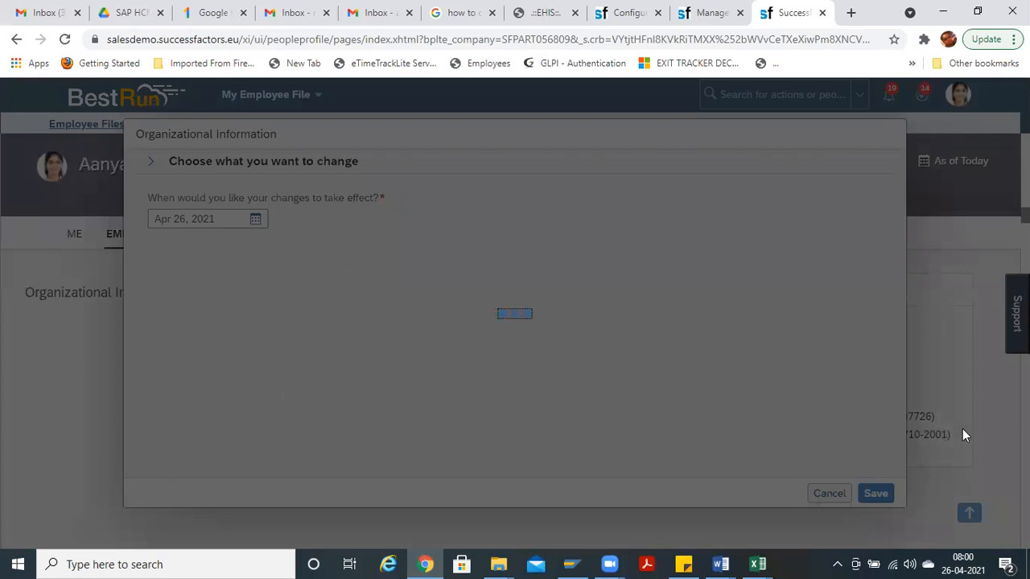
click(968, 557)
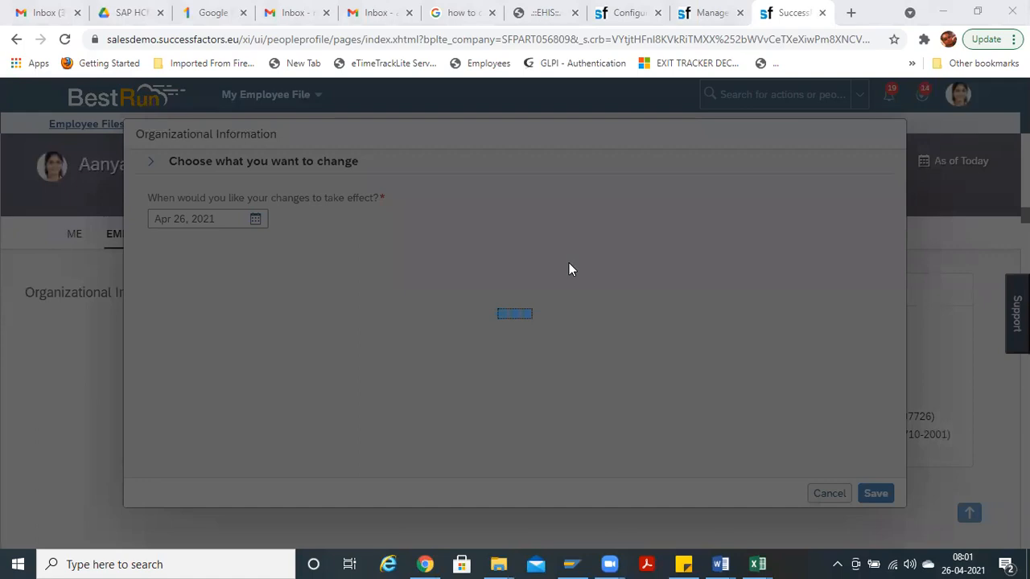
click(616, 418)
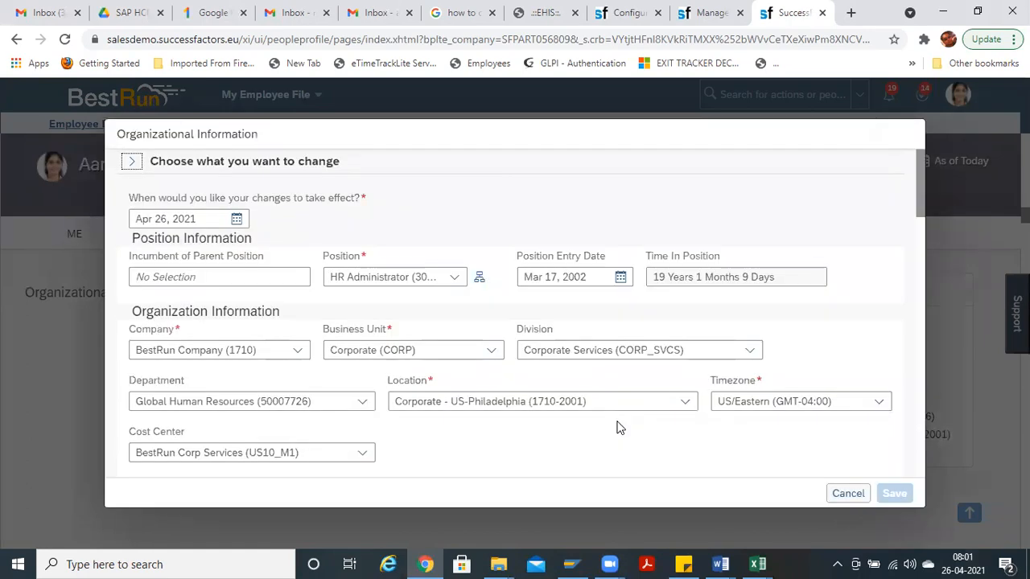
scroll(918, 199, down, 1)
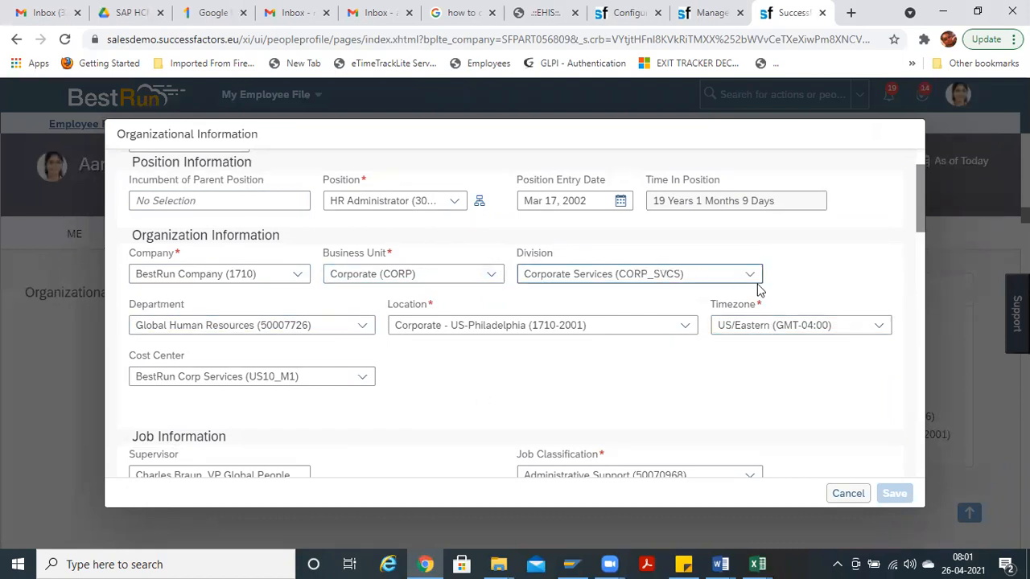
click(849, 493)
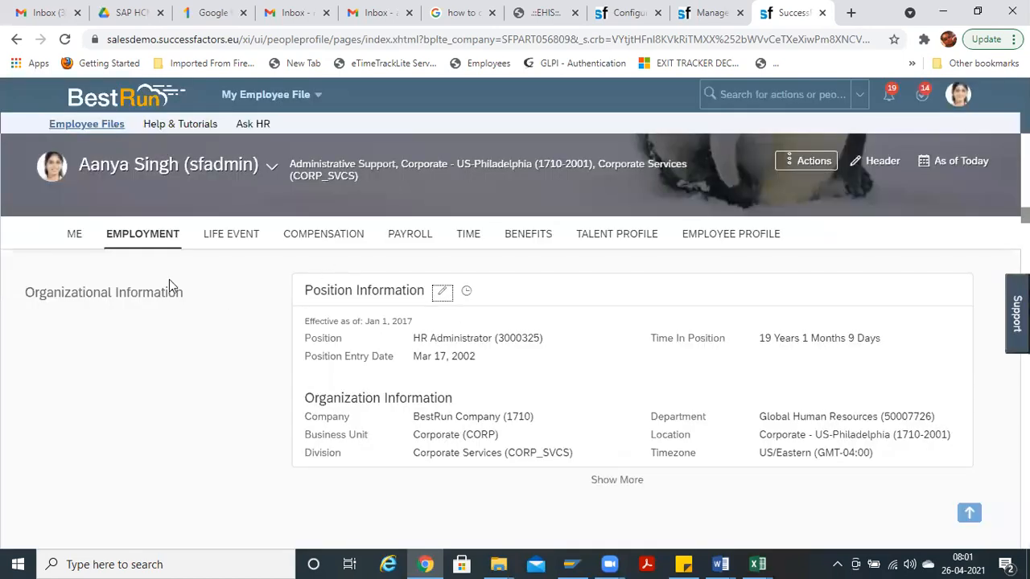
Step: Open the Jan 01, 2017 Job Information history record for editing and go to its Organization Information fields
click(467, 293)
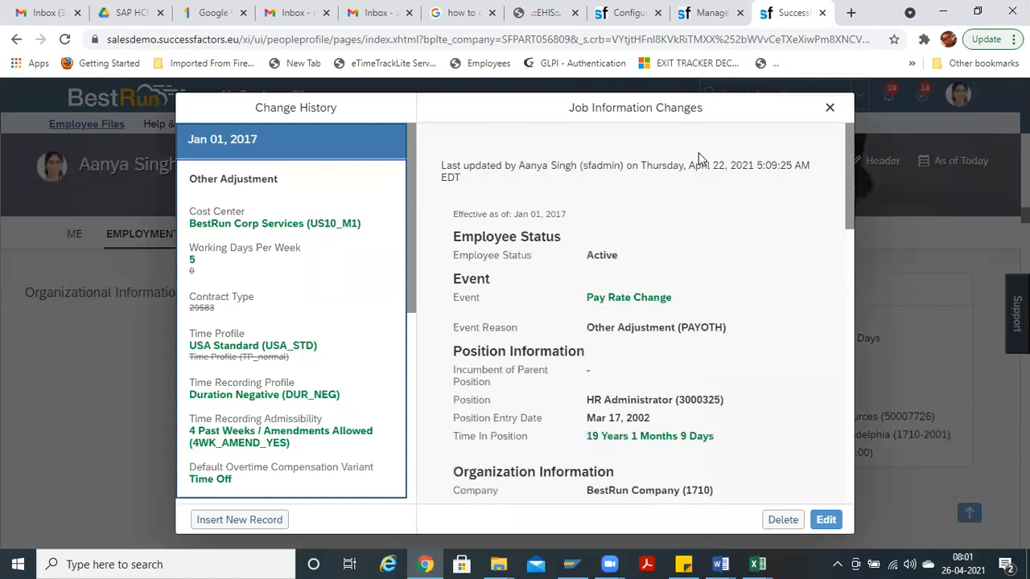
click(826, 520)
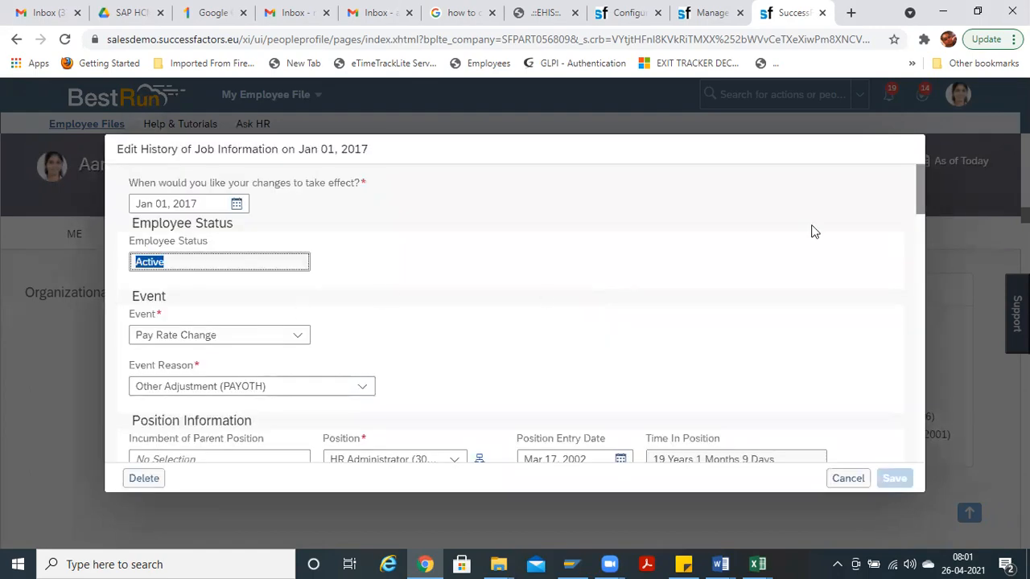
drag(921, 200, 919, 233)
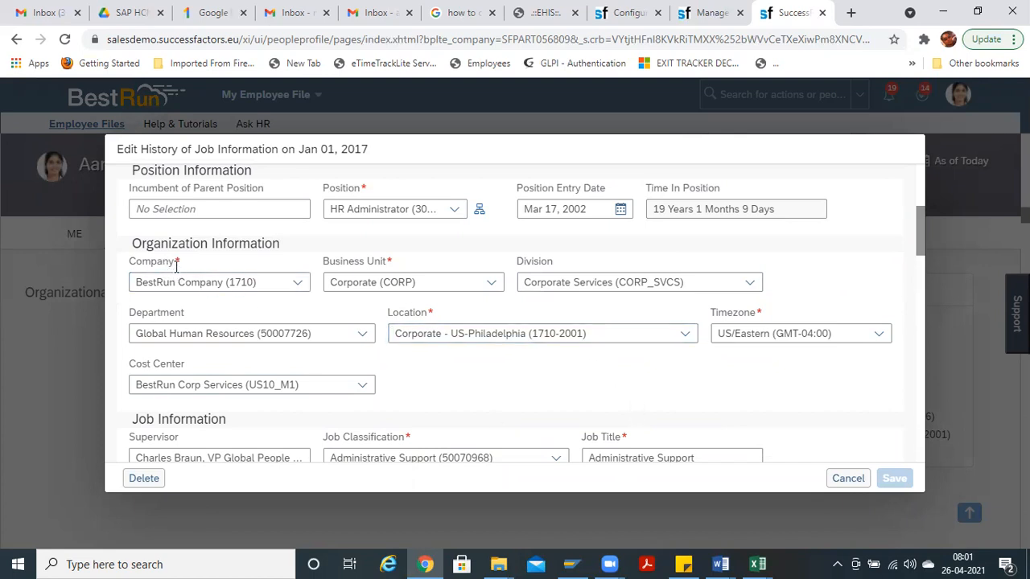
Step: Examine the Company, Business Unit, Division and Department fields, and open and close the list of Location choices
drag(173, 261, 129, 263)
click(388, 263)
drag(567, 264, 504, 257)
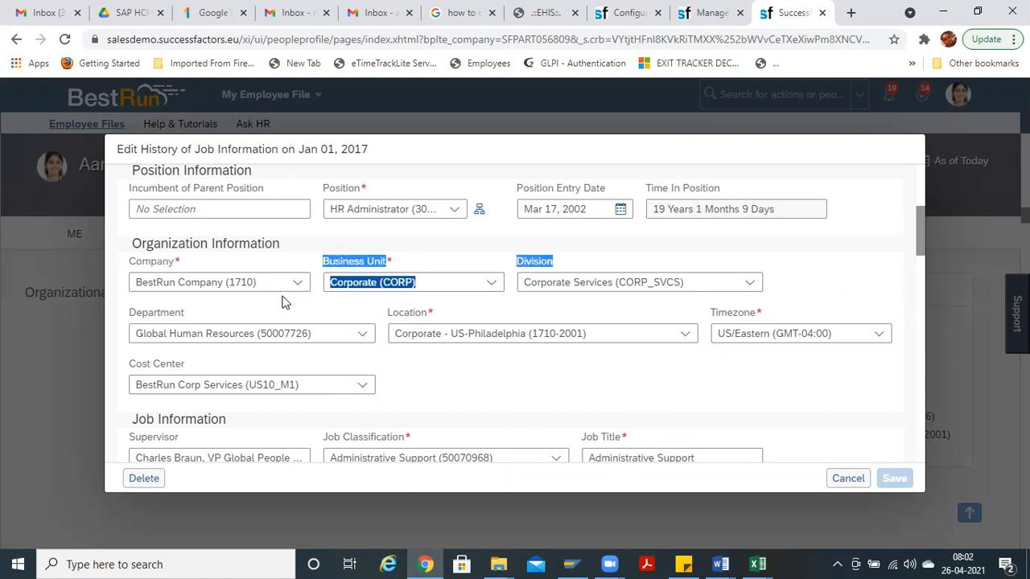
drag(186, 313, 131, 313)
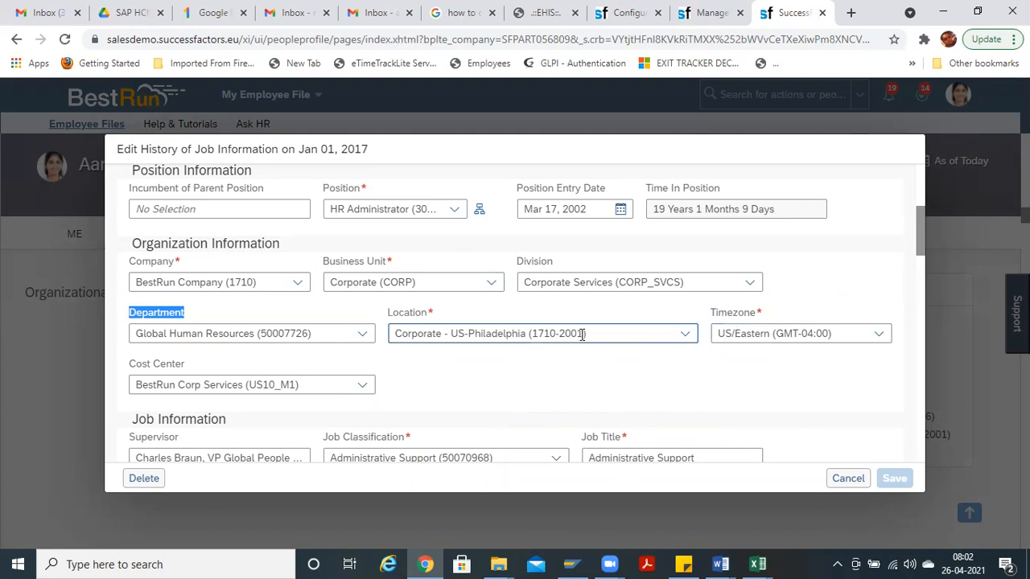
click(688, 337)
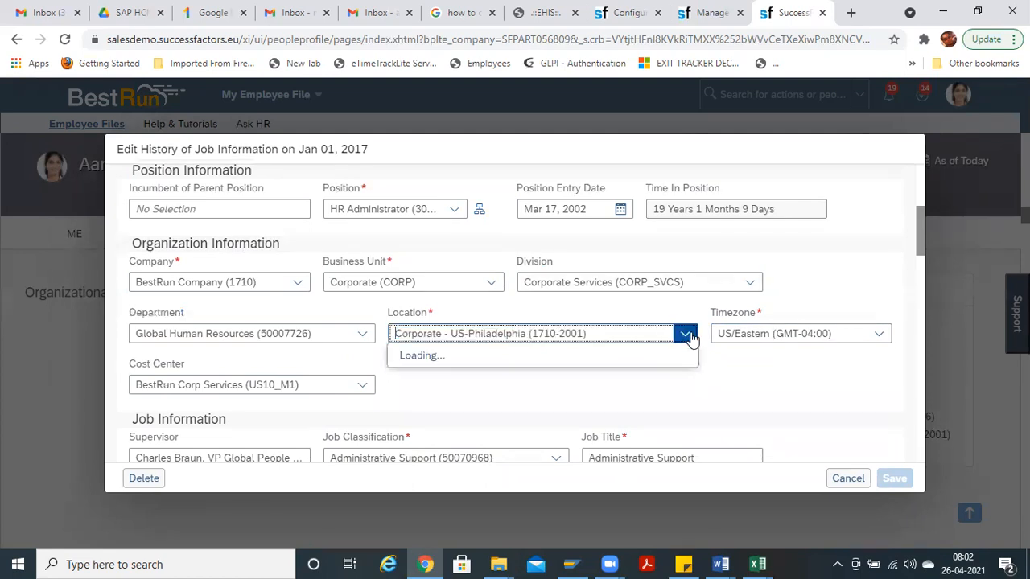
key(Escape)
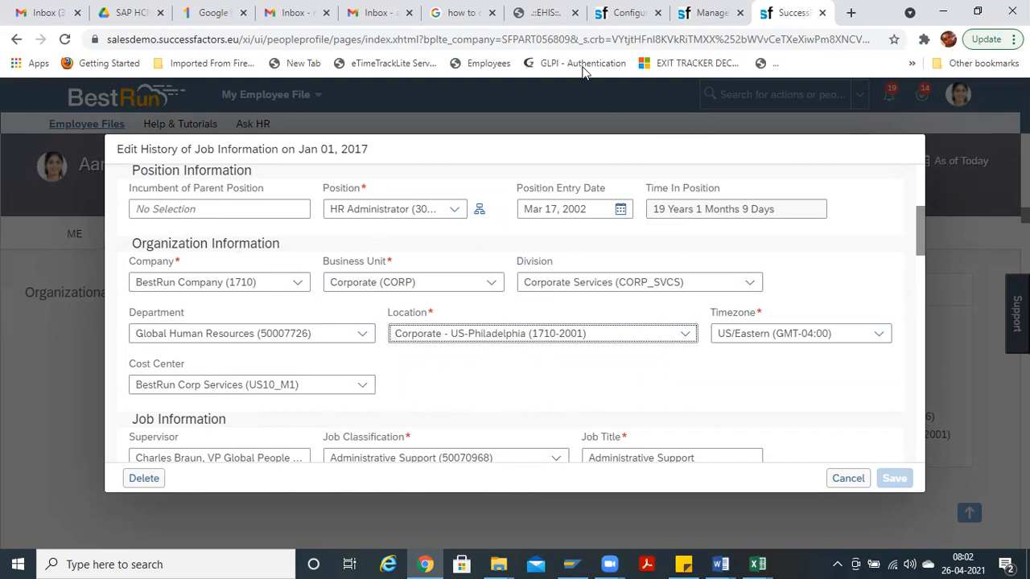
Step: Return to the Legal Entity object definition header and compare it with the BestRun record in Manage Data
key(ctrl+shift+Tab)
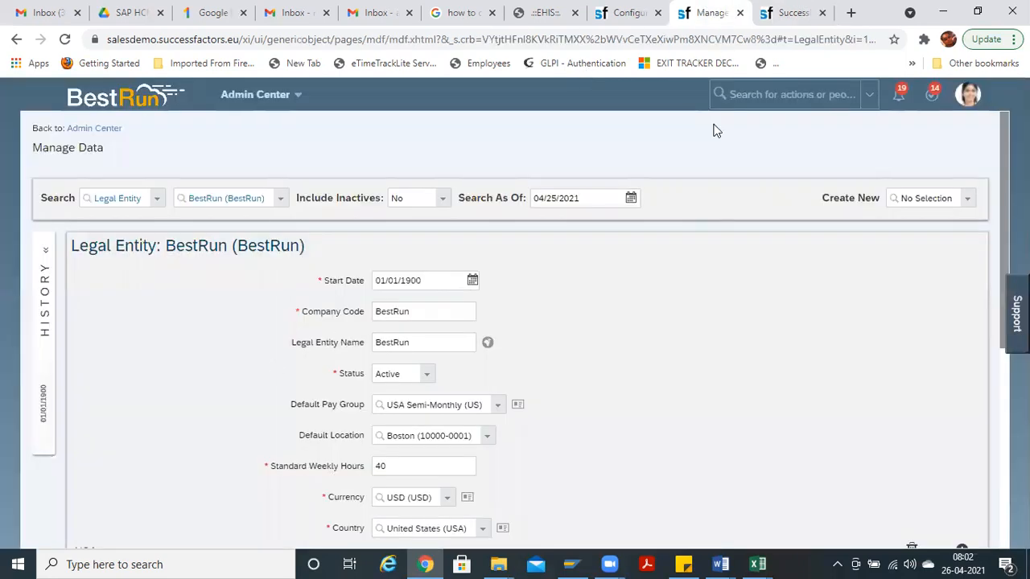
key(ctrl+shift+Tab)
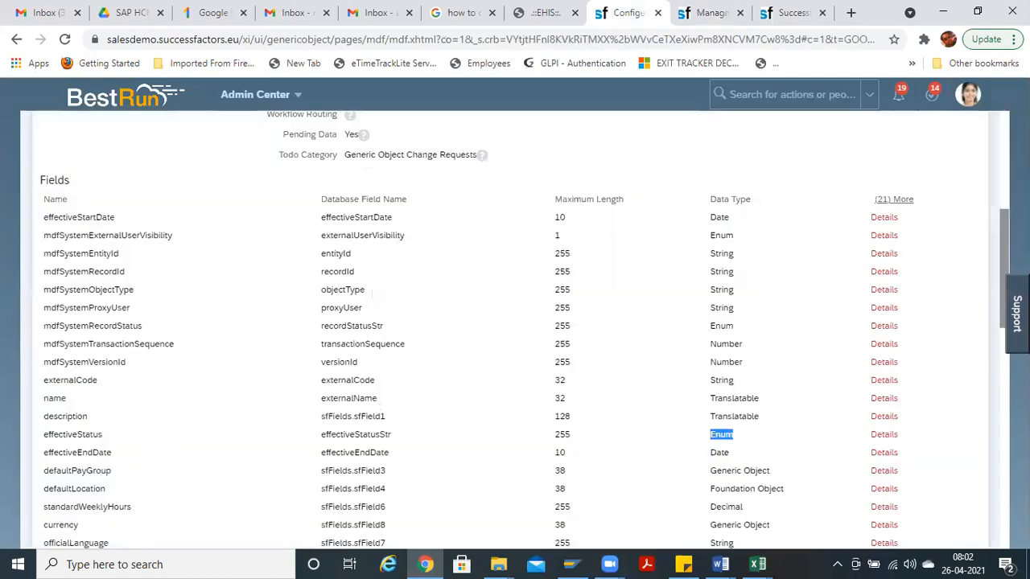
drag(1003, 268, 993, 119)
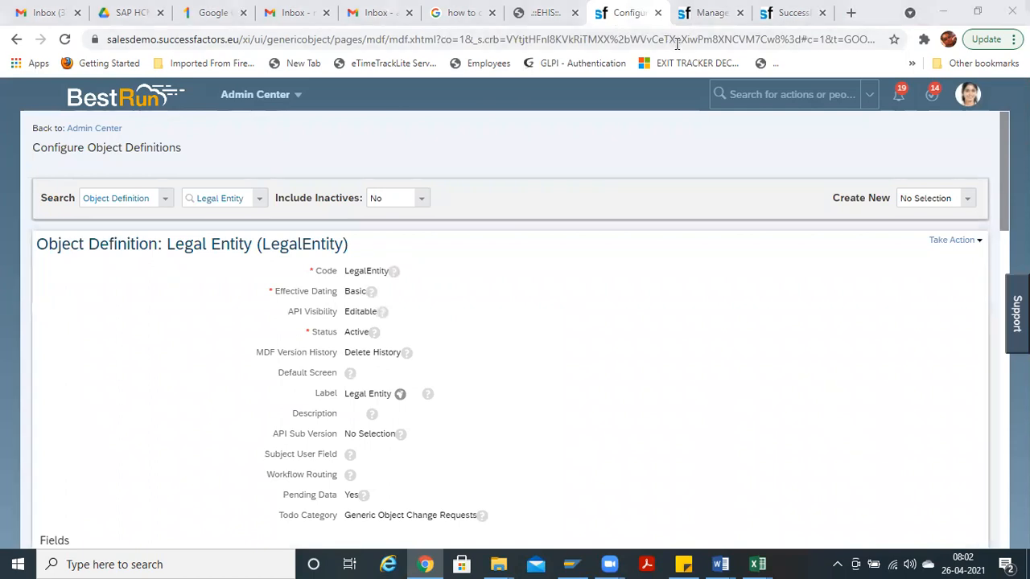
click(700, 13)
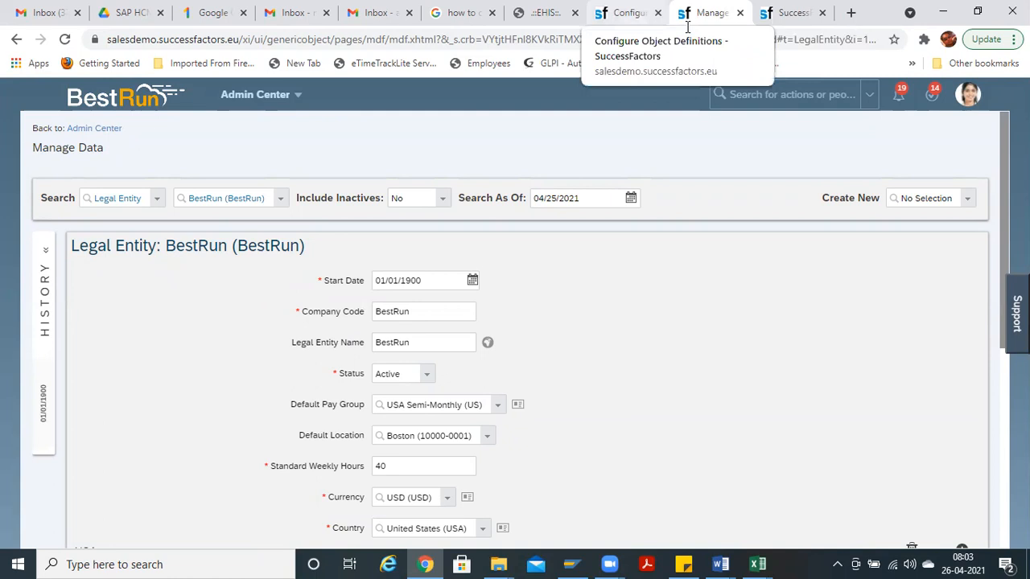
click(628, 12)
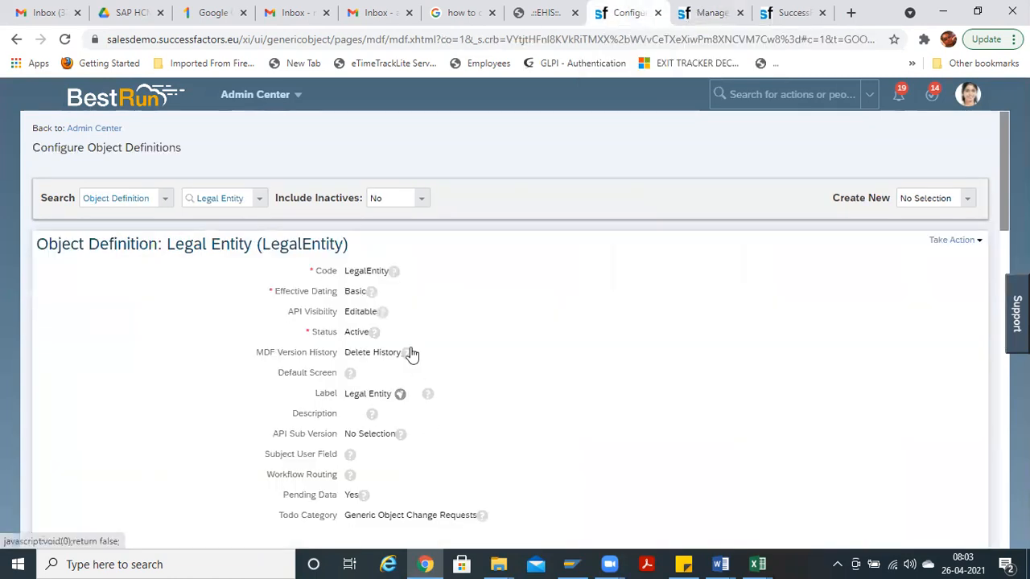
Step: Start a new Object Definition in Configure Object Definitions
click(969, 202)
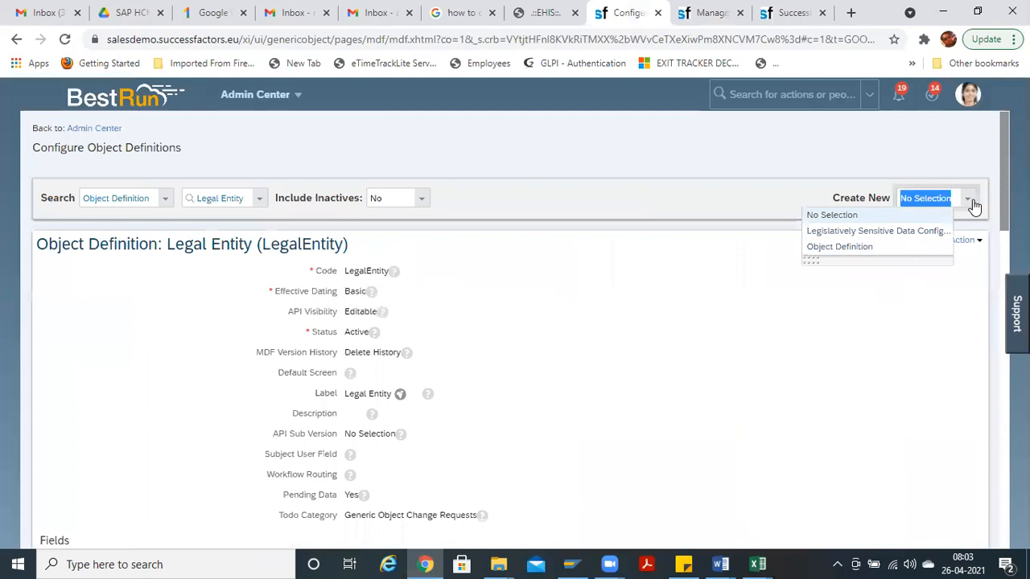
click(863, 253)
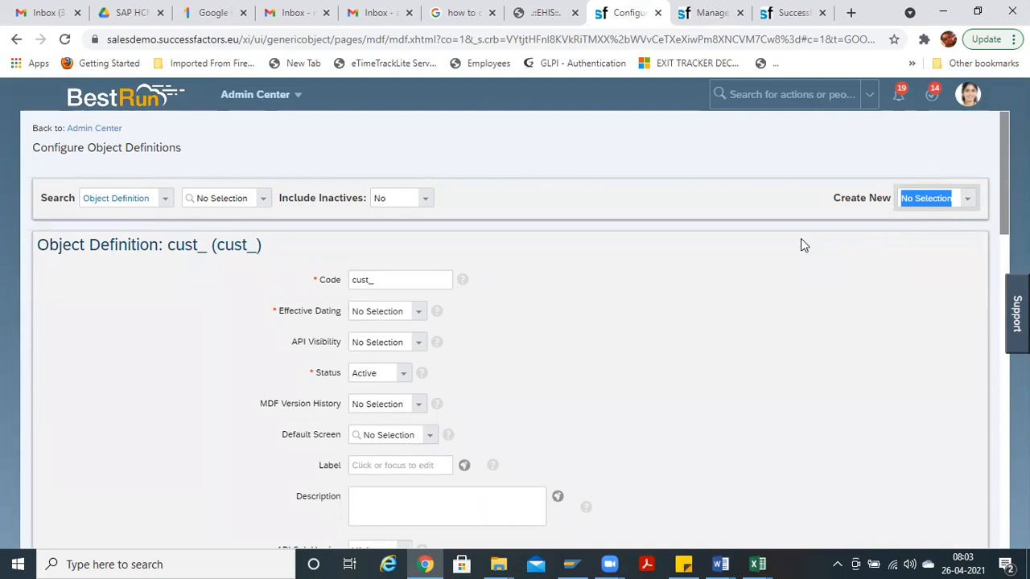
click(947, 199)
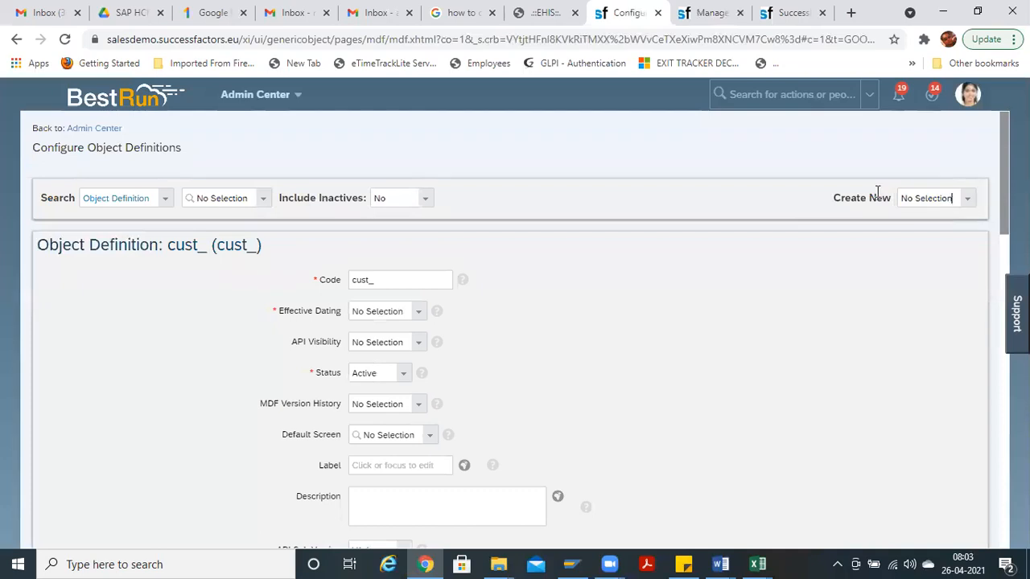
drag(877, 192, 615, 173)
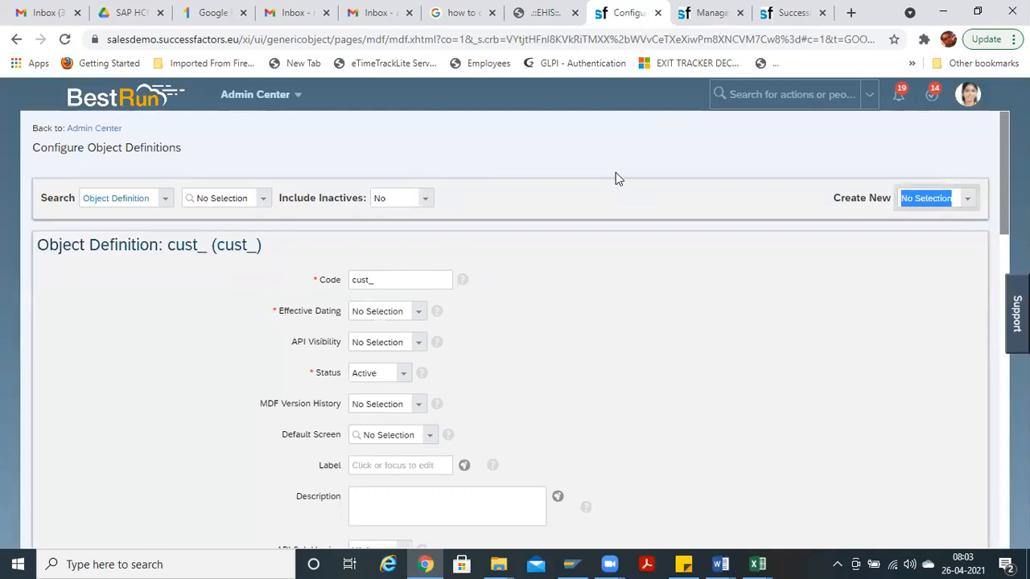
click(964, 207)
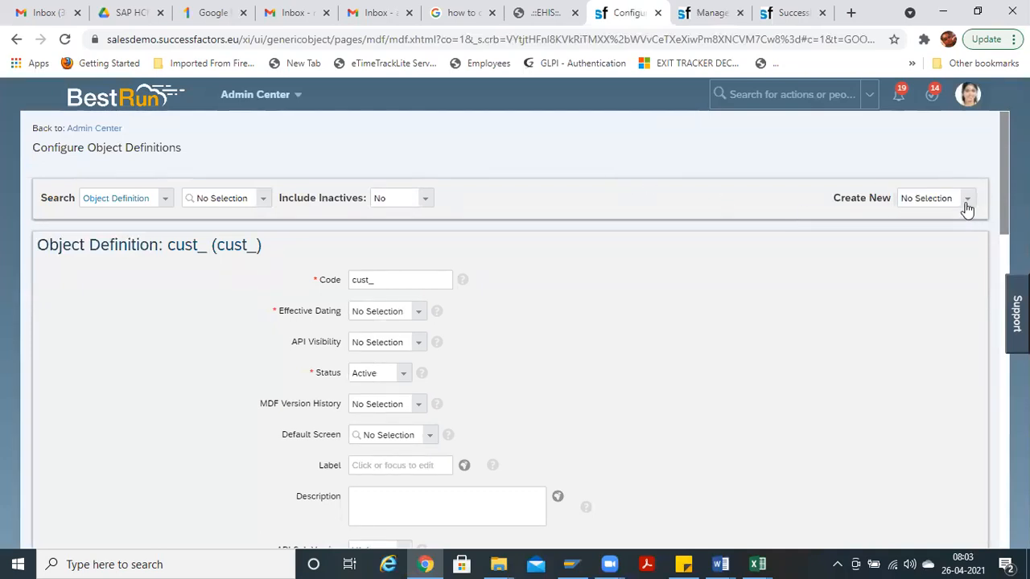
click(966, 207)
click(839, 247)
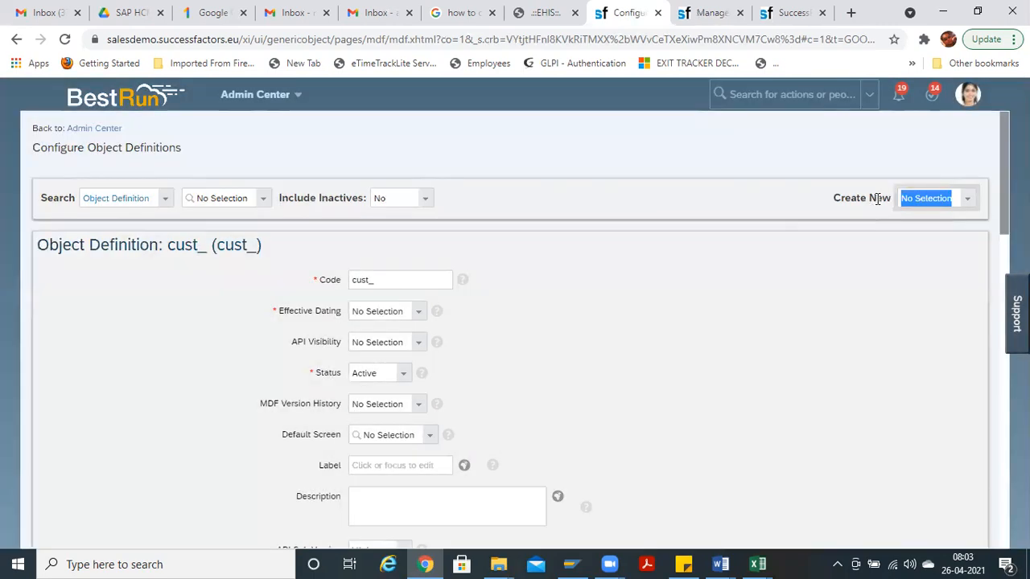
Step: Choose Object Definition as the type to create and enter Sub Department as the new object's code
click(968, 204)
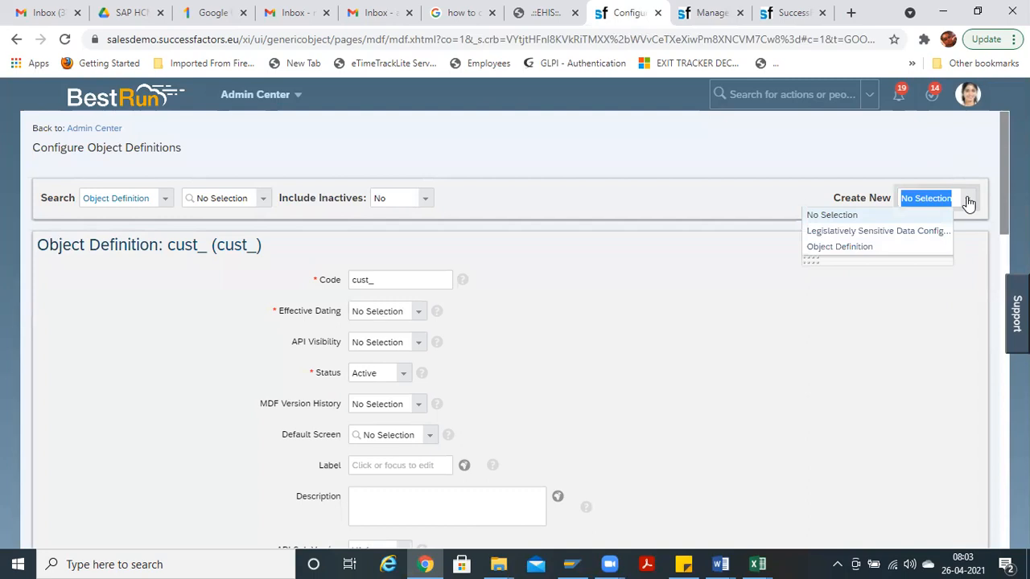
click(864, 247)
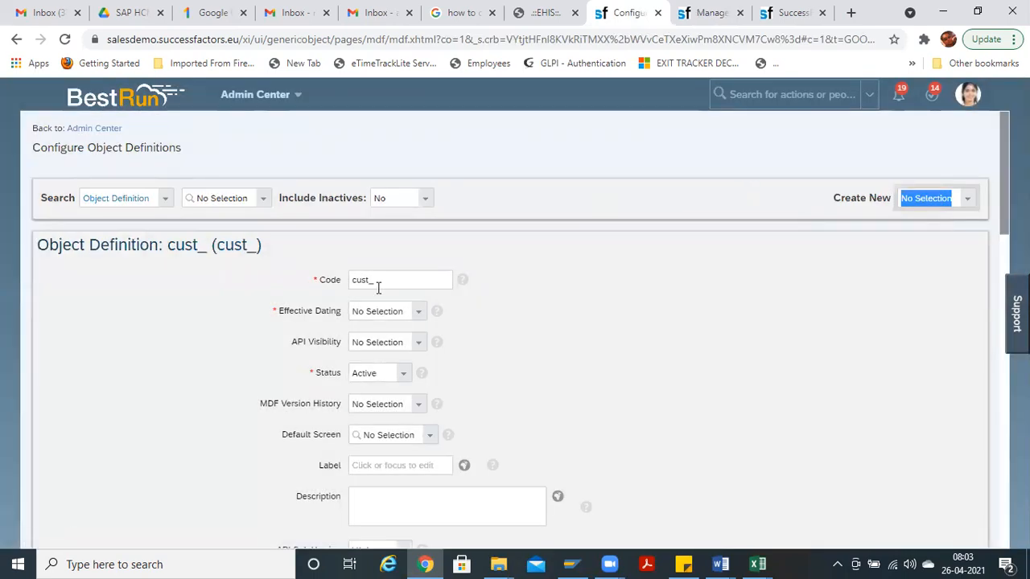
drag(398, 283, 69, 233)
key(BackSpace)
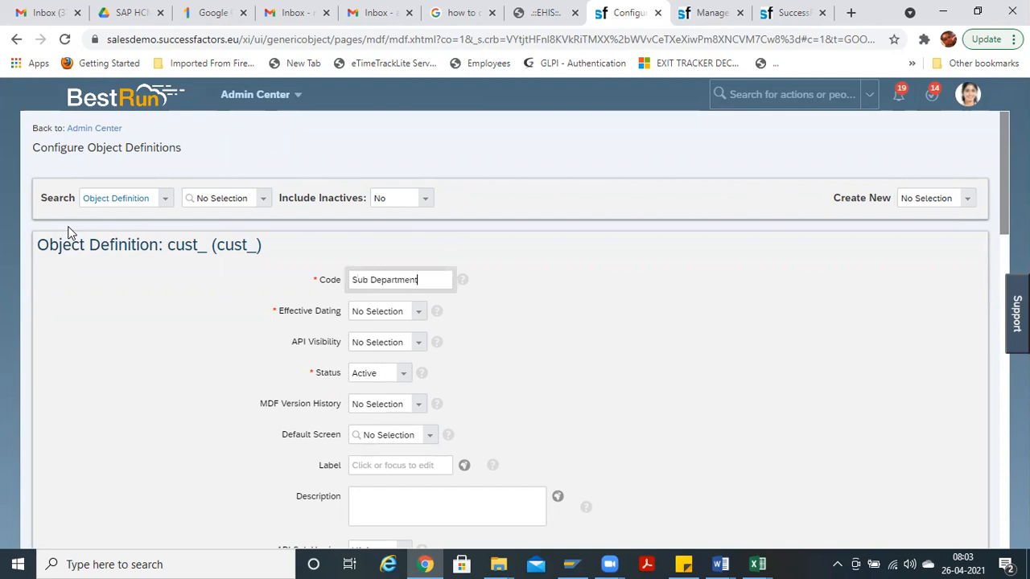
Step: Set Effective Dating to Basic, accepting the mandatory field changes, and set API Visibility to Editable
click(412, 314)
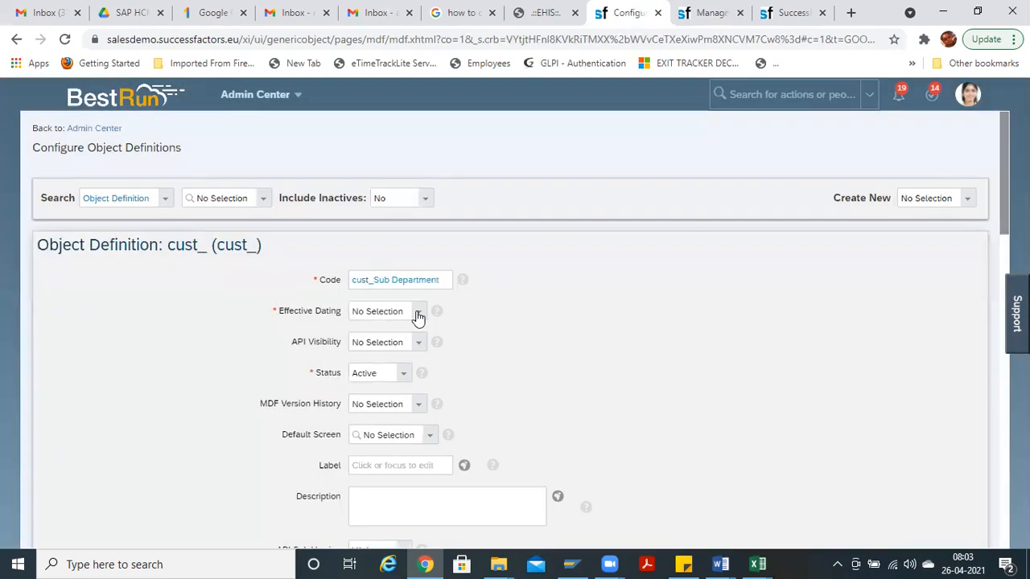
click(415, 314)
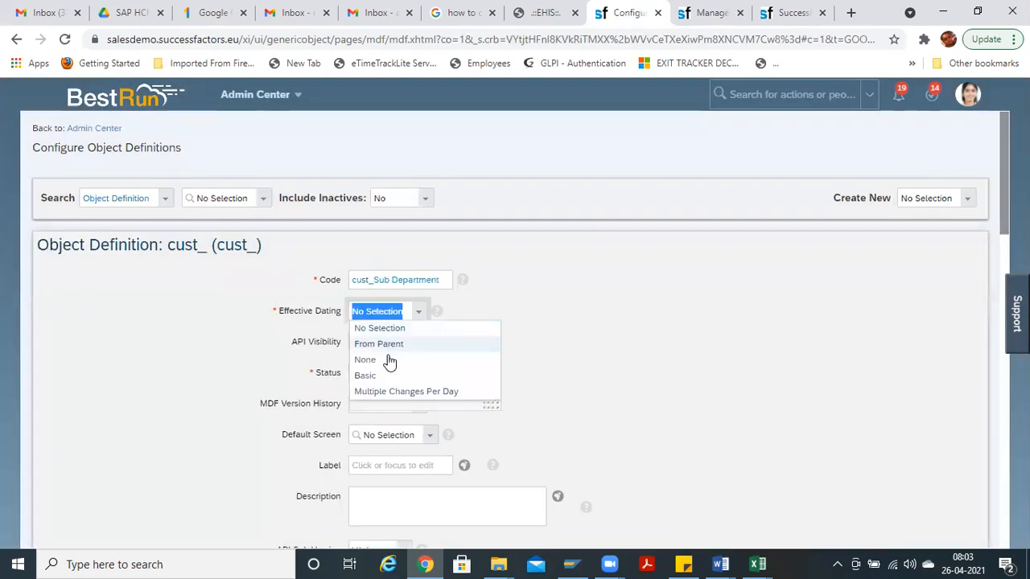
click(365, 376)
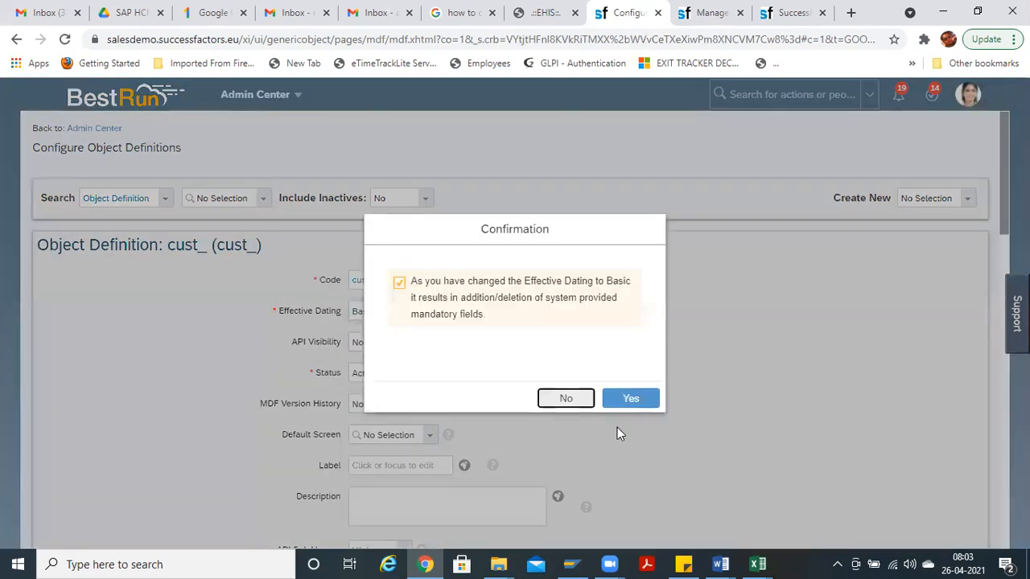
click(631, 398)
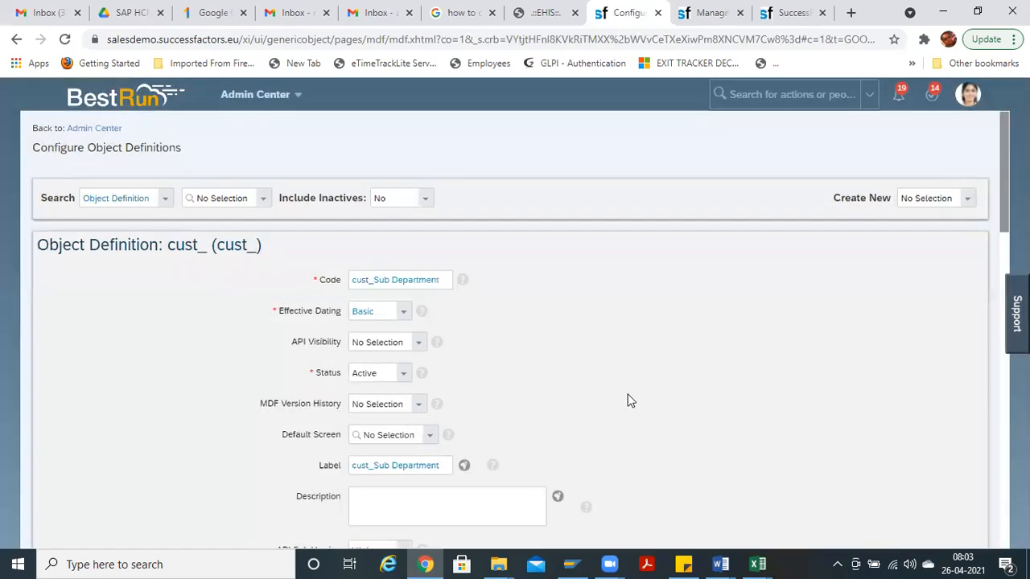
click(418, 346)
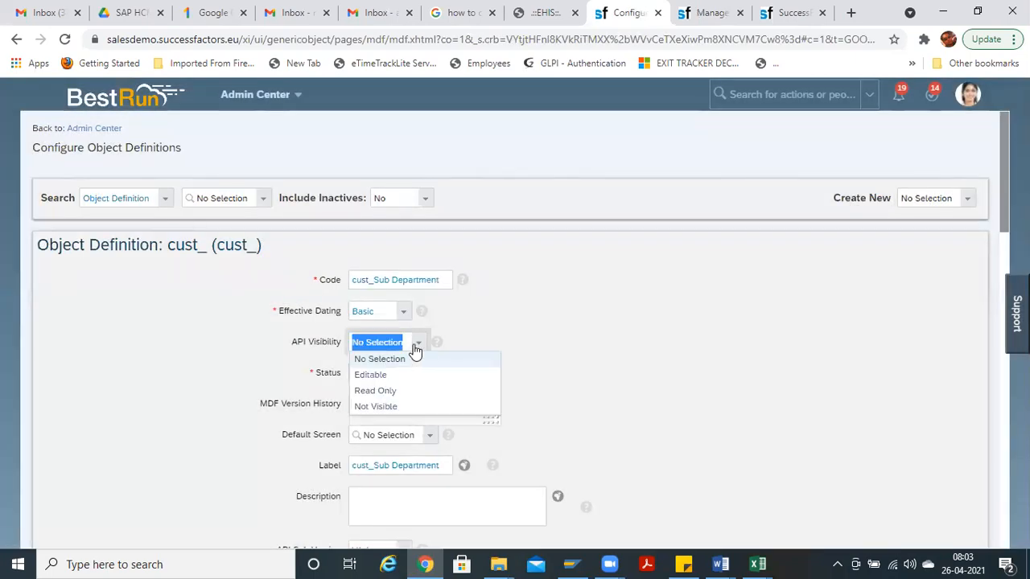
click(389, 376)
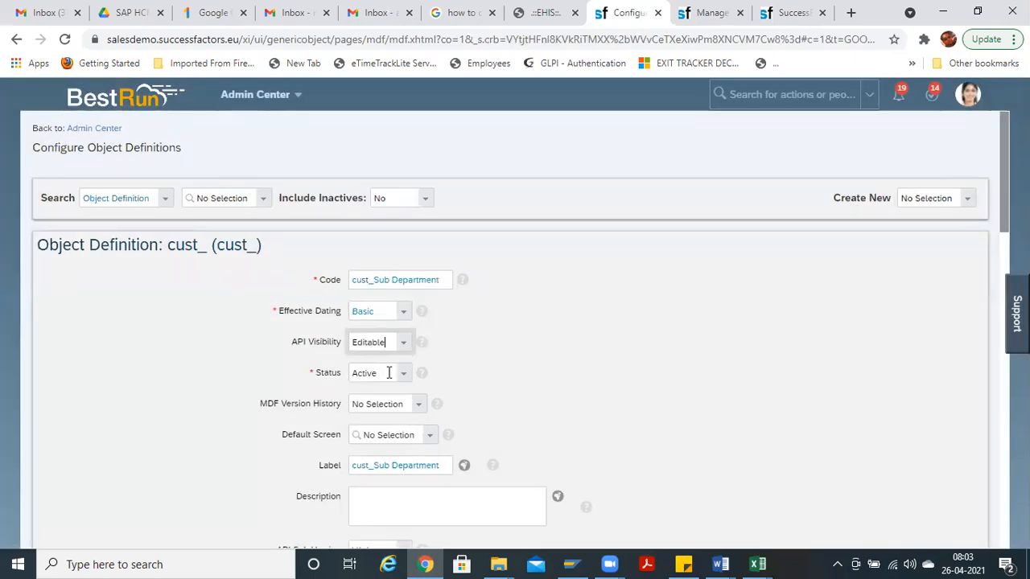
Step: Set the new object's MDF Version History to Delete History and accept the confirmation
click(419, 407)
click(421, 412)
click(420, 407)
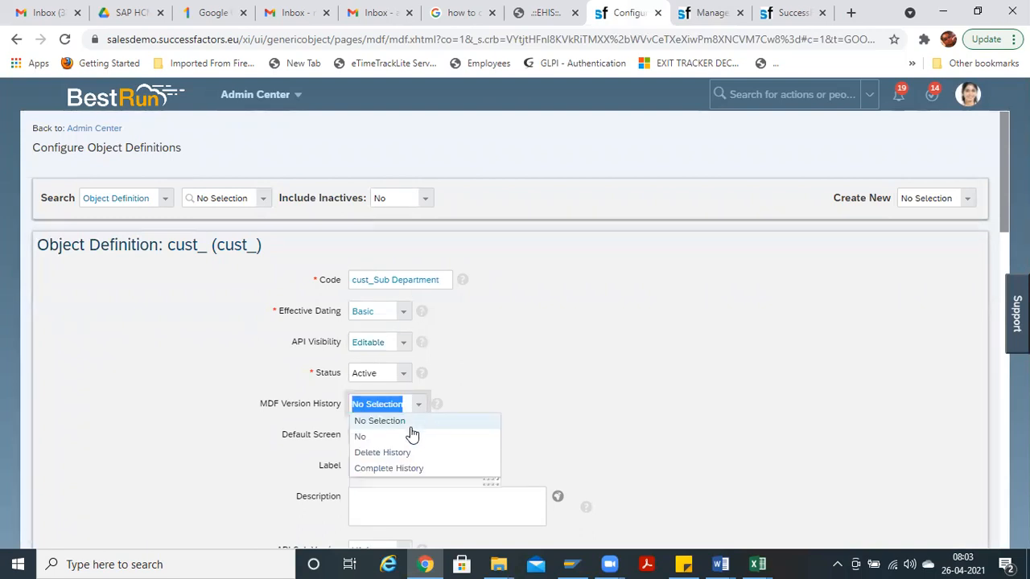
click(403, 452)
click(632, 393)
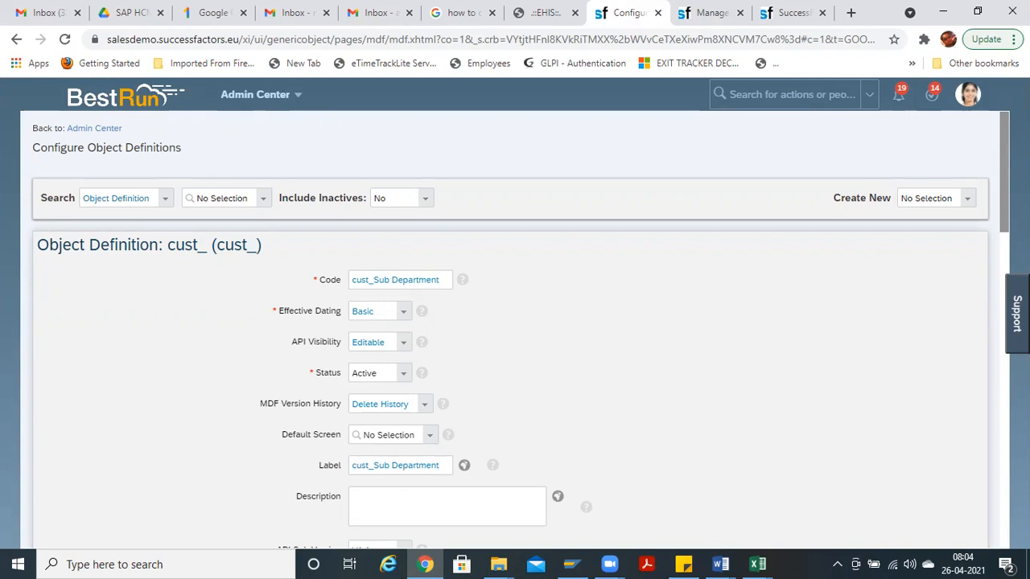
Step: Replace the new object's label with Sub Department
scroll(515, 329, down, 2)
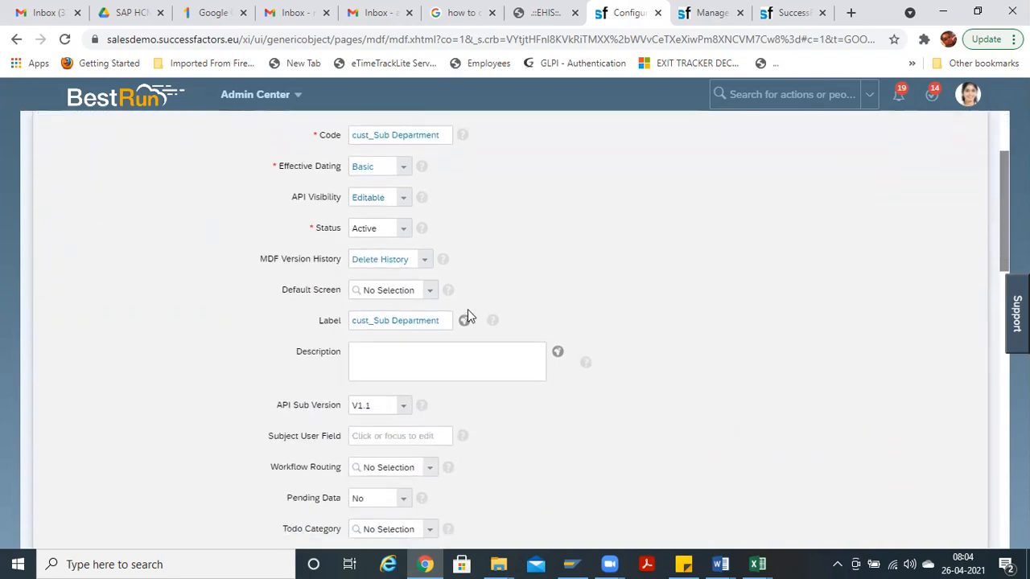
drag(448, 321, 152, 293)
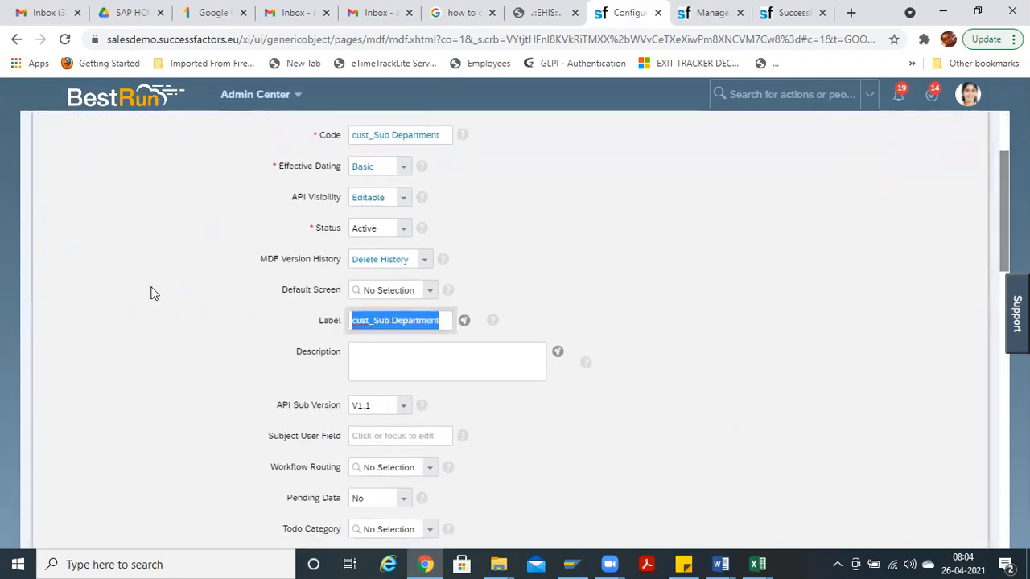
text(S)
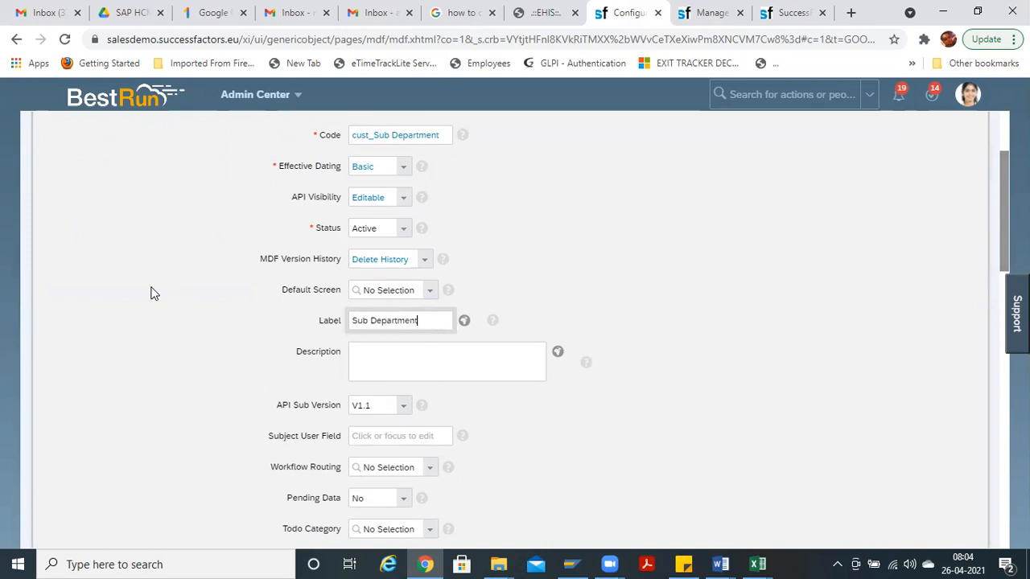
Step: Remove the space from the object's code so it reads SubDepartment
click(394, 135)
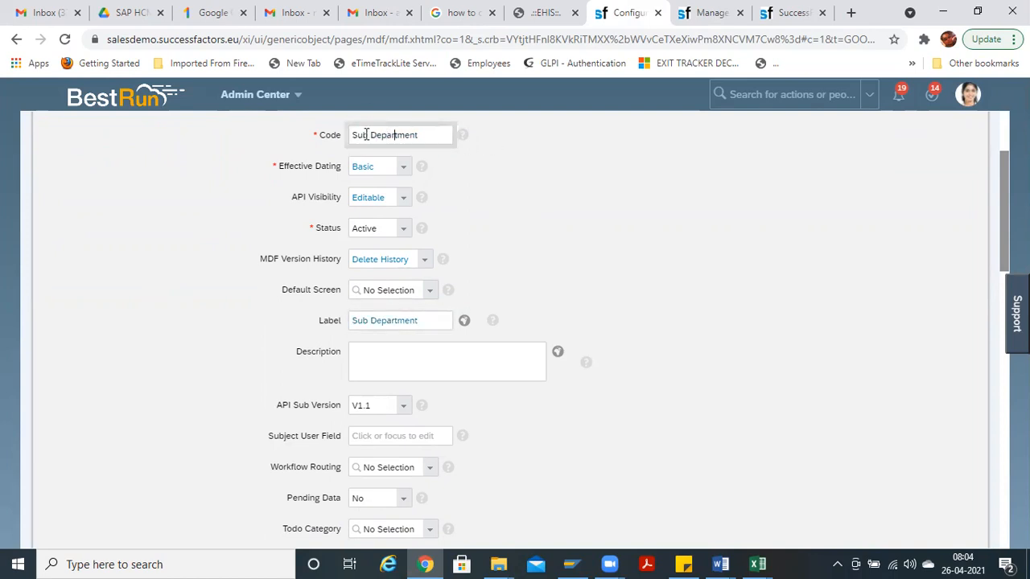
key(BackSpace)
drag(420, 134, 306, 134)
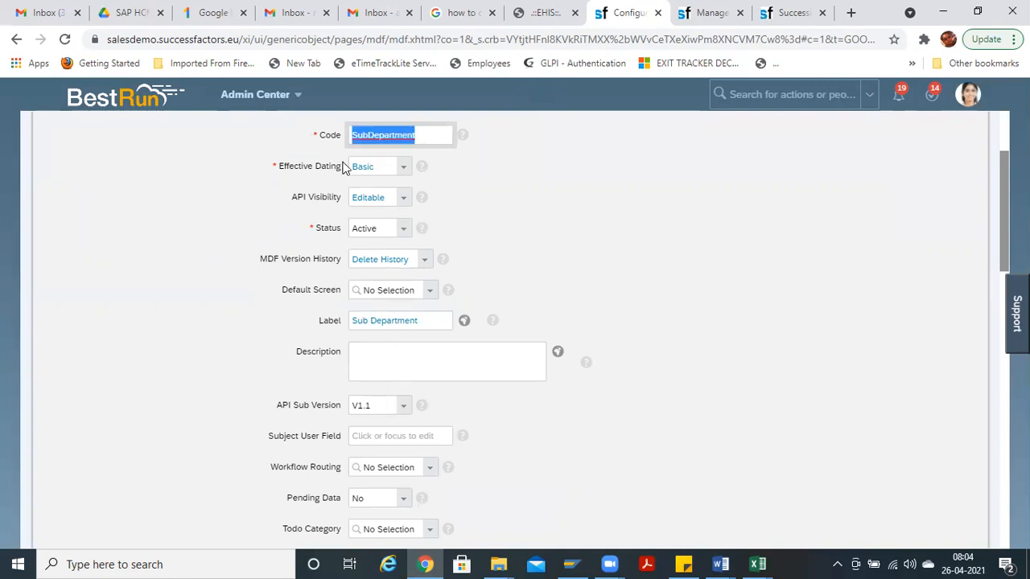
Step: Copy the label Sub Department into its Default Value and English (United Kingdom) translations, and finish the translations
click(428, 321)
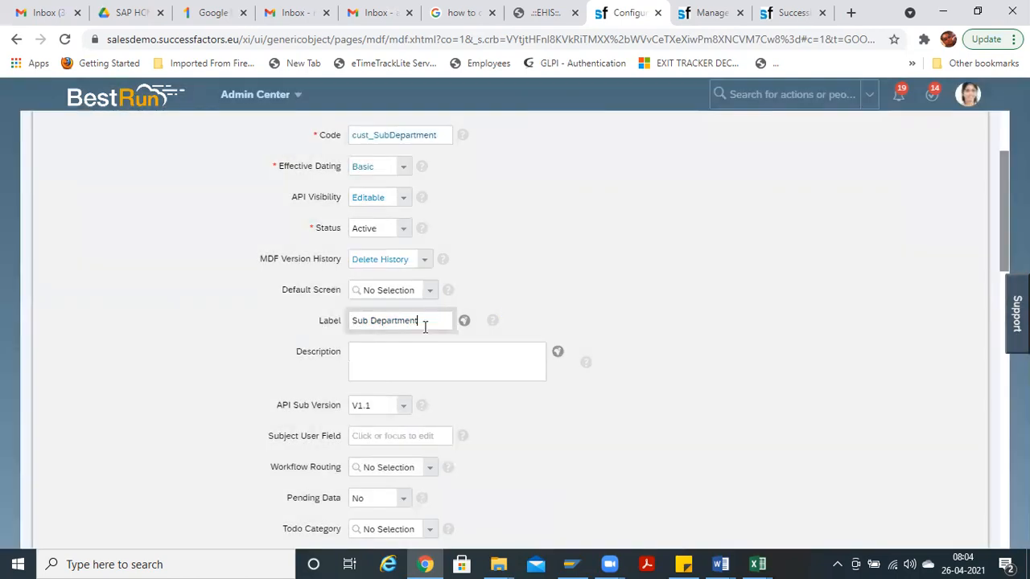
drag(424, 326, 162, 288)
key(ctrl+c)
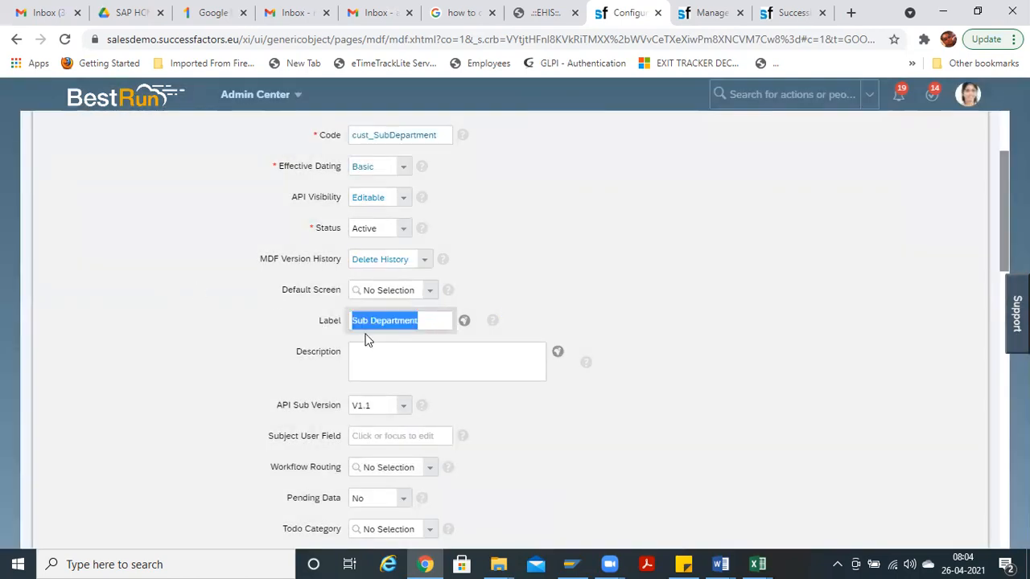
click(464, 321)
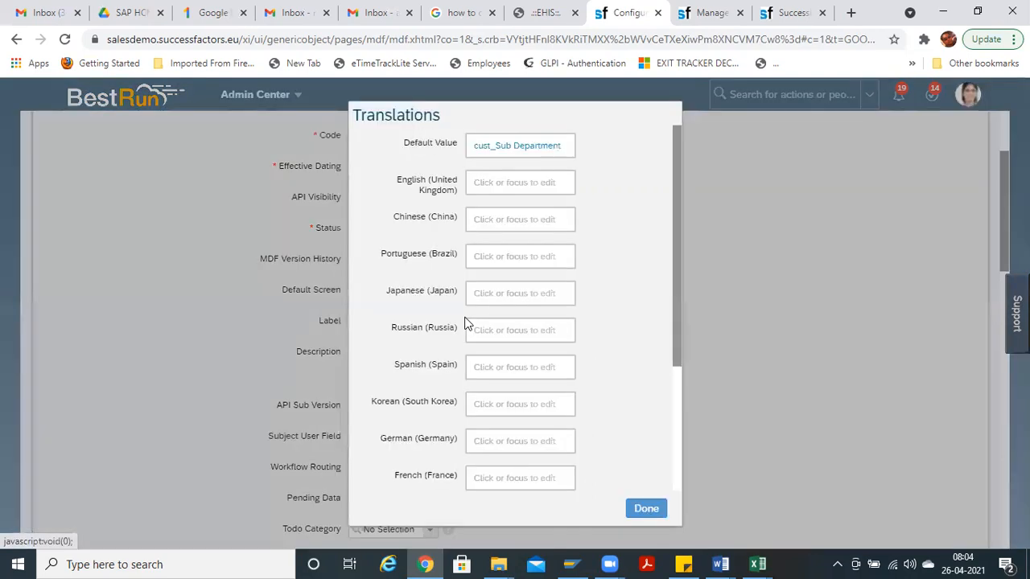
drag(572, 145, 281, 129)
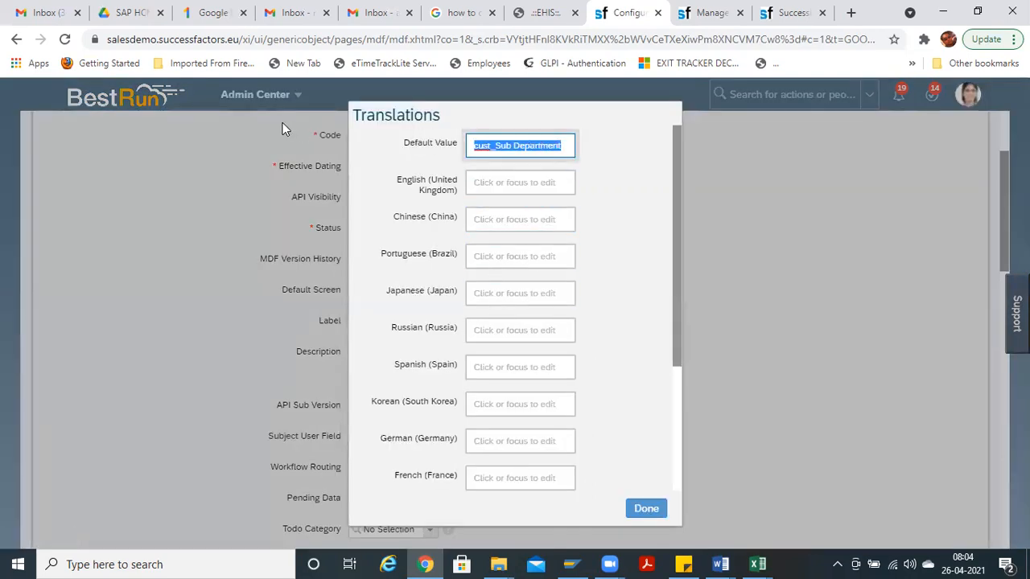
key(ctrl+v)
key(Tab)
key(ctrl+v)
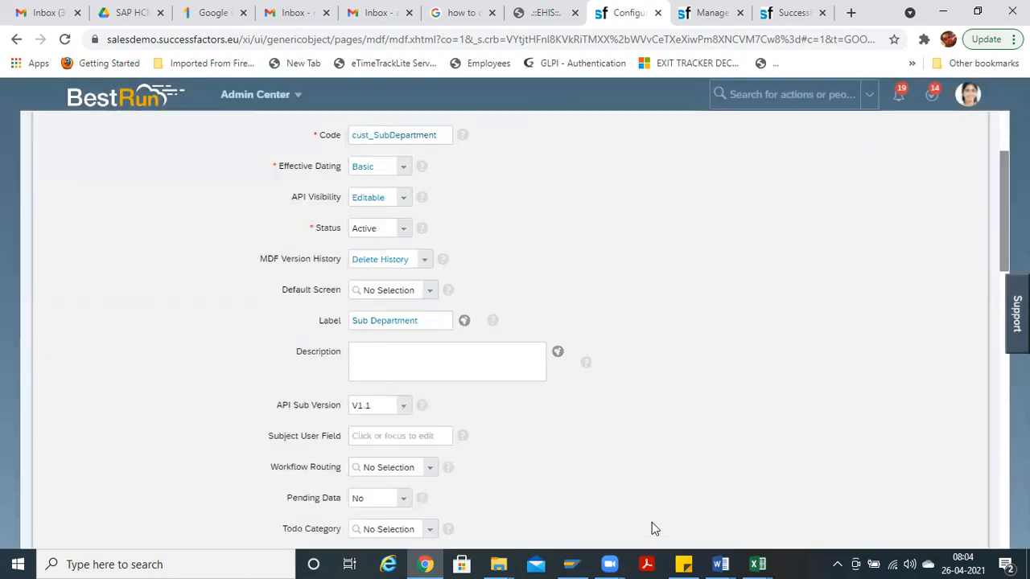
click(647, 518)
Step: Examine the Subject User Field, the object's predefined fields and the data types offered for externalCode
scroll(515, 322, down, 3)
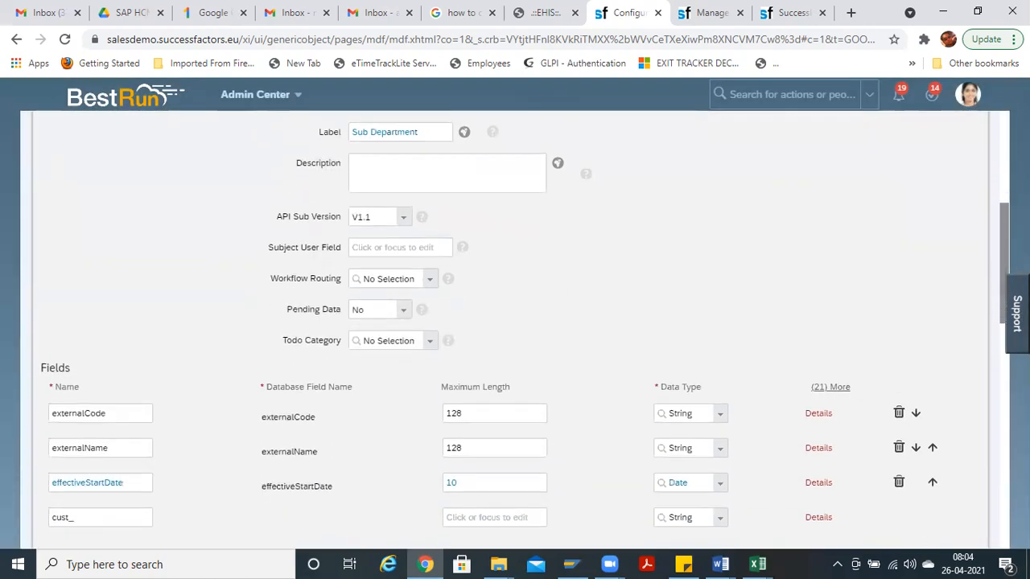
scroll(515, 322, down, 1)
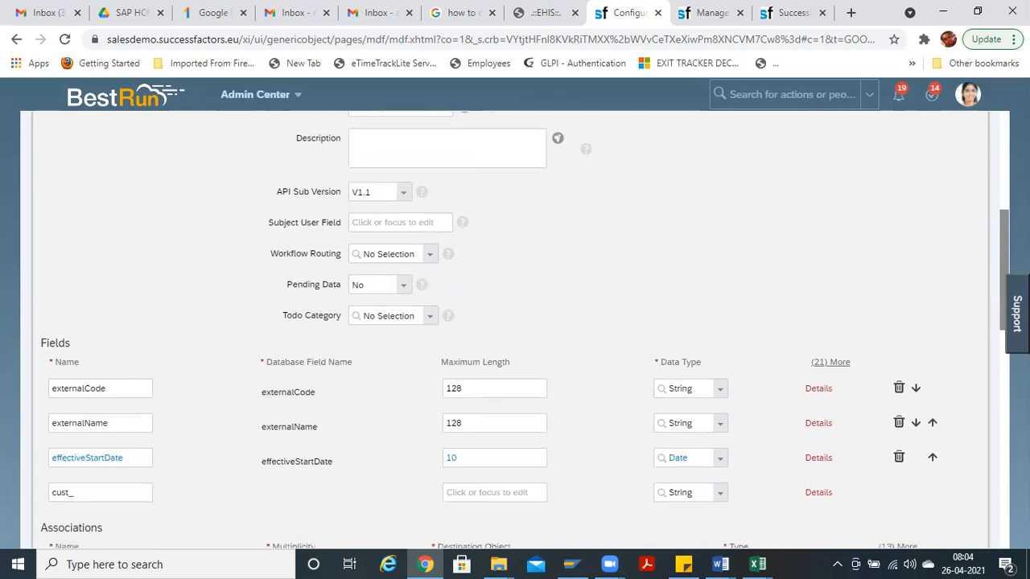
scroll(525, 330, down, 1)
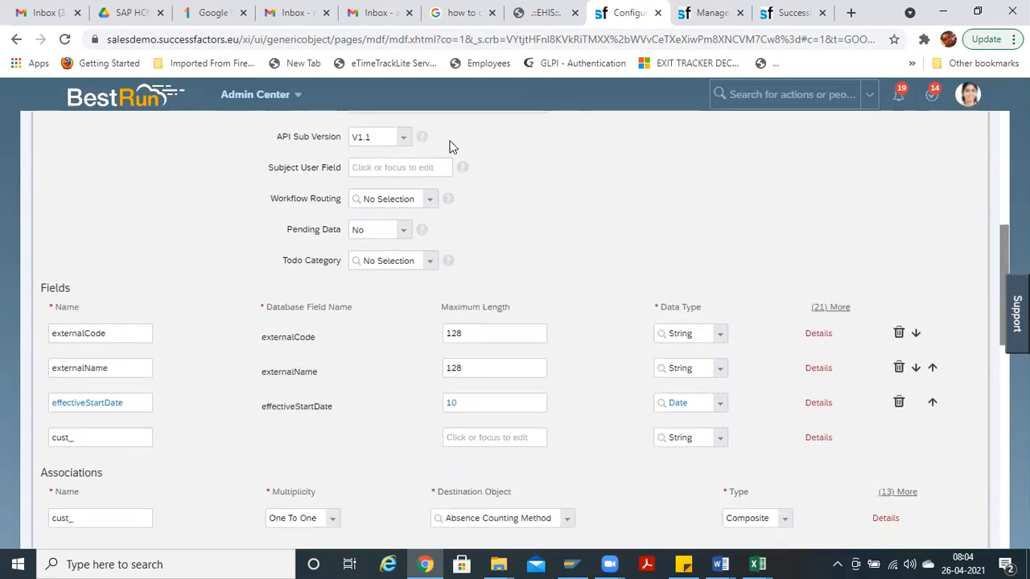
click(398, 170)
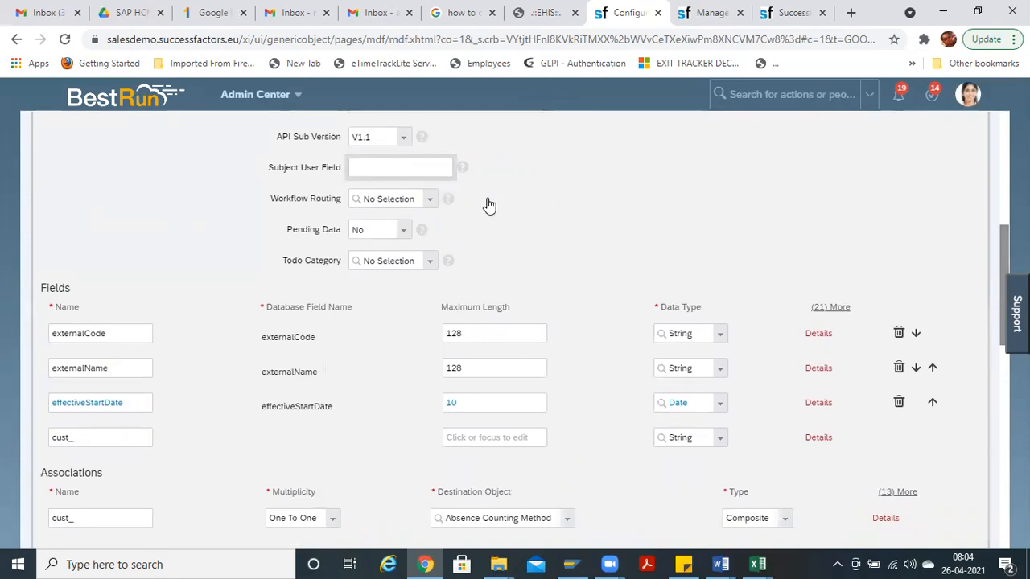
scroll(609, 286, down, 1)
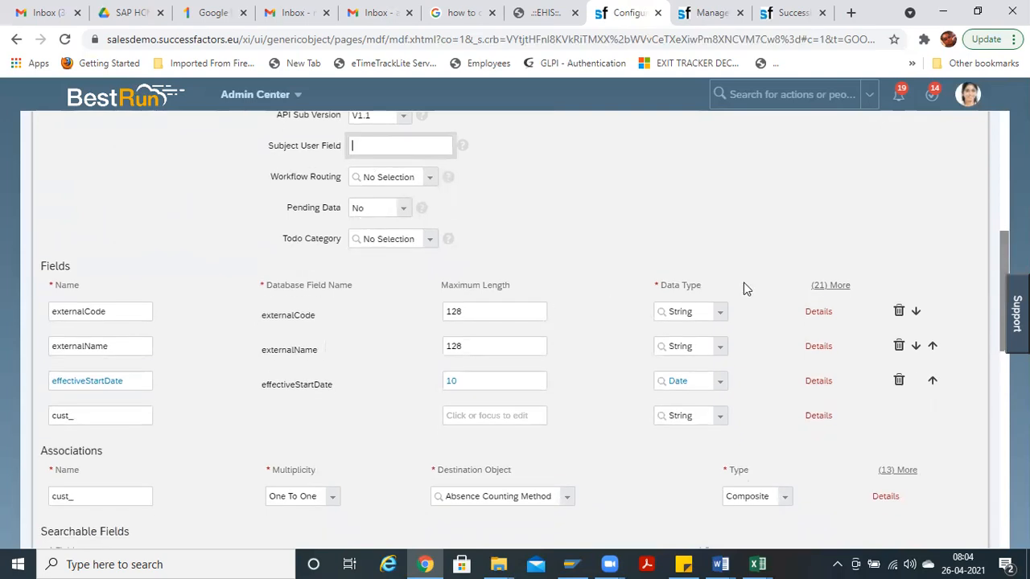
click(722, 313)
click(721, 314)
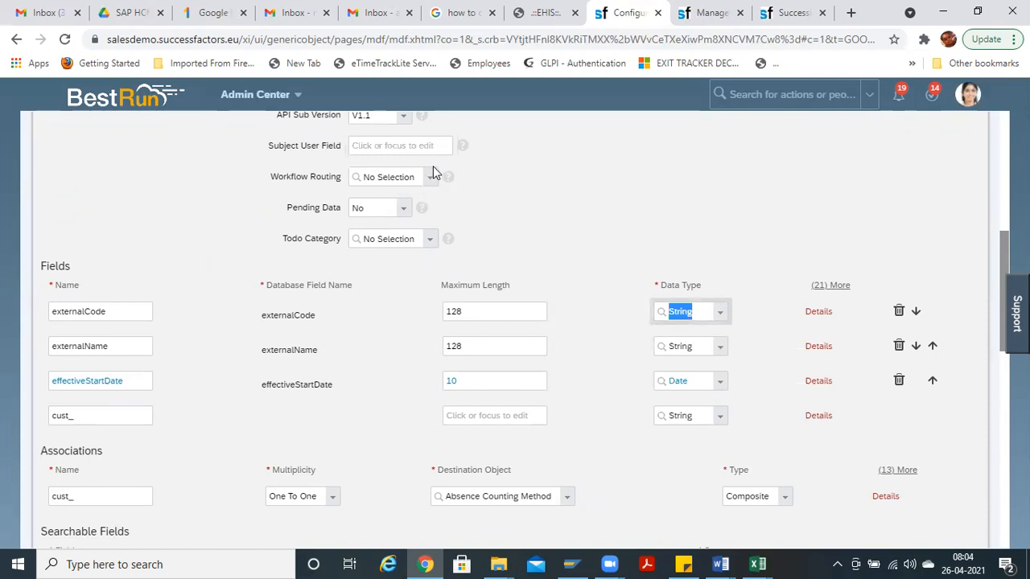
click(720, 321)
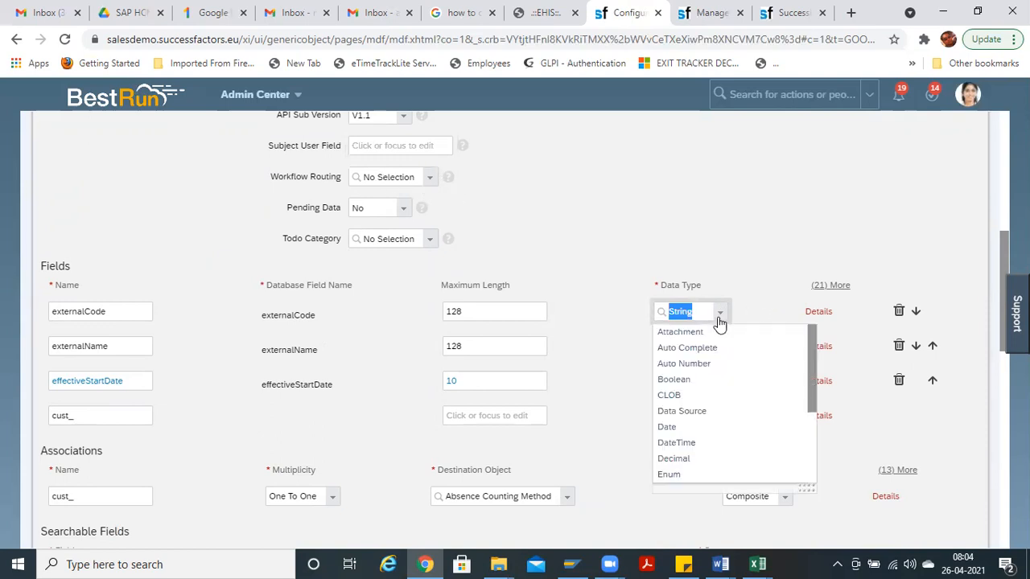
click(706, 234)
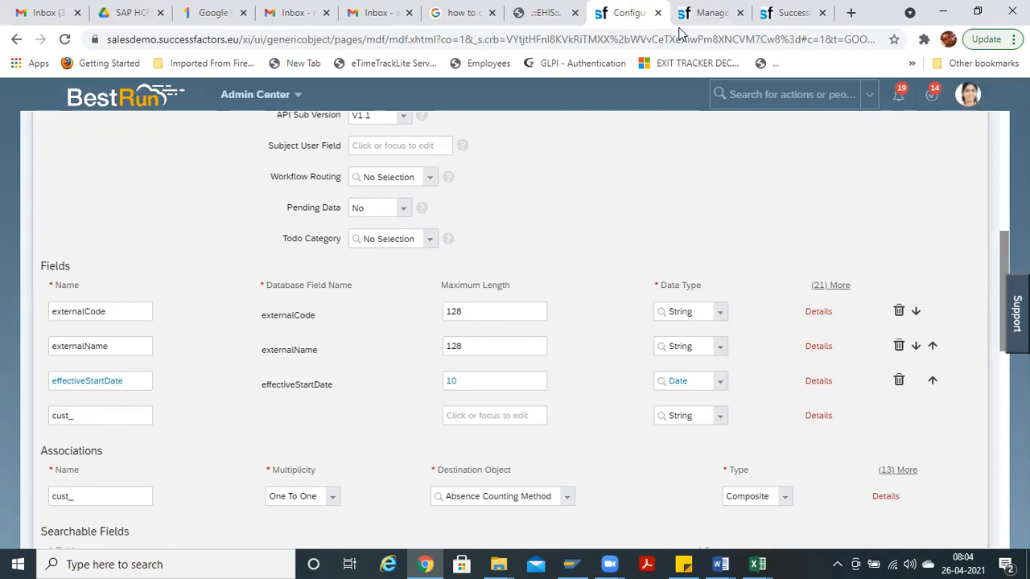
Step: Cancel editing the Jan 01, 2017 Job Information record in the employee profile and close its change history
click(791, 13)
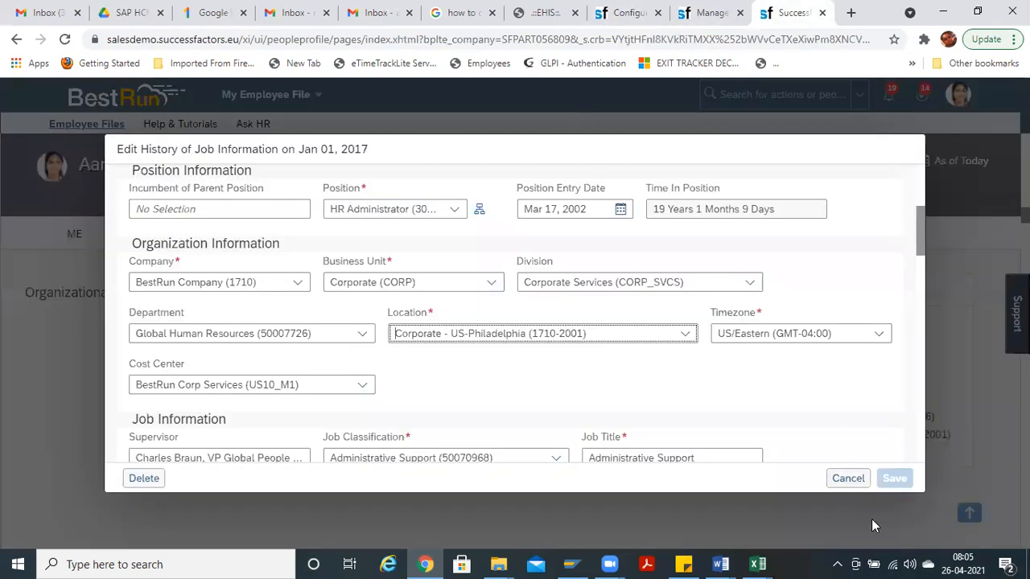
click(862, 478)
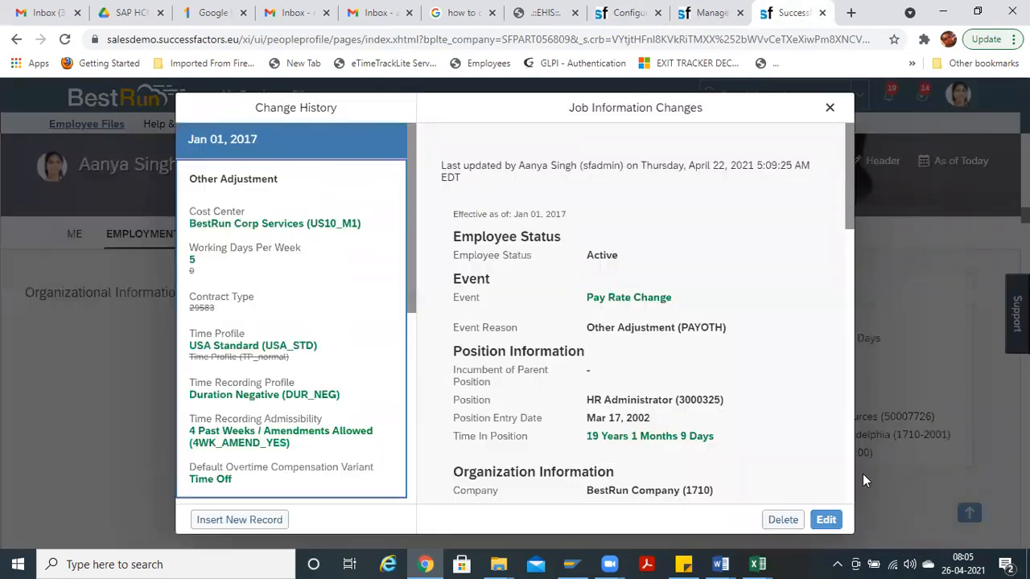
click(828, 106)
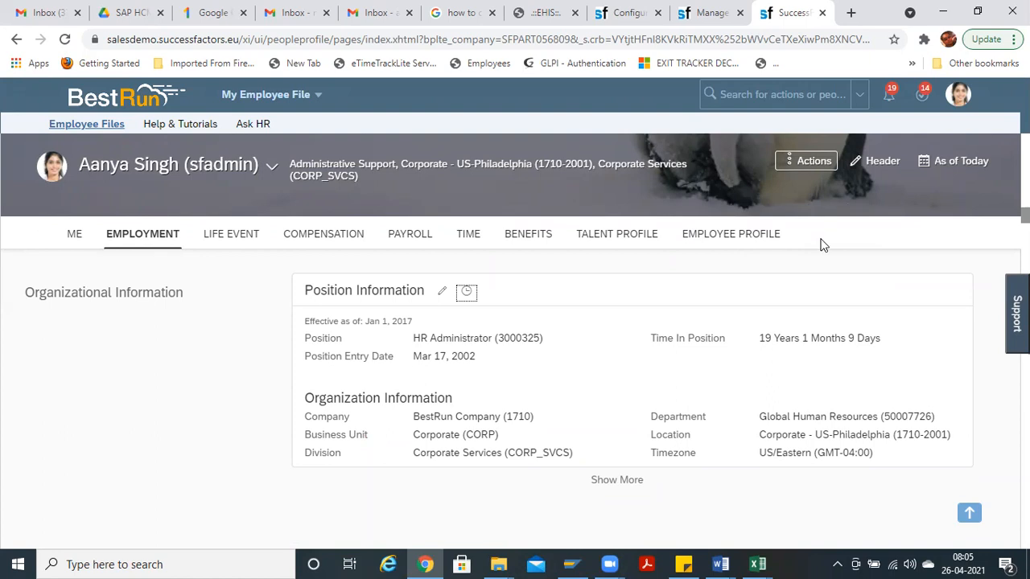
Step: Compare the BestRun Legal Entity record in Manage Data with the new object definition's field list
click(713, 13)
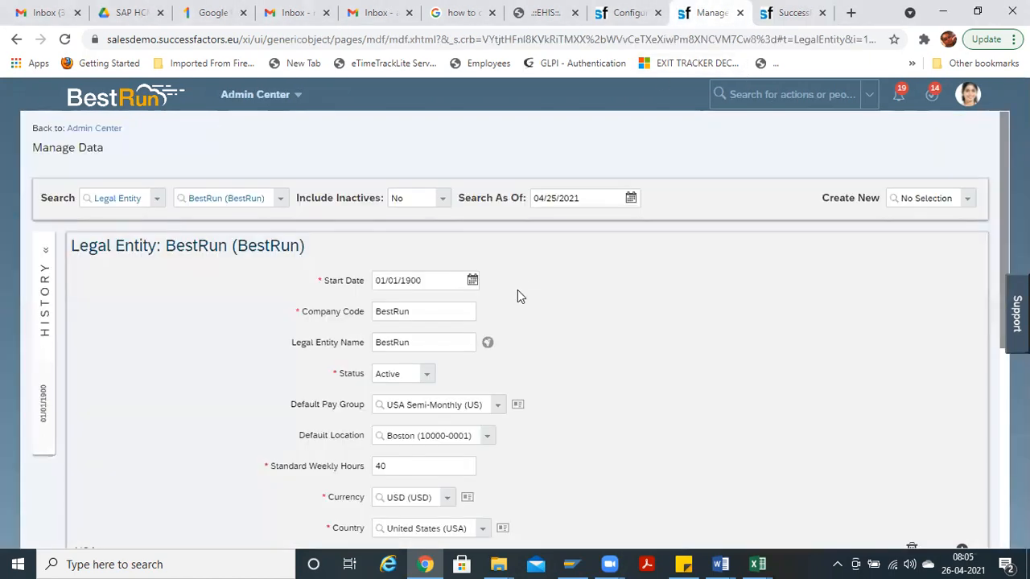
click(628, 13)
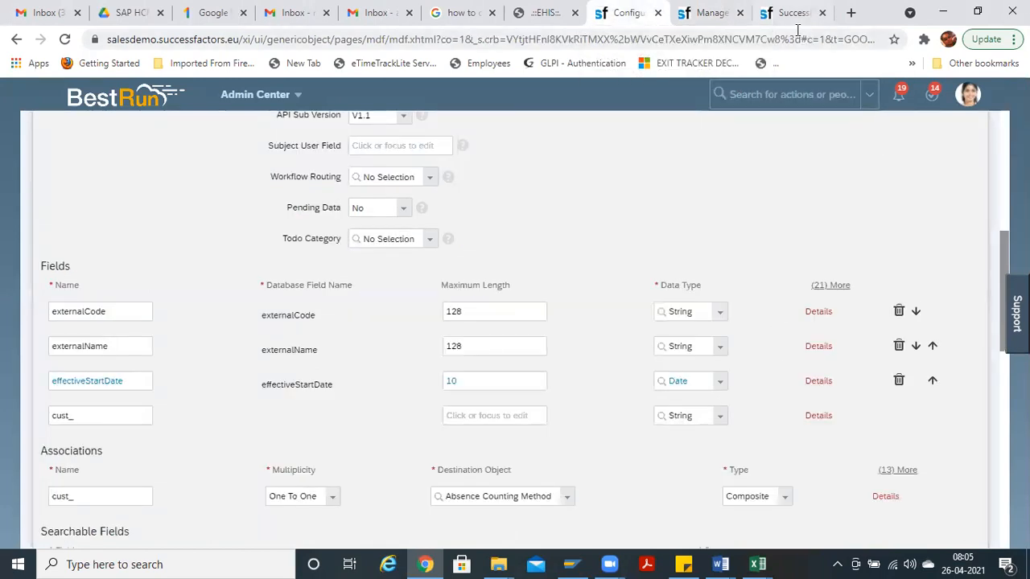
click(710, 13)
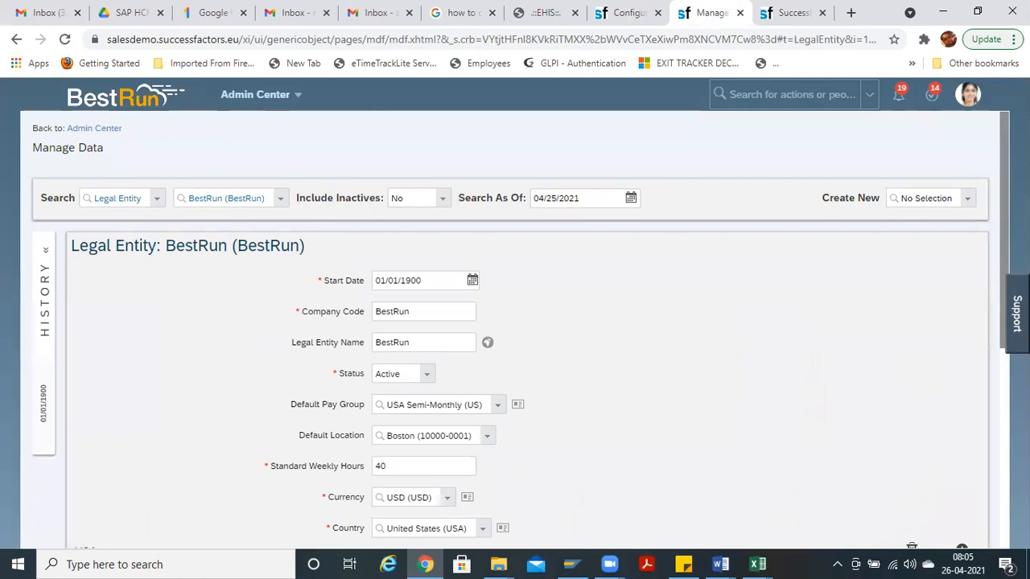
Step: Return to the Sub Department object definition and set its Todo Category to Generic Object Change Requests
click(631, 13)
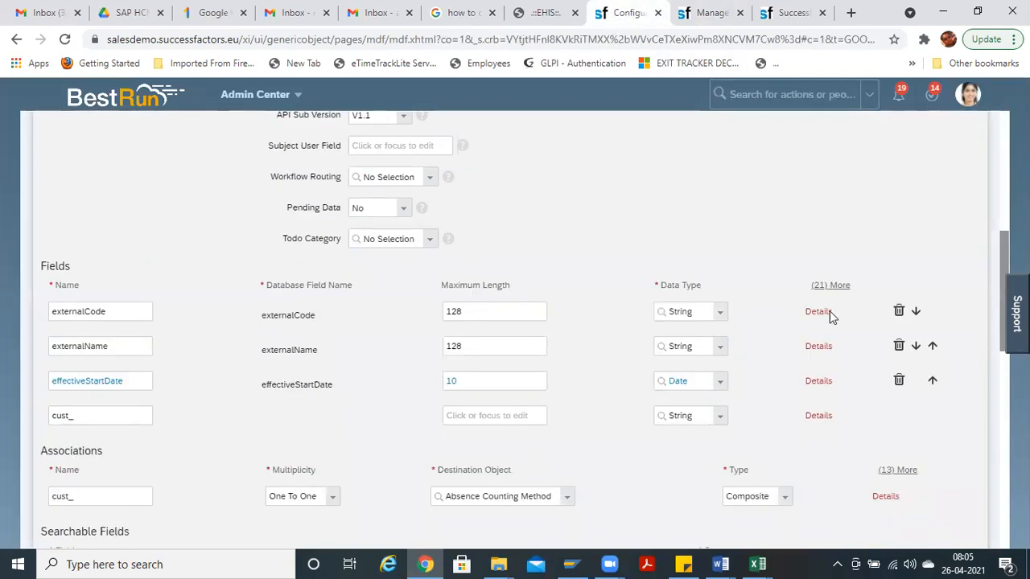
scroll(524, 325, up, 6)
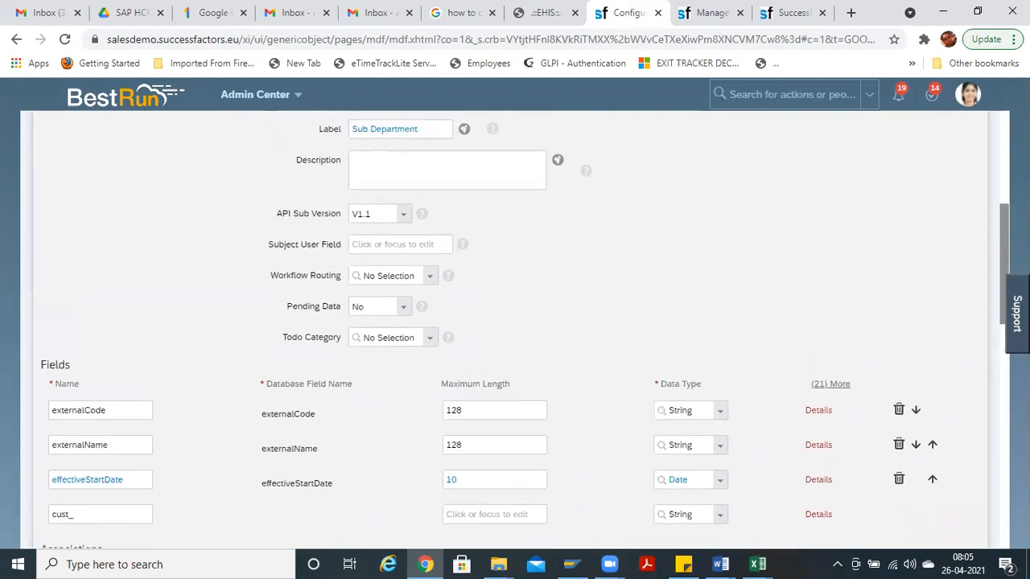
scroll(905, 207, down, 4)
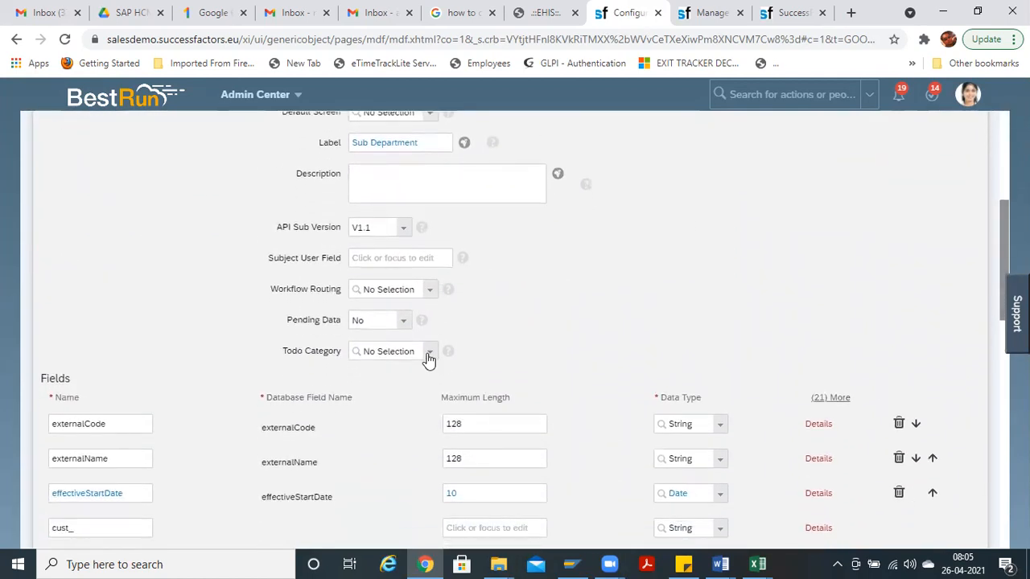
click(428, 354)
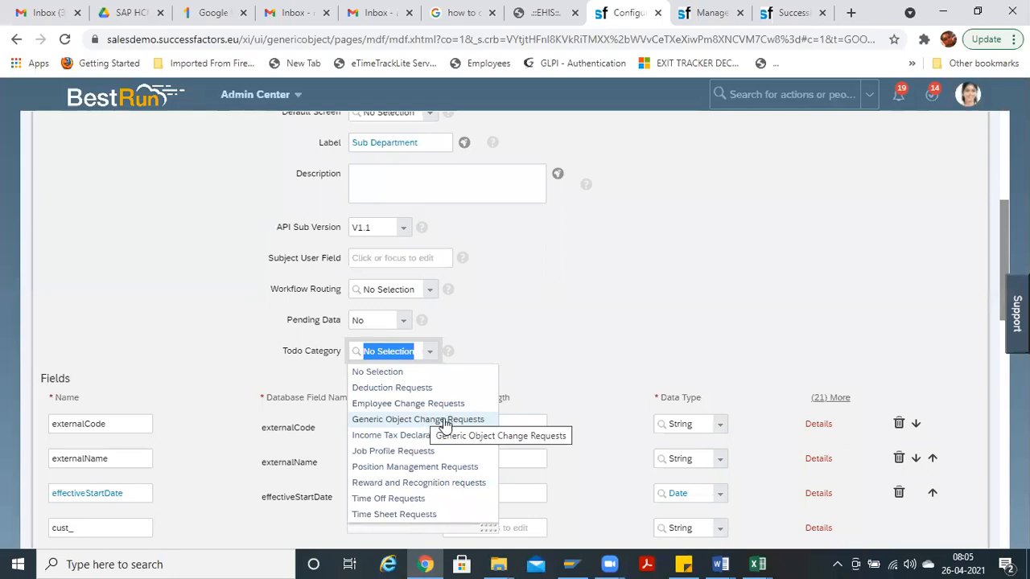
click(405, 421)
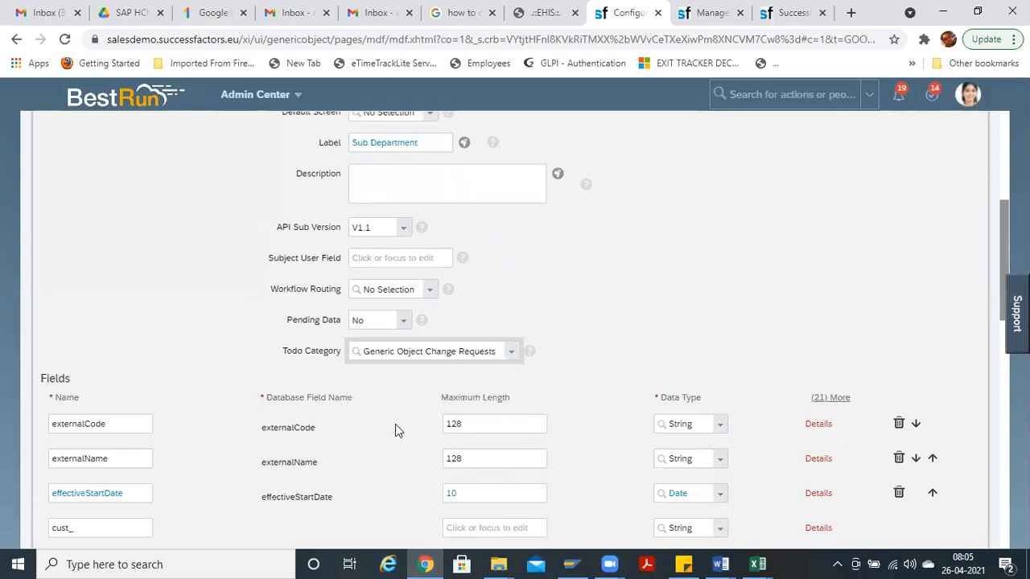
Step: Open the details of the externalCode field and set both its Default Value and Label to Sub Department Code
click(1002, 242)
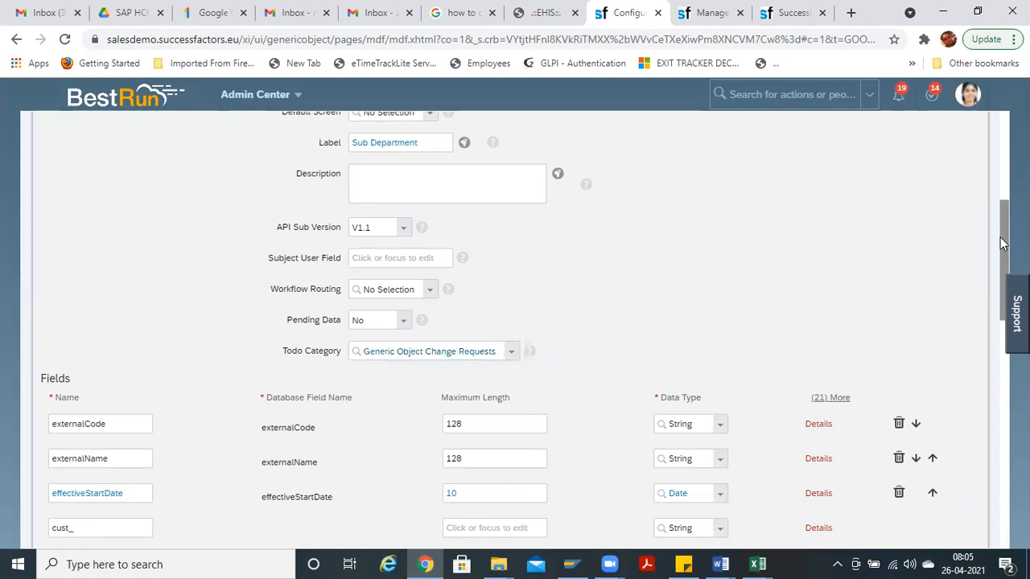
scroll(217, 366, down, 2)
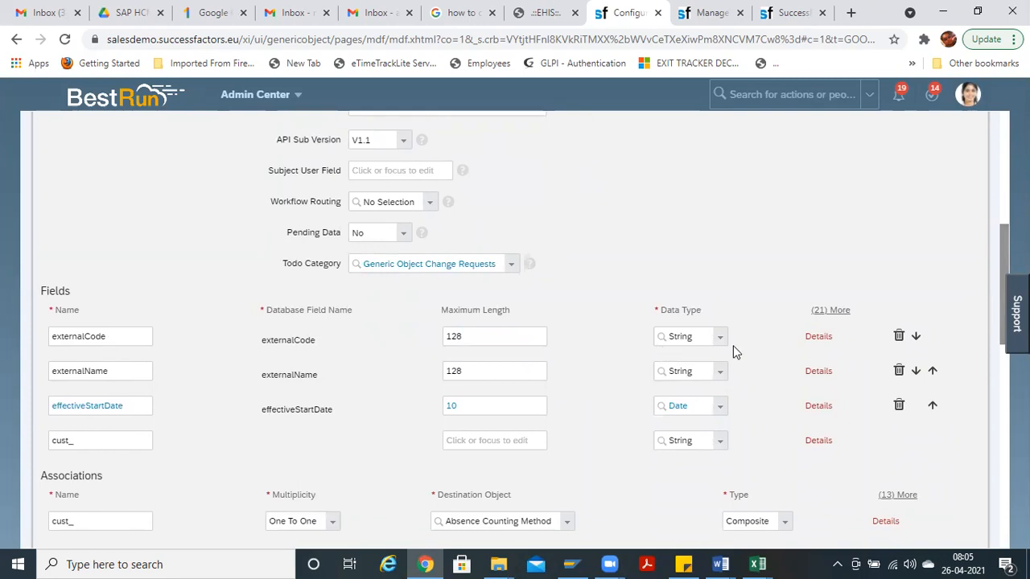
click(814, 336)
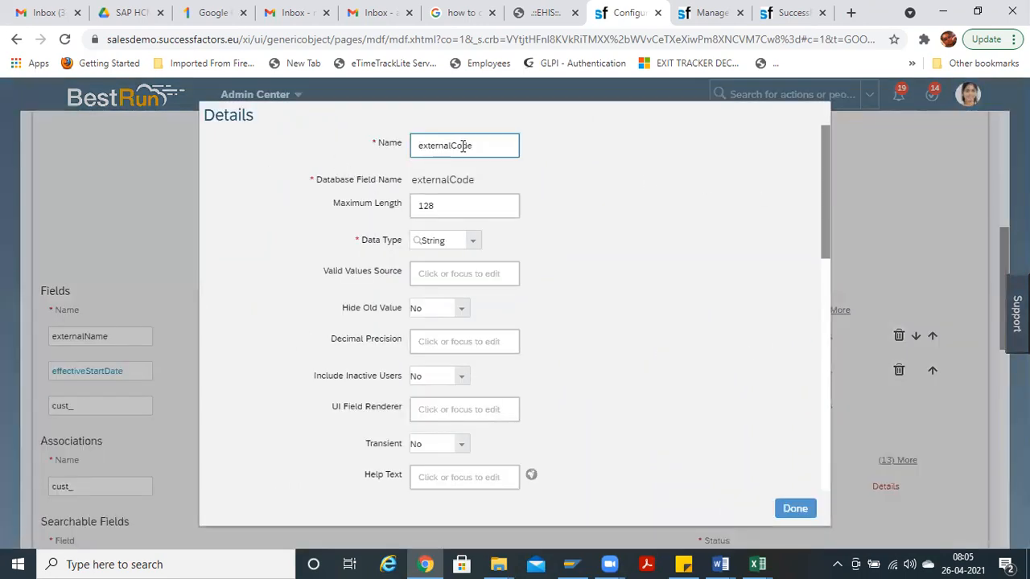
drag(825, 196, 847, 281)
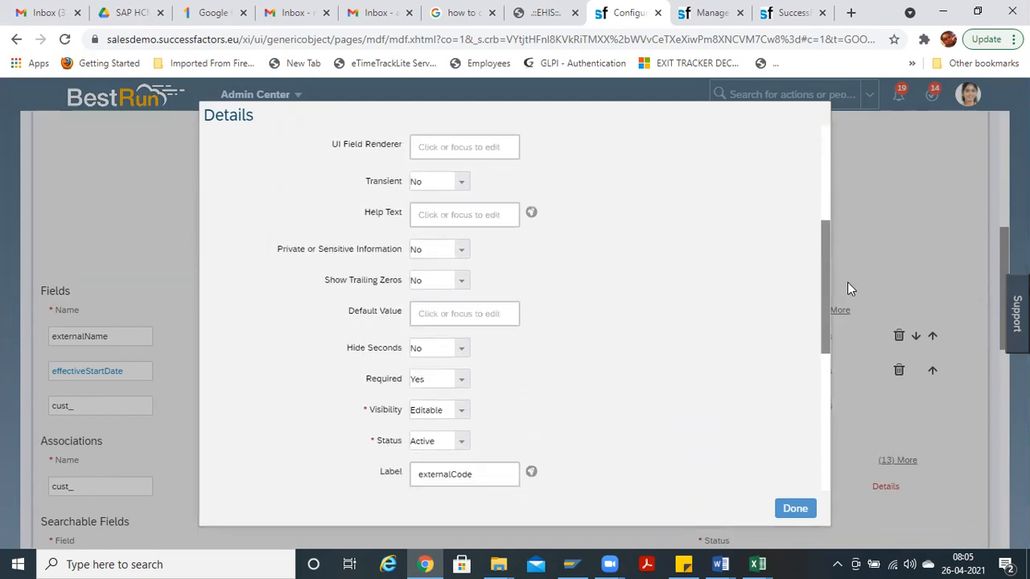
click(474, 310)
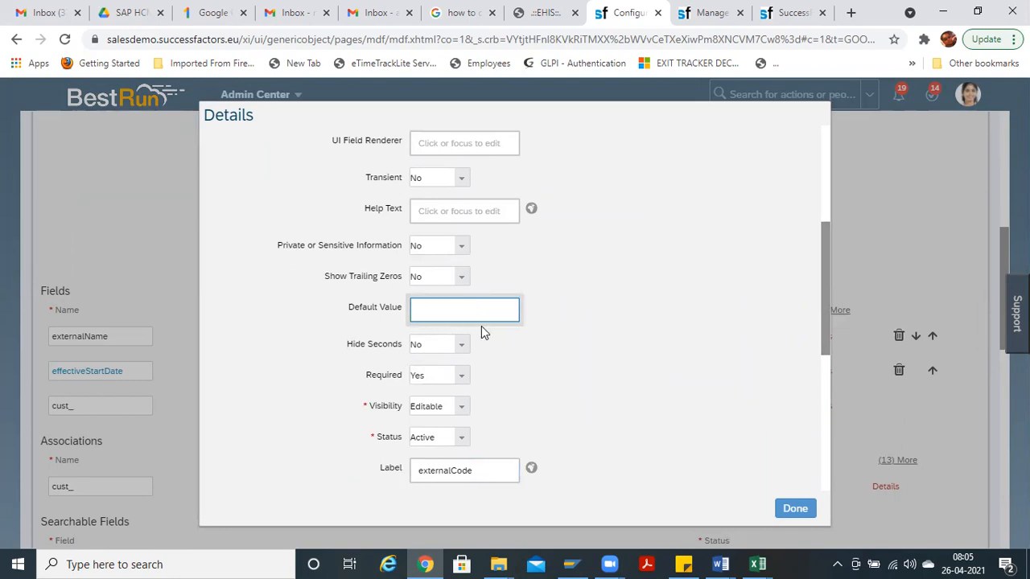
text(Sub Depat)
click(476, 472)
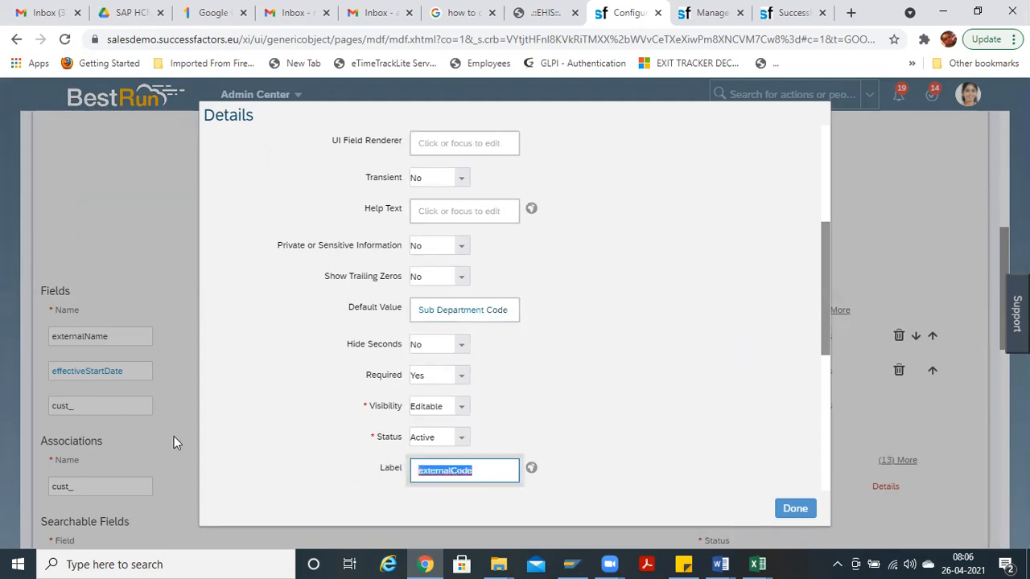
text(Sub Department)
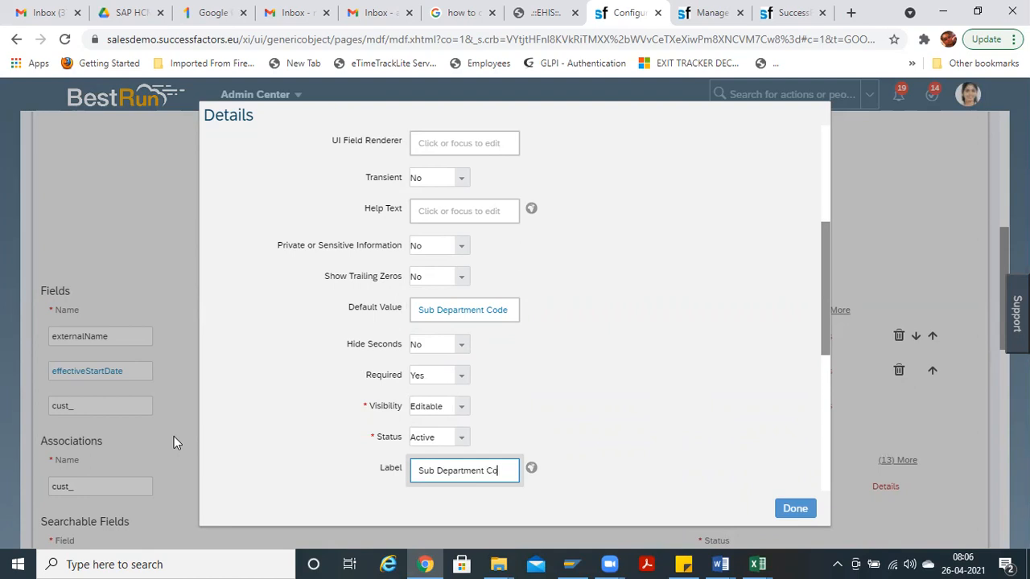
Step: Copy the externalCode label into its Default Value and English (United Kingdom) translations, and finish the translations
key(ctrl+shift+Left)
key(ctrl+shift+Left)
key(ctrl+shift+Left)
key(ctrl+c)
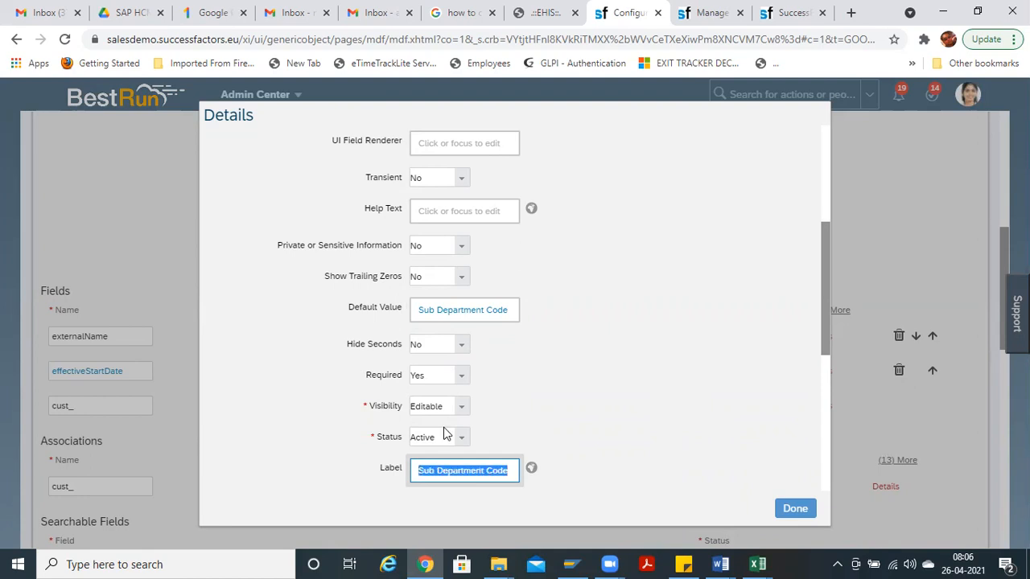
click(531, 470)
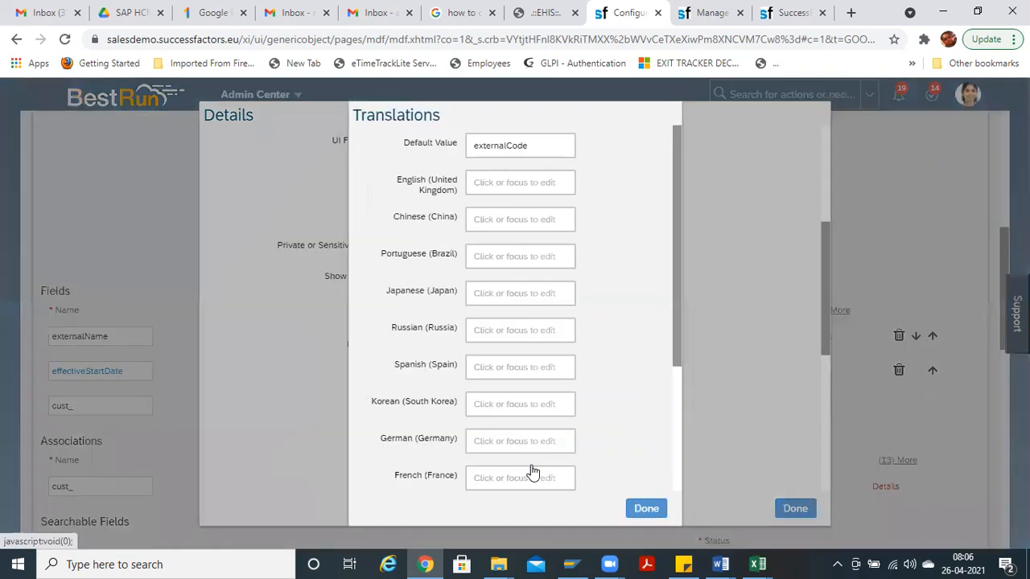
drag(541, 145, 340, 133)
key(ctrl+v)
key(Tab)
key(ctrl+v)
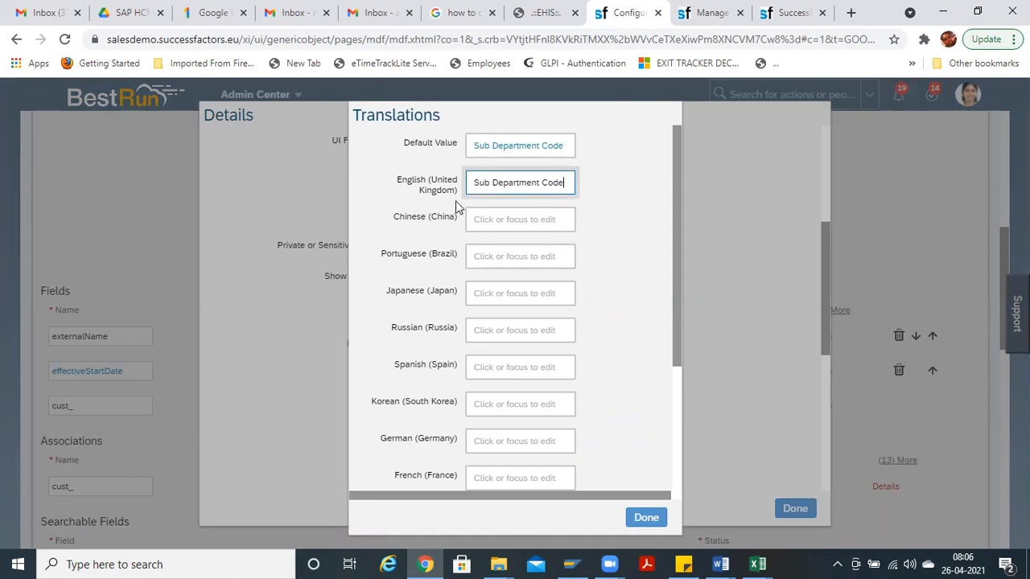
key(Tab)
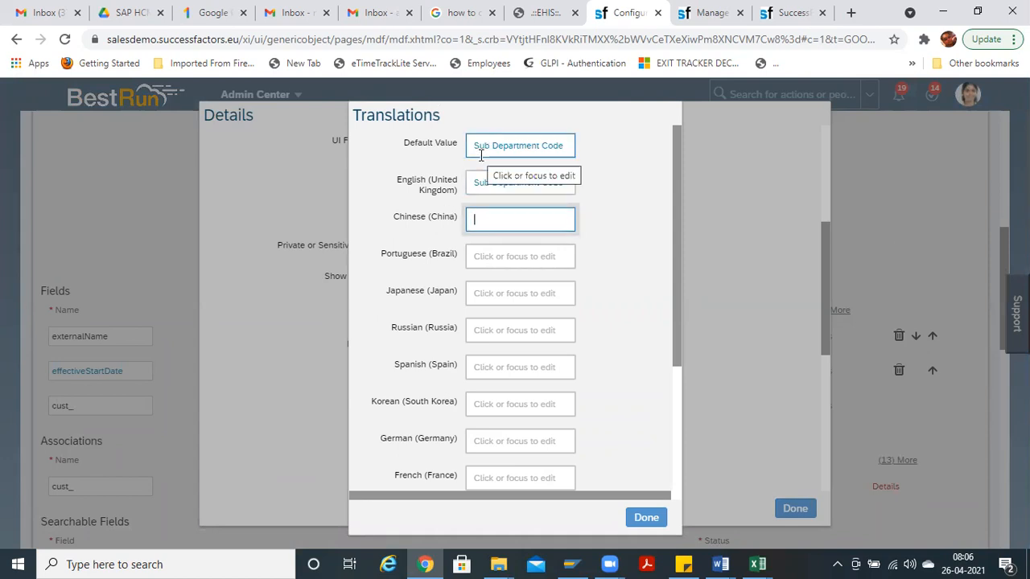
drag(472, 148, 559, 148)
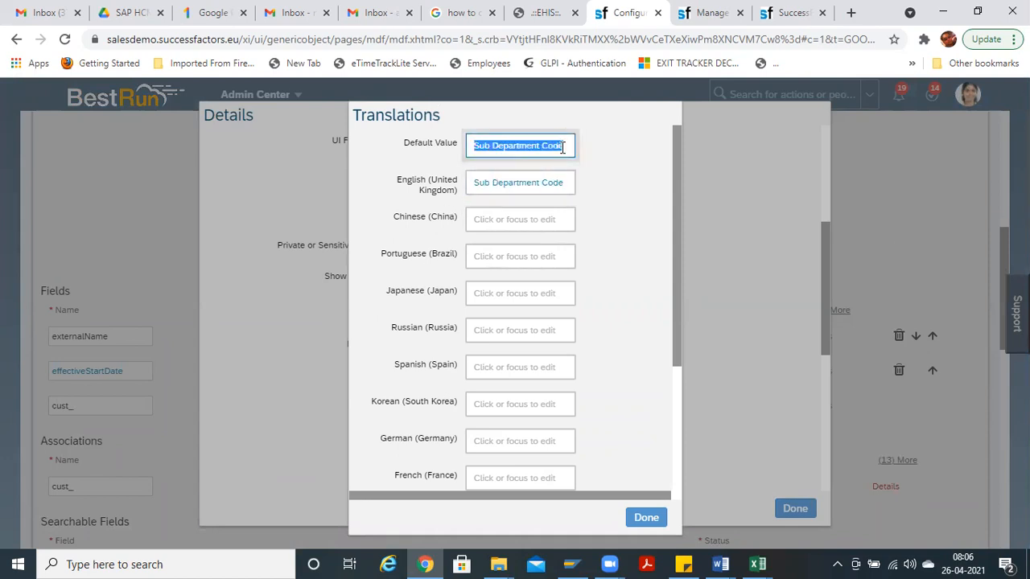
drag(473, 183, 582, 188)
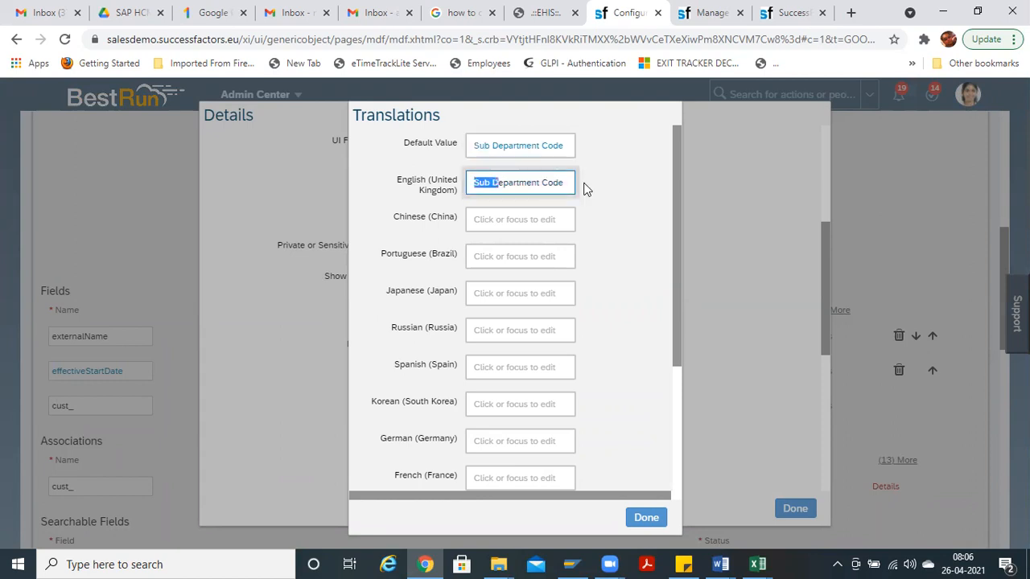
click(479, 217)
click(506, 256)
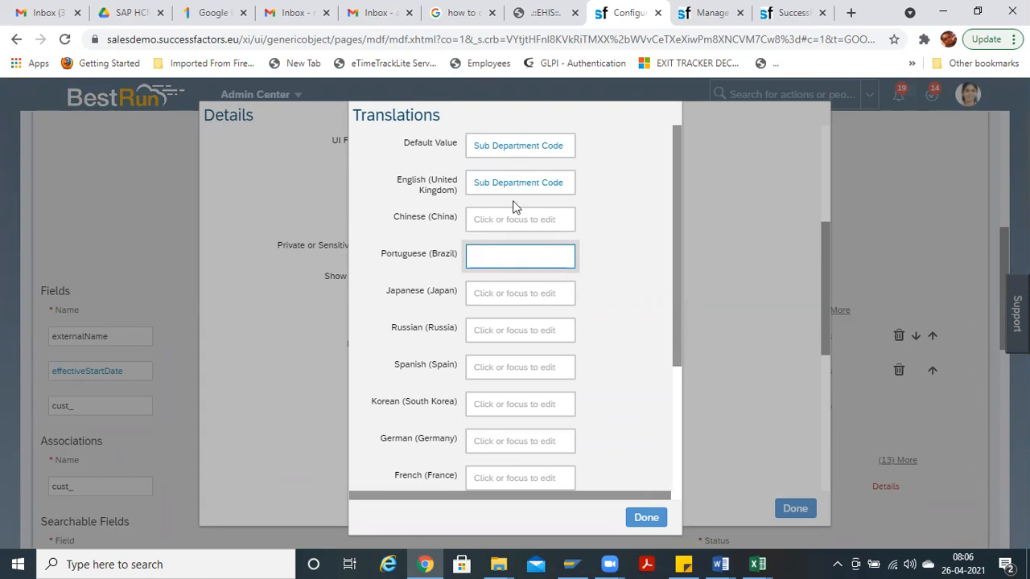
drag(562, 183, 407, 143)
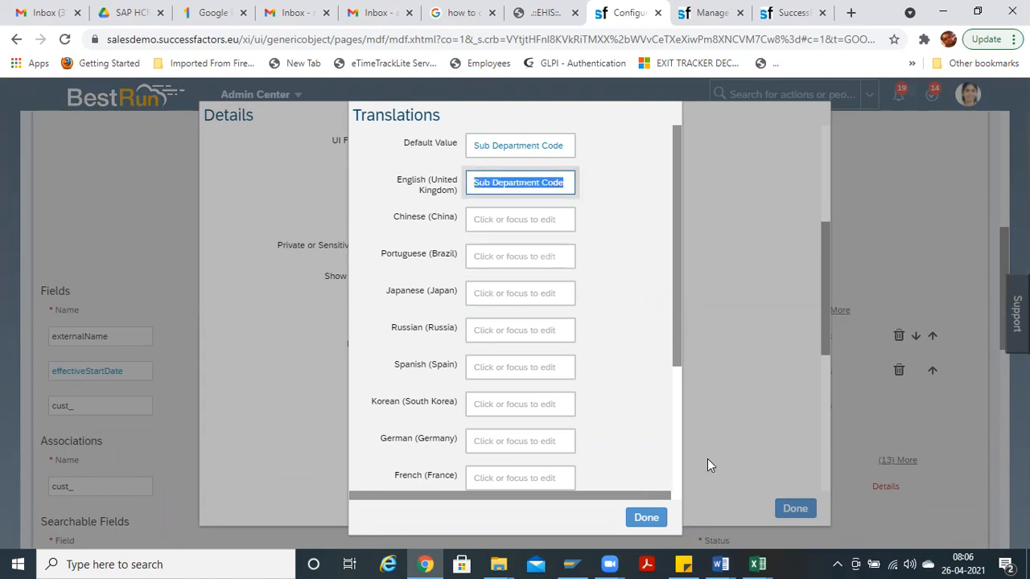
click(648, 515)
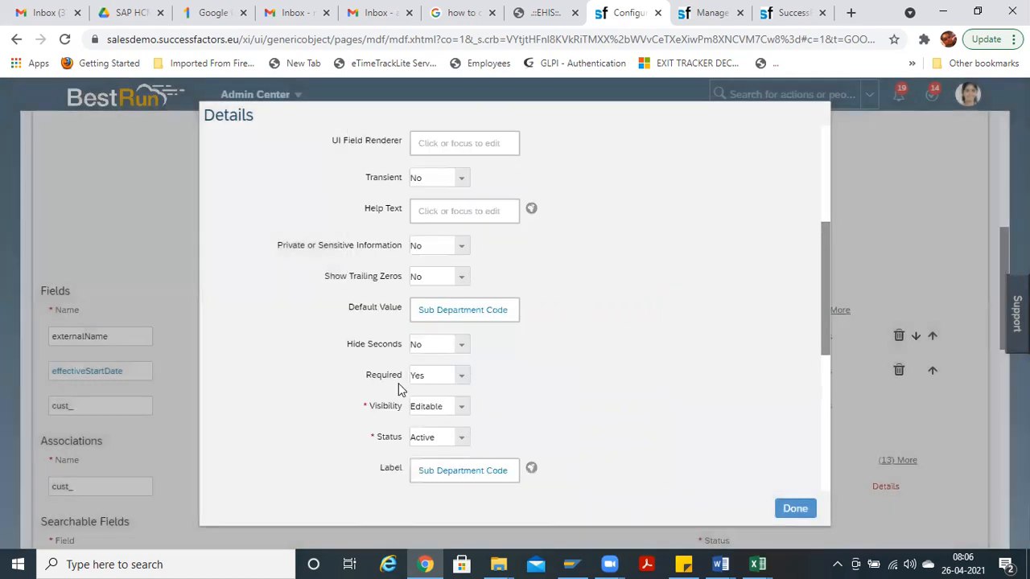
Step: Try Read Only as the Visibility of the externalCode field, and set it back to Editable
drag(827, 329, 831, 380)
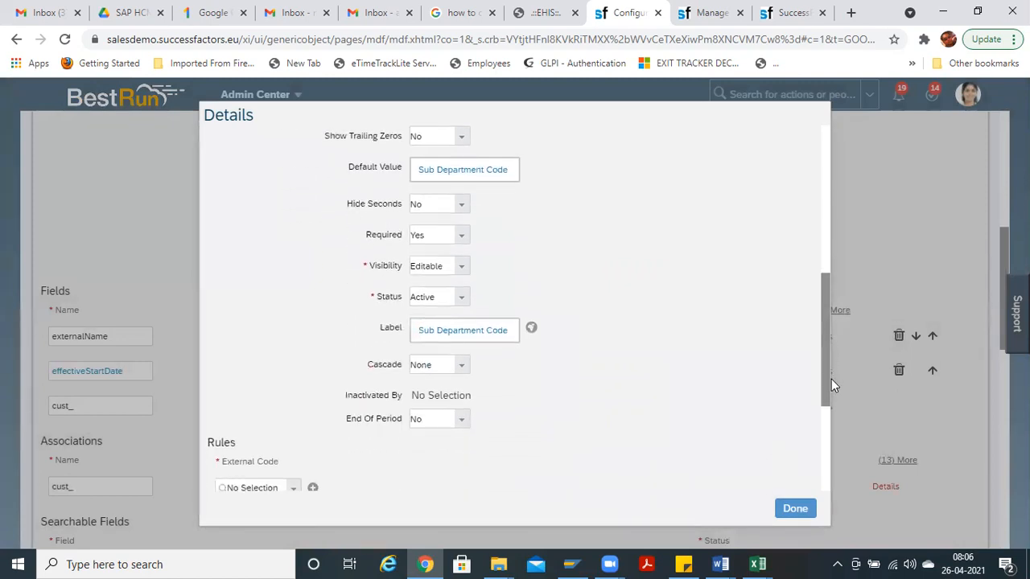
click(463, 268)
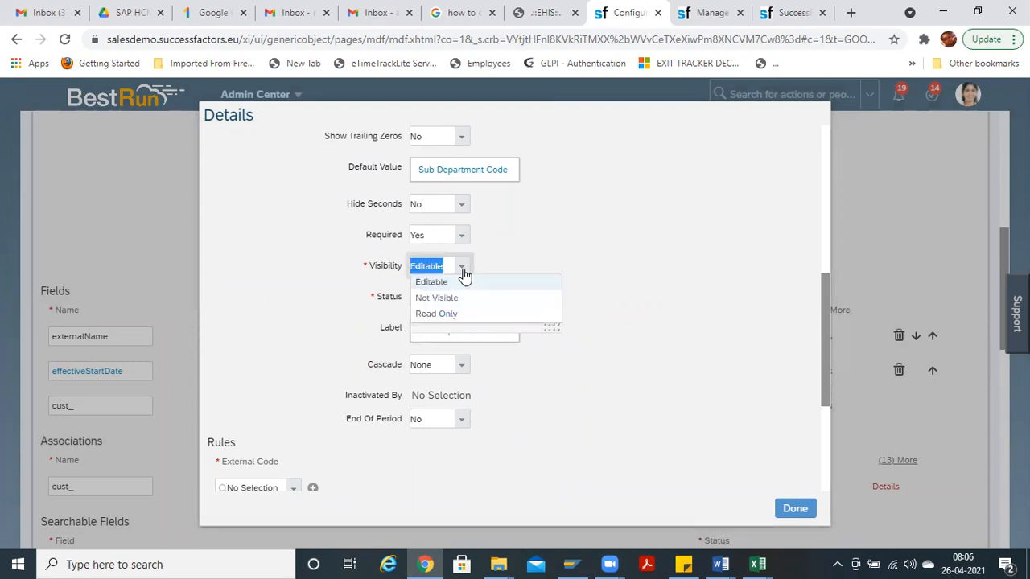
click(439, 314)
click(470, 273)
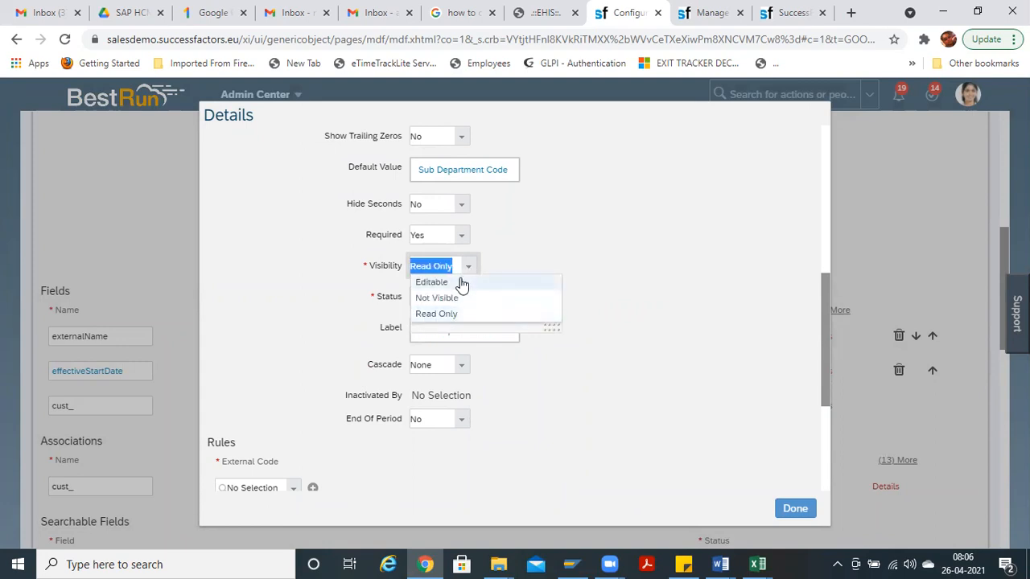
click(461, 283)
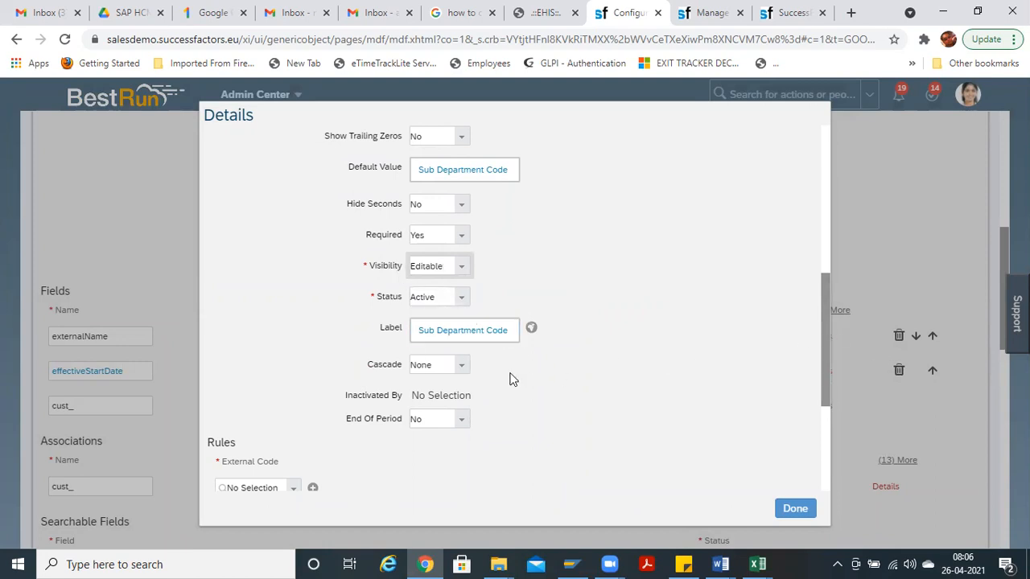
Step: Check the rules, field criteria and condition sections of externalCode, and finish its details
drag(820, 367, 837, 486)
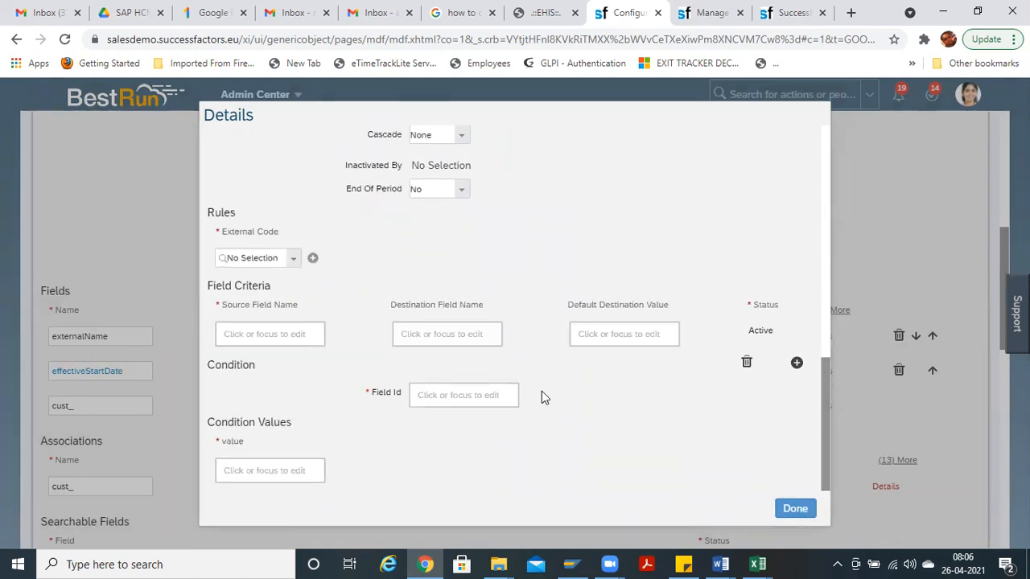
right_click(793, 514)
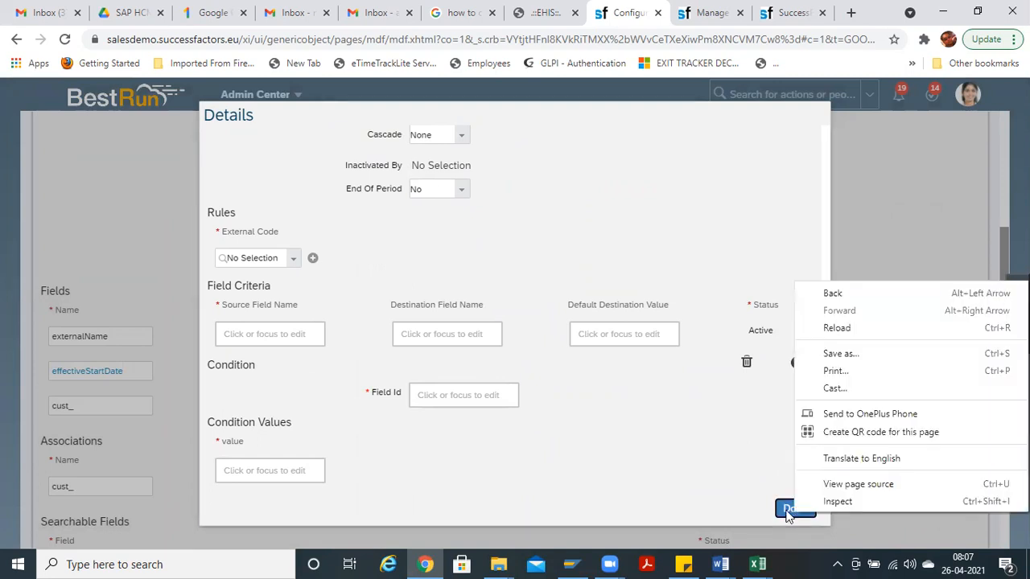
click(786, 509)
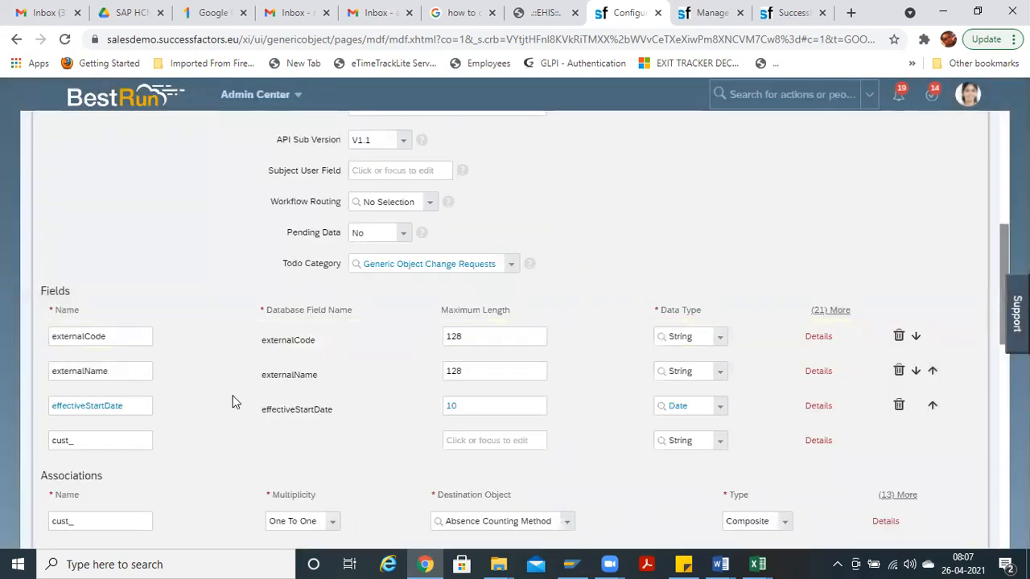
Step: Open the details of the externalName field and set its Default Value to Sub Department Name
click(818, 372)
click(483, 144)
drag(481, 145, 187, 93)
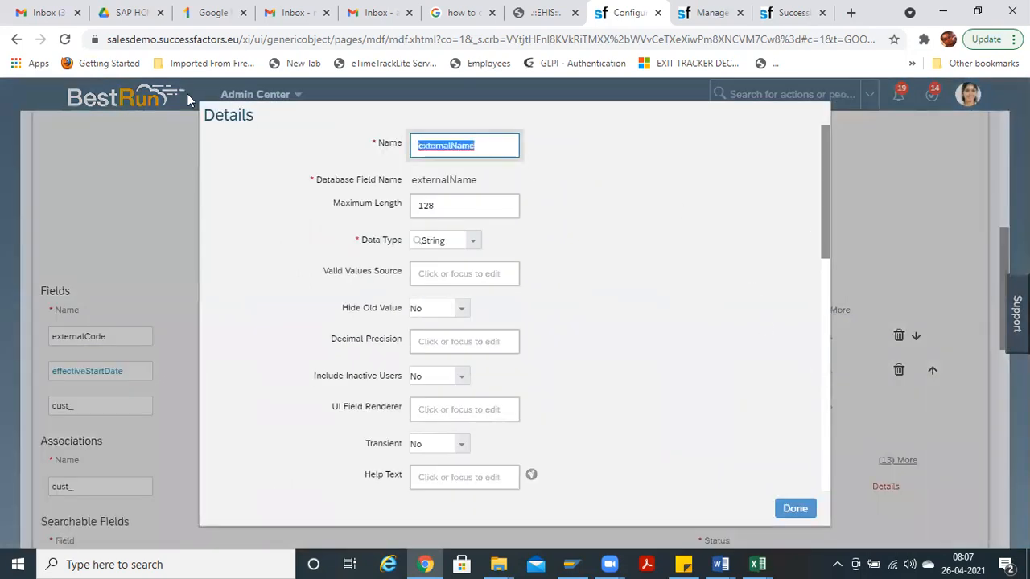
drag(826, 182, 835, 269)
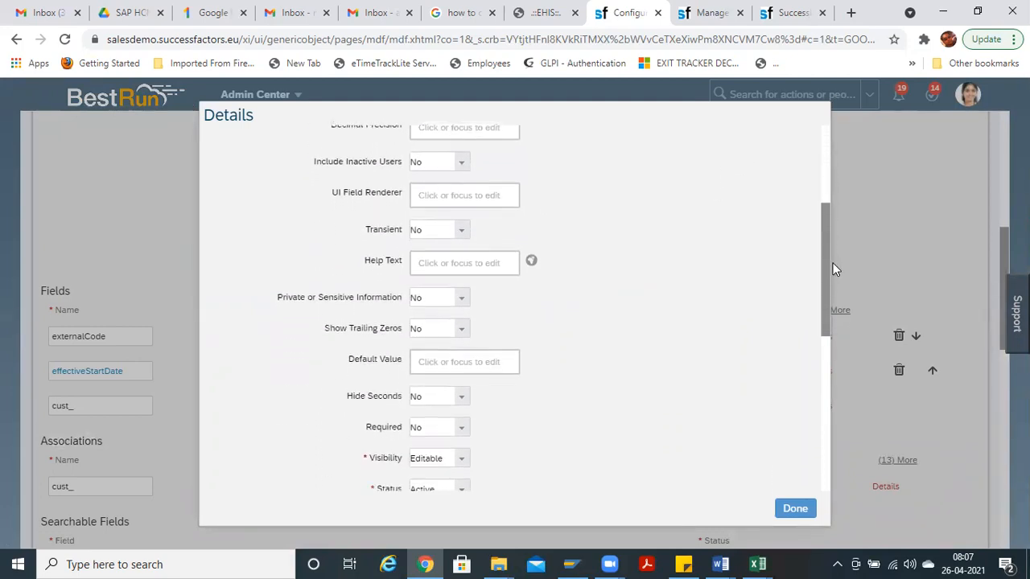
click(444, 362)
text(Sub Department Name)
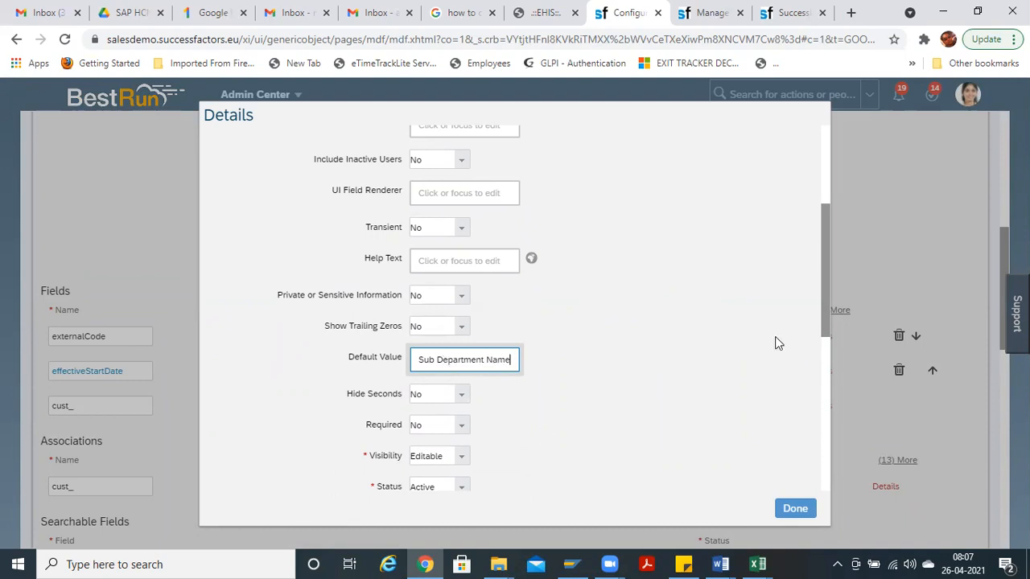
Step: Copy the default value Sub Department Name into the Label of the externalName field
drag(827, 274, 831, 323)
click(416, 236)
drag(416, 236, 602, 232)
key(ctrl+c)
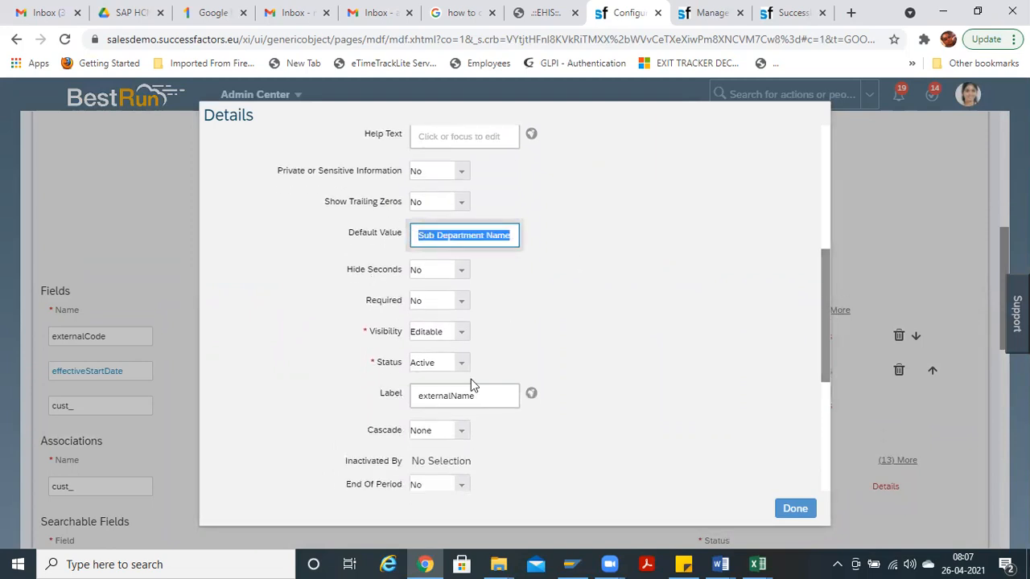
drag(482, 396, 254, 420)
key(ctrl+v)
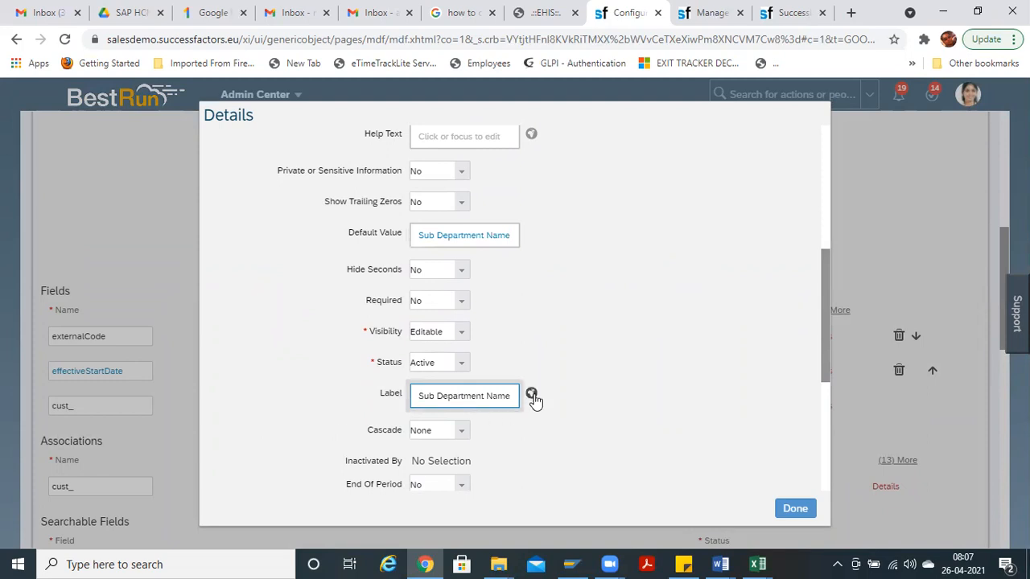
Step: Set the Default Value and English (United Kingdom) translations of the externalName label to Sub Department Name, and finish the translations
click(531, 397)
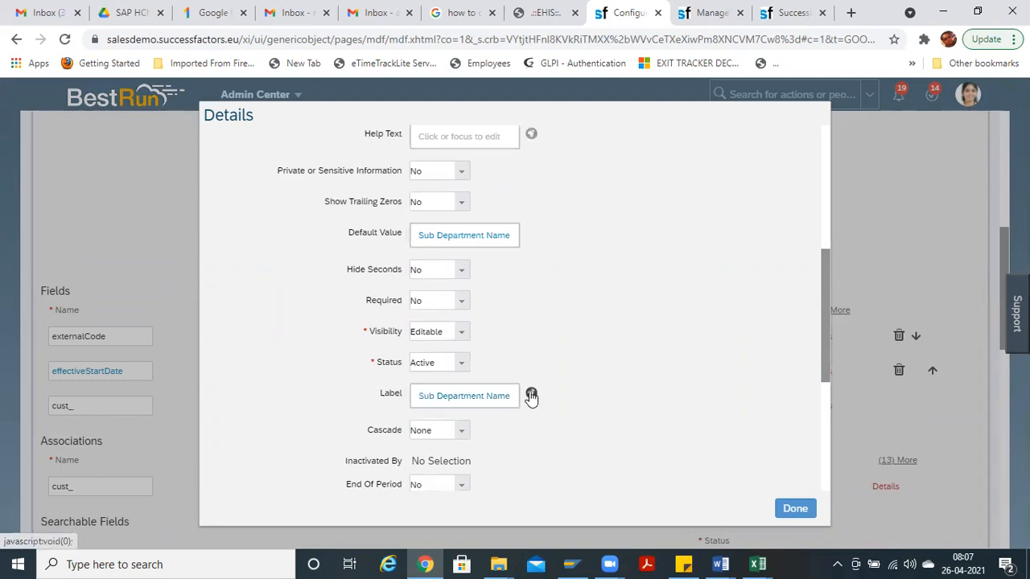
click(532, 396)
click(539, 145)
key(ctrl+a)
key(ctrl+v)
key(Tab)
key(ctrl+v)
click(643, 516)
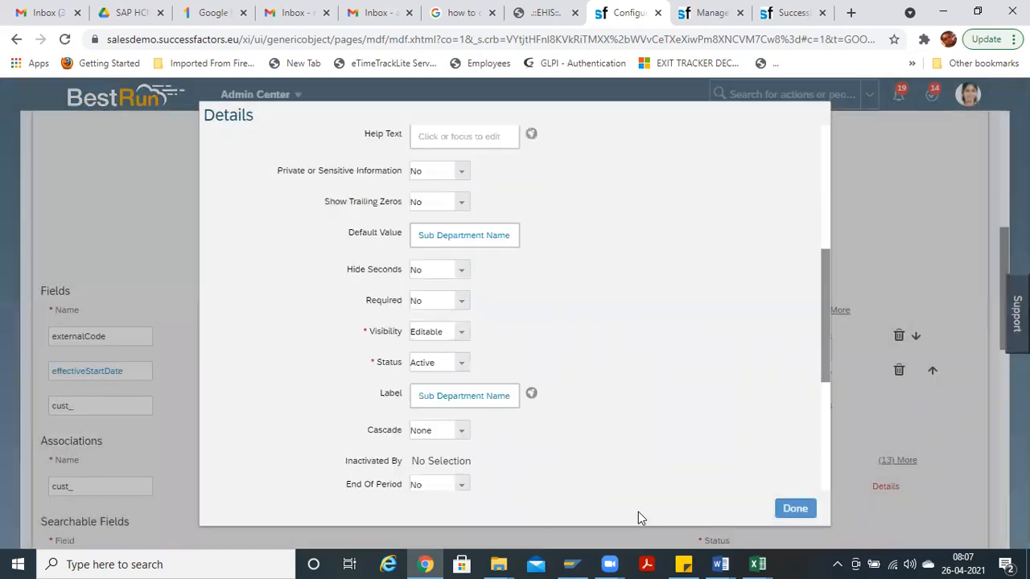
Step: Finish the externalName field's details, save the Sub Department object definition and acknowledge the save message
drag(828, 331, 823, 417)
click(795, 510)
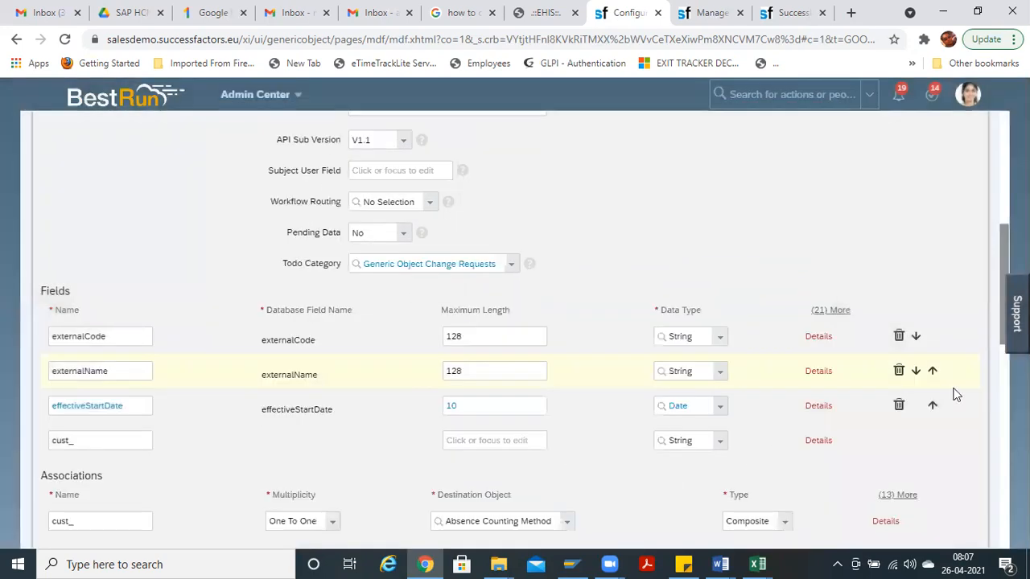
drag(1002, 252, 1002, 377)
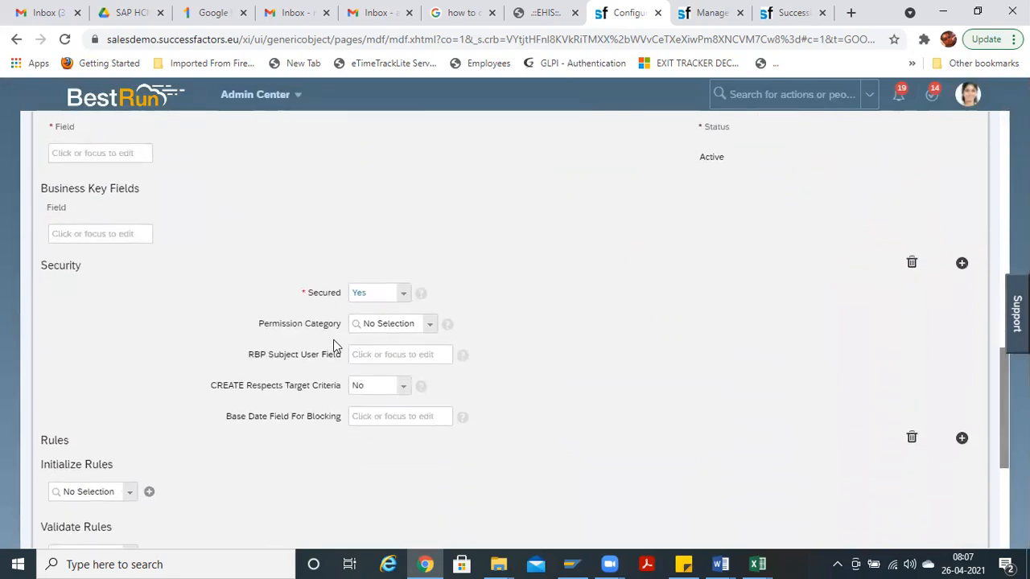
drag(1002, 424, 1002, 507)
click(964, 507)
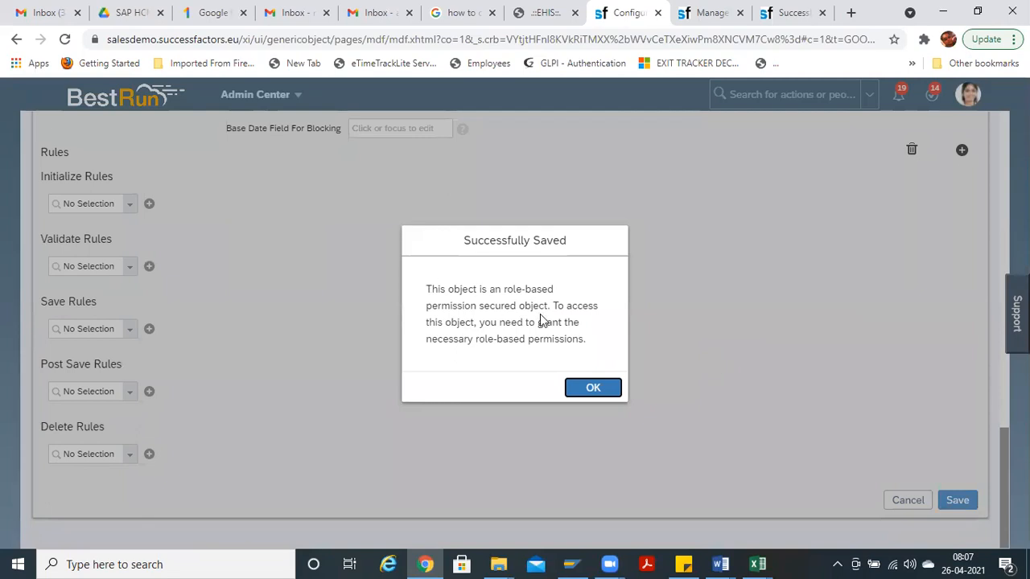
click(593, 389)
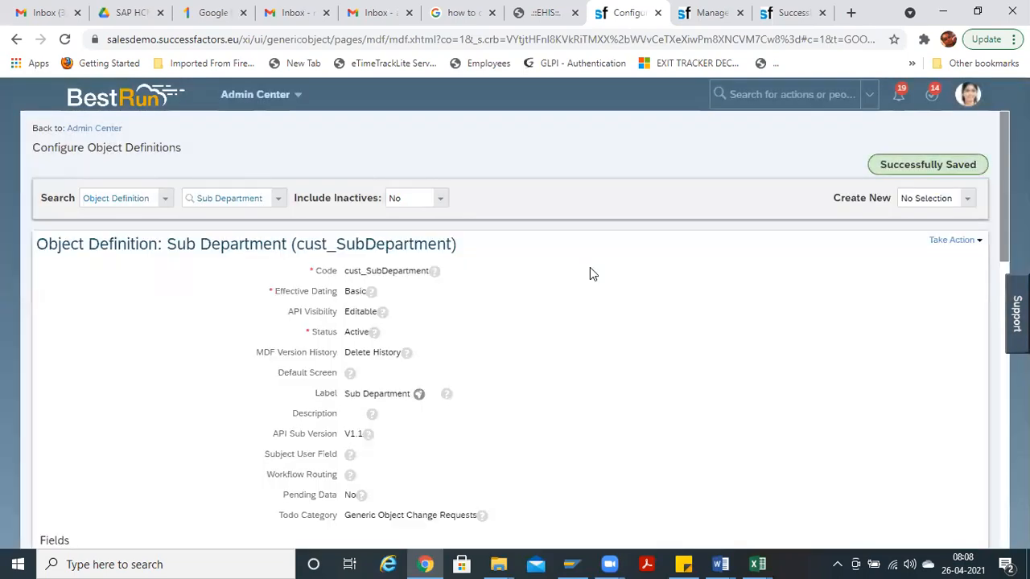
Step: Reload the Manage Data page and search the object types available for creation for "sub de"
key(ctrl+Tab)
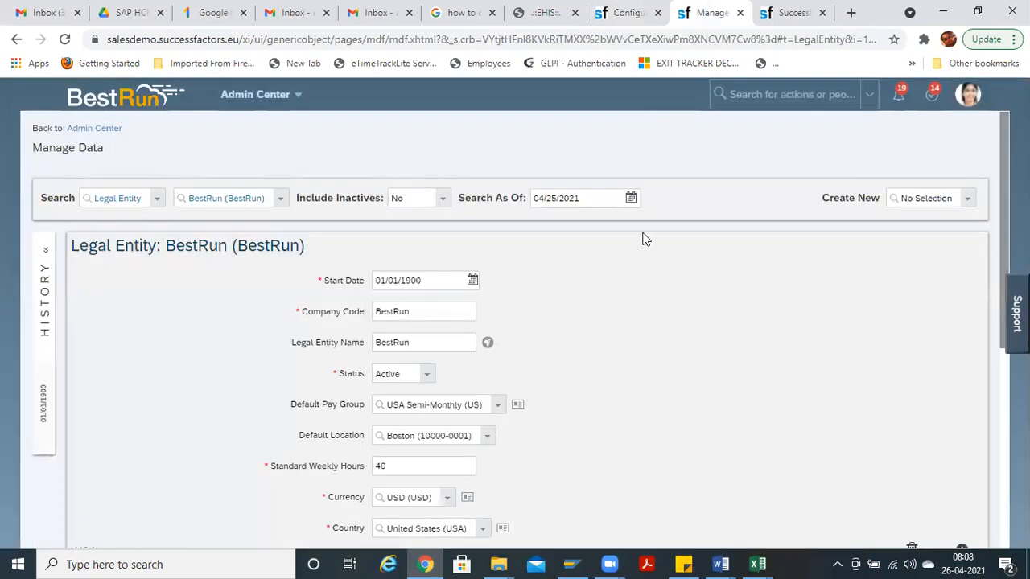
click(593, 38)
key(Return)
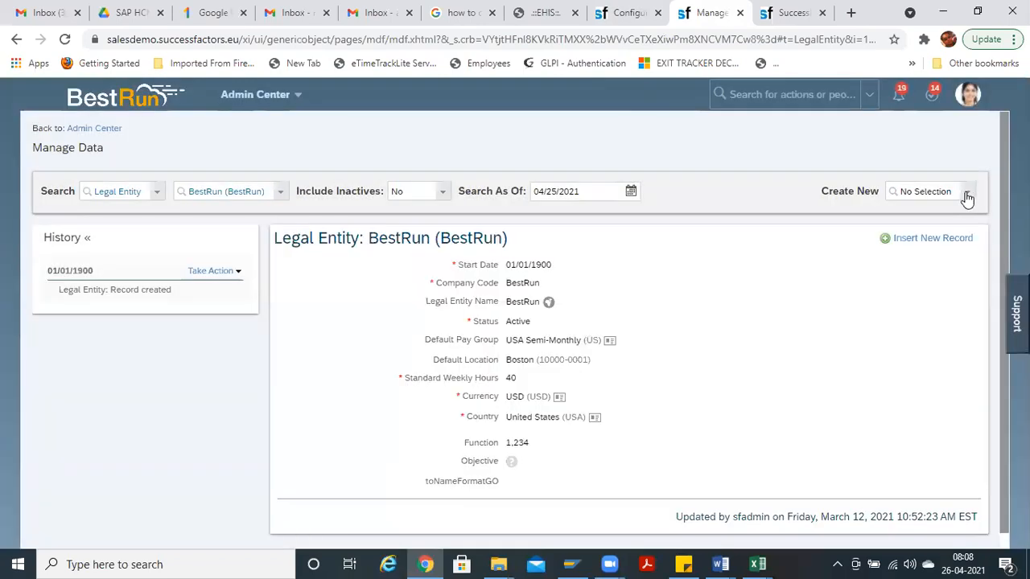
click(967, 195)
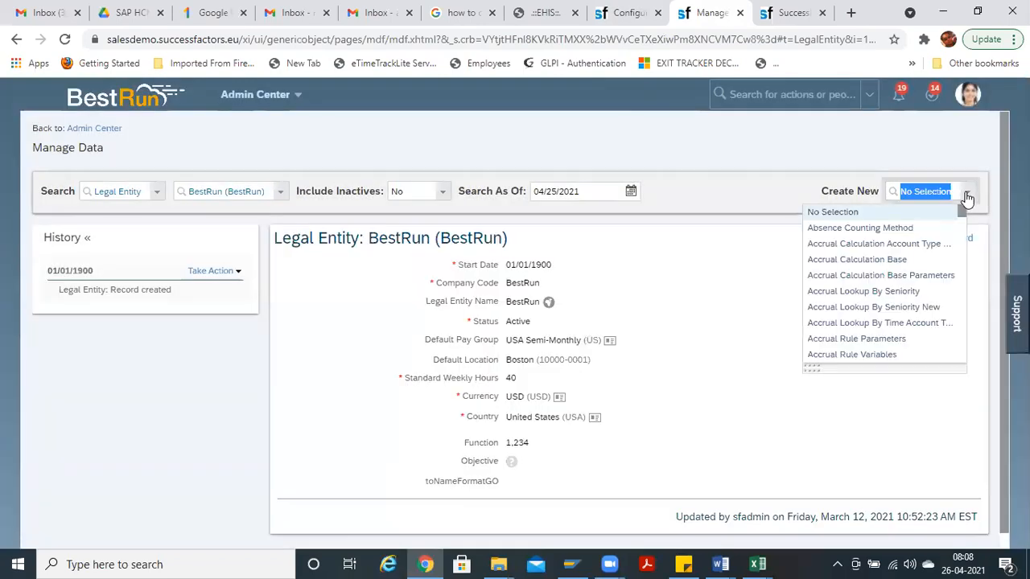
text(sub de)
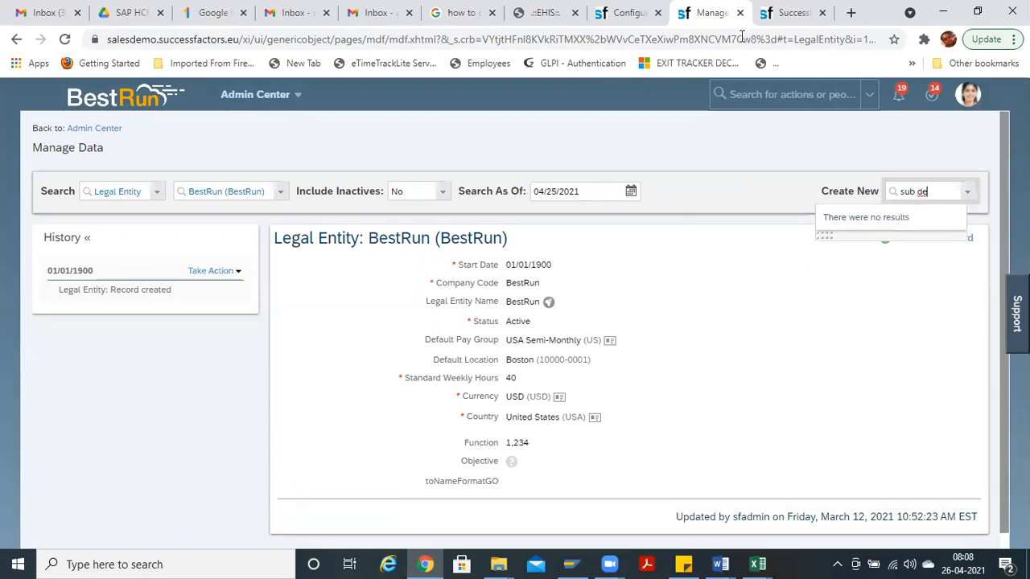
click(792, 13)
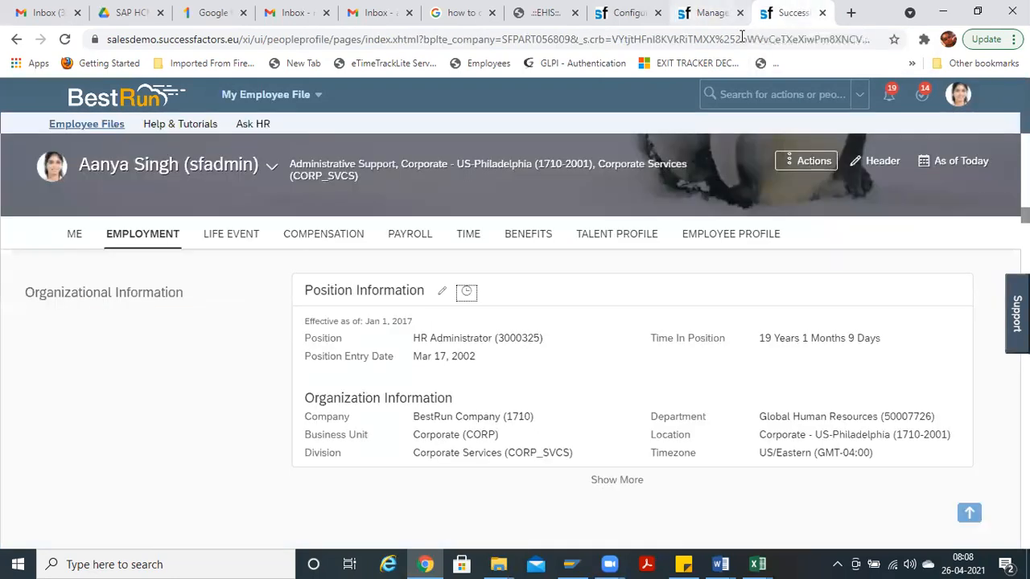
click(710, 13)
Step: Make a correction to the Sub Department object definition that sets Secured to No, and save it as non-secure
click(630, 13)
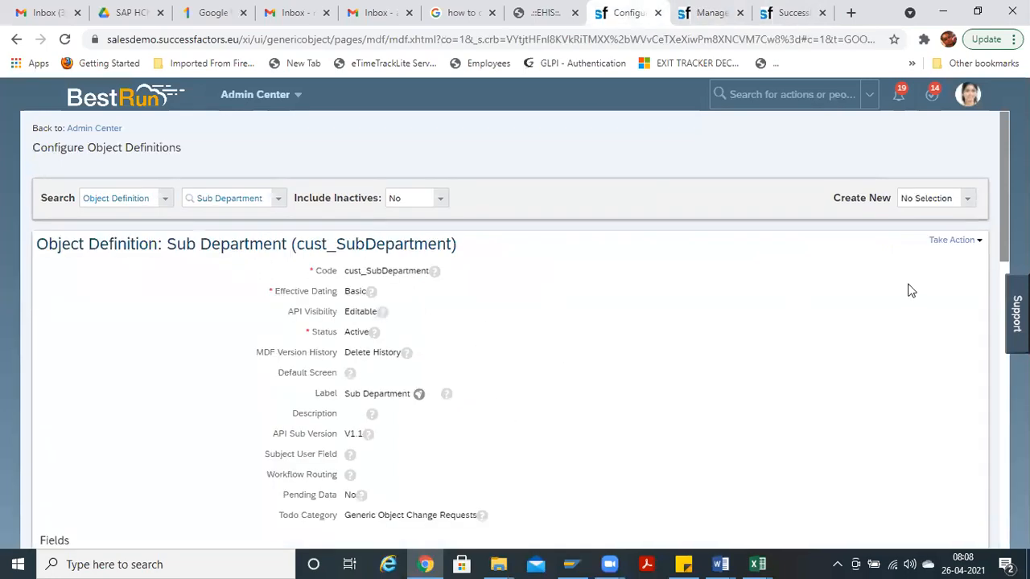
click(958, 240)
click(894, 255)
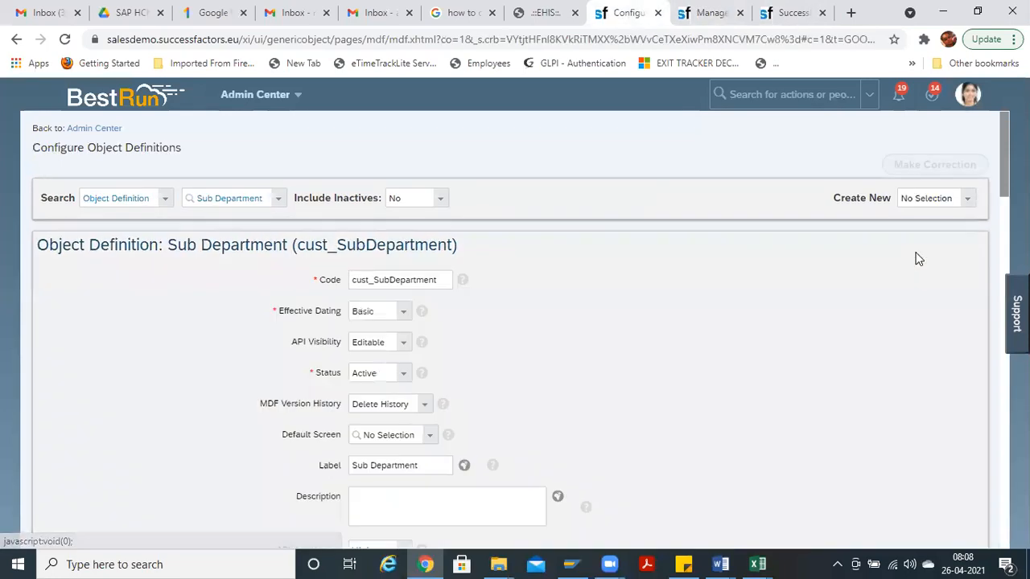
scroll(986, 433, down, 20)
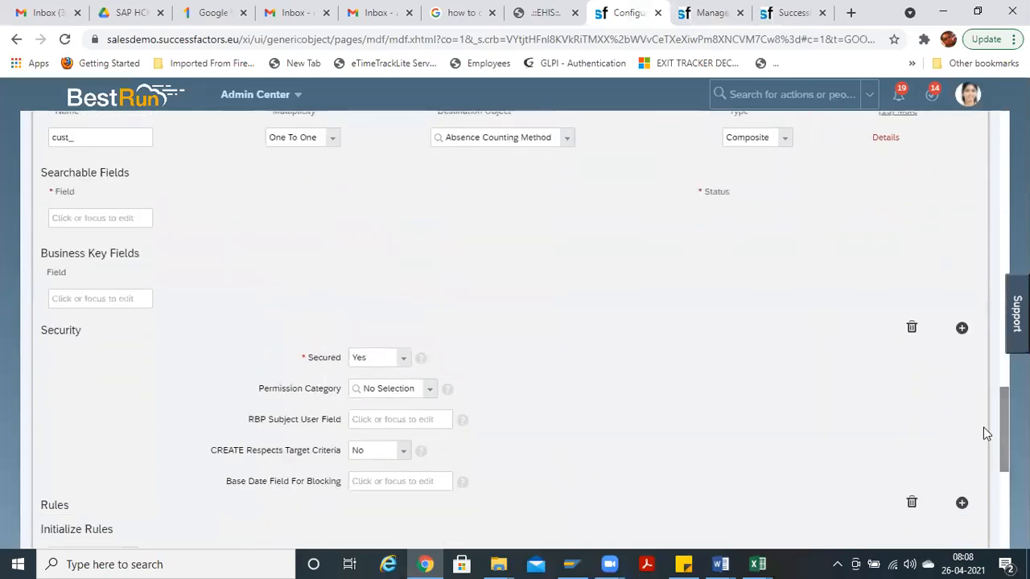
click(401, 359)
click(366, 375)
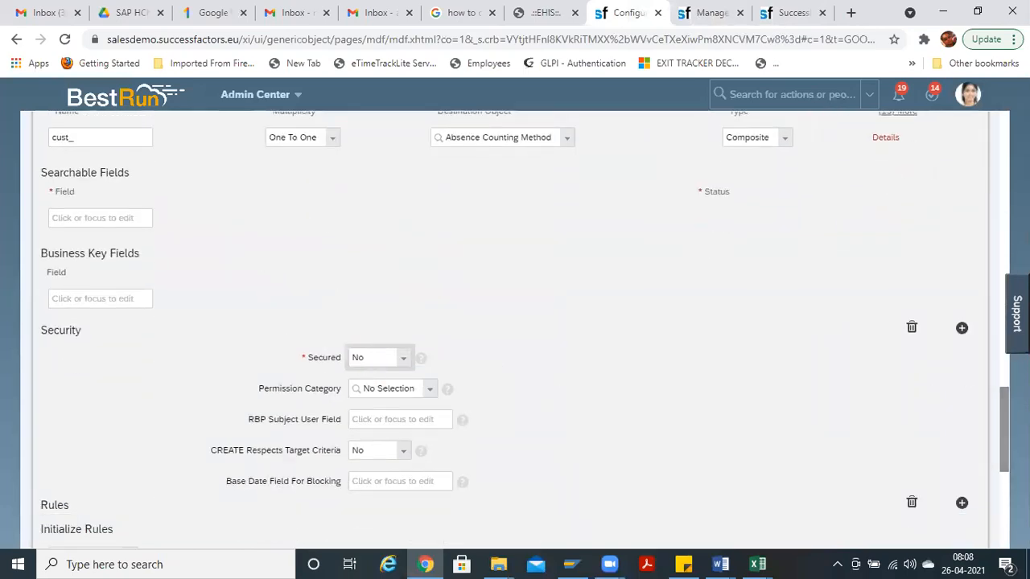
scroll(515, 330, down, 5)
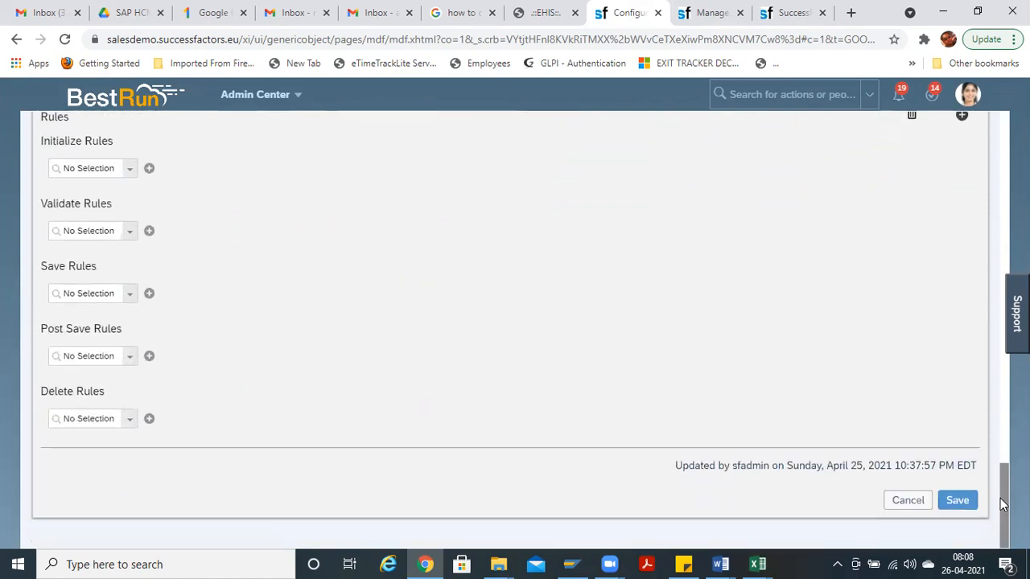
click(958, 501)
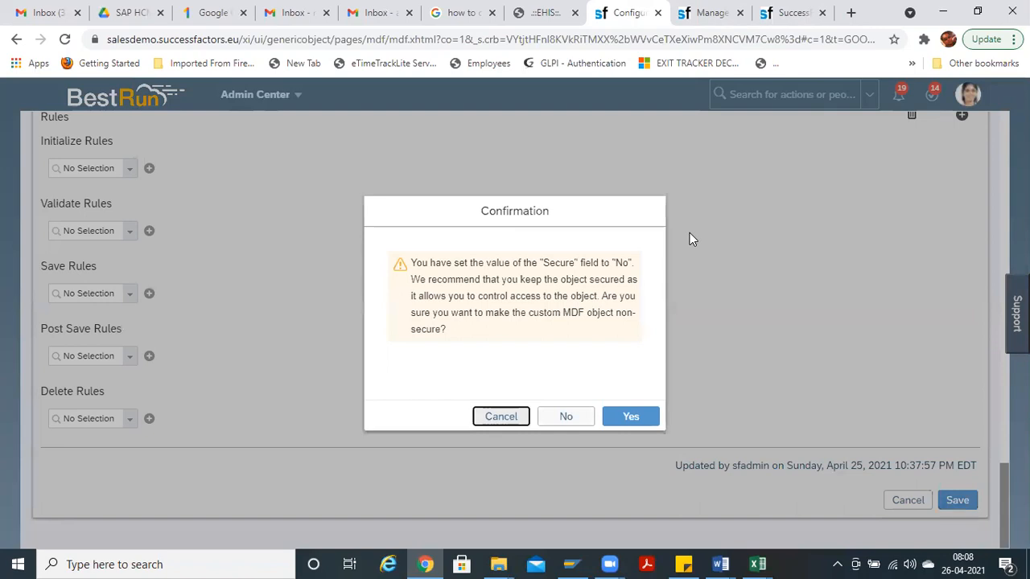
click(626, 421)
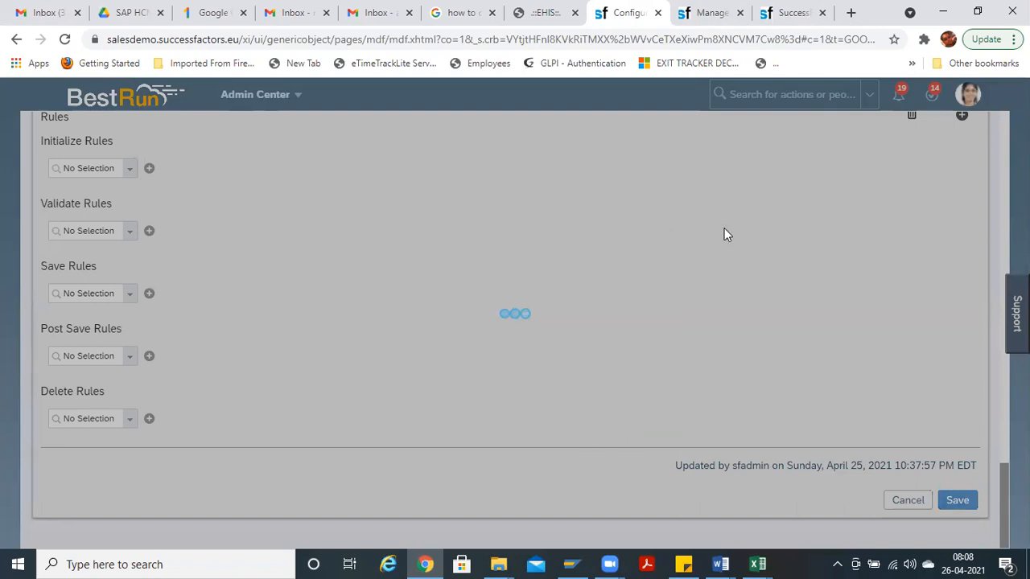
Step: Return to Manage Data and search the object types available for creation for "sub depa"
click(705, 22)
click(631, 14)
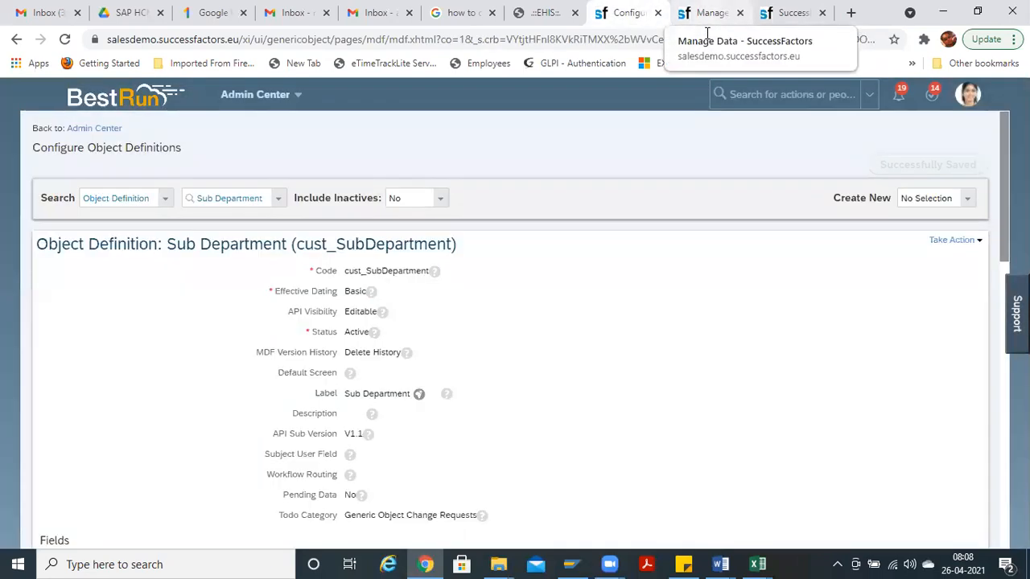
click(707, 30)
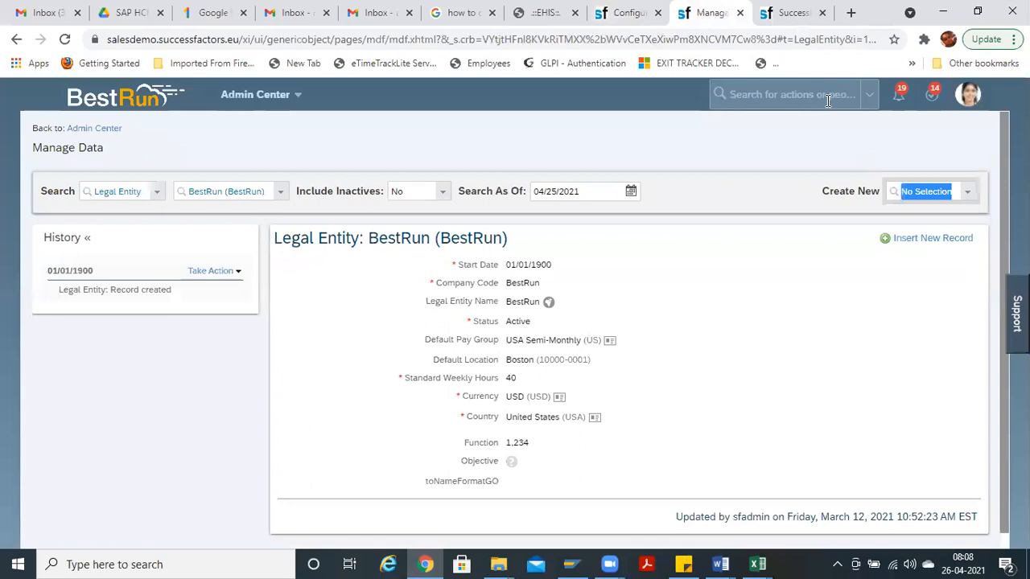
text(sub depa)
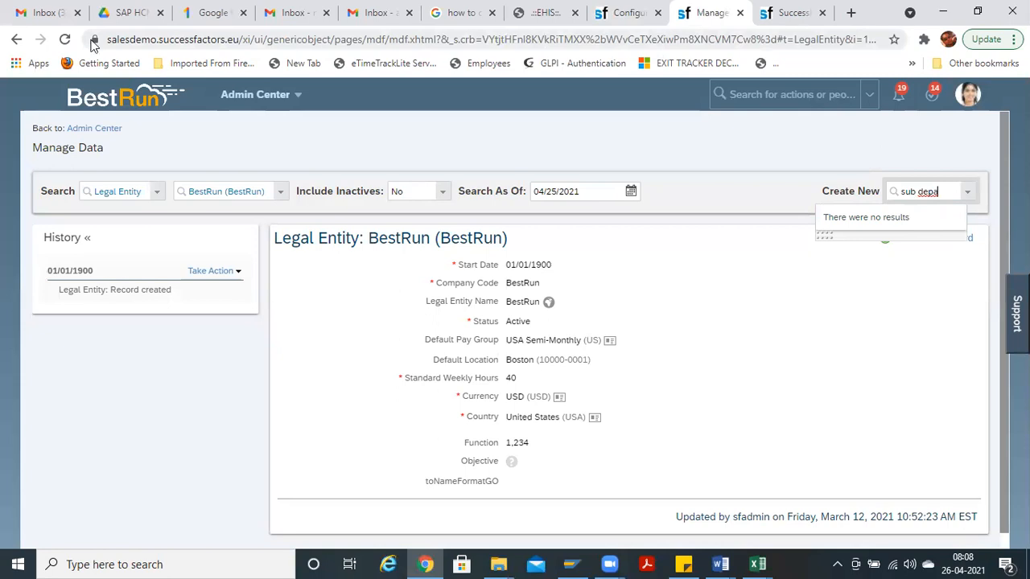
Step: Refresh Manage Data and look for the Sub Department object again among the object types for new records
click(65, 39)
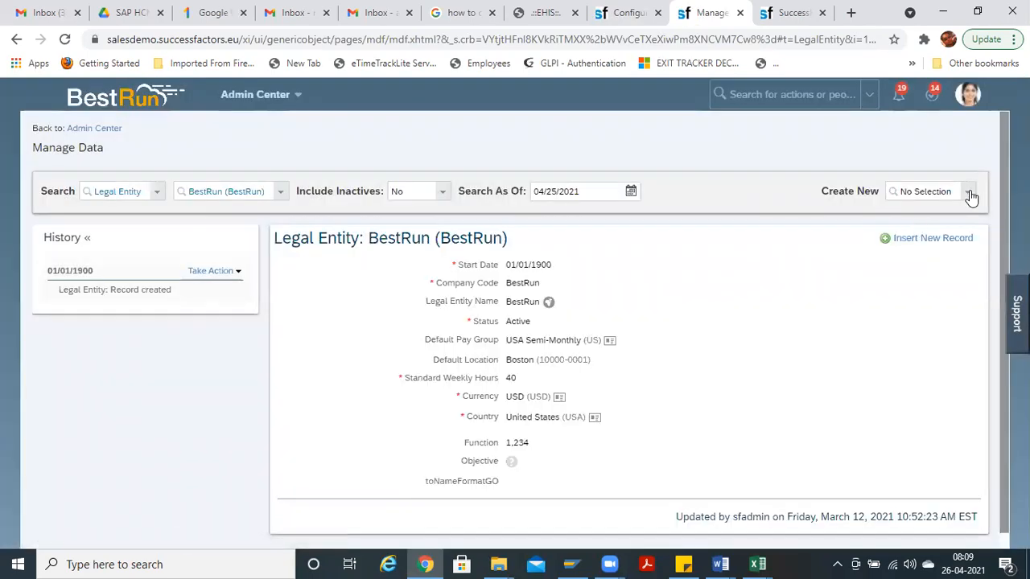
click(970, 193)
text(manage da)
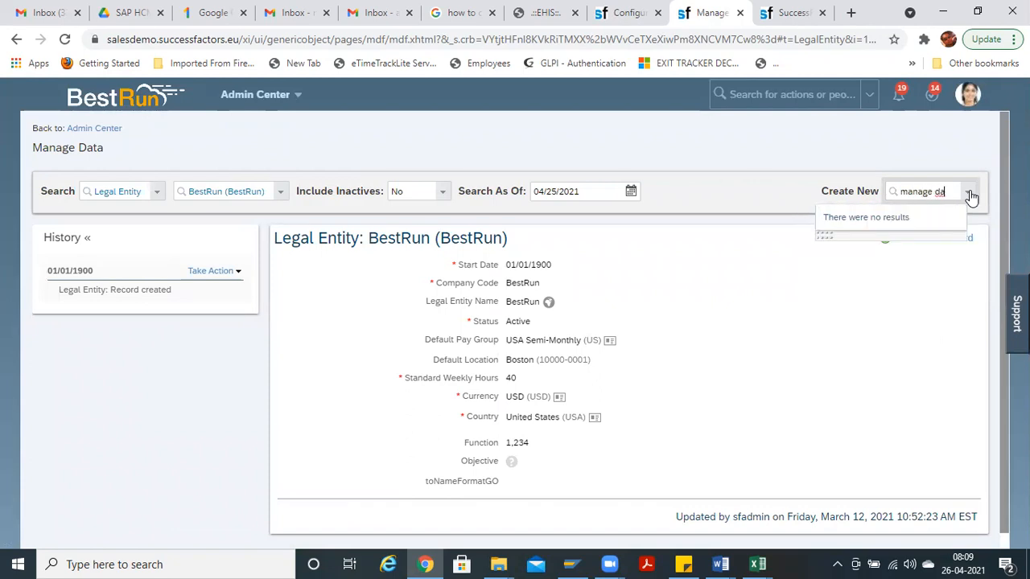
key(BackSpace)
key(BackSpace)
key(BackSpace)
key(BackSpace)
key(BackSpace)
text(sub de)
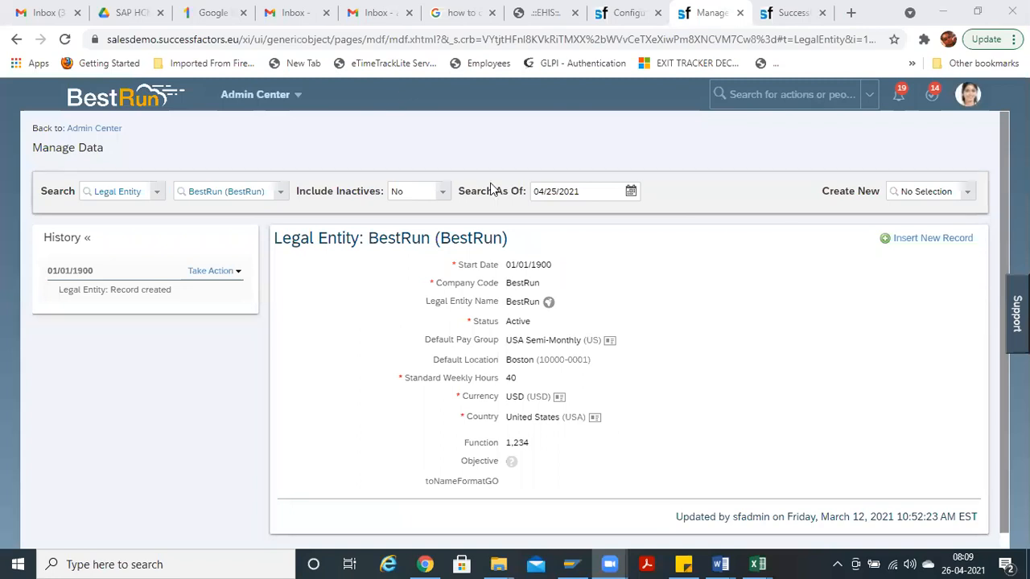
Step: Open the Sub Department object definition for correction and set Secured to Yes in its Security section
click(797, 13)
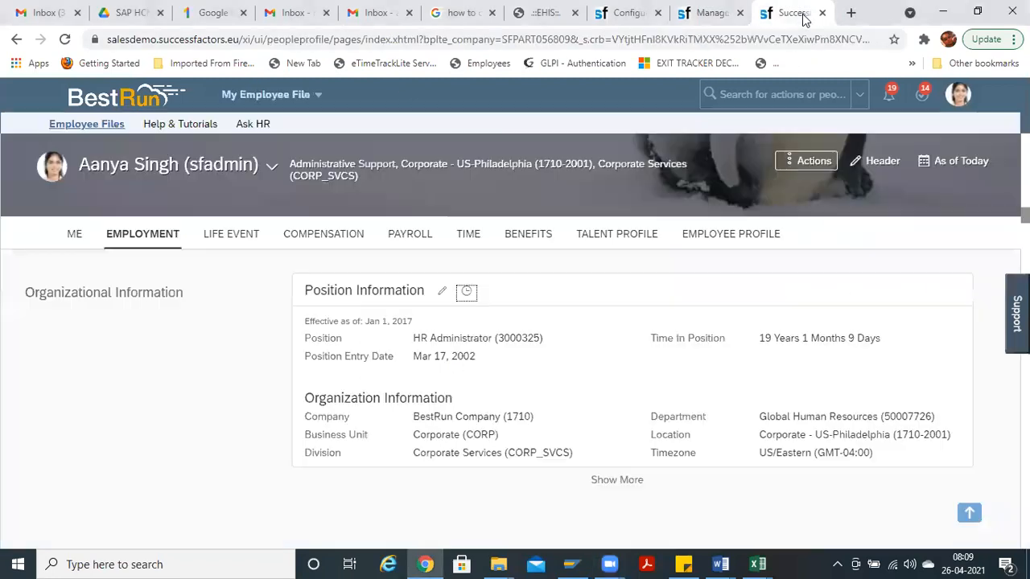
click(629, 13)
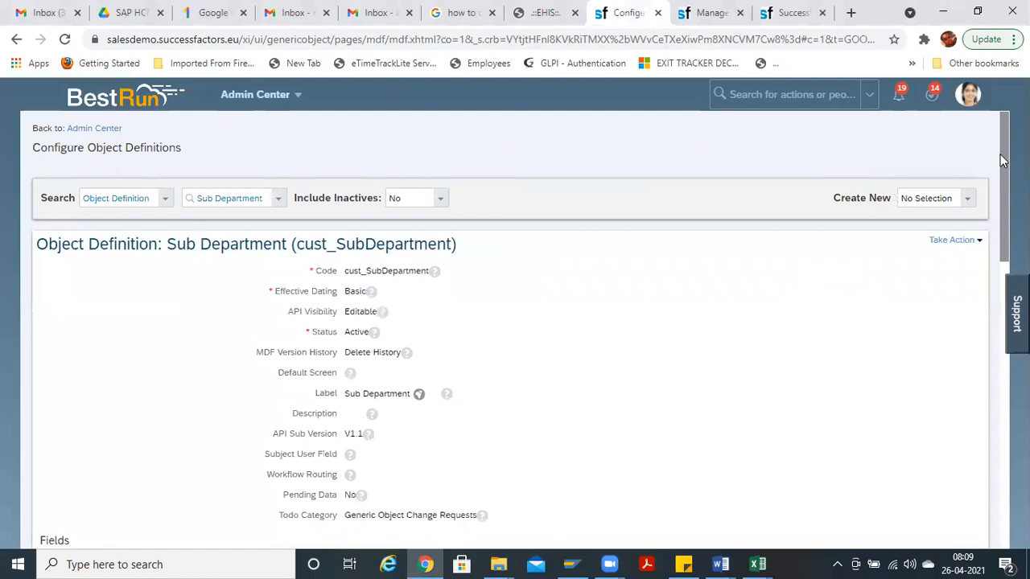
click(965, 240)
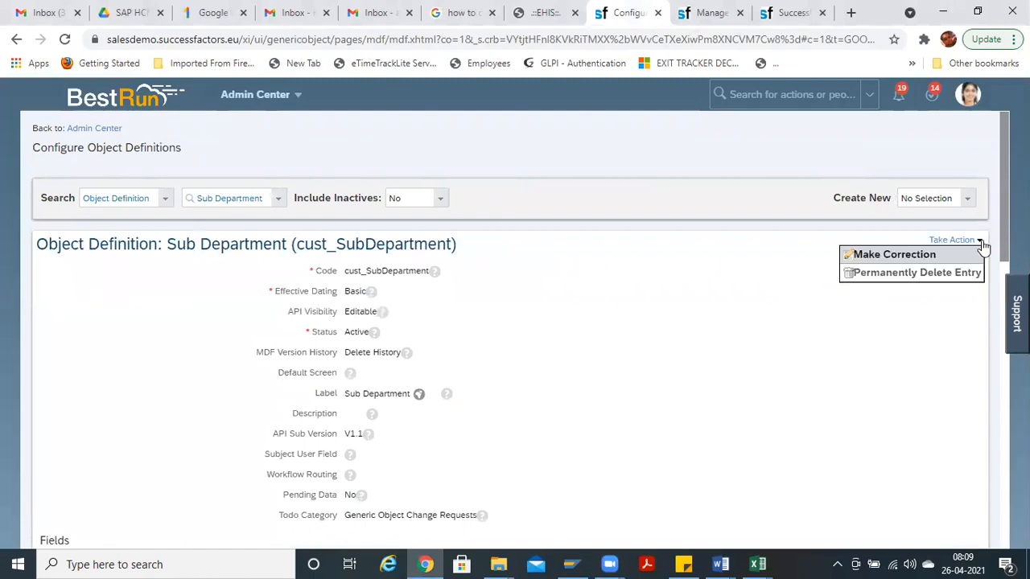
click(924, 255)
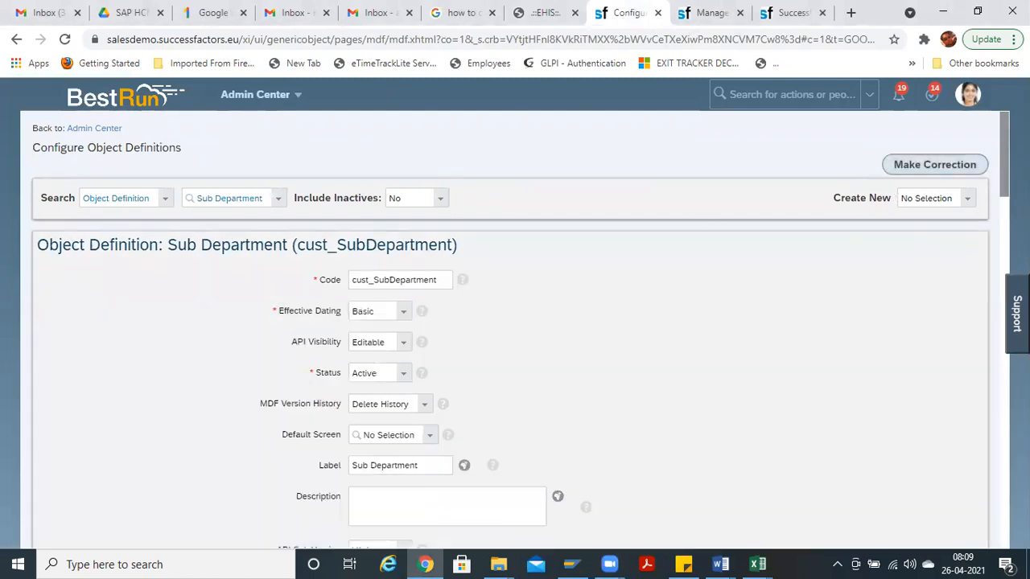
scroll(999, 165, down, 4)
scroll(525, 330, down, 15)
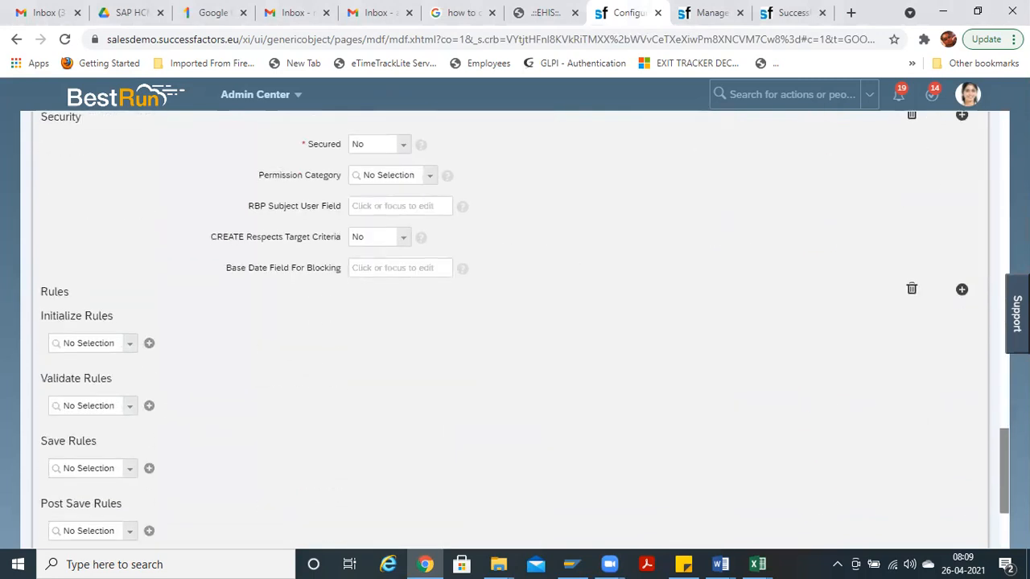
drag(307, 209, 346, 211)
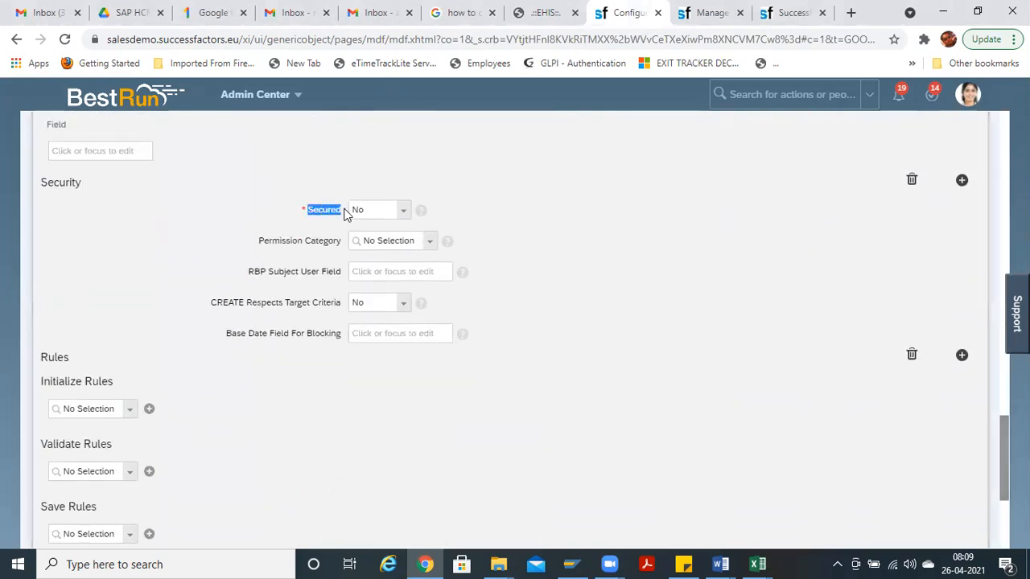
click(403, 215)
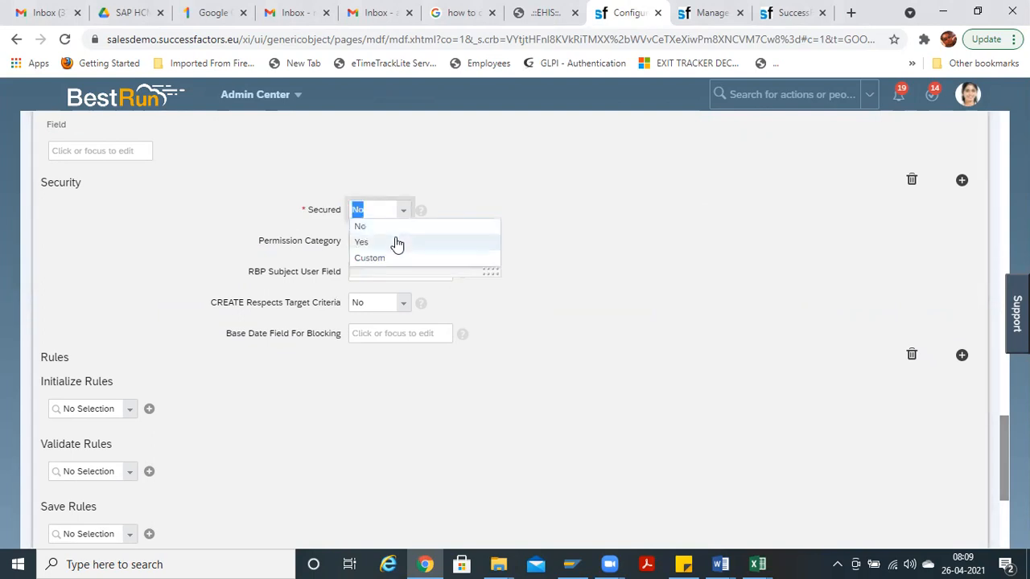
click(395, 240)
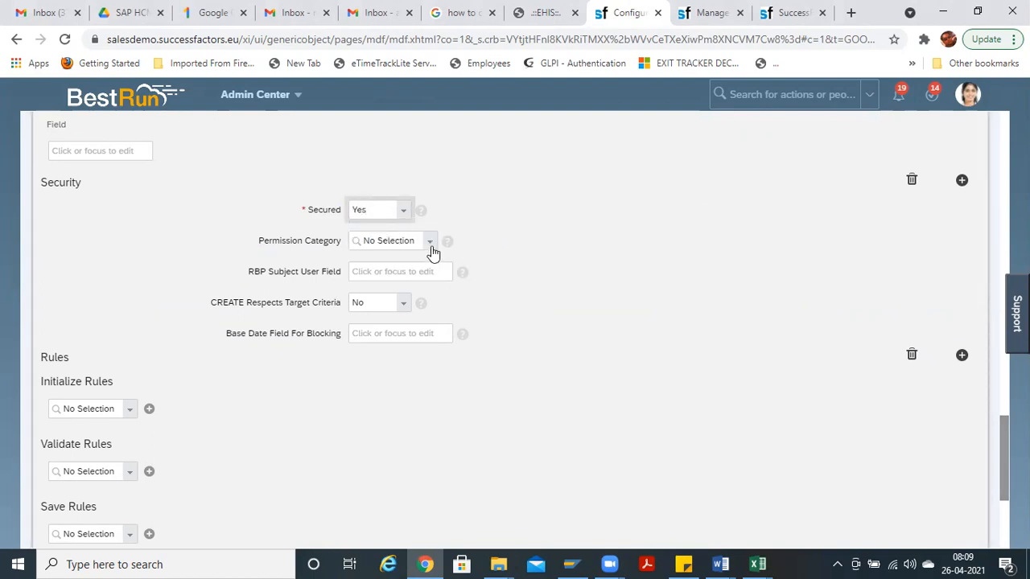
Step: Set the Permission Category of the Sub Department object to MDF Foundation Objects
click(432, 250)
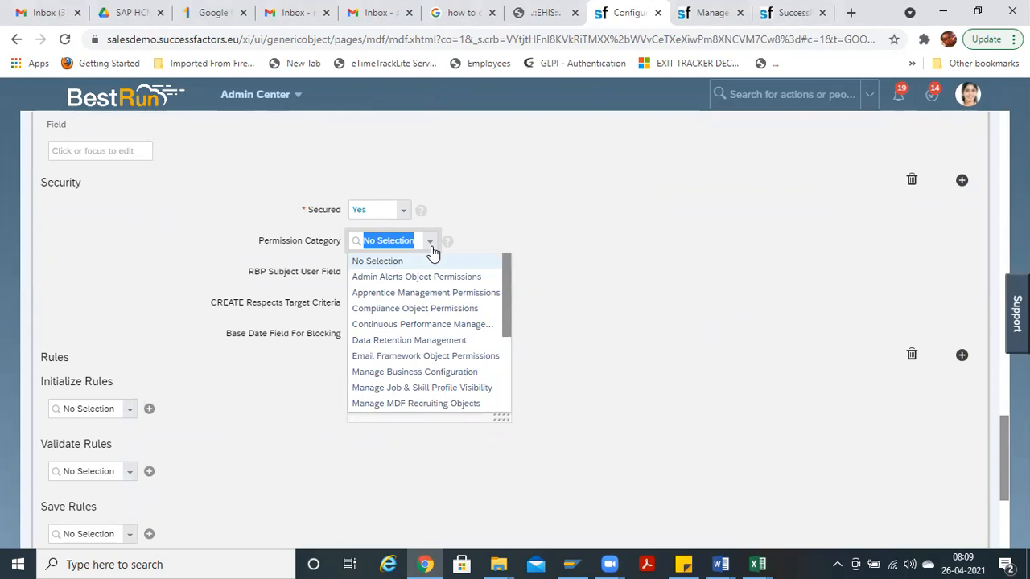
text(mdf)
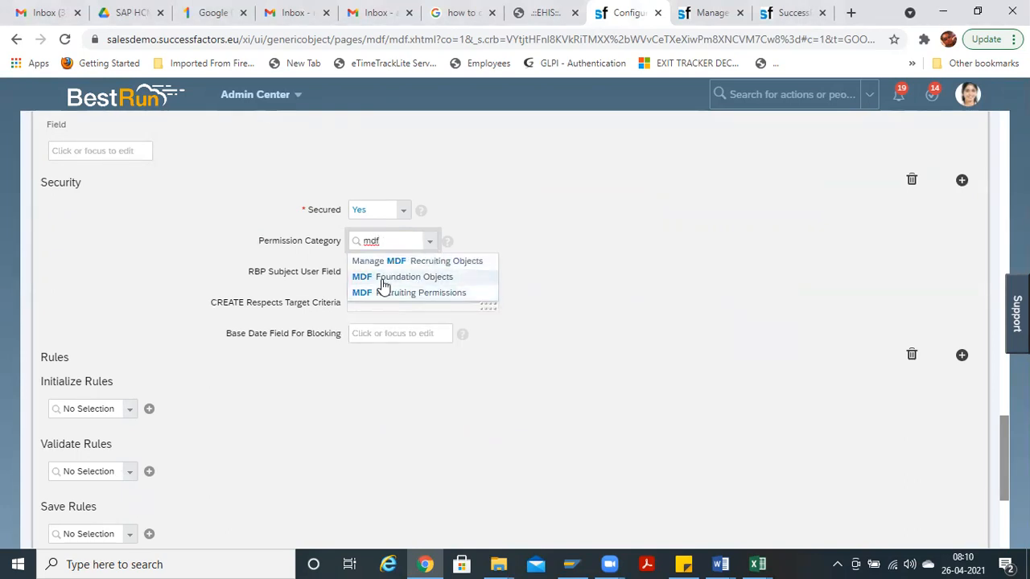
click(383, 279)
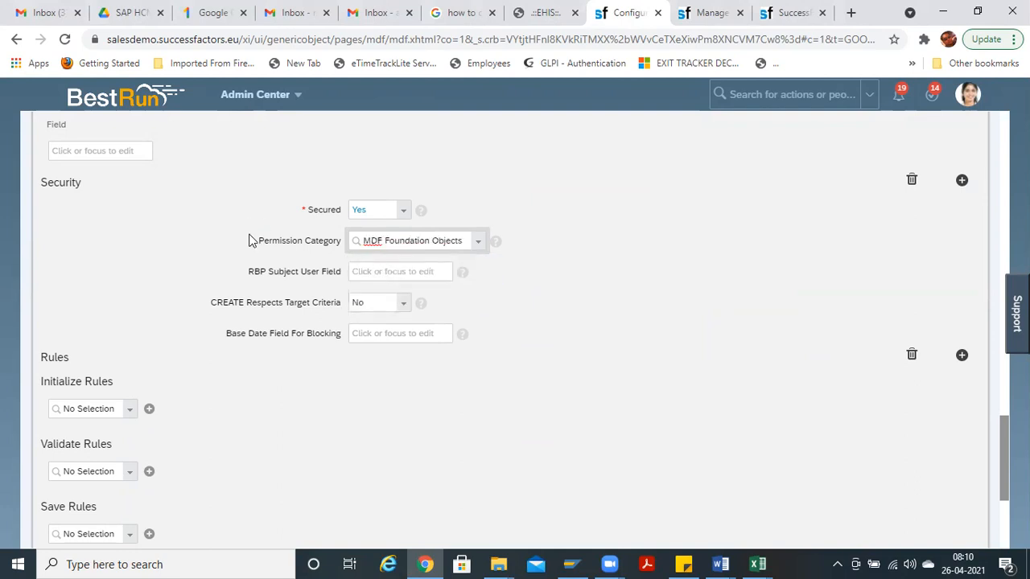
drag(257, 246, 345, 210)
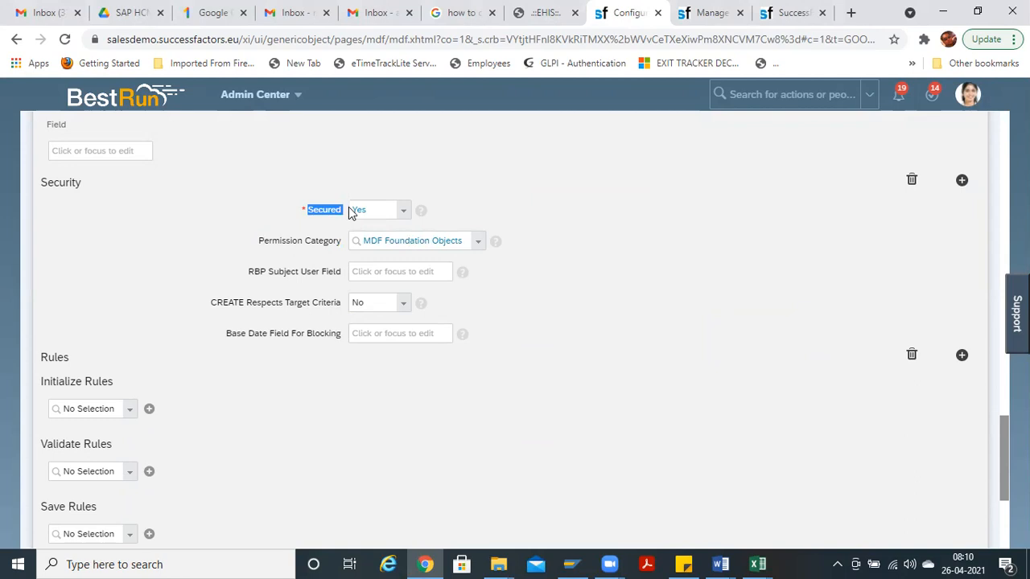
drag(258, 241, 338, 241)
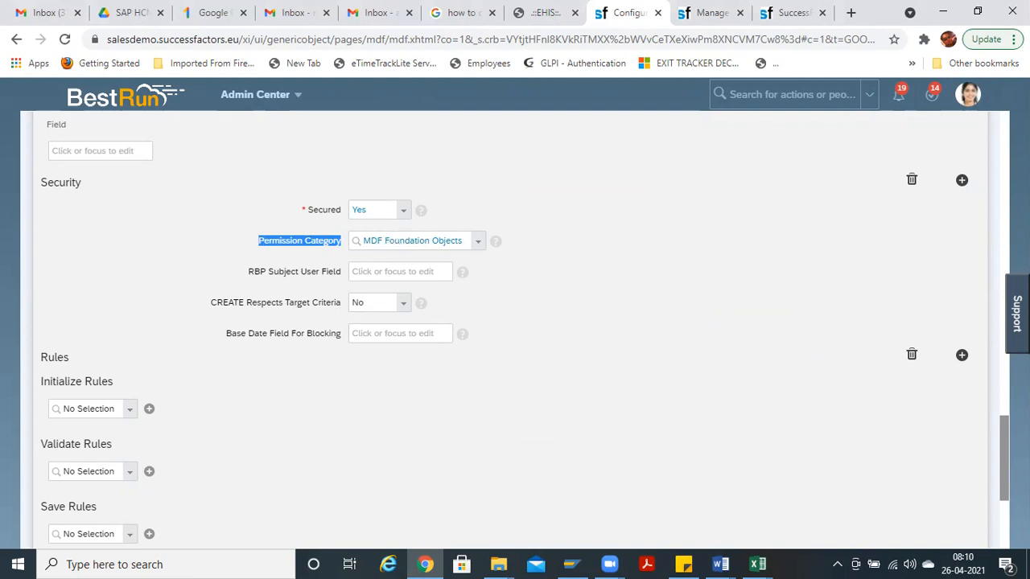
Step: Change the Permission Category of the Sub Department object to Miscellaneous Permissions
click(476, 244)
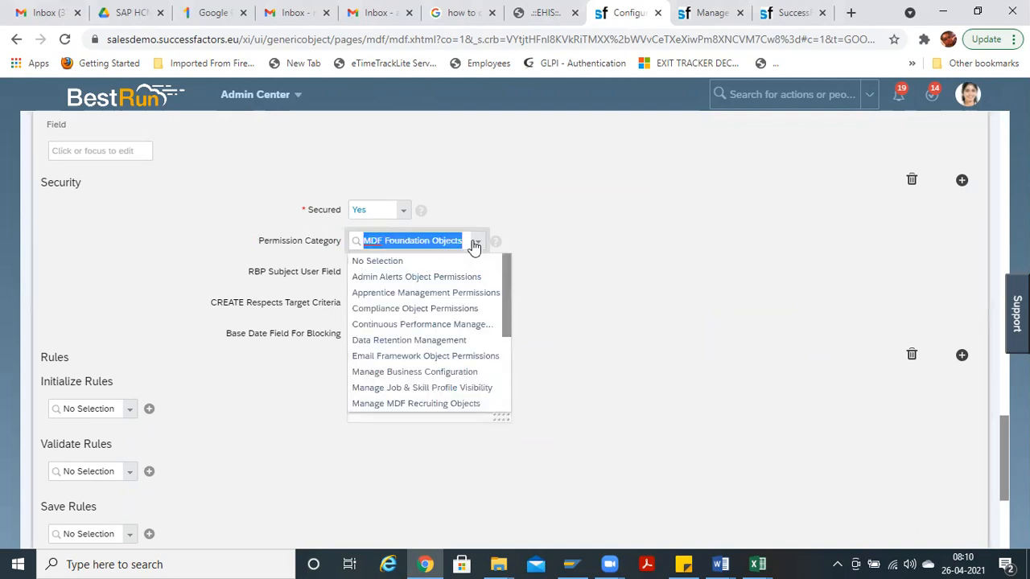
text(mi)
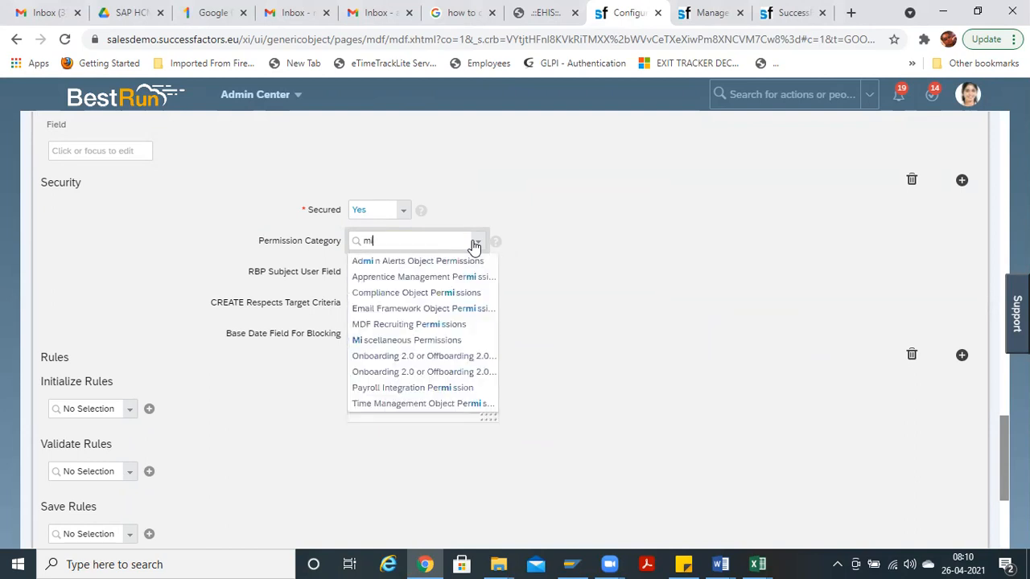
text(sc)
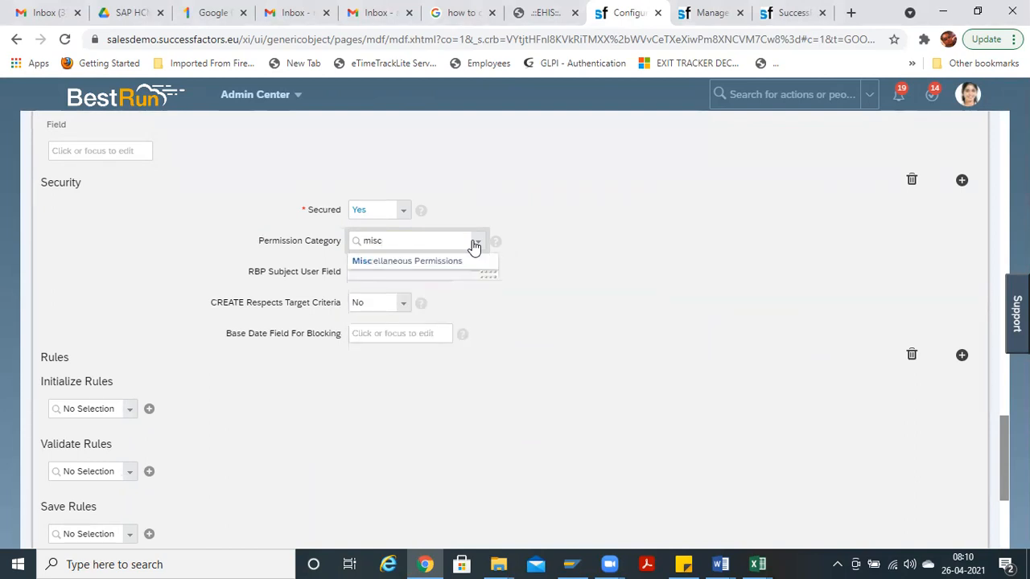
click(410, 262)
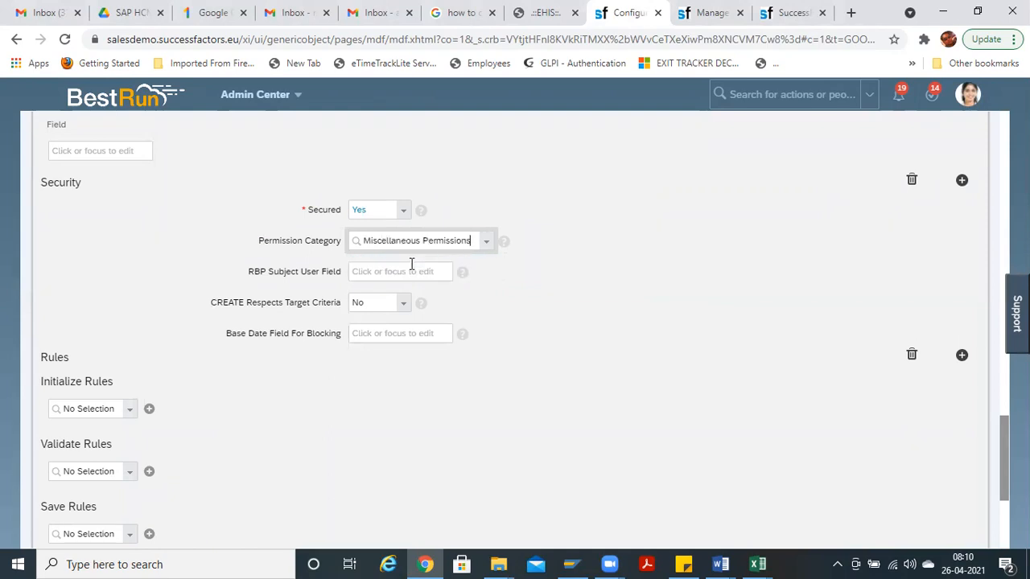
Step: Set the Permission Category back to MDF Foundation Objects and save the Sub Department object definition
click(486, 243)
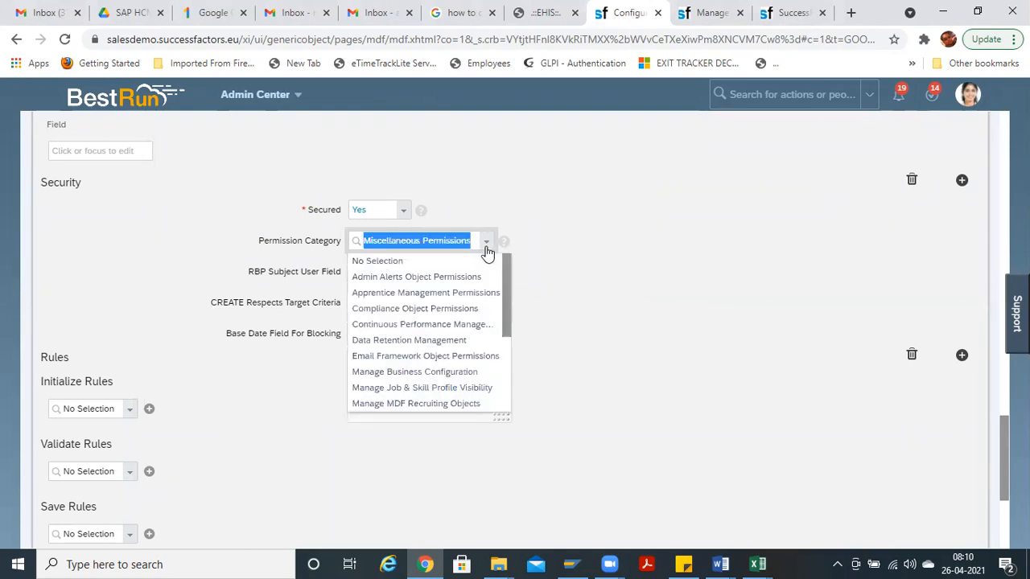
text(mdf)
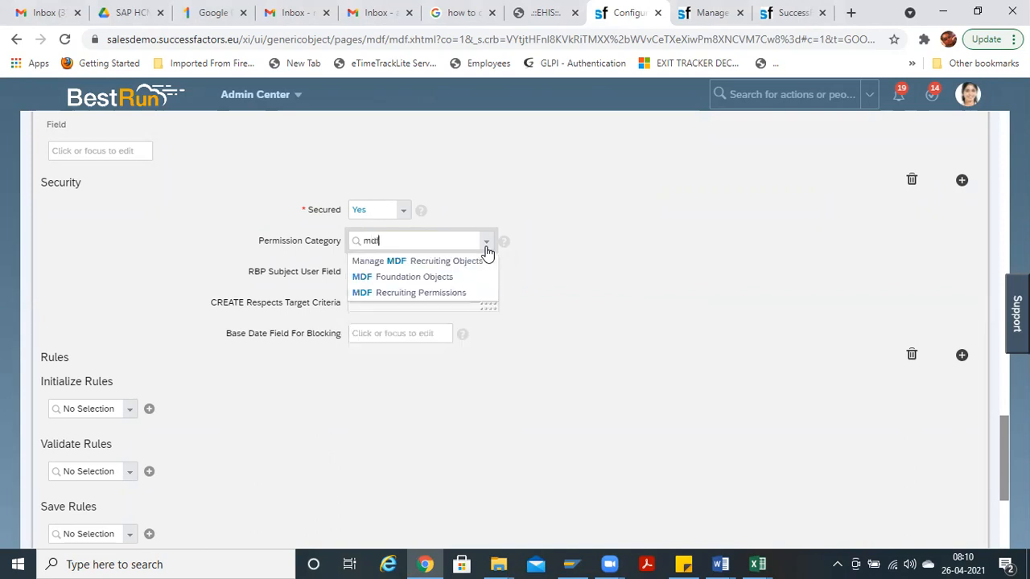
click(446, 278)
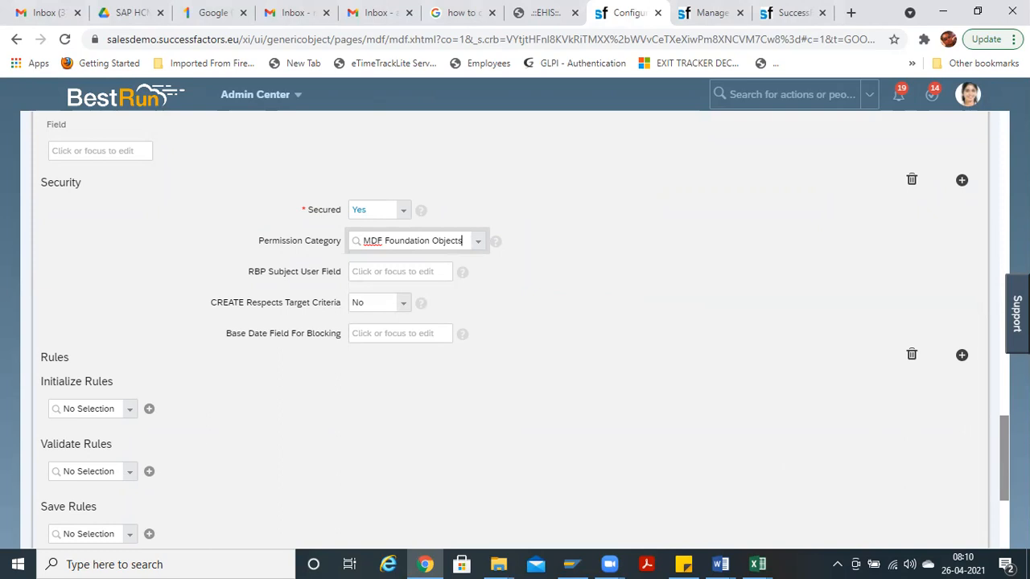
drag(1004, 459, 1004, 506)
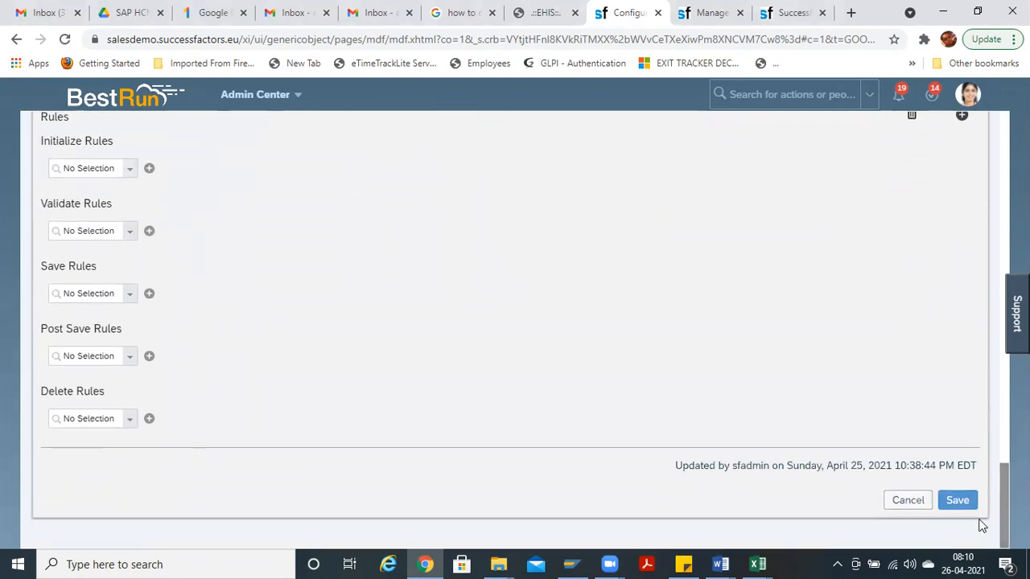
click(957, 501)
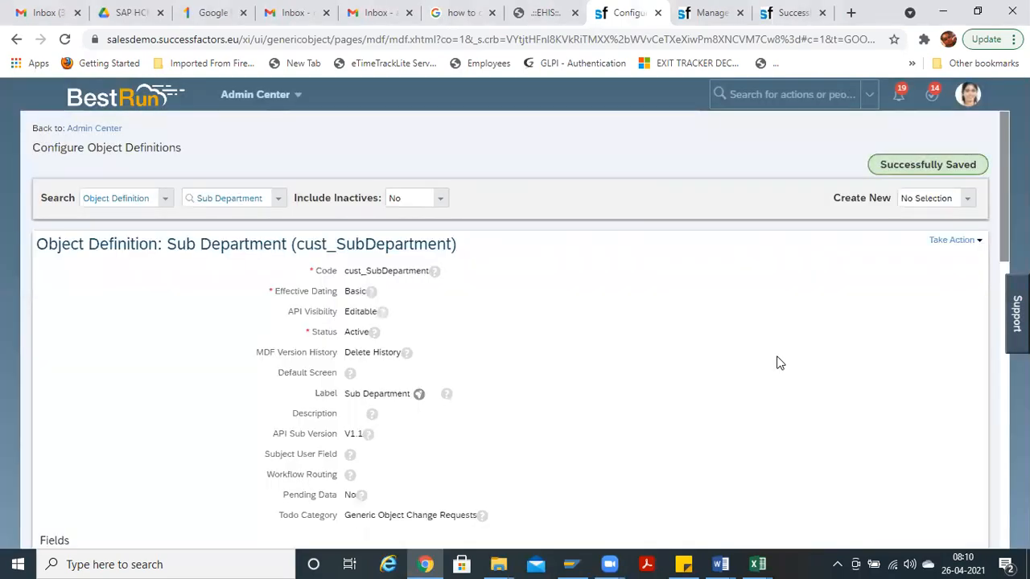
Step: Reload Manage Data and search the object types available for new records for "sub"
click(704, 13)
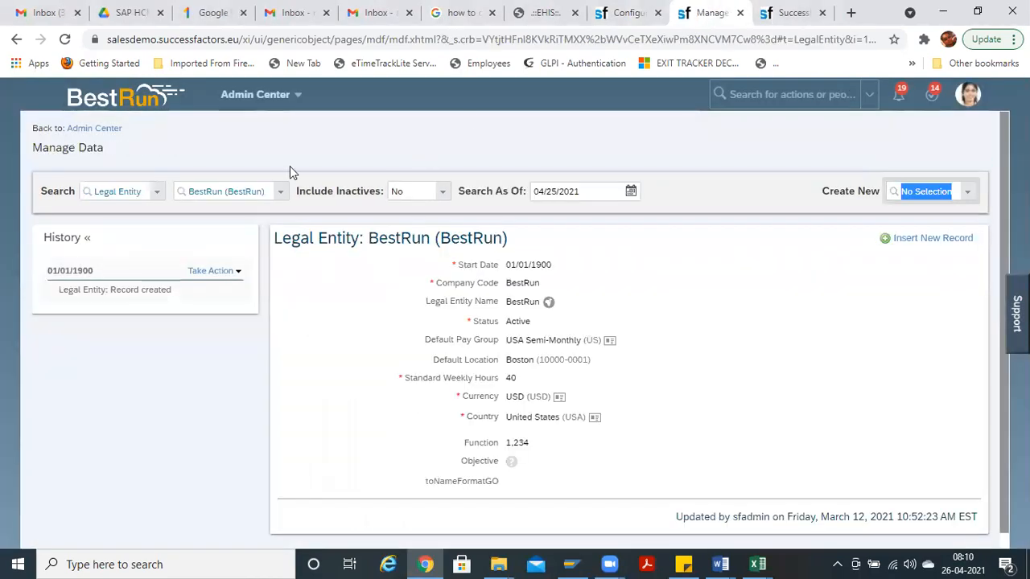
click(290, 40)
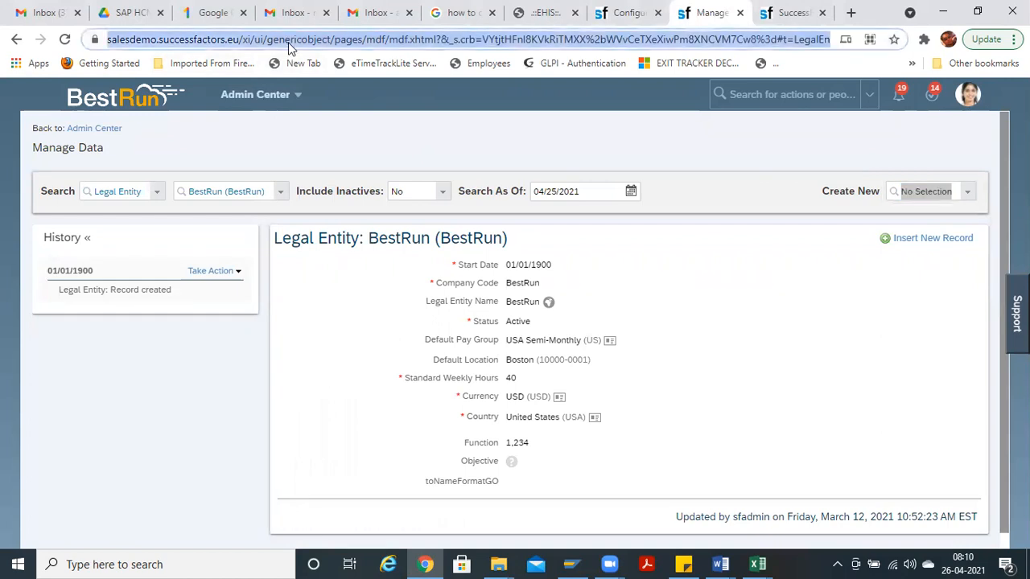
key(Return)
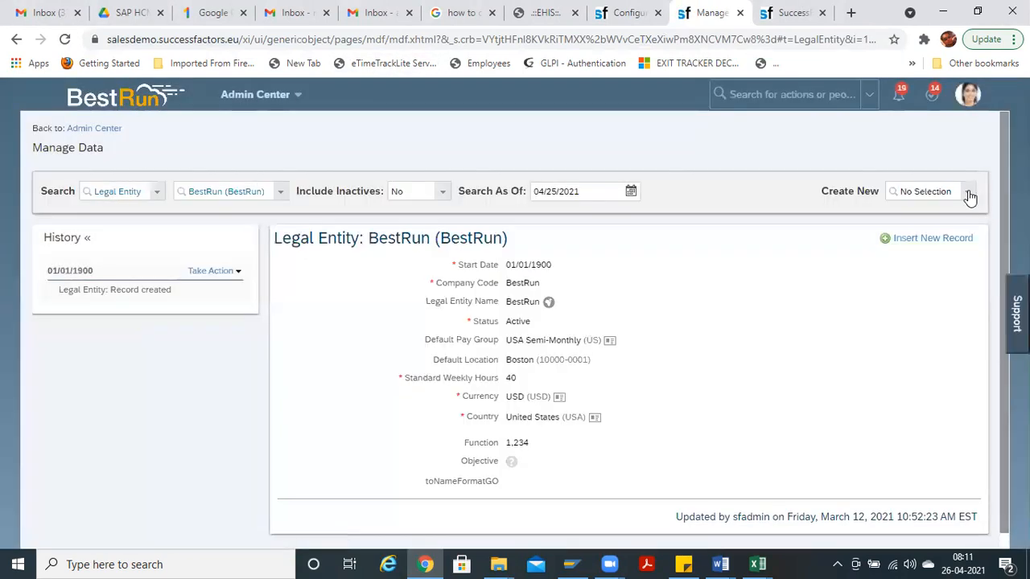
click(971, 195)
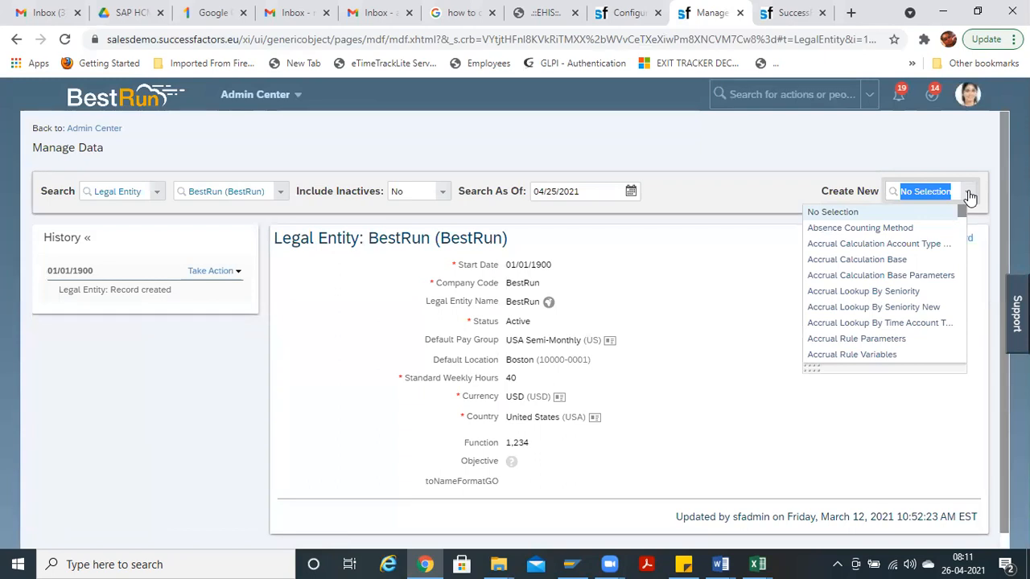
text(sub)
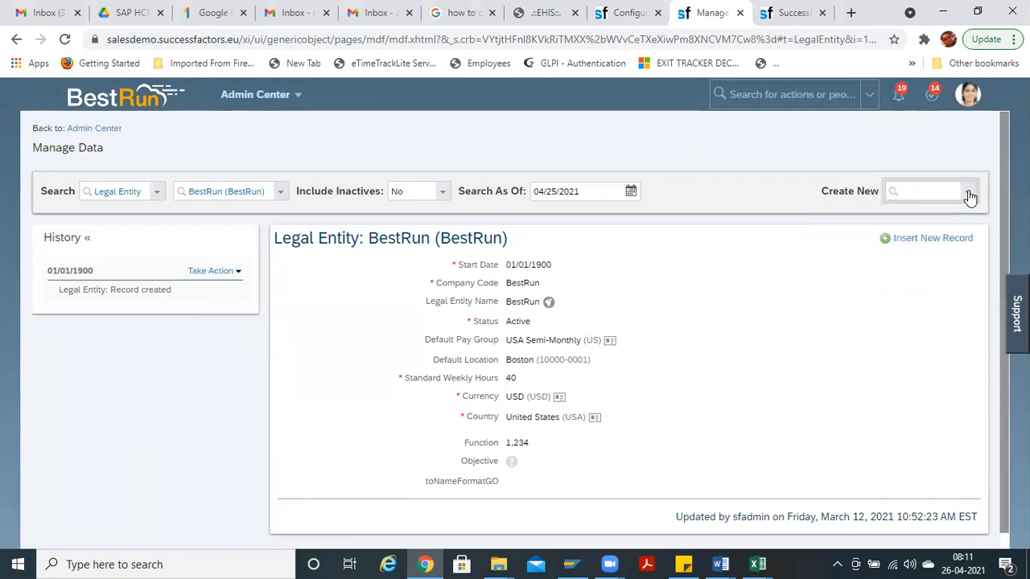
Step: Duplicate the employee profile page in a new browser tab and open Manage Permission Roles there through the action search
click(787, 12)
right_click(788, 14)
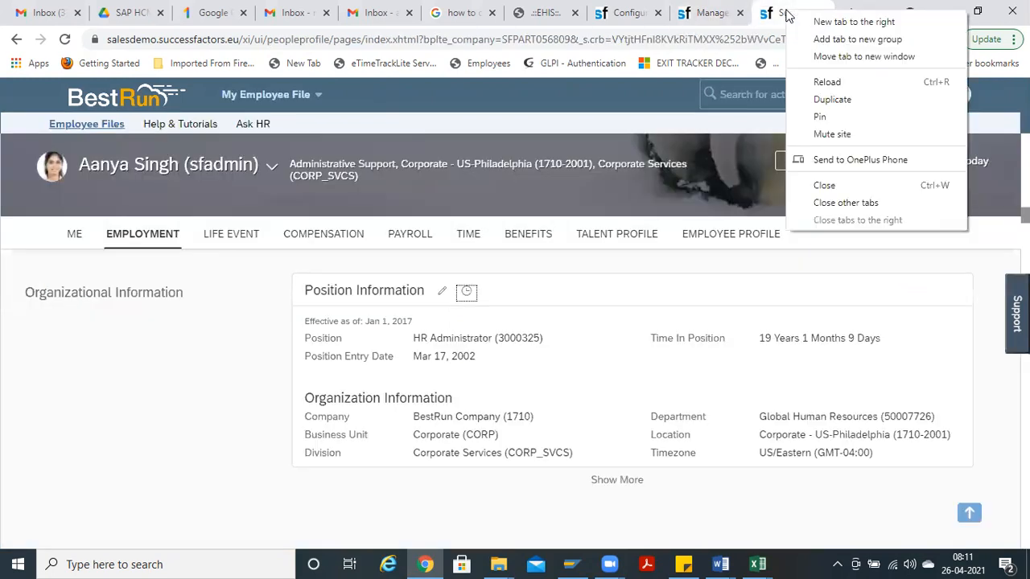
click(831, 100)
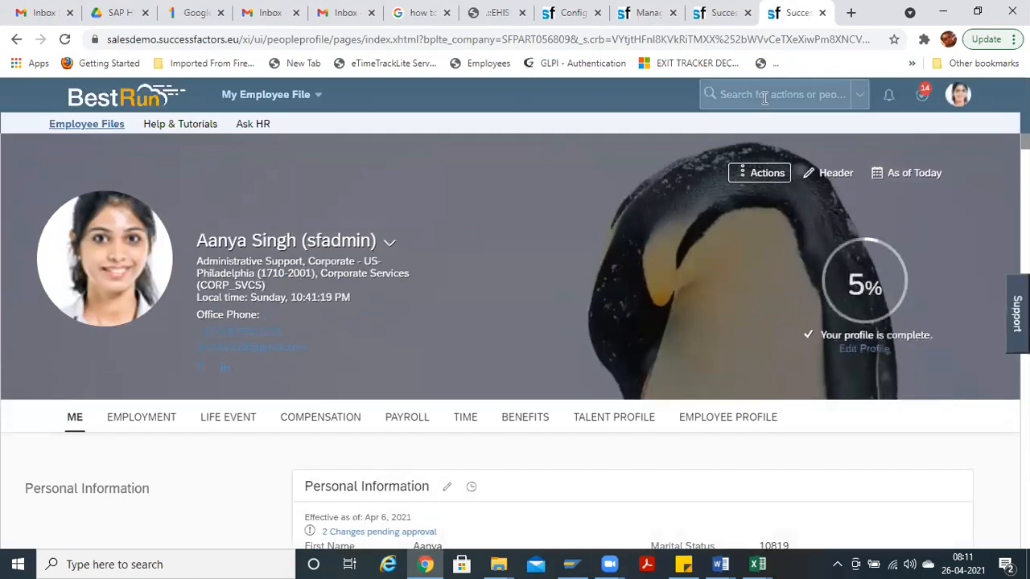
click(764, 94)
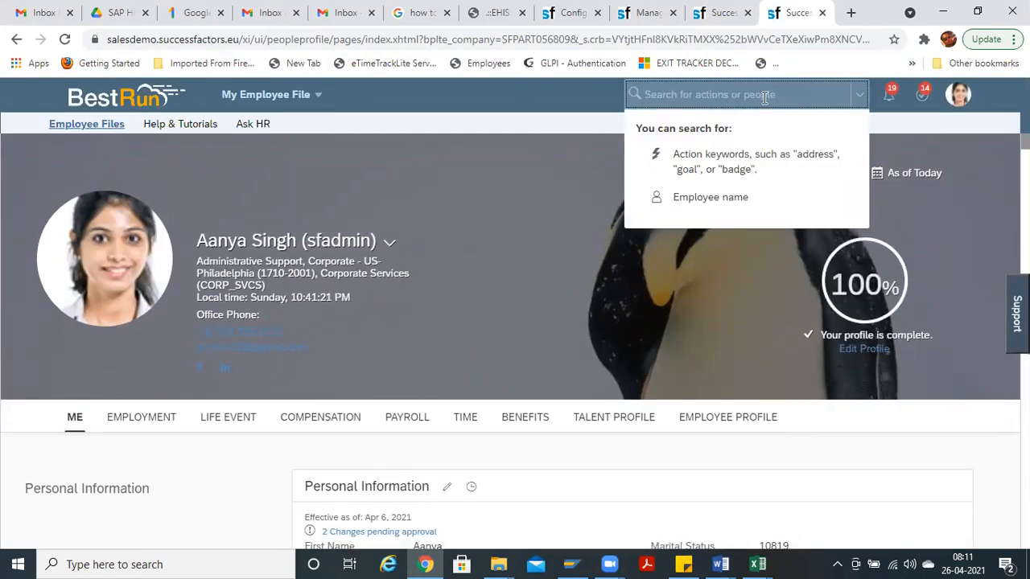
text(permission roles)
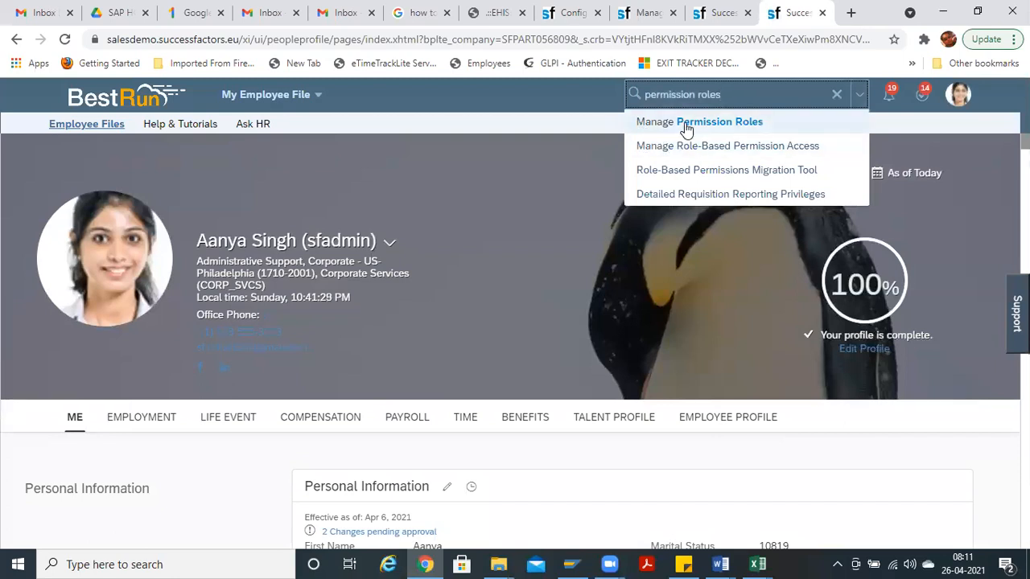
click(685, 127)
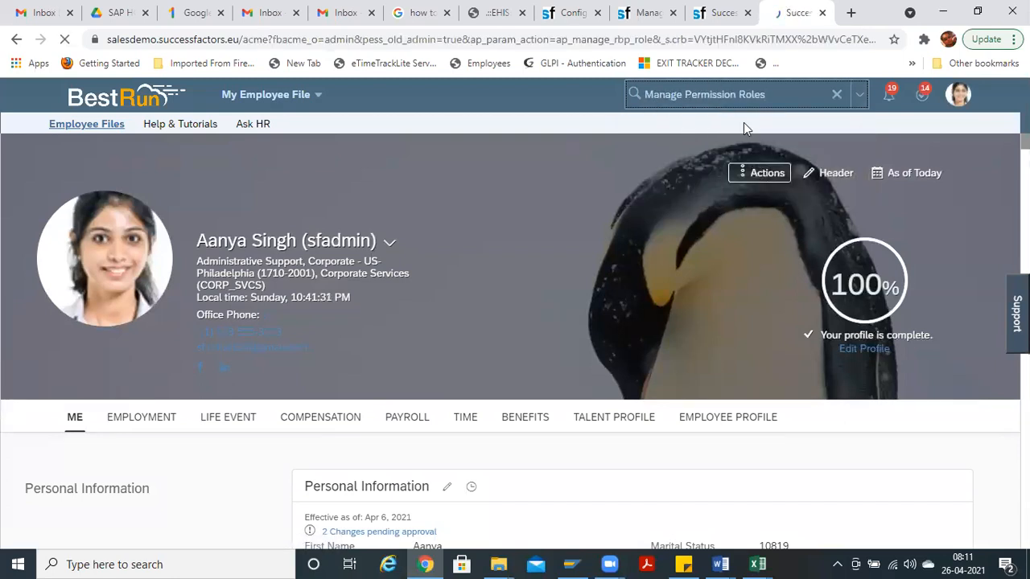